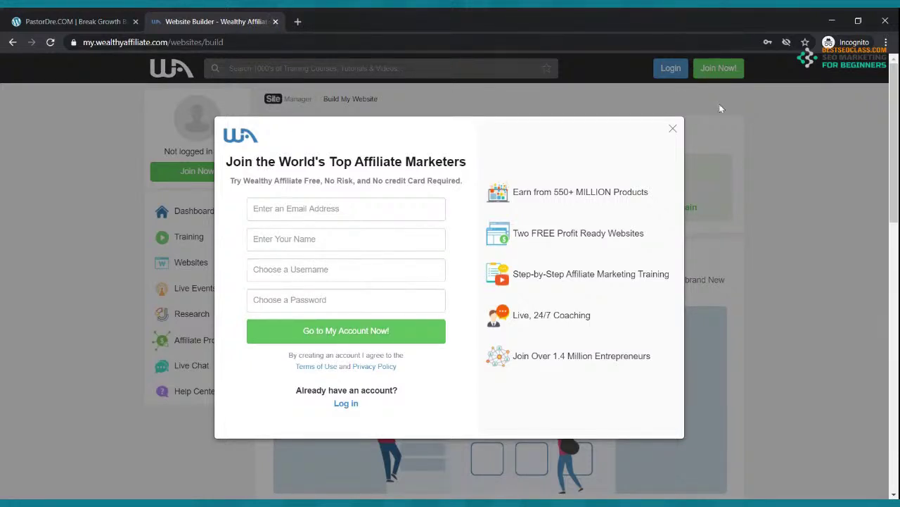
Dismiss the sign-up popup and log into Wealthy Affiliate with the saved credentials
click(674, 131)
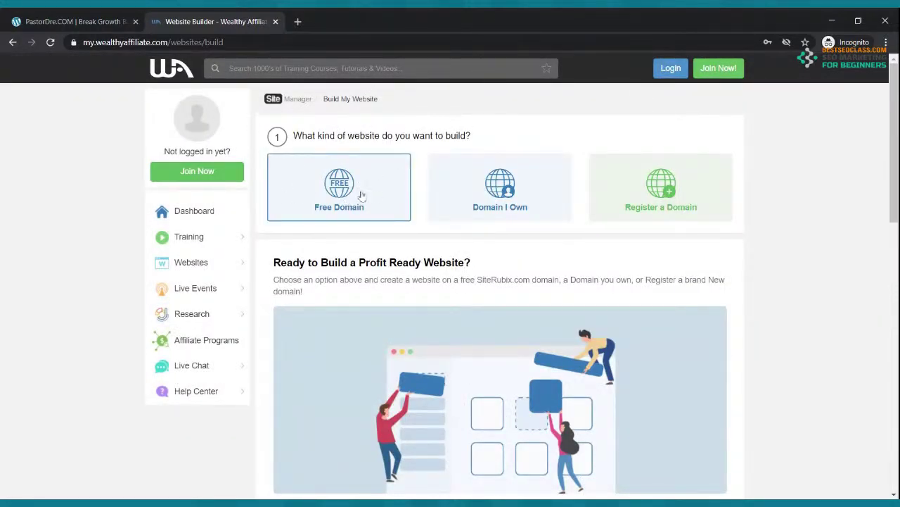
click(670, 69)
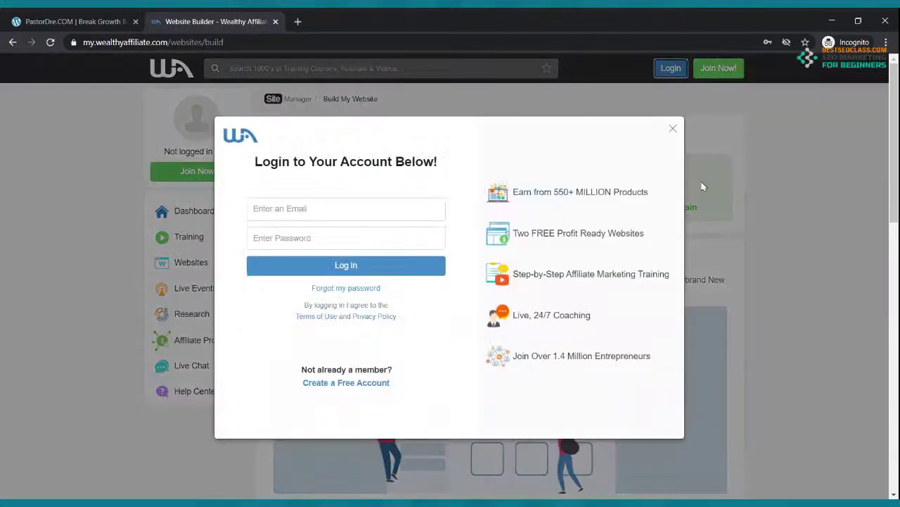
click(370, 209)
click(370, 232)
click(373, 274)
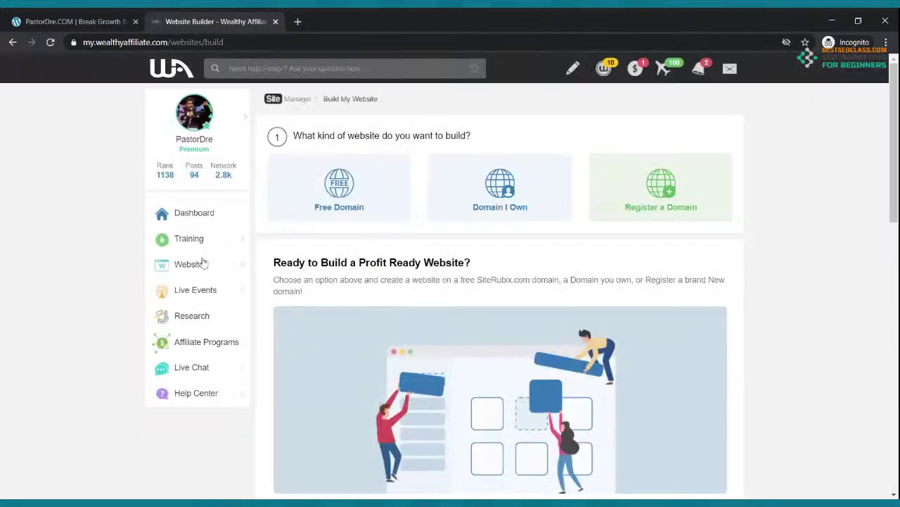
click(179, 265)
Choose the Free Domain option and enter 'therevivalchurch' as the siterubix.com domain name
click(670, 111)
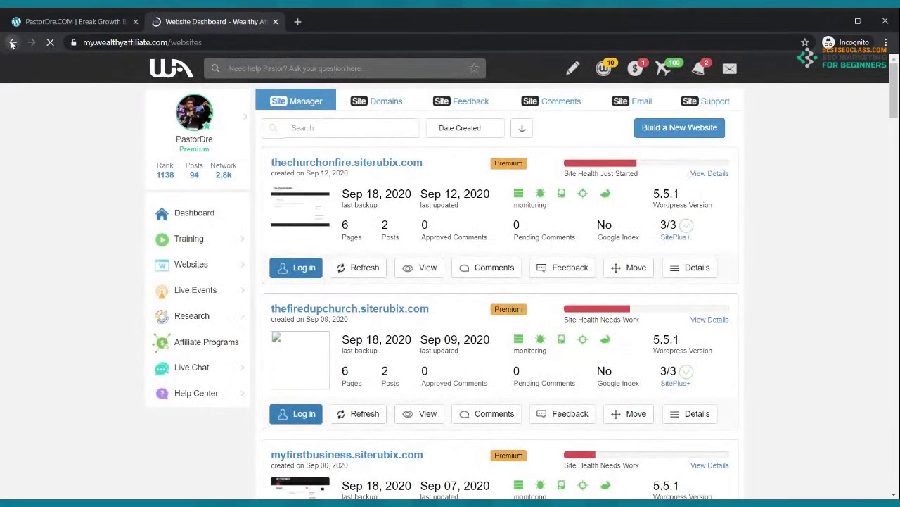
click(12, 43)
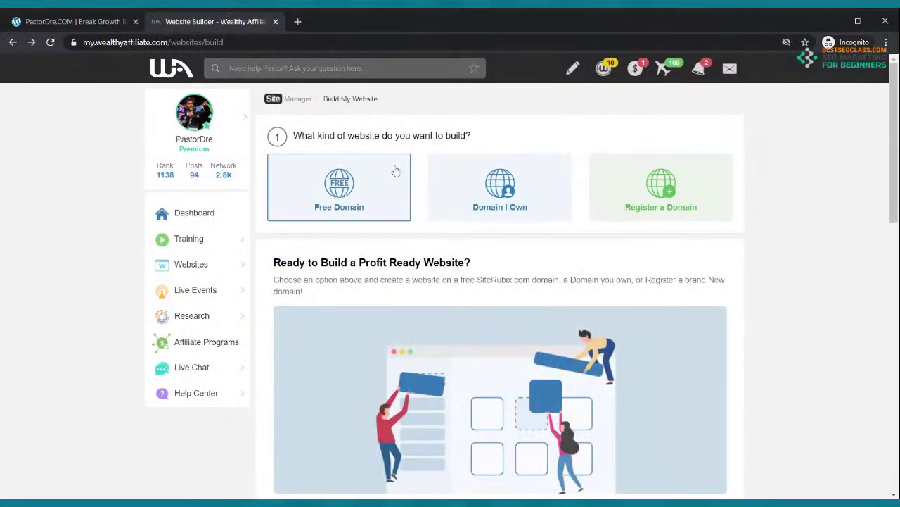
click(337, 191)
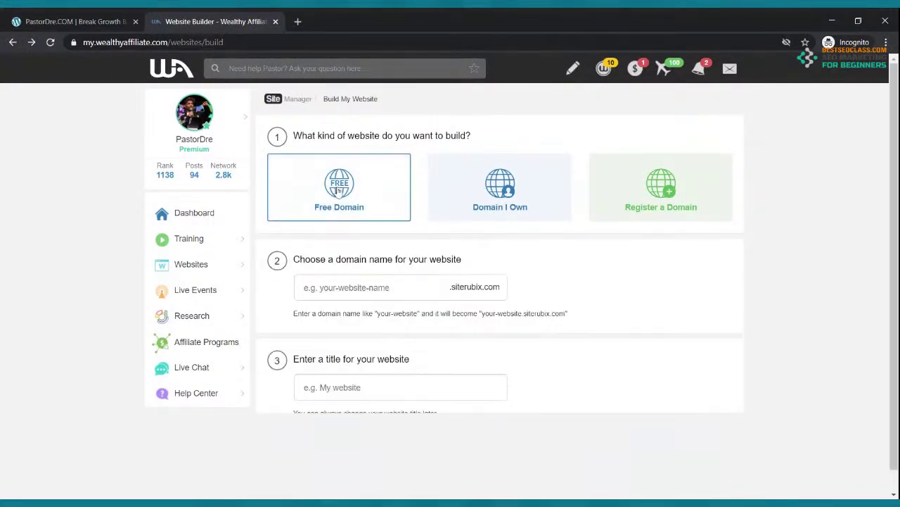
click(370, 279)
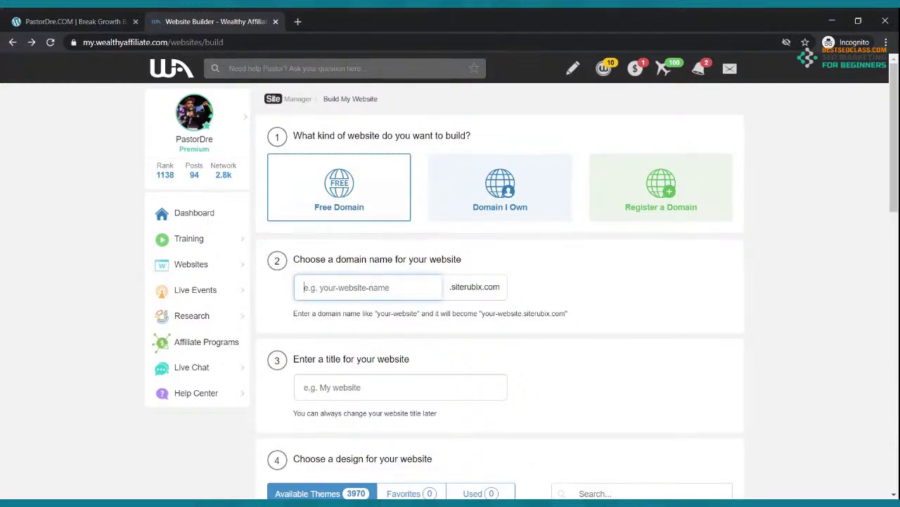
text(therev)
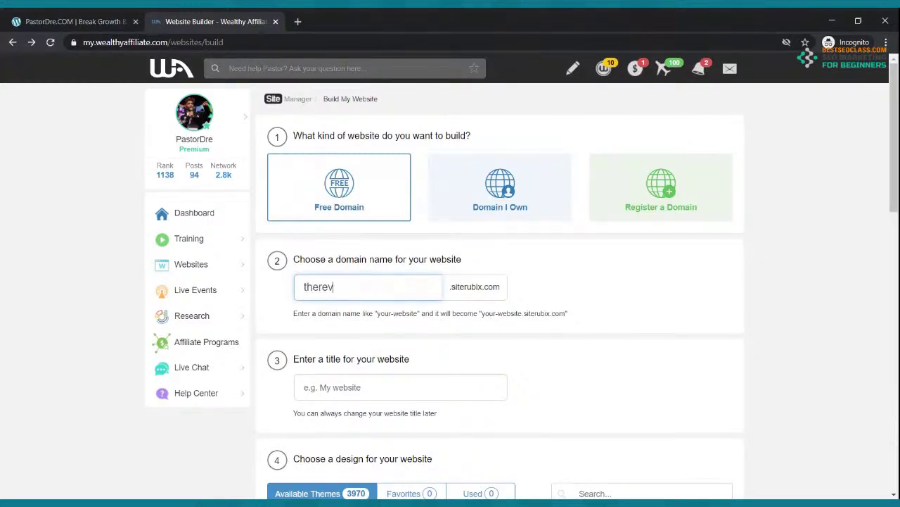
text(ivalchurch)
scroll(397, 309, down, 2)
Title the website 'The Revival Church' and scroll down to the theme choices
click(396, 289)
text(The )
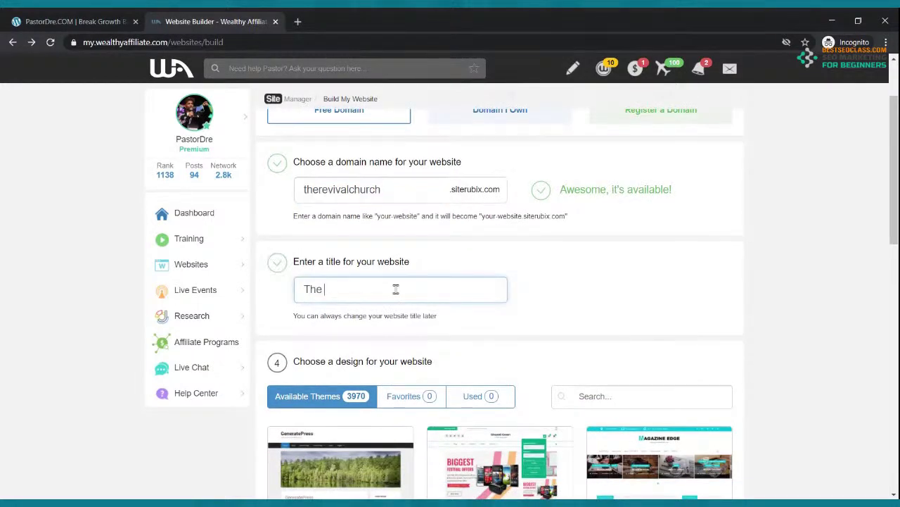
text(Revival Church)
scroll(393, 289, down, 2)
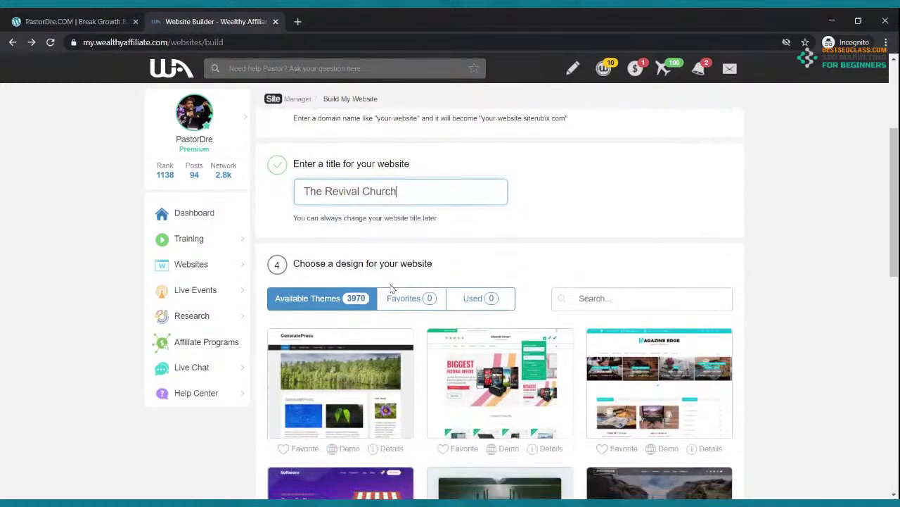
mouse_move(344, 384)
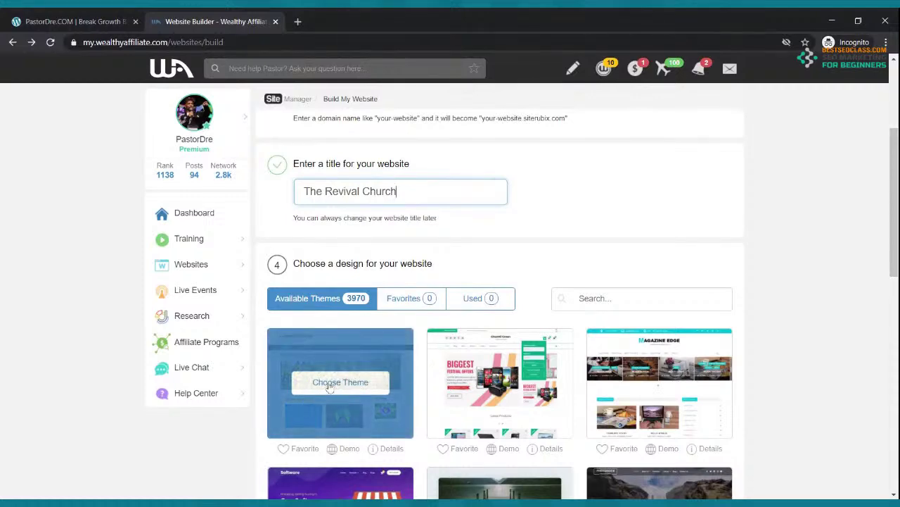
scroll(422, 366, down, 3)
scroll(510, 371, up, 2)
scroll(510, 371, up, 1)
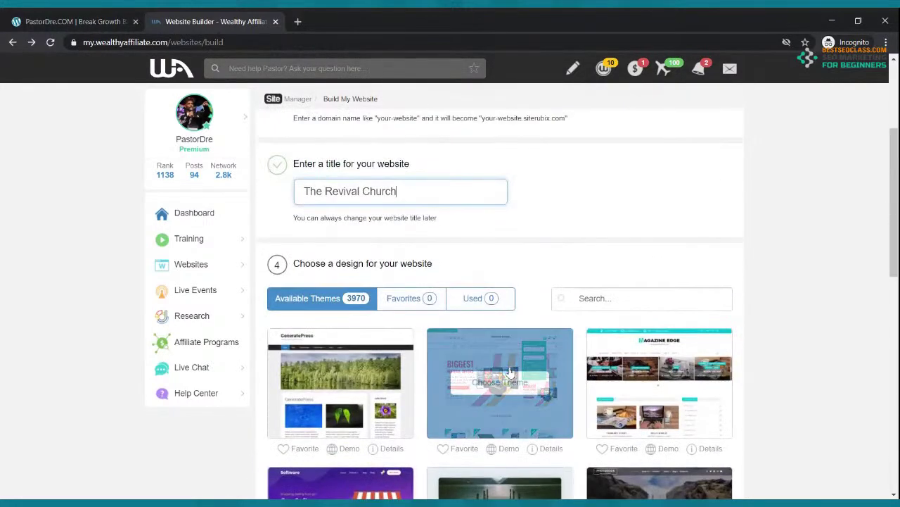
mouse_move(354, 401)
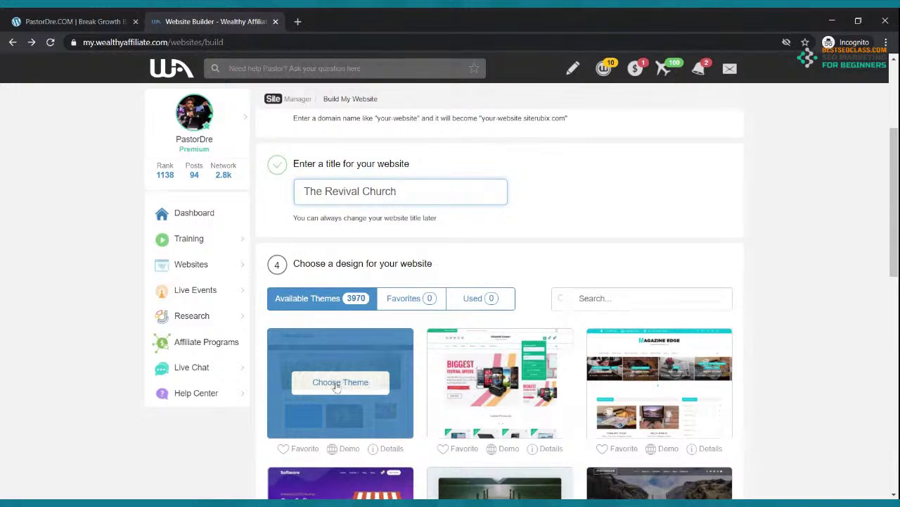
Pick the GeneratePress theme and build the therevivalchurch.siterubix.com website
click(336, 387)
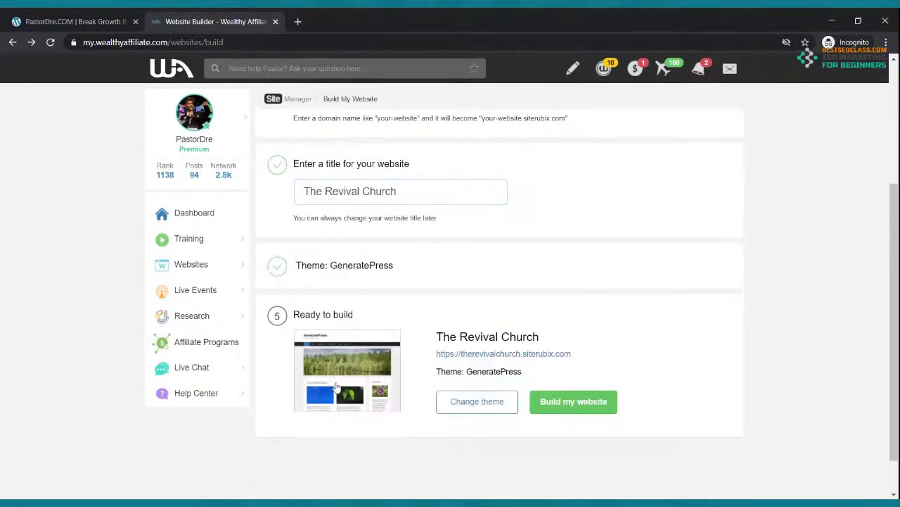
click(589, 408)
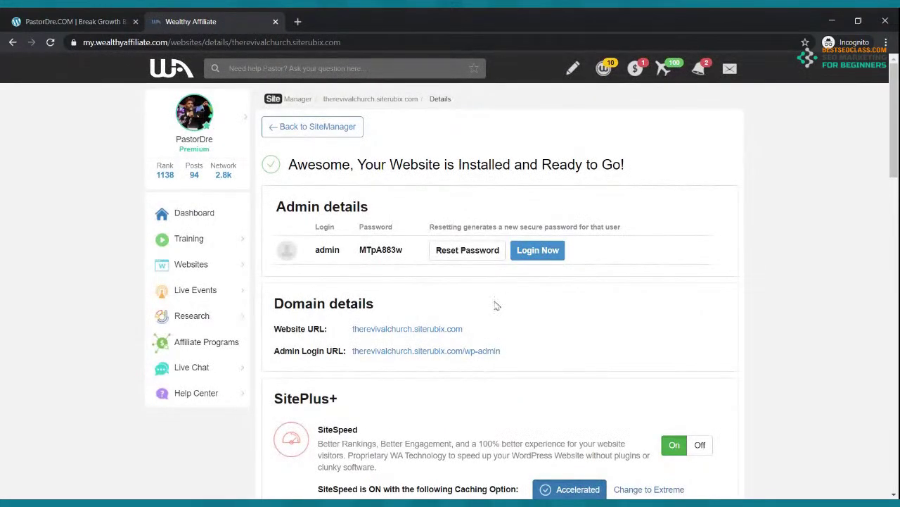
Get past the certificate warning into The Revival Church WordPress admin, then close the Wealthy Affiliate tab
click(535, 251)
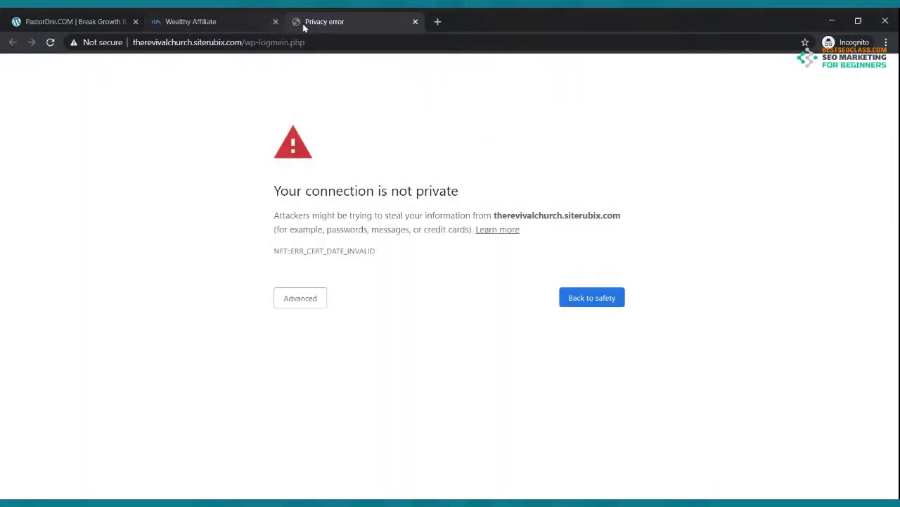
click(415, 22)
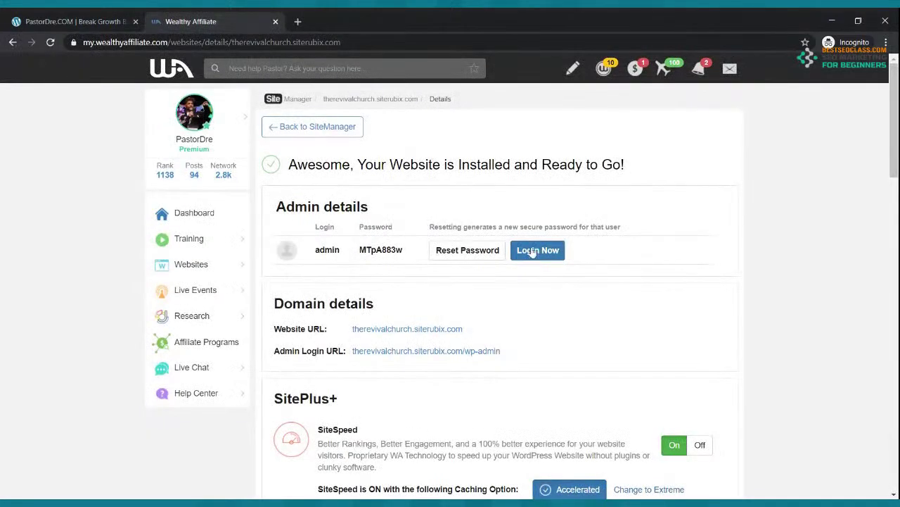
click(532, 251)
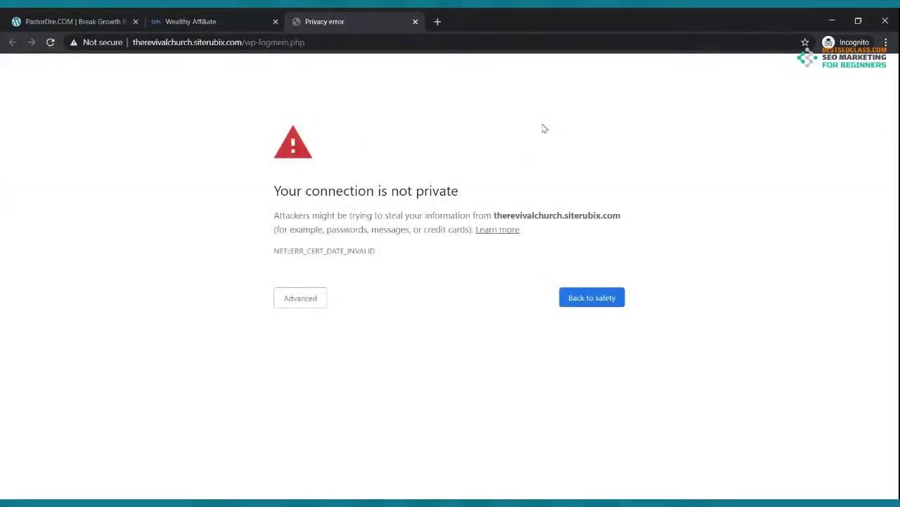
click(298, 301)
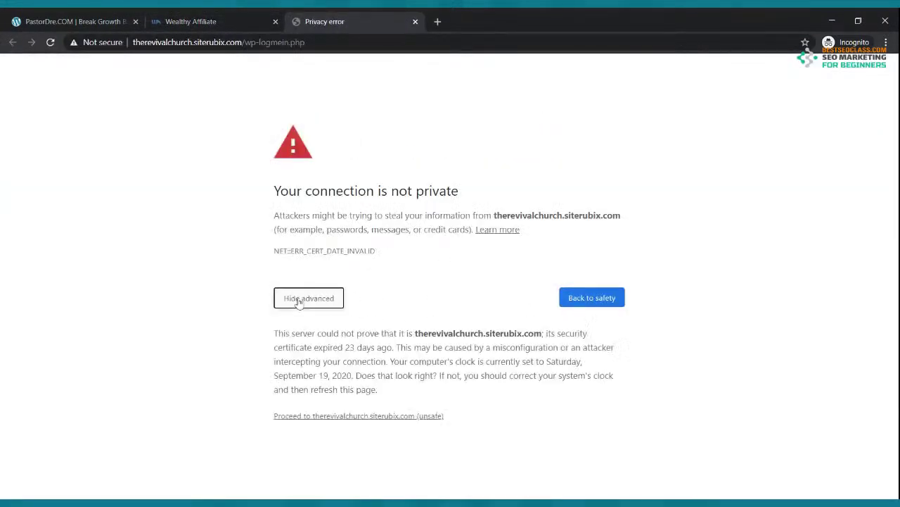
click(382, 417)
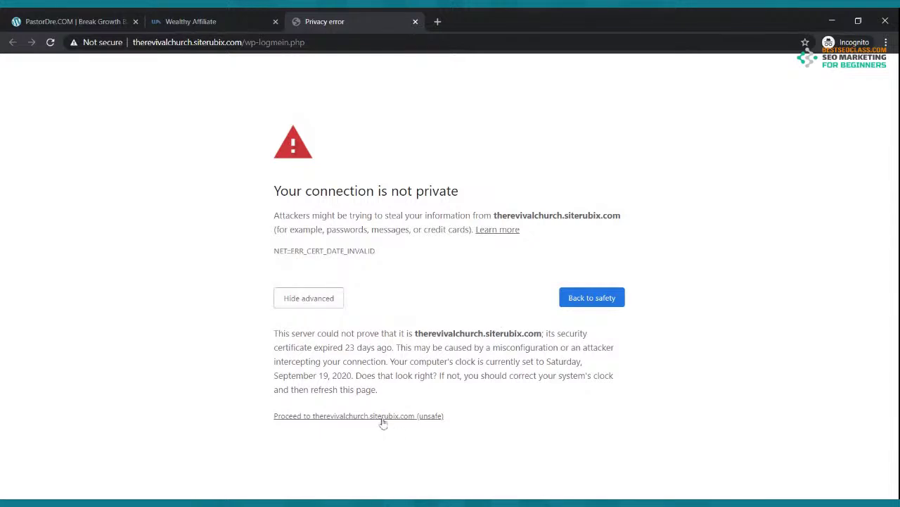
click(495, 128)
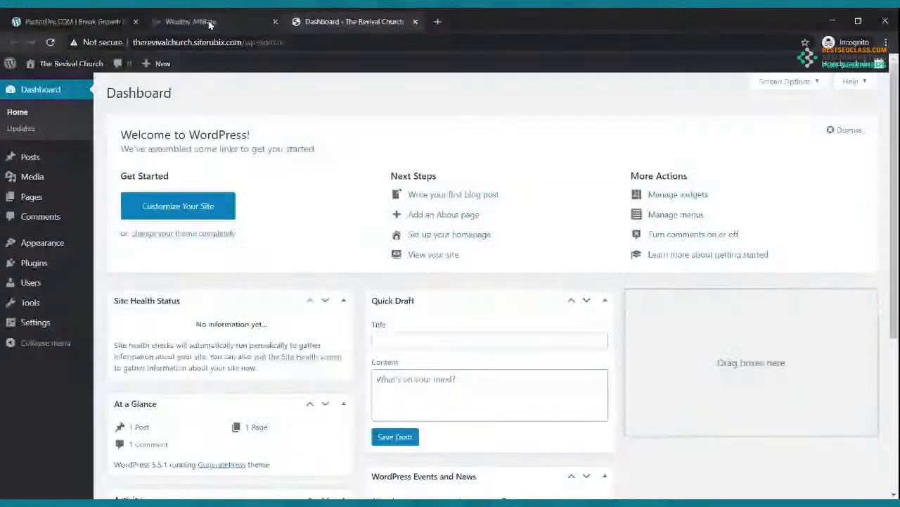
click(210, 23)
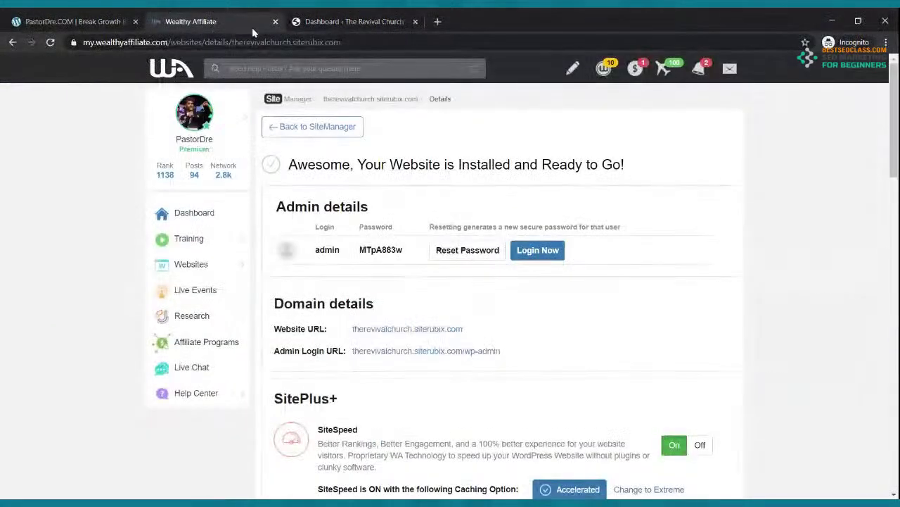
click(275, 22)
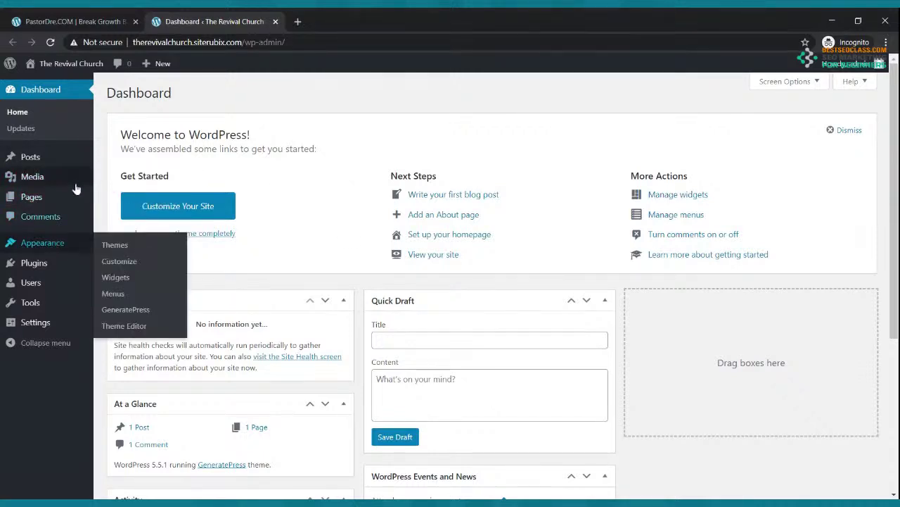
Add a blank incognito tab next to The Revival Church dashboard
click(297, 21)
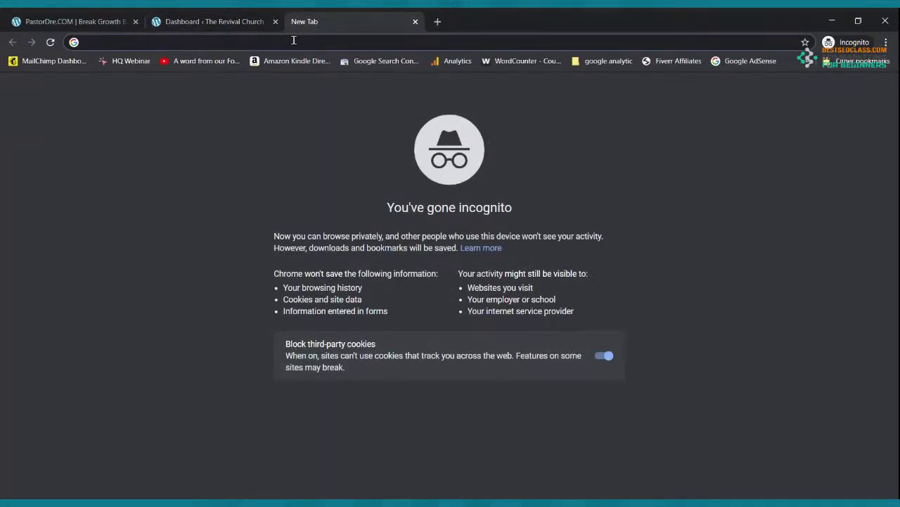
Load the On Fire Church example site at mychurchwebsite.siterubix.com and scroll through it
text(mychurchwebsite.siterubix.com)
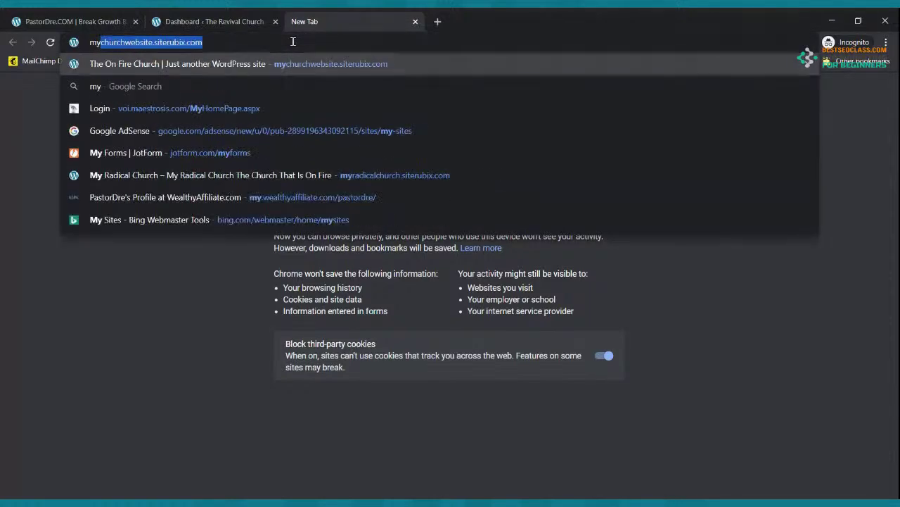
key(Return)
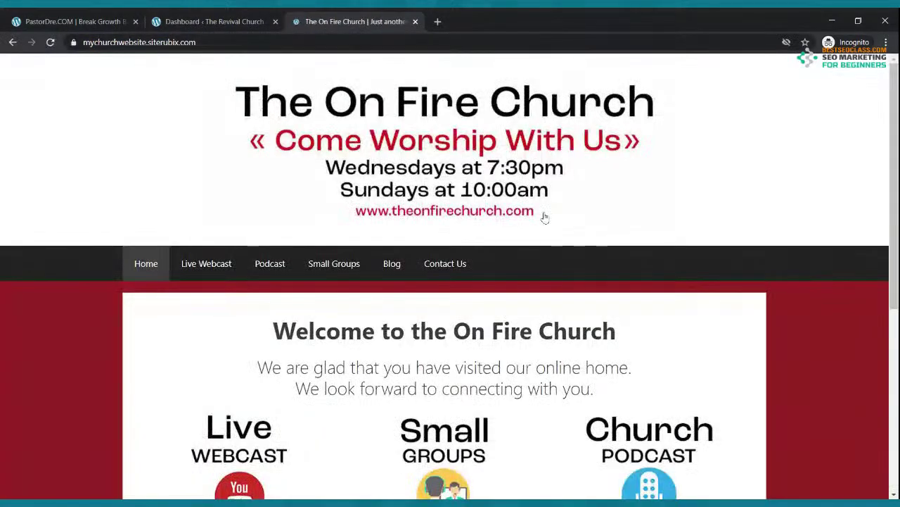
scroll(545, 219, down, 5)
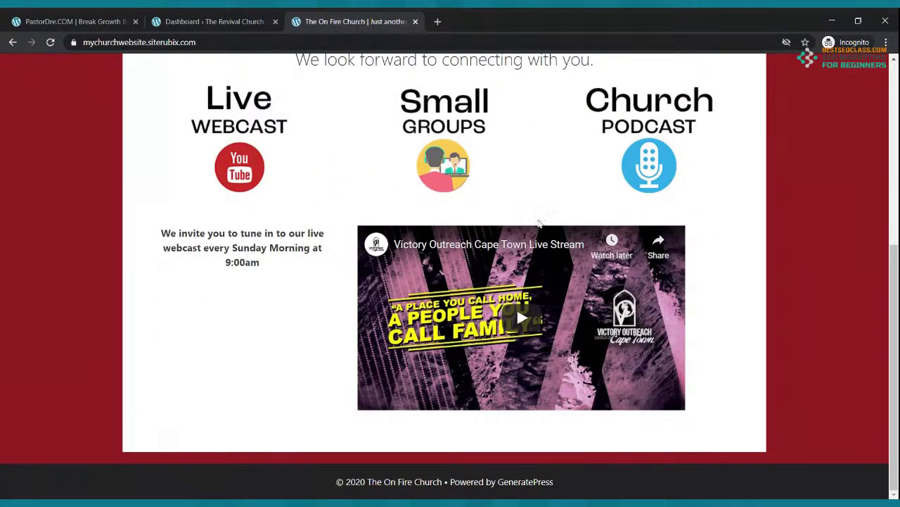
scroll(631, 277, up, 5)
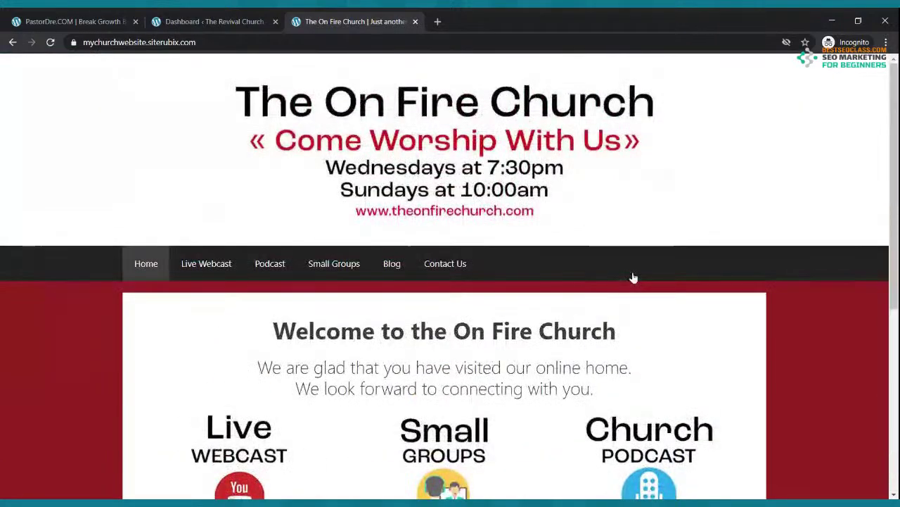
scroll(633, 277, down, 5)
scroll(633, 277, up, 3)
scroll(633, 277, down, 2)
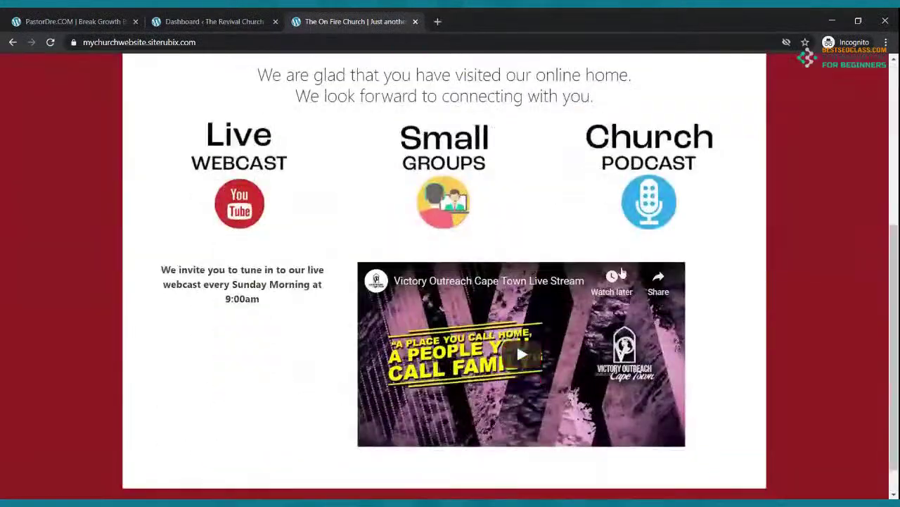
scroll(517, 341, up, 4)
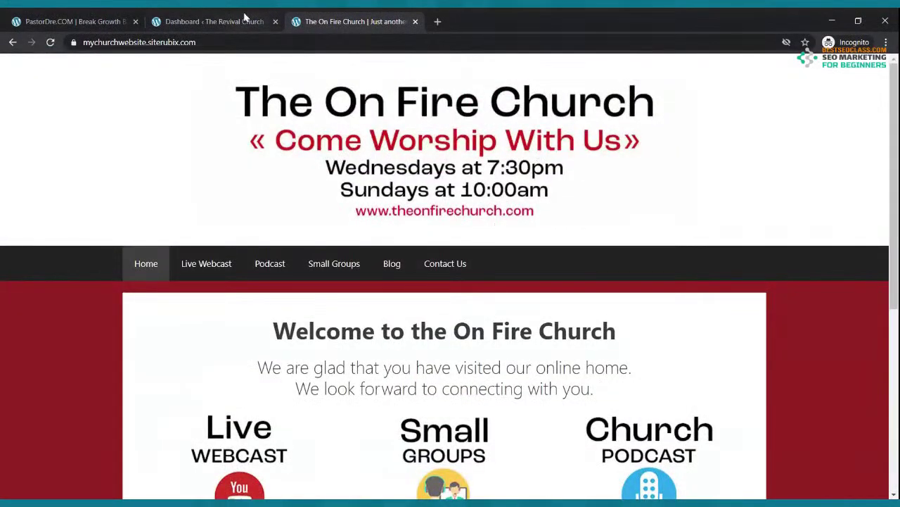
click(246, 19)
Show The Revival Church front page in its own tab and compare it with the example site
mouse_move(46, 70)
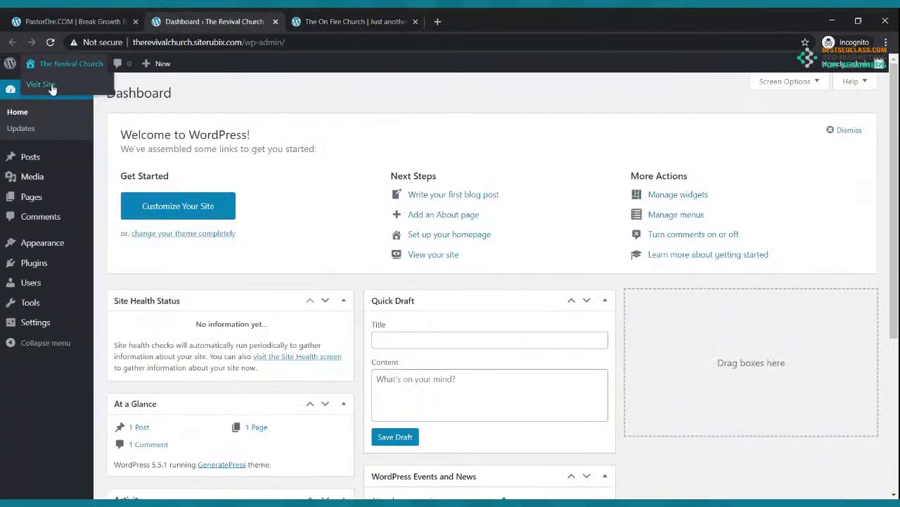
middle_click(51, 87)
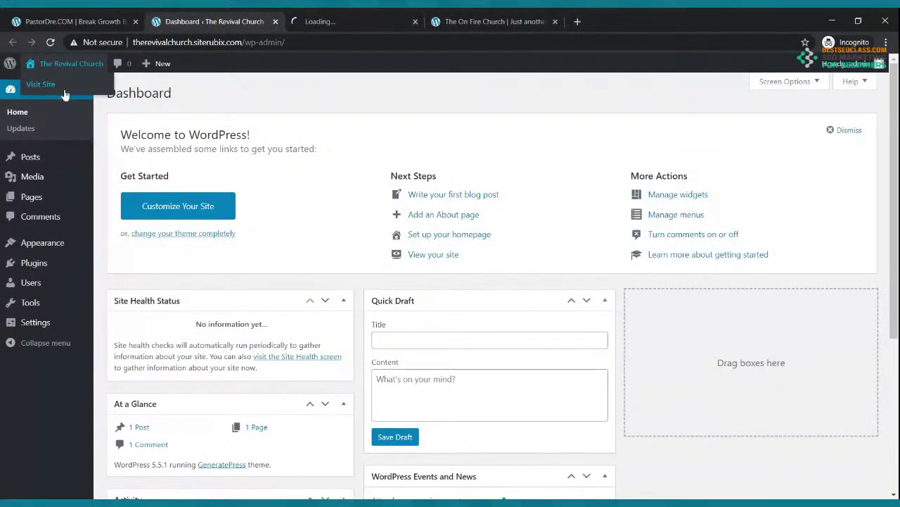
click(362, 20)
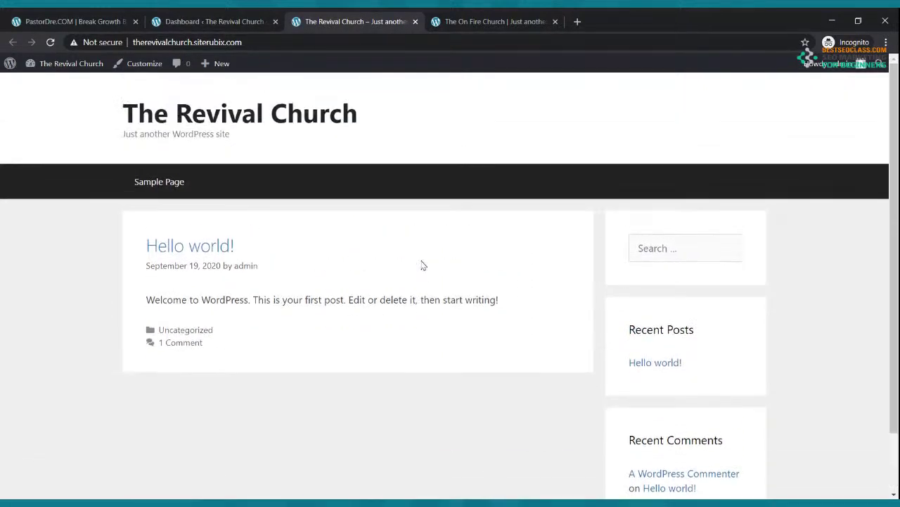
click(501, 20)
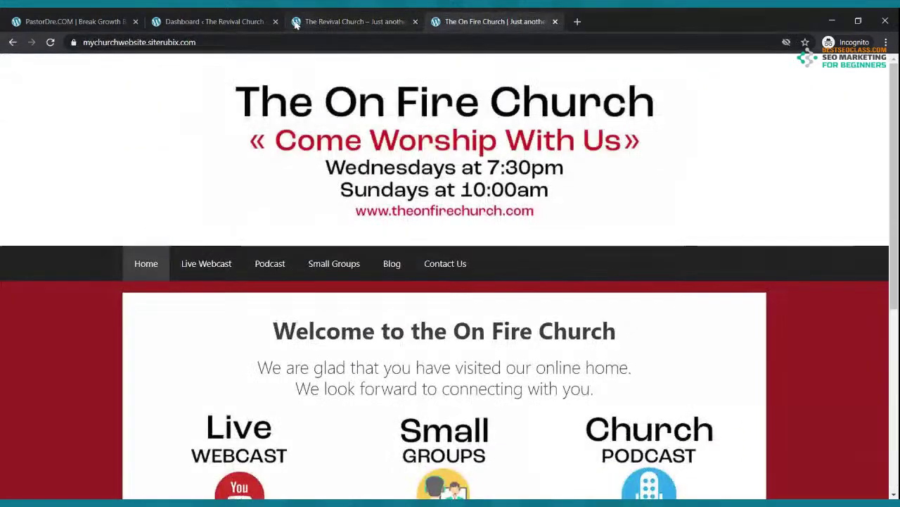
click(349, 18)
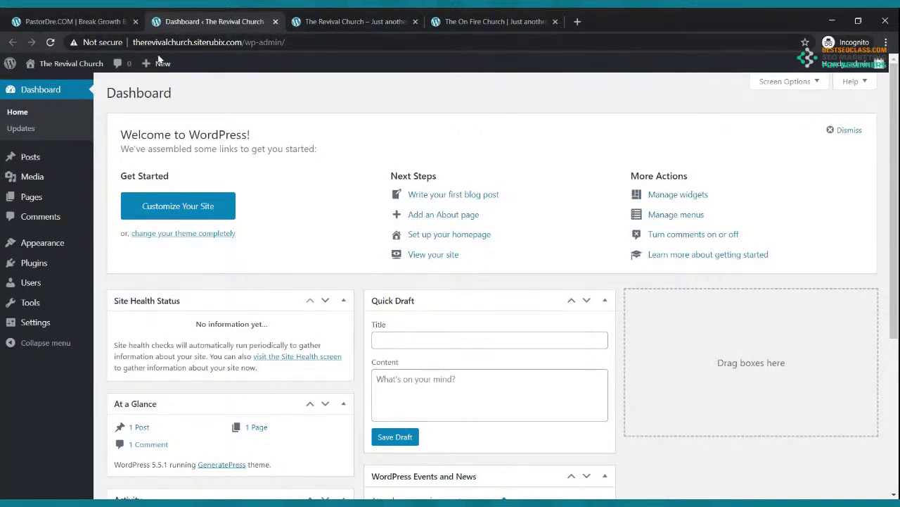
Launch the site Customizer through Appearance > Customize on the dashboard
mouse_move(156, 61)
mouse_move(60, 243)
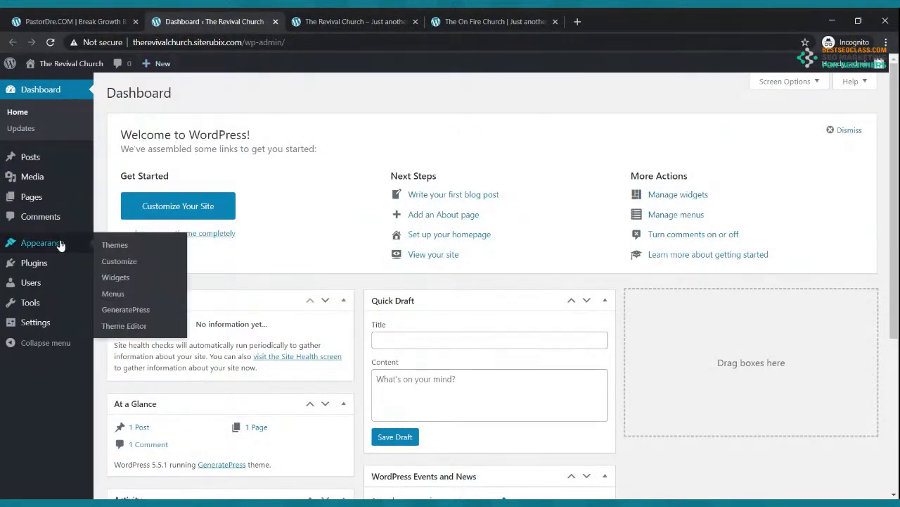
click(116, 262)
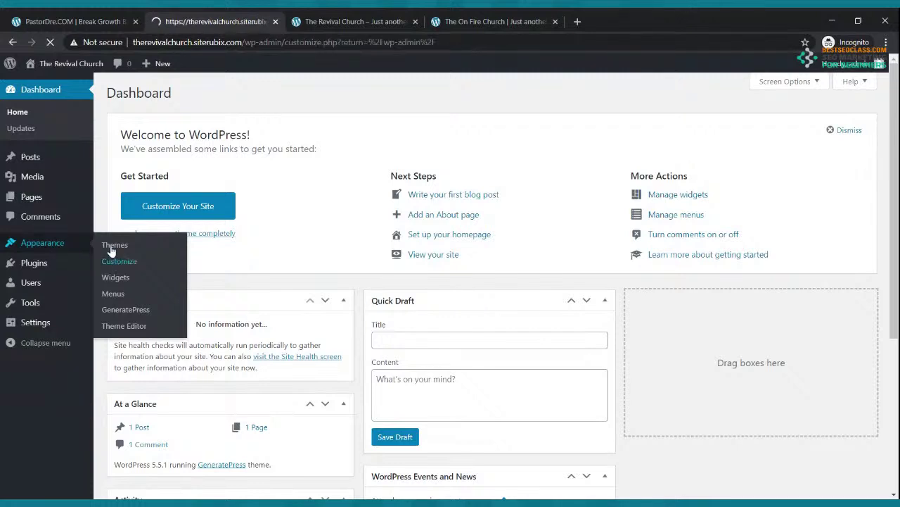
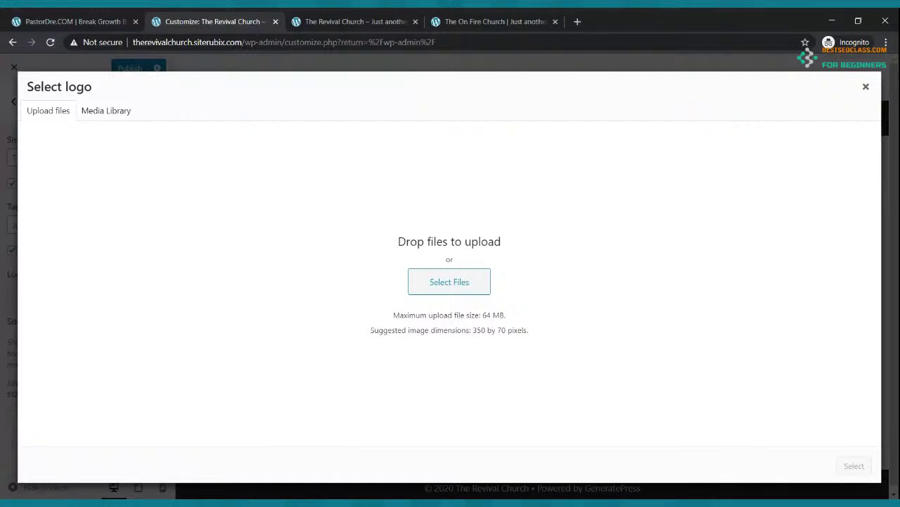
Upload top-banner.jpg and select it as the site logo
click(466, 279)
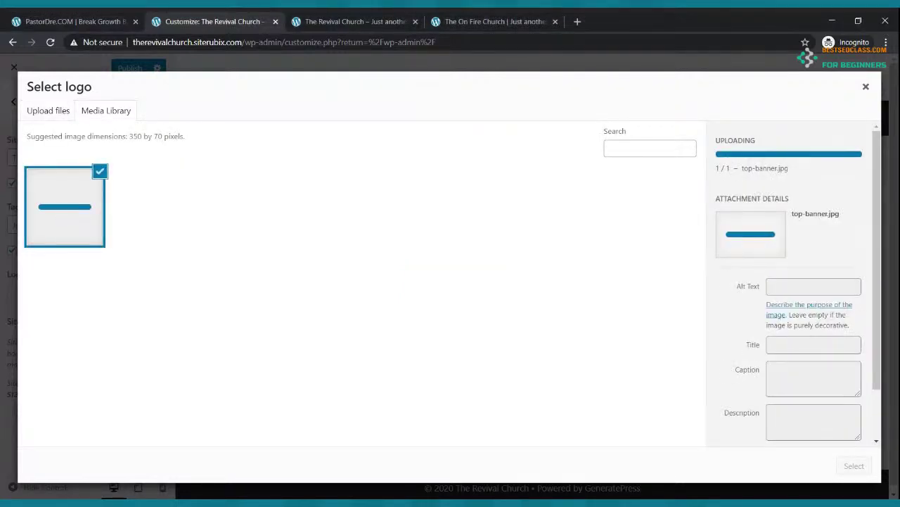
click(486, 21)
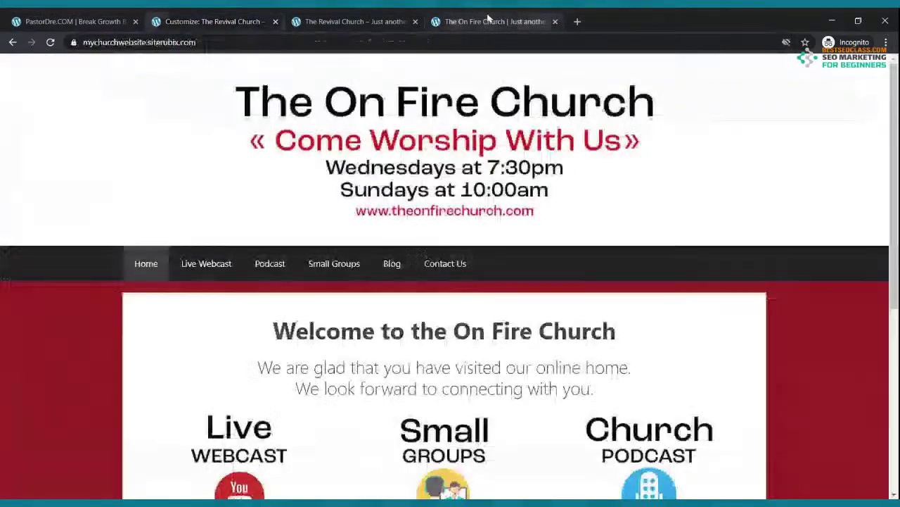
click(186, 21)
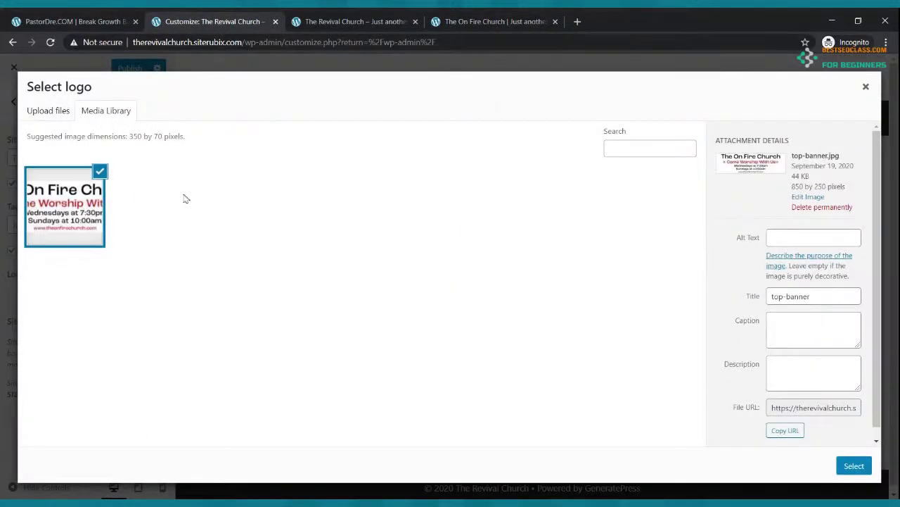
click(41, 194)
click(43, 196)
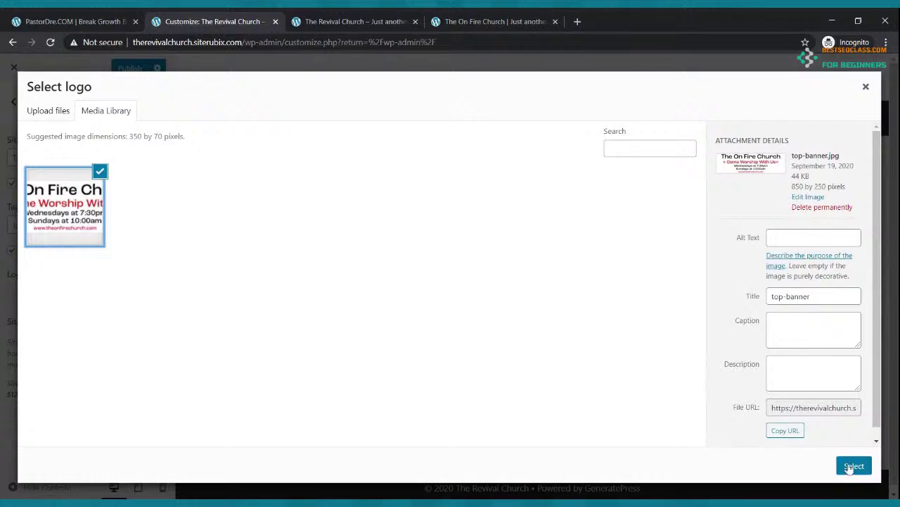
click(854, 465)
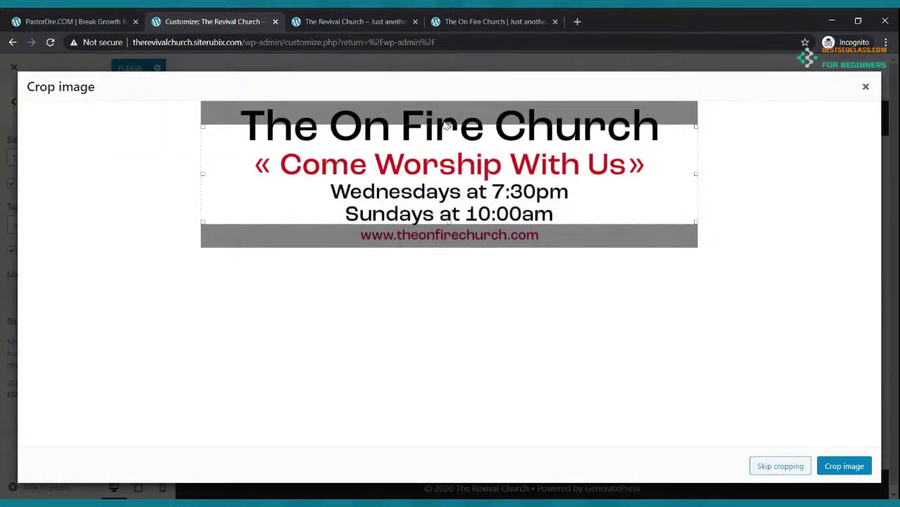
Stretch the logo crop area to the banner's top and bottom edges and apply it
drag(448, 127, 447, 104)
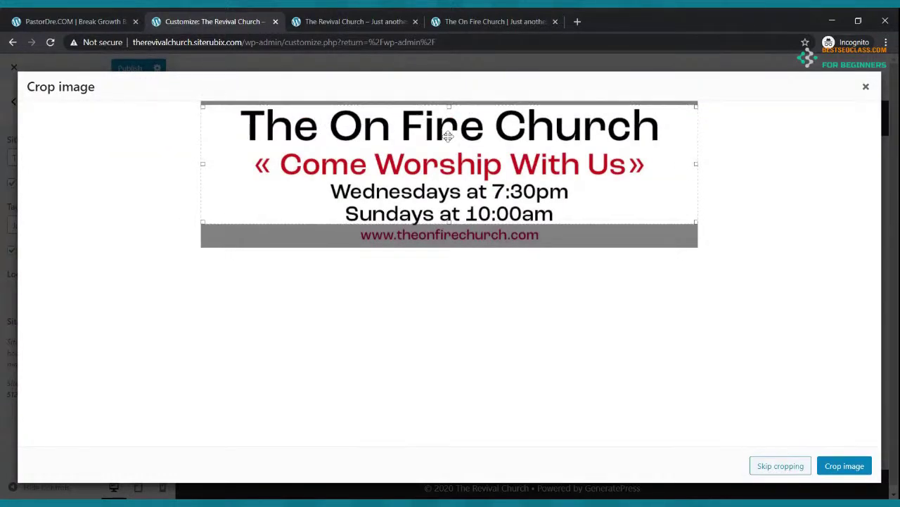
drag(453, 222, 458, 242)
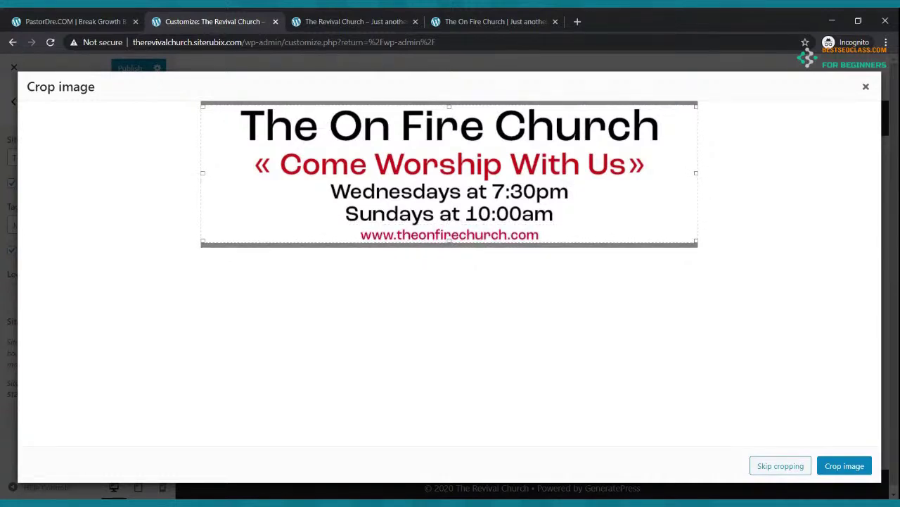
click(848, 468)
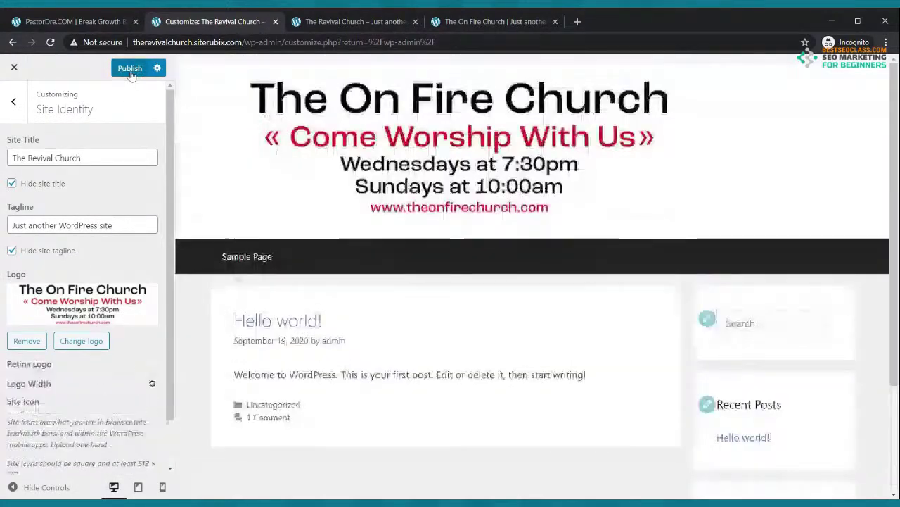
Publish the banner logo, set Header Alignment to Center, publish again, and view the live site
click(131, 71)
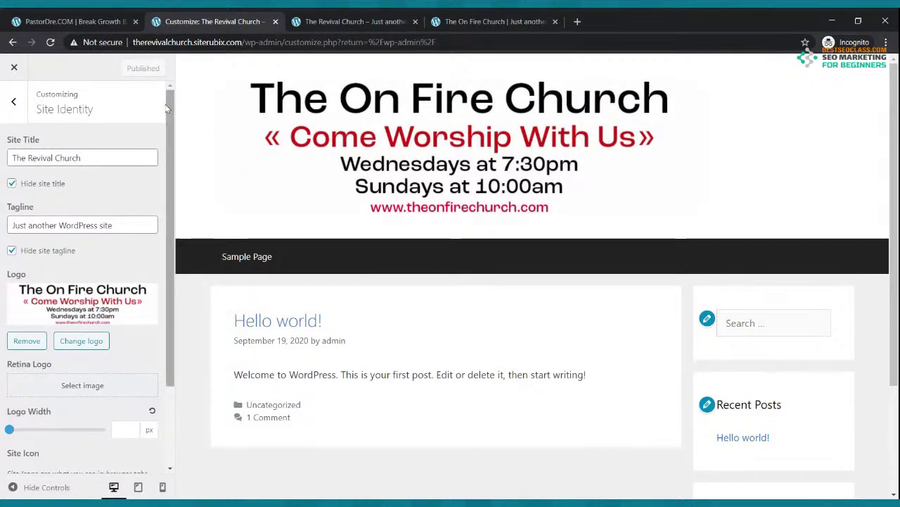
click(14, 103)
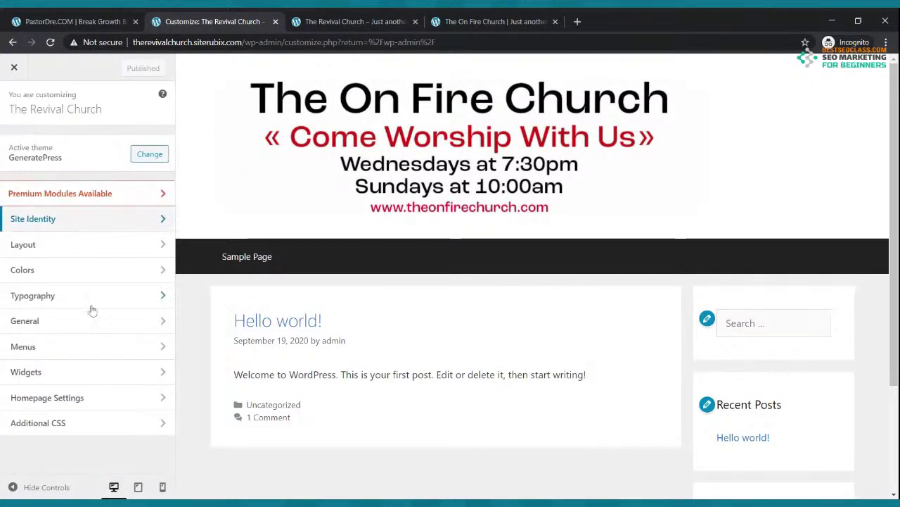
click(73, 243)
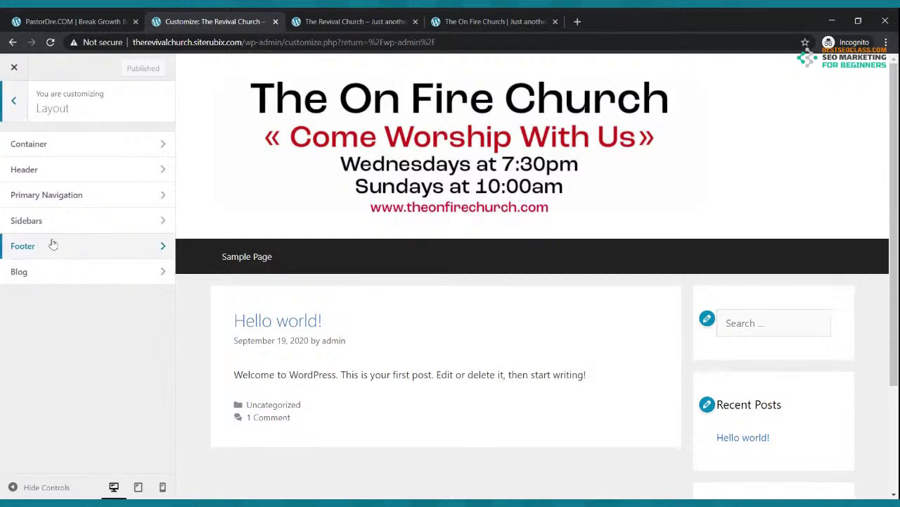
click(75, 169)
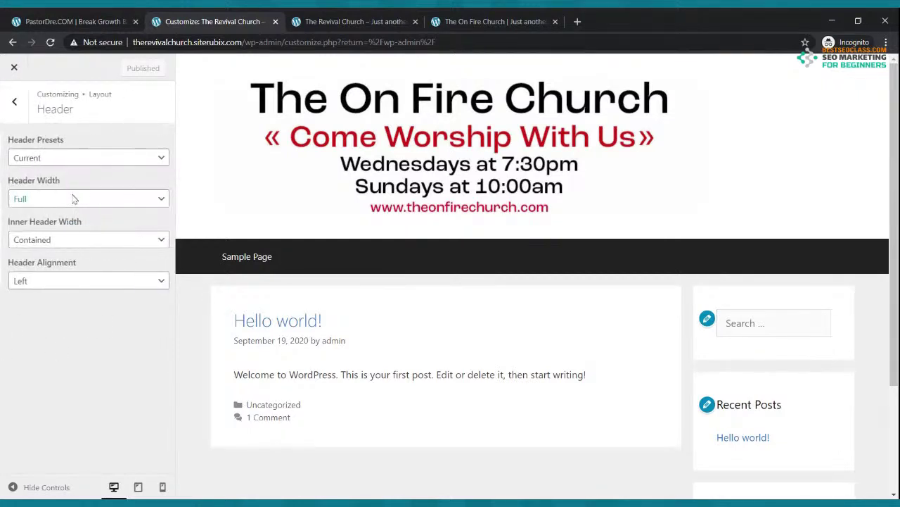
click(52, 283)
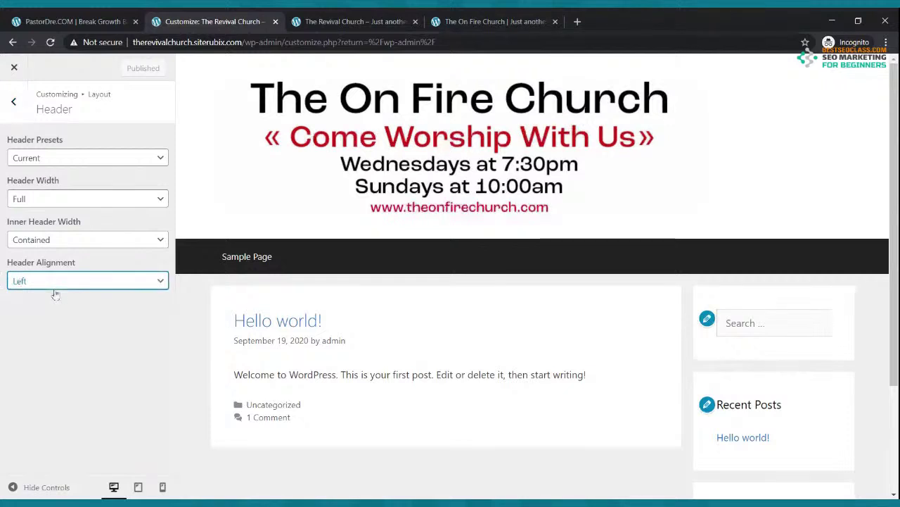
click(52, 296)
click(131, 68)
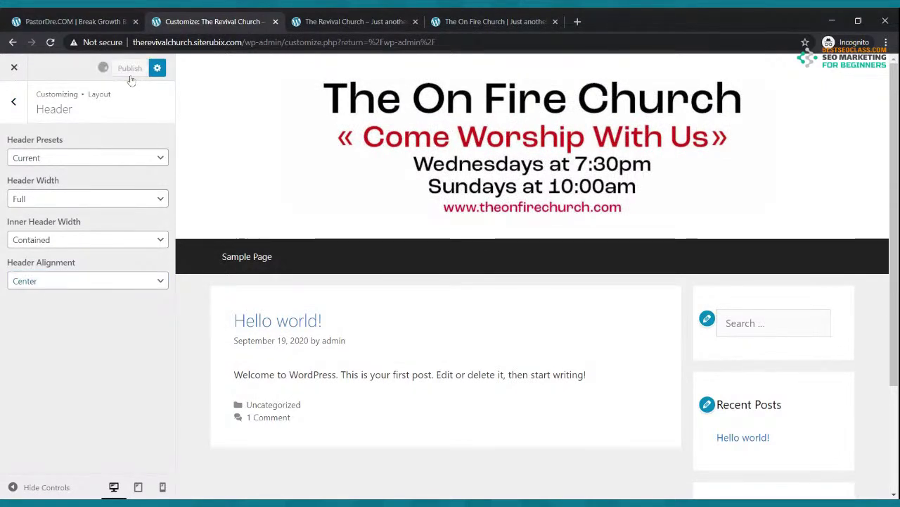
click(365, 21)
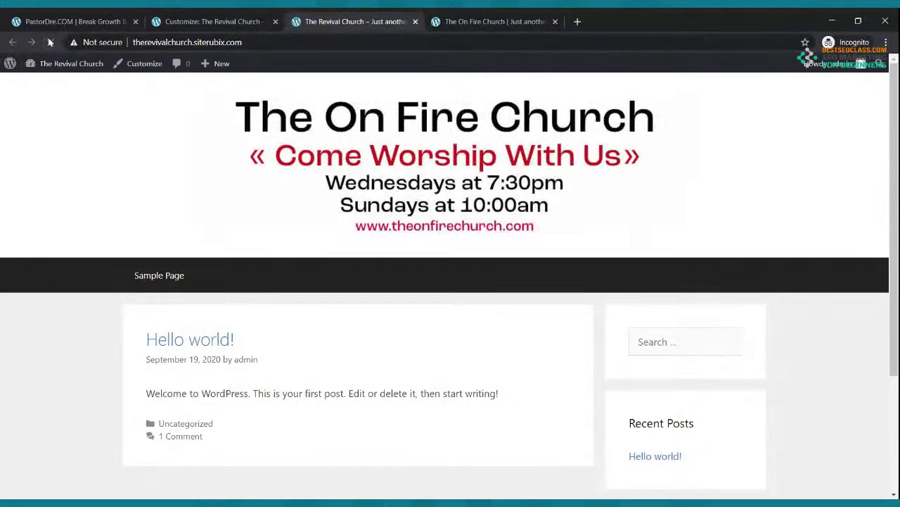
Compare the live site with the On Fire Church reference, then exit the Customizer to the Dashboard
click(493, 21)
scroll(557, 179, down, 4)
scroll(558, 179, up, 5)
key(ctrl+shift+Tab)
key(ctrl+shift+Tab)
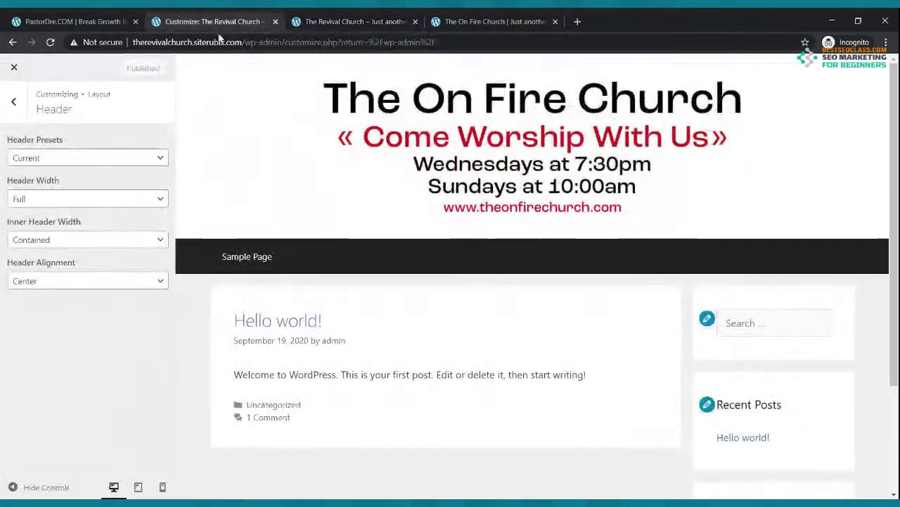
click(14, 102)
key(ctrl+Tab)
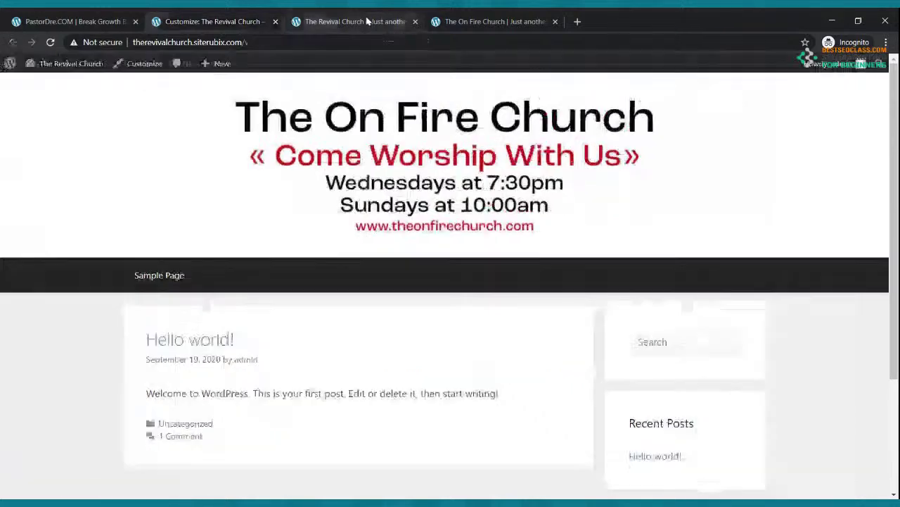
key(ctrl+Tab)
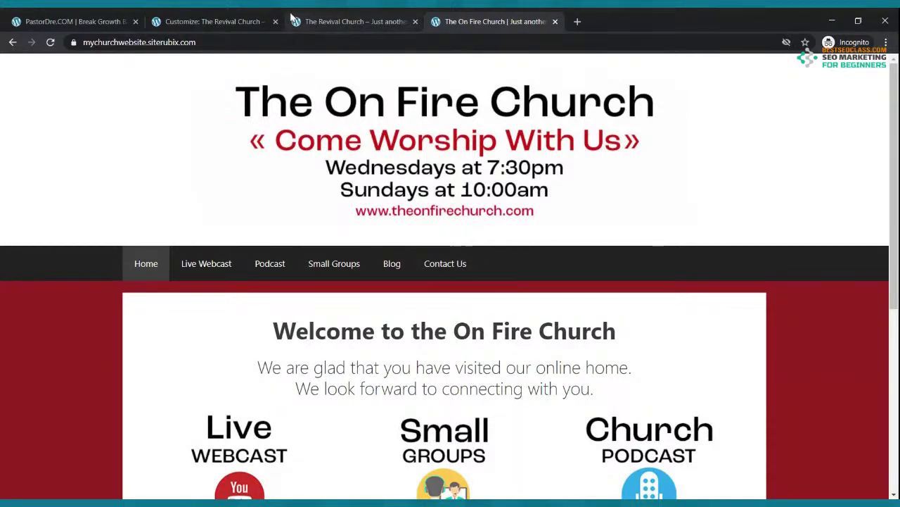
click(257, 19)
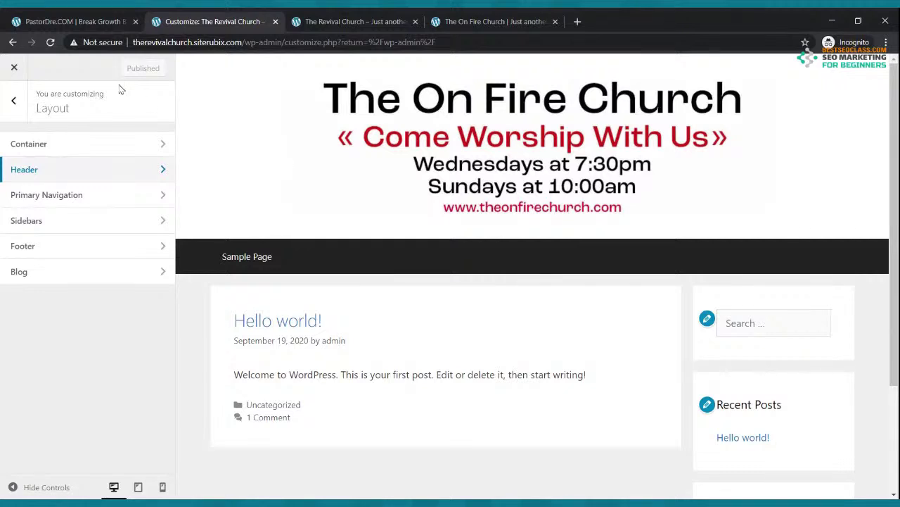
click(14, 66)
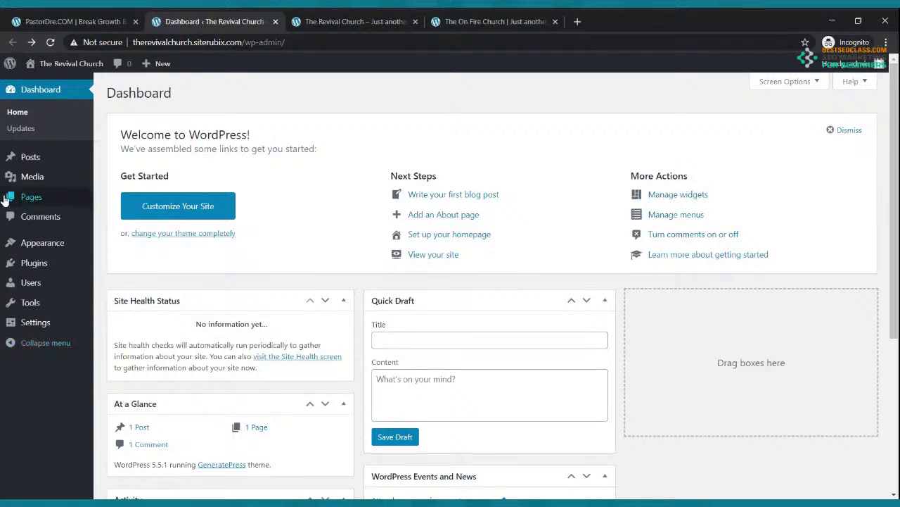
Create and publish a new page titled 'Live Webcast'
click(27, 202)
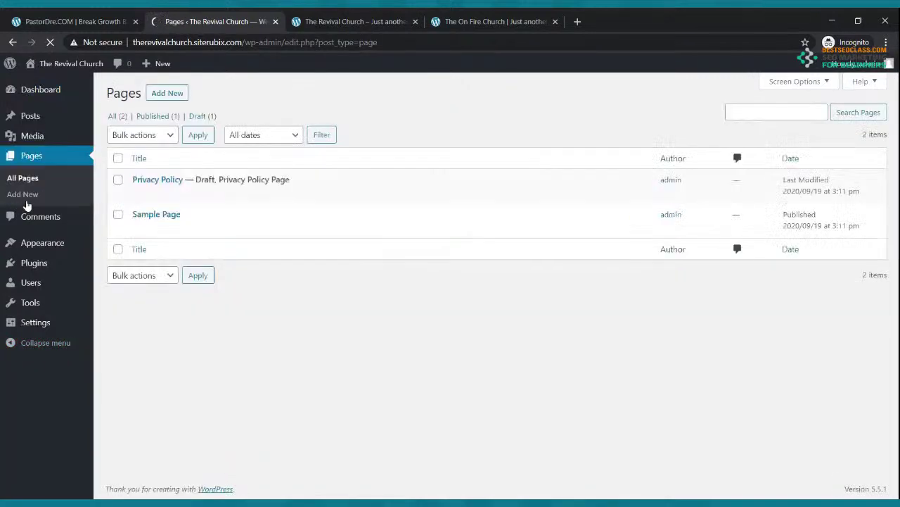
click(170, 96)
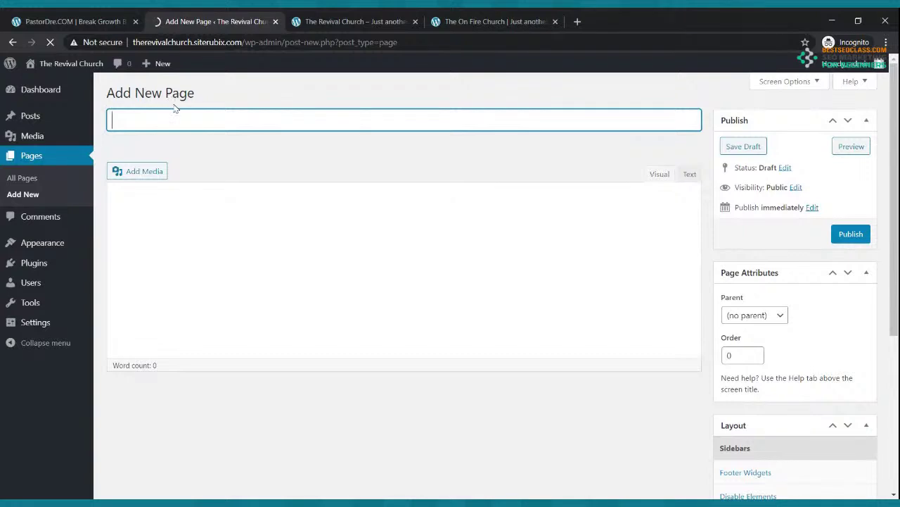
click(484, 19)
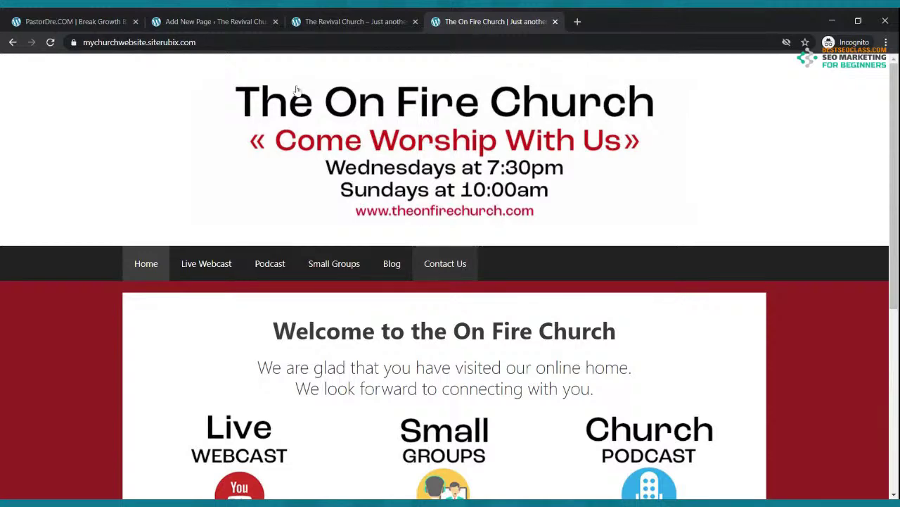
click(216, 21)
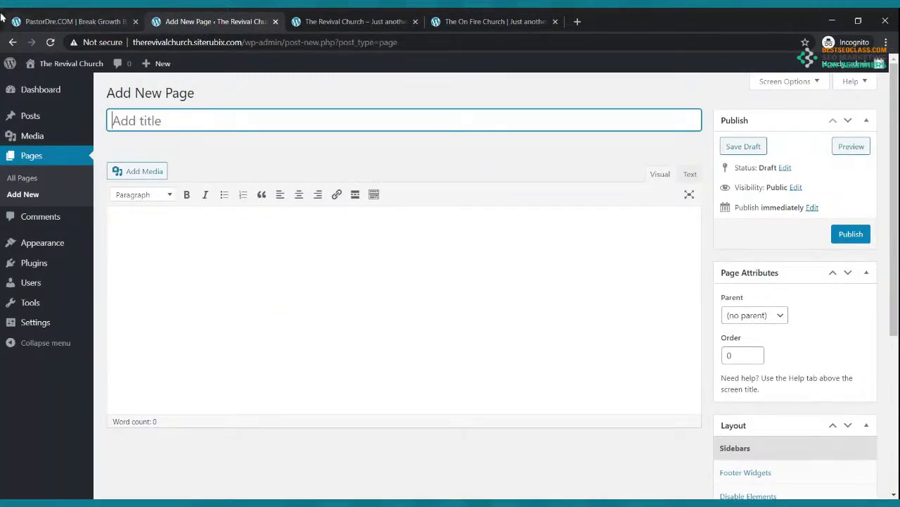
key(ctrl+shift+Tab)
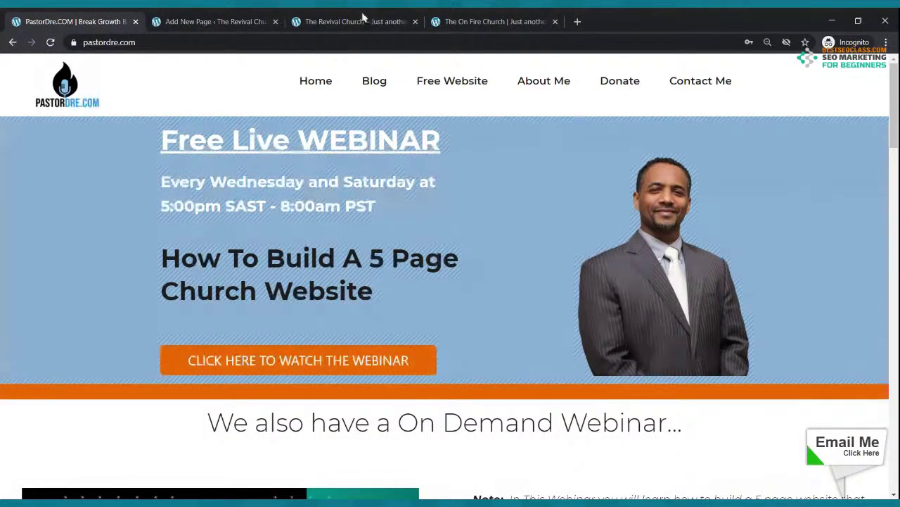
click(267, 20)
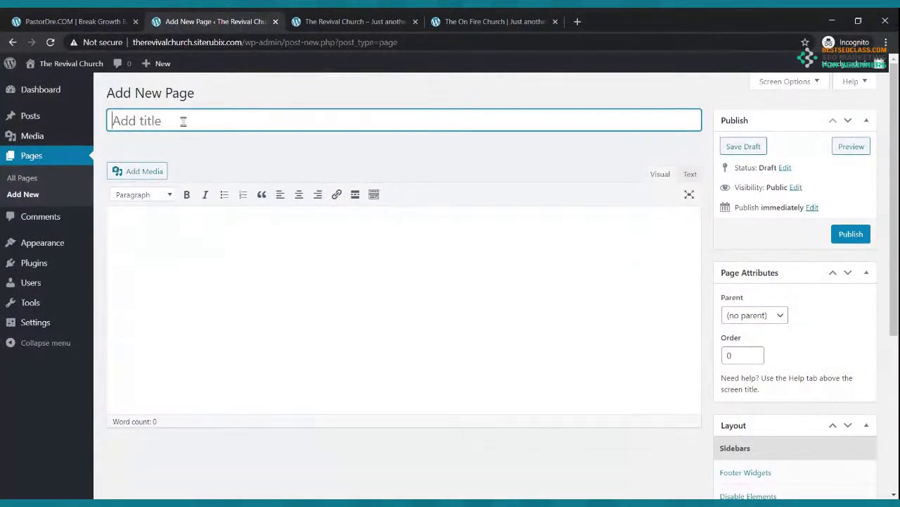
text(Live Webcast)
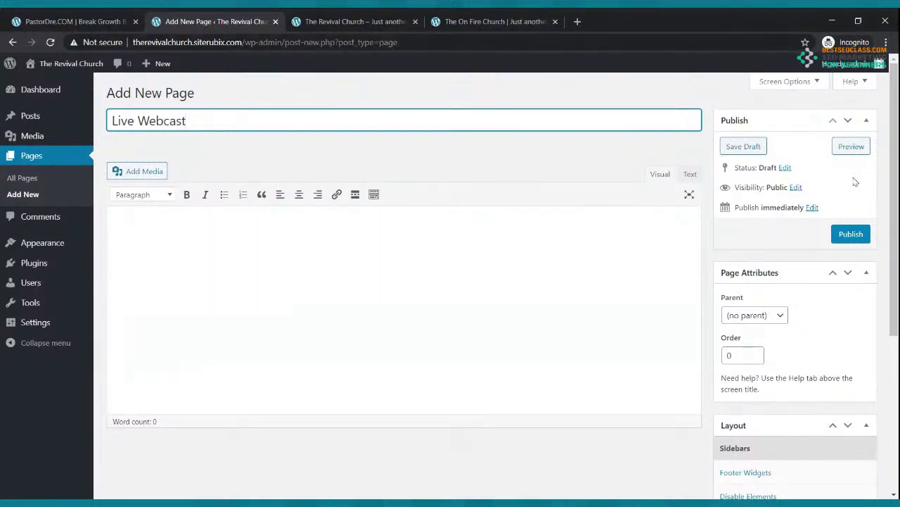
click(852, 234)
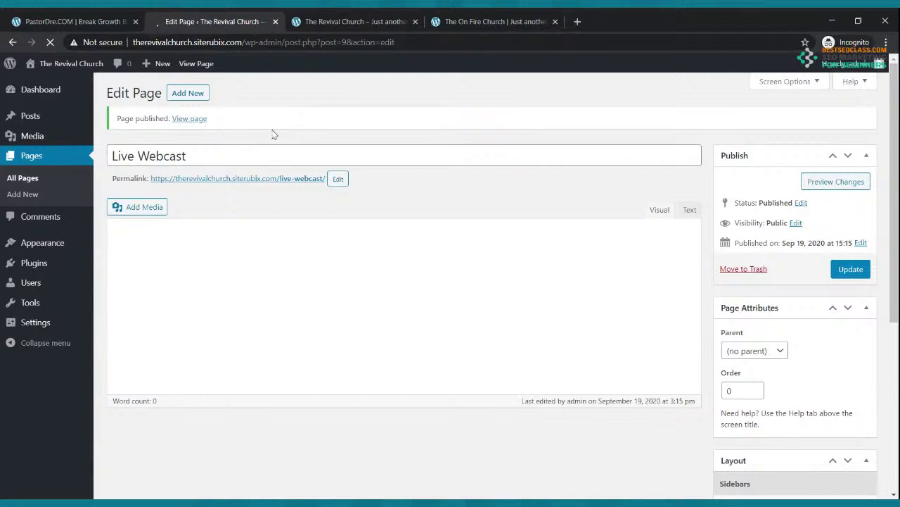
click(183, 100)
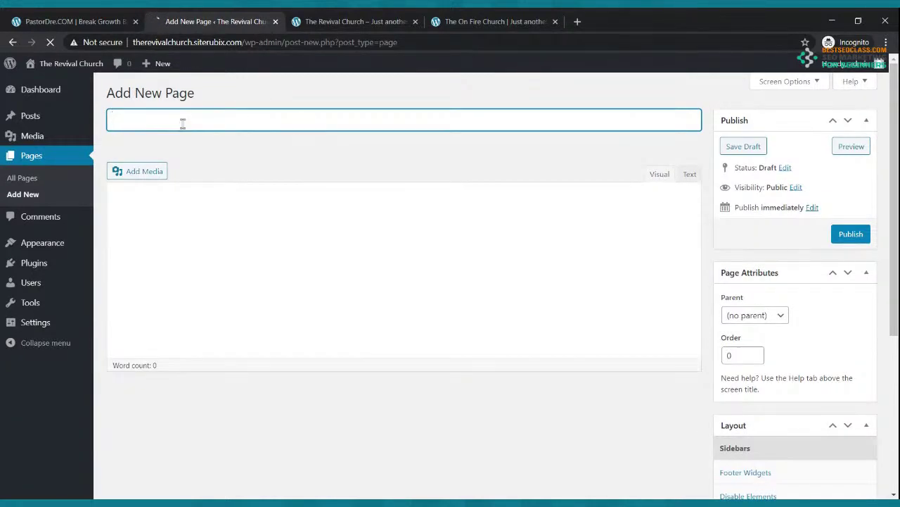
Publish four new pages titled Blog, Podcast, Small Groups and Contact Us
text(Blog)
click(841, 234)
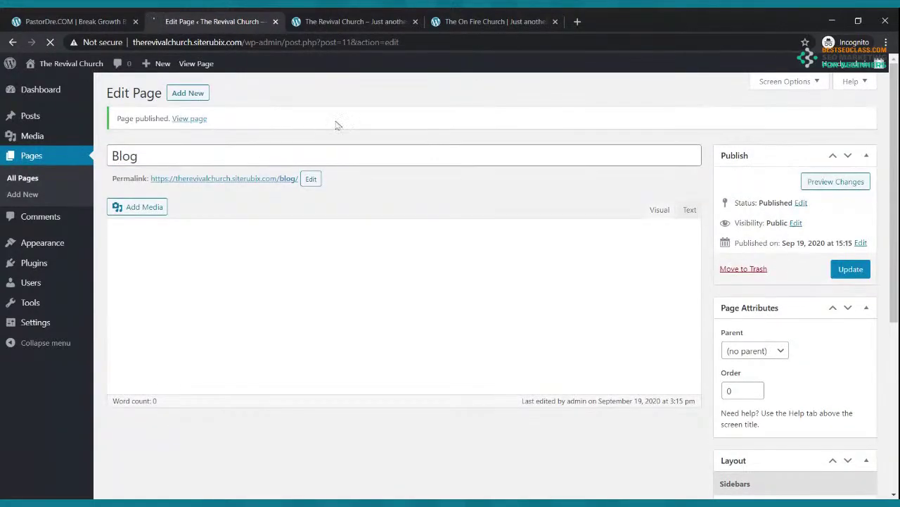
click(176, 96)
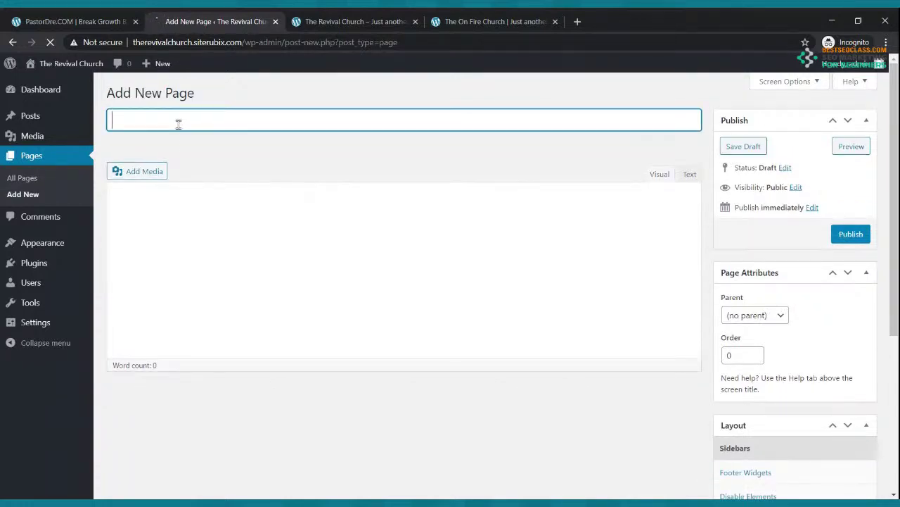
text(Podcast)
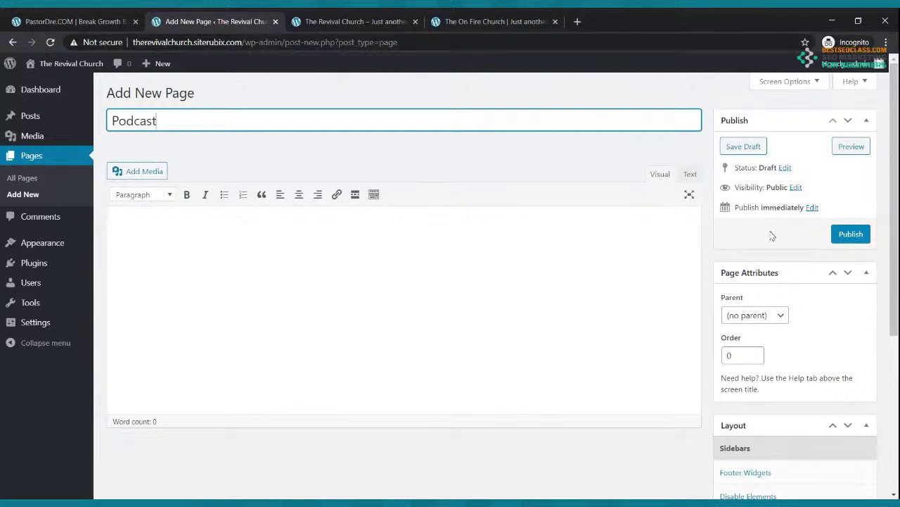
click(860, 233)
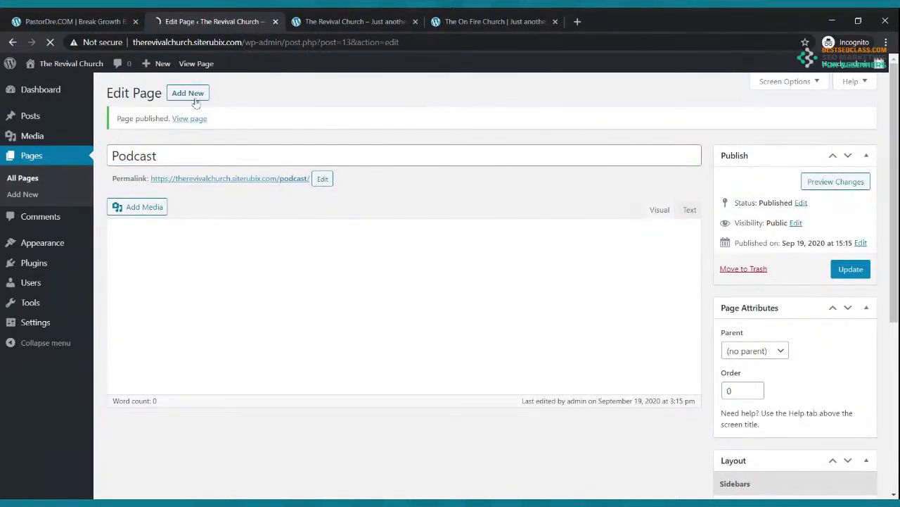
click(188, 96)
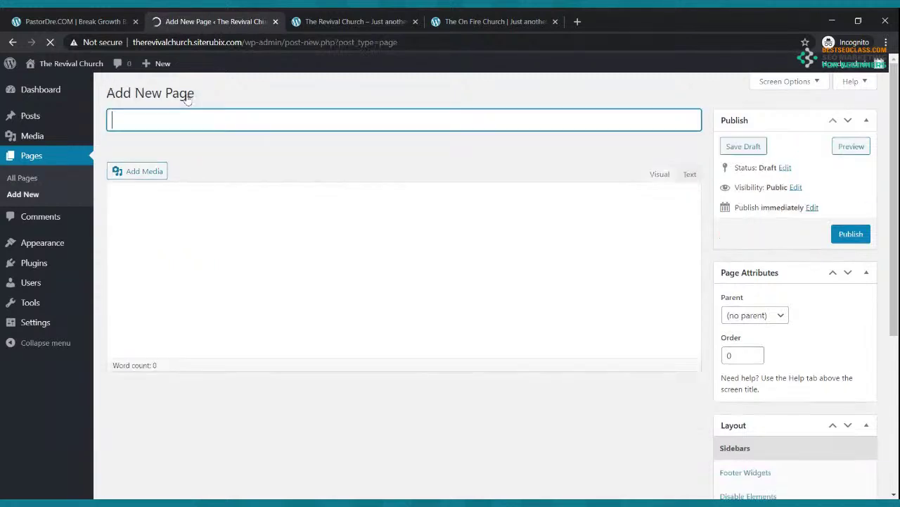
text(Small Groups)
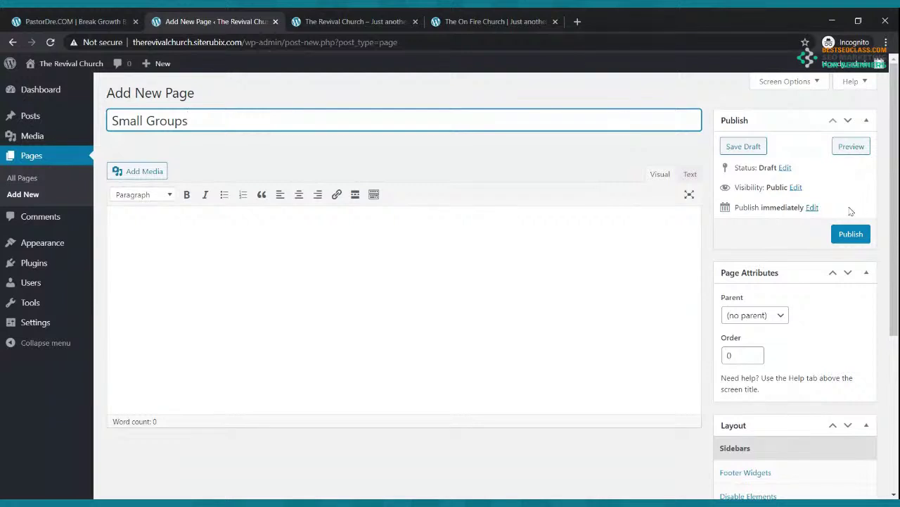
click(852, 234)
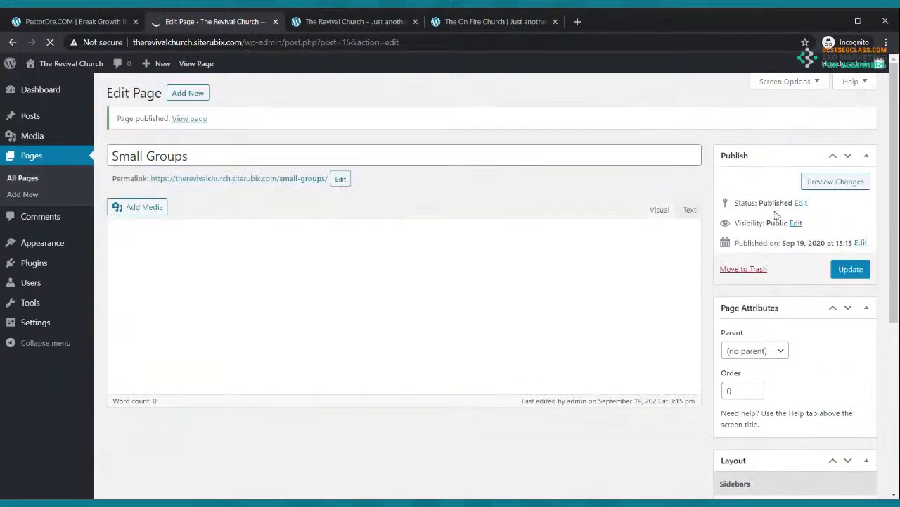
click(177, 95)
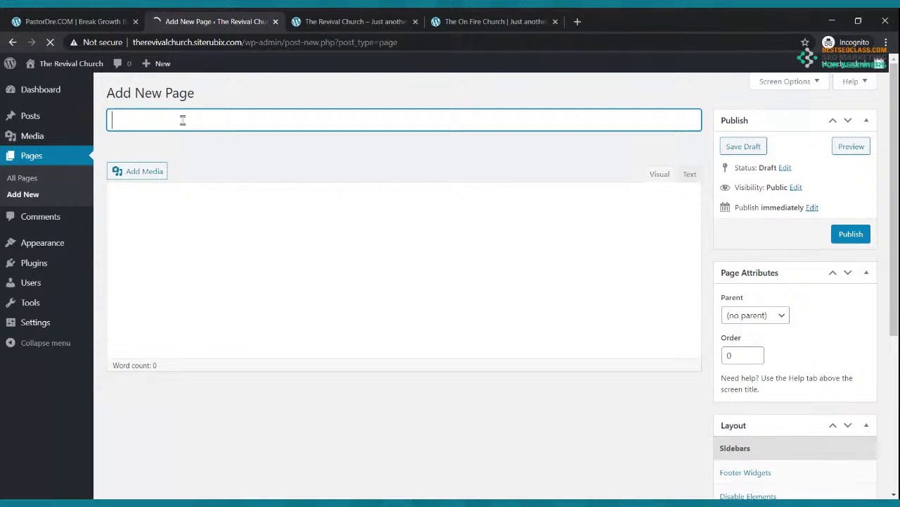
text(Cont)
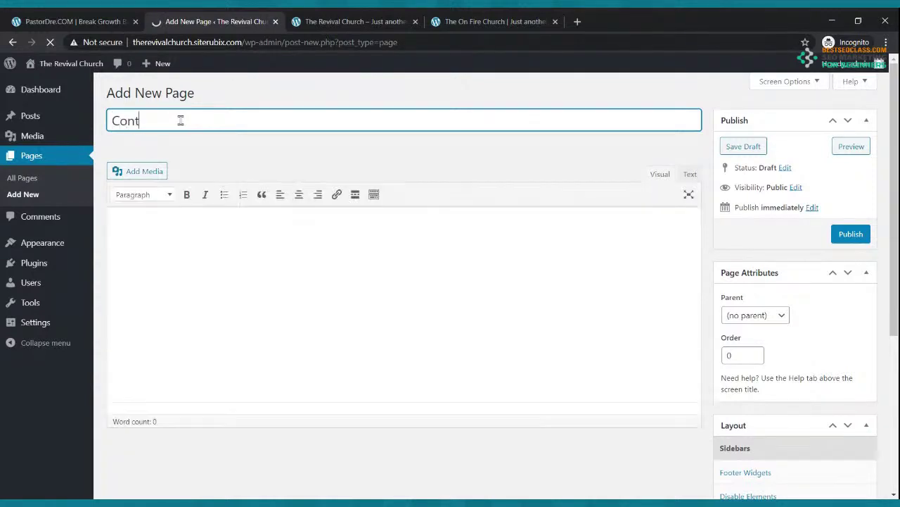
text(act Us)
click(854, 235)
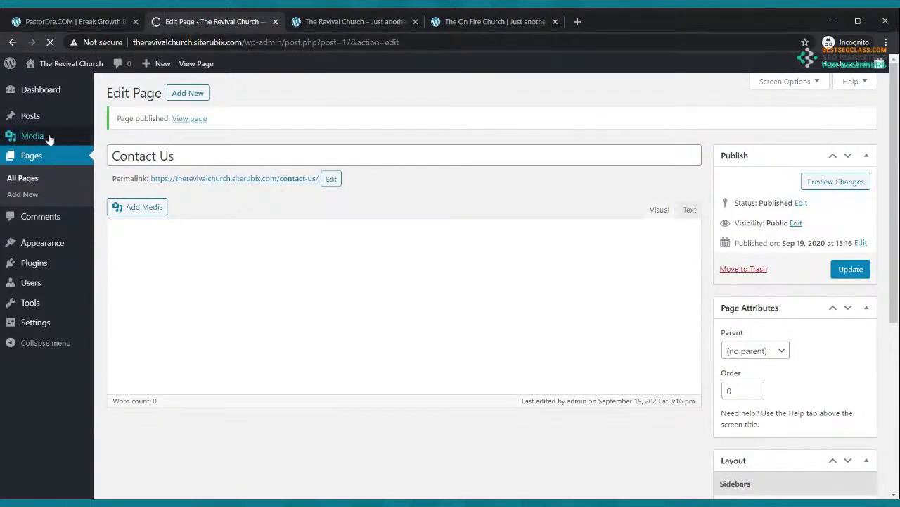
Move the Sample Page to the Trash from the All Pages list
click(42, 160)
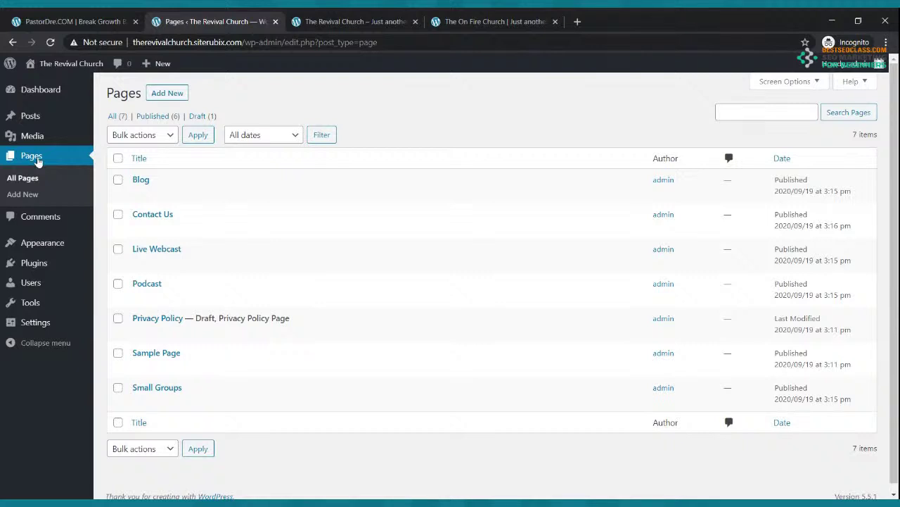
scroll(180, 310, down, 1)
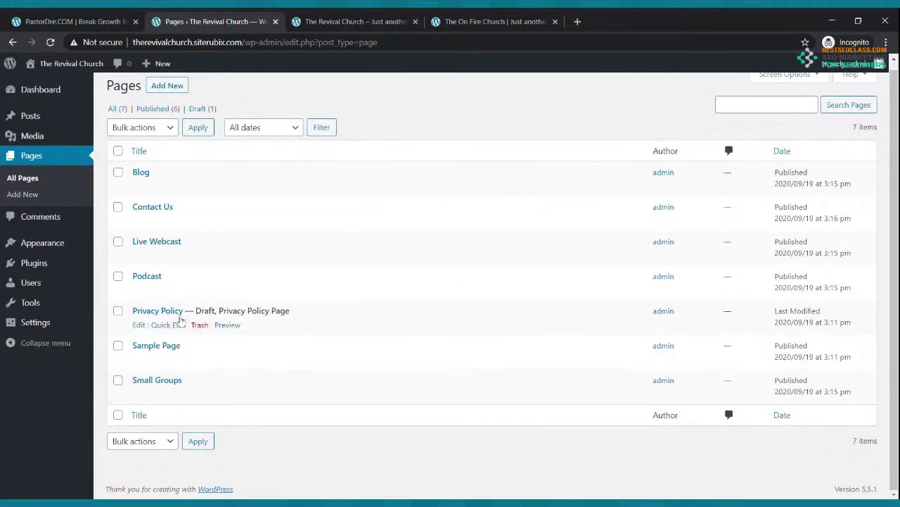
click(199, 360)
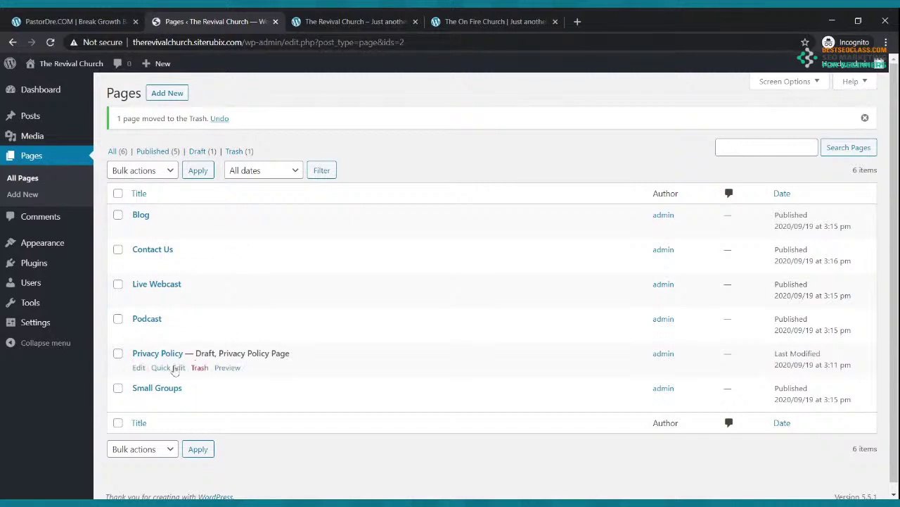
Reload the front page to check its navigation, then go to Appearance > Menus
click(352, 15)
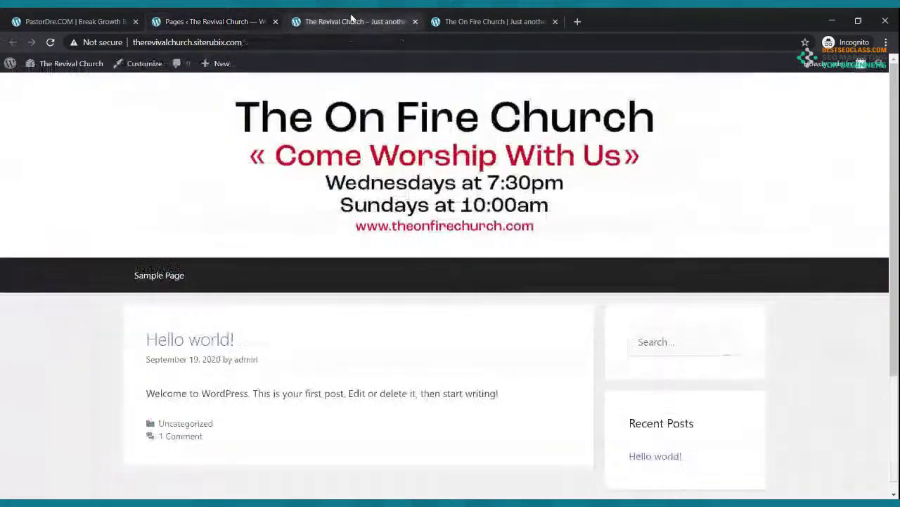
click(50, 42)
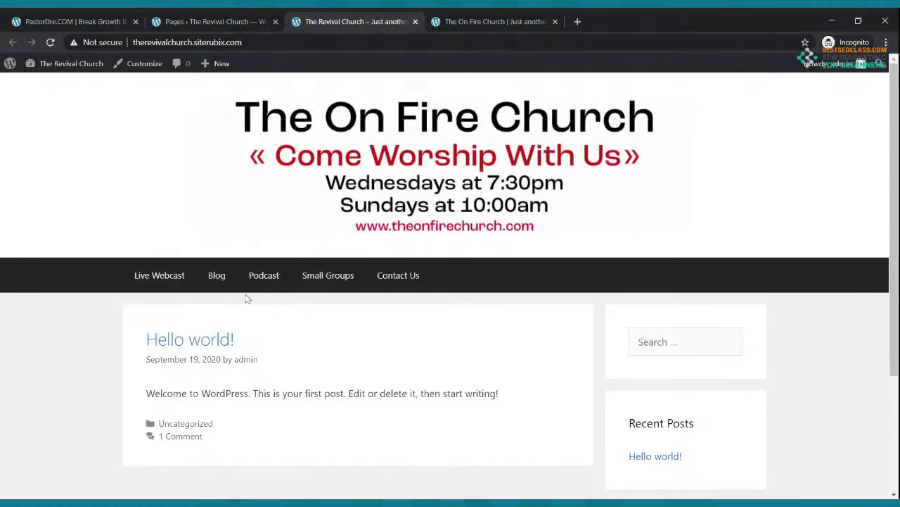
click(205, 16)
click(49, 245)
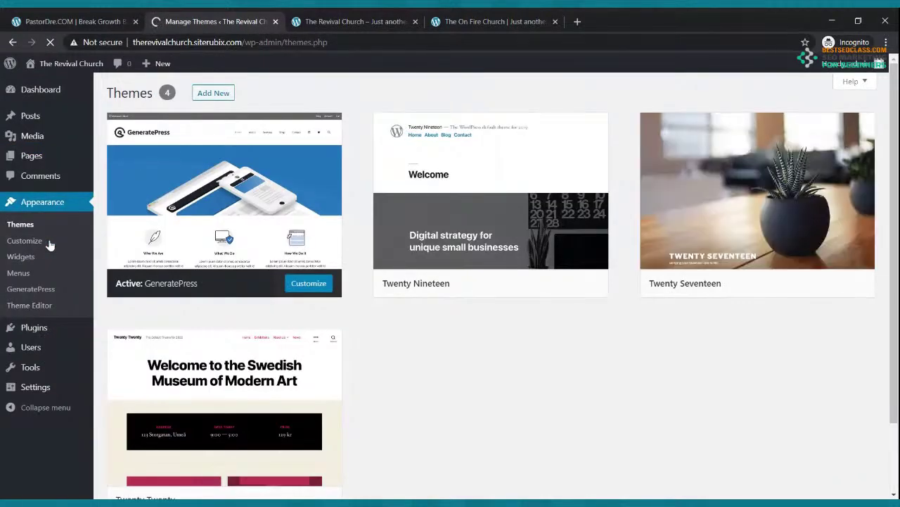
click(21, 273)
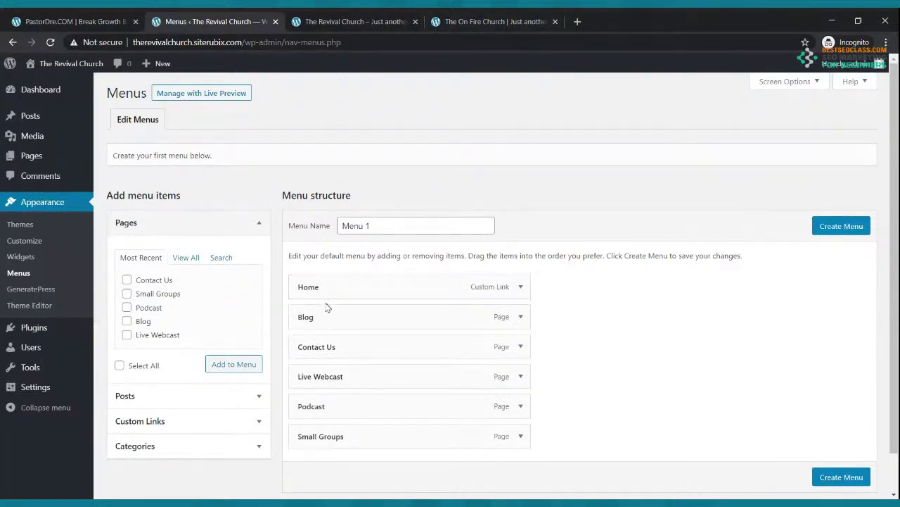
Reorder the menu items to Home, Live Webcast, Blog, Small Groups, Podcast, Contact Us
click(439, 16)
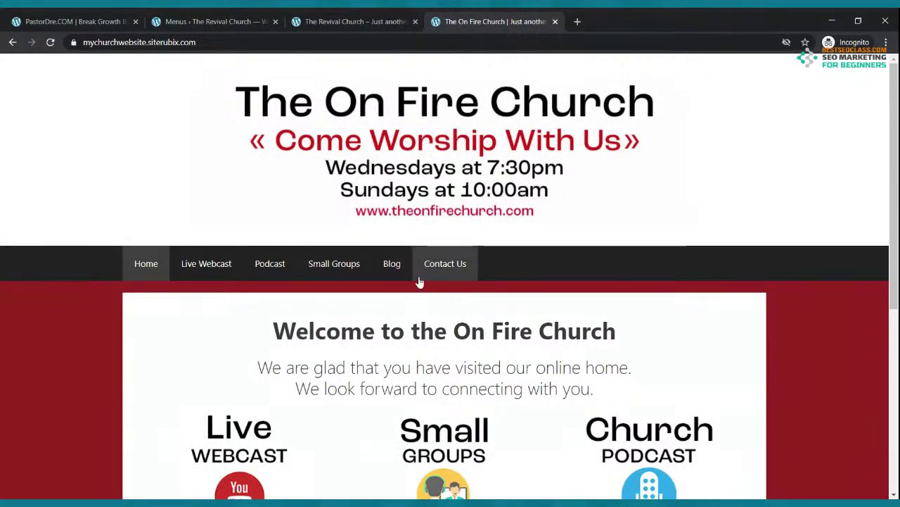
click(352, 21)
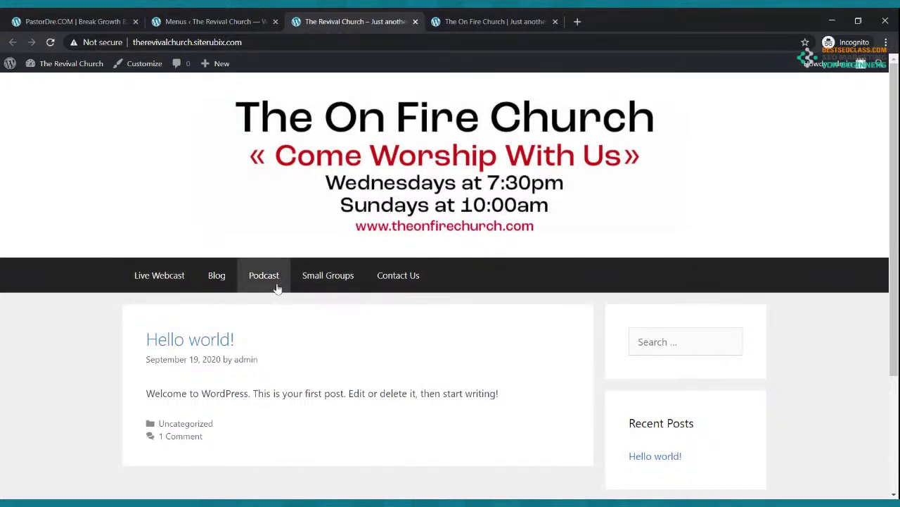
click(250, 22)
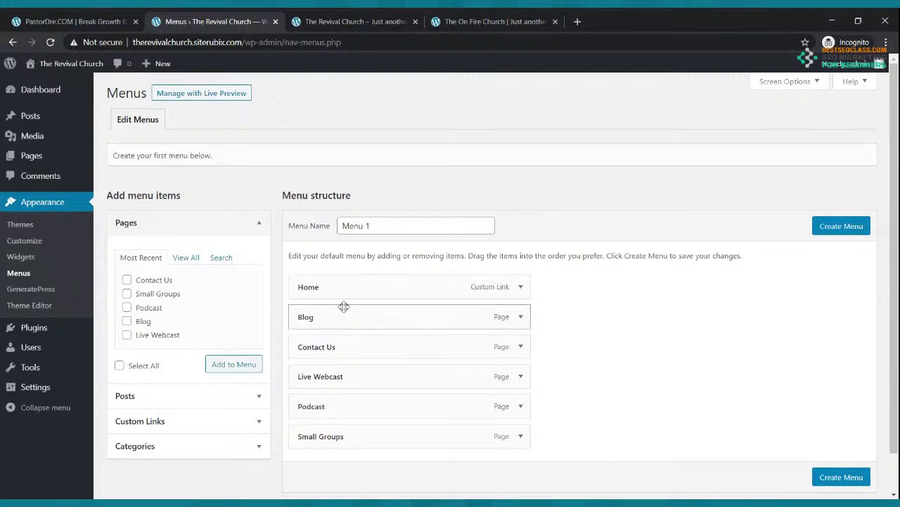
drag(341, 316, 316, 341)
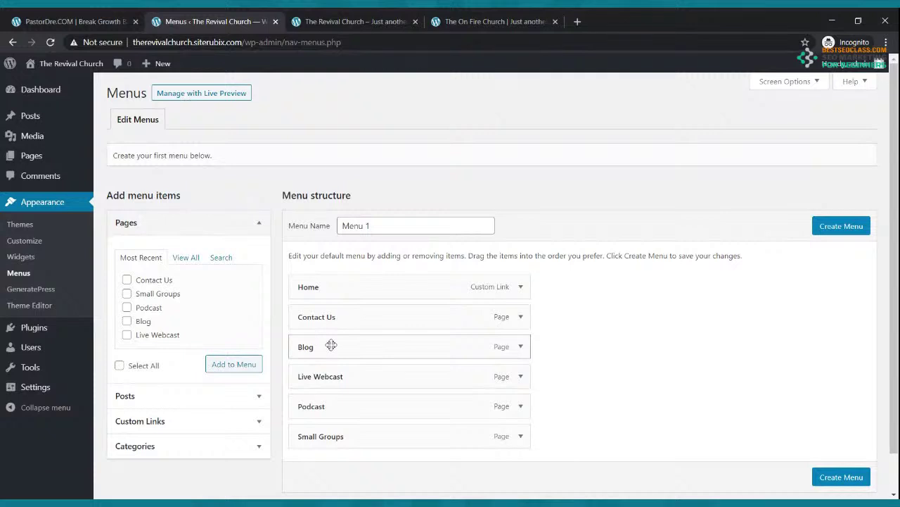
drag(337, 343, 361, 397)
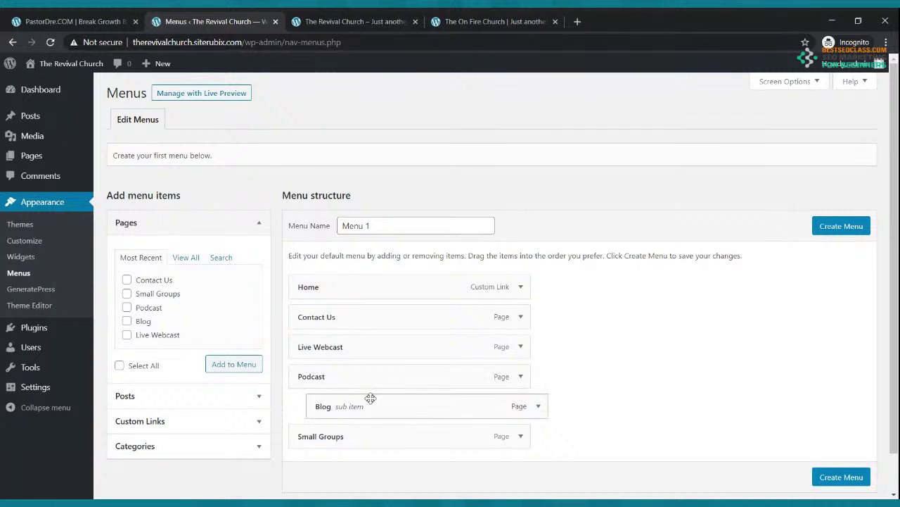
drag(366, 398, 350, 400)
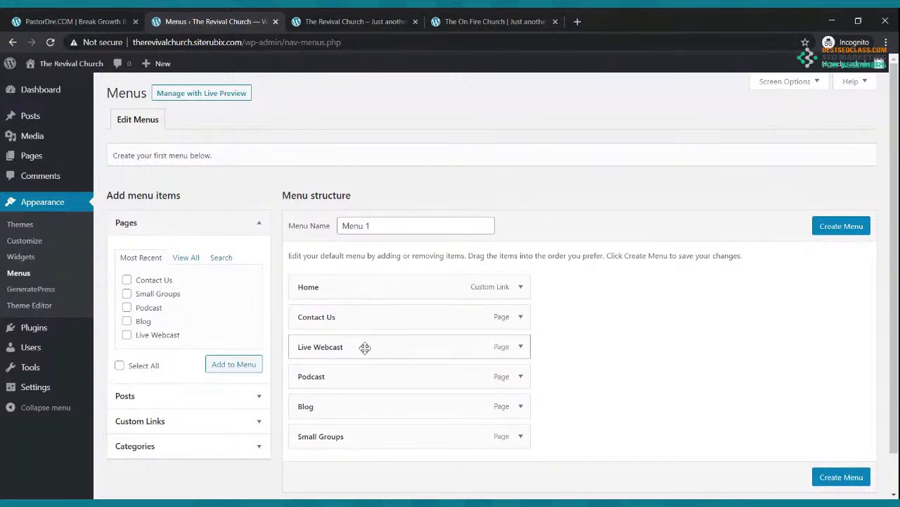
drag(364, 348, 338, 316)
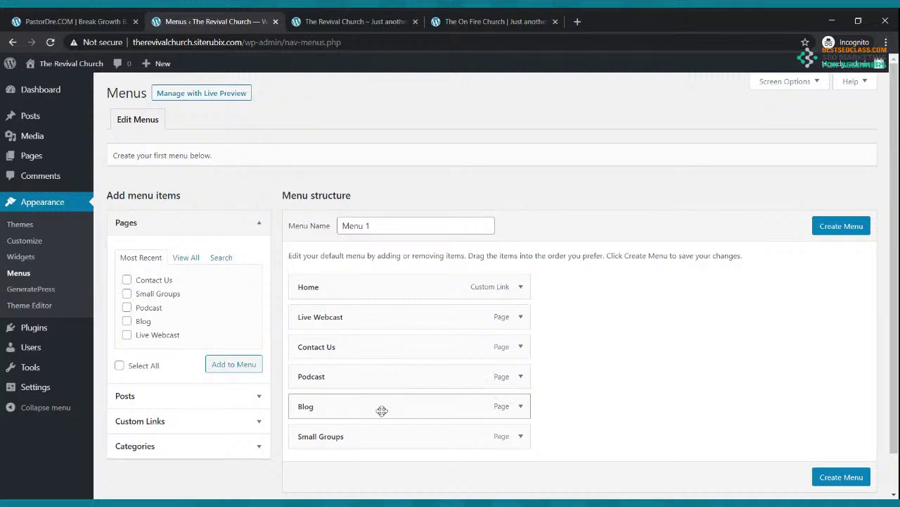
drag(373, 402, 322, 348)
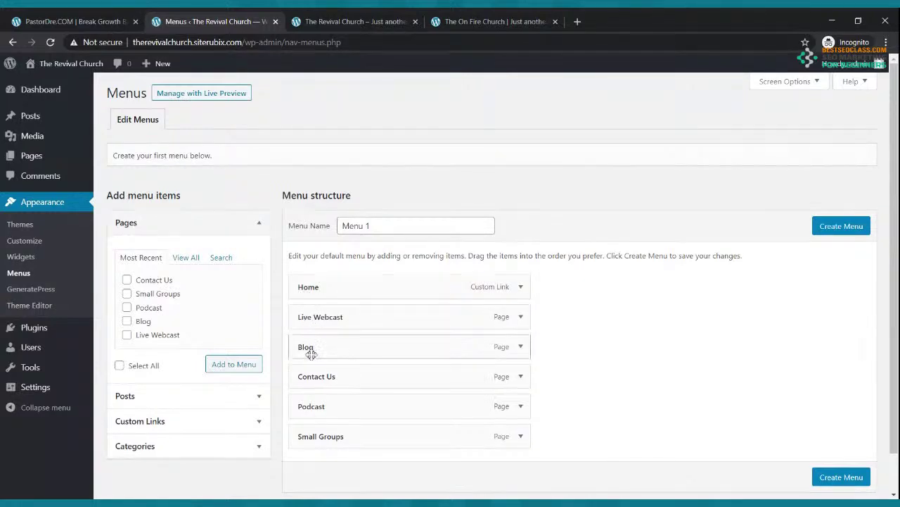
drag(336, 433, 307, 374)
drag(316, 434, 327, 414)
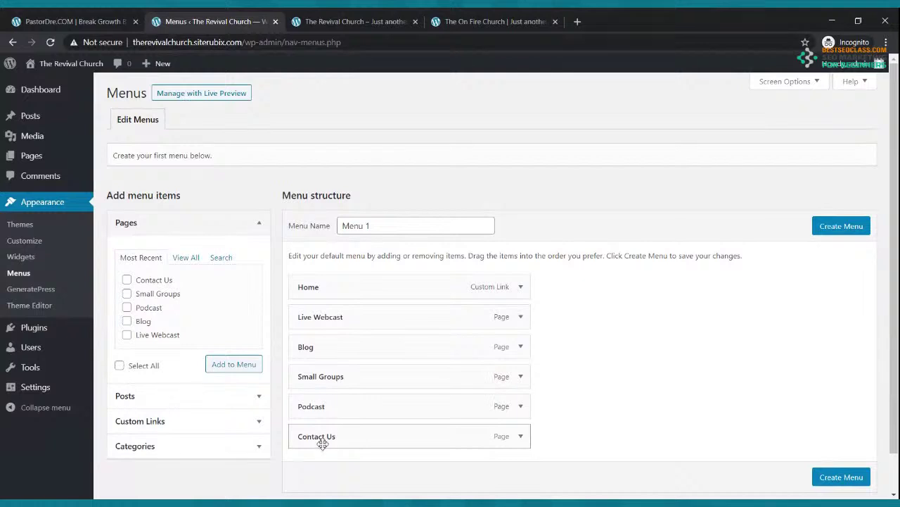
scroll(404, 341, down, 1)
Create the menu and save it as the primary menu
click(841, 436)
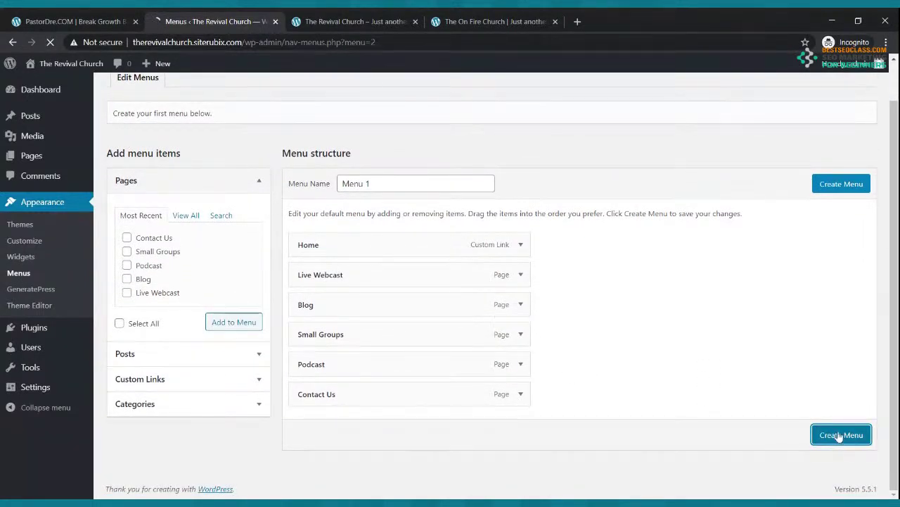
scroll(559, 335, down, 1)
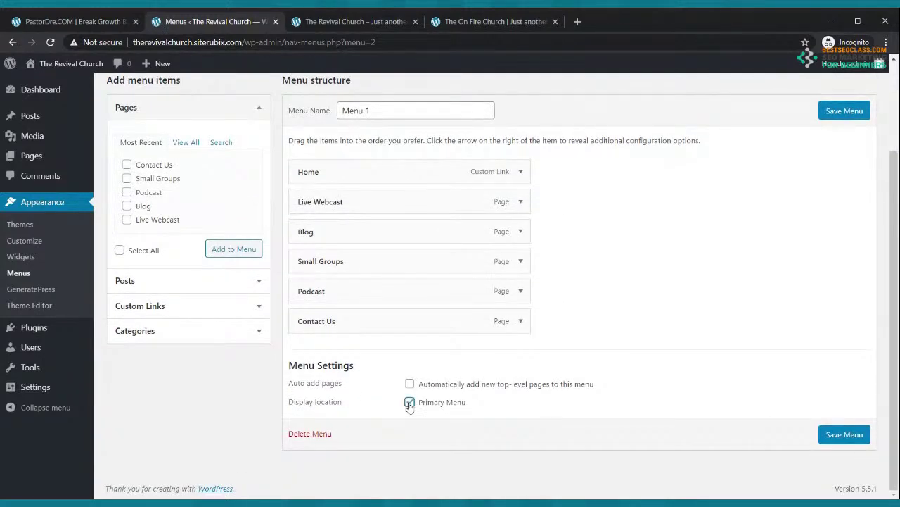
click(851, 436)
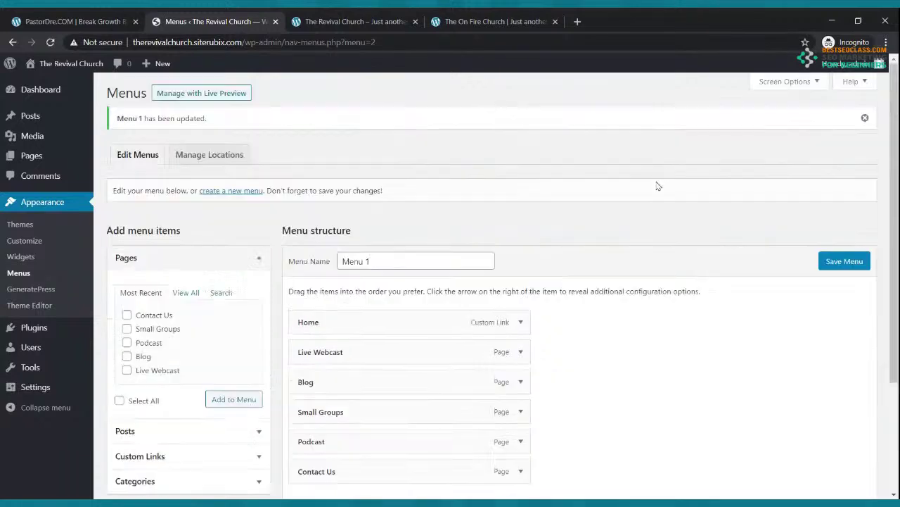
Reload the live site and test its Blog, Small Groups and Home navigation links
click(354, 22)
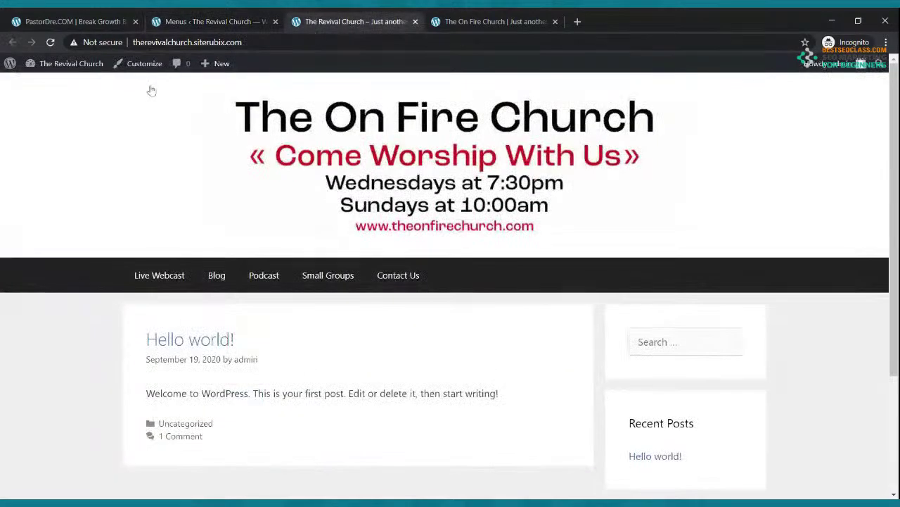
click(55, 44)
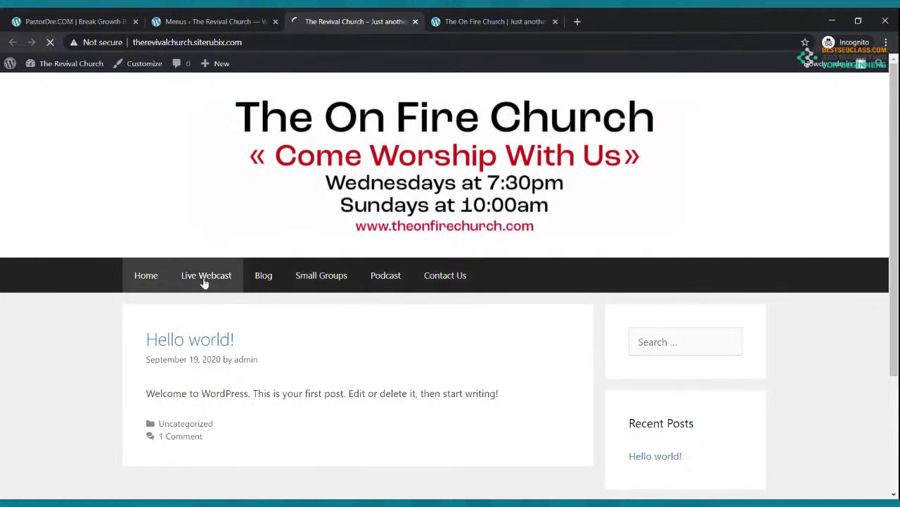
click(262, 277)
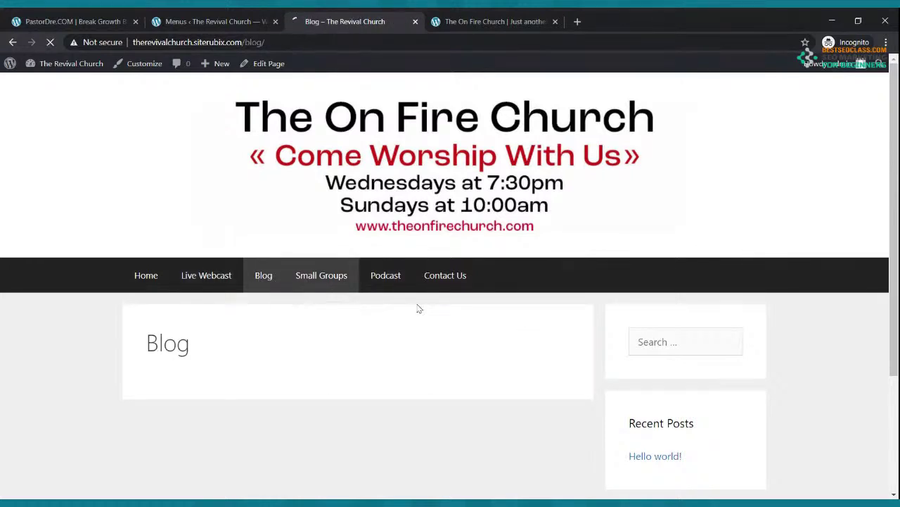
click(328, 278)
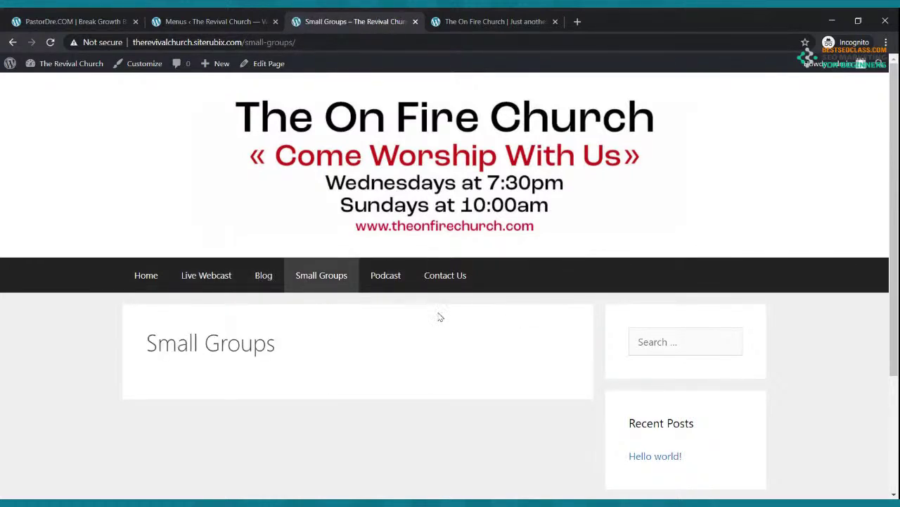
click(151, 279)
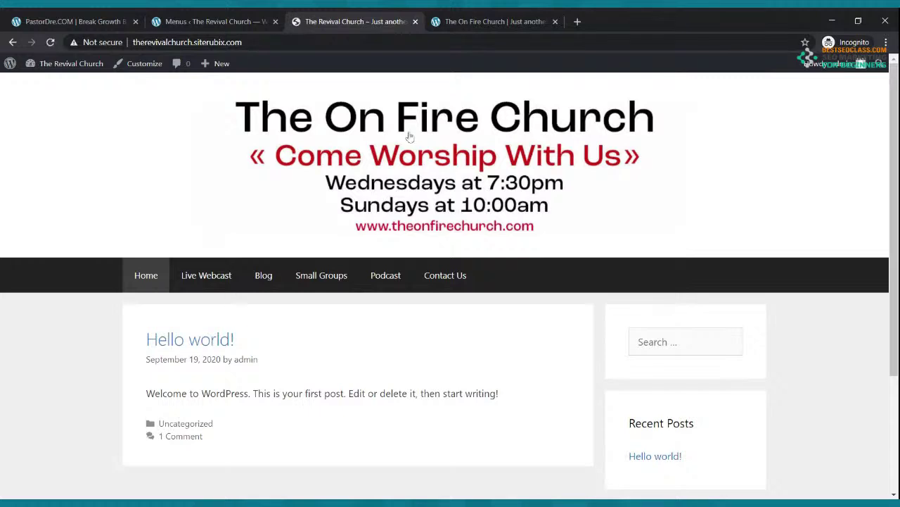
click(492, 22)
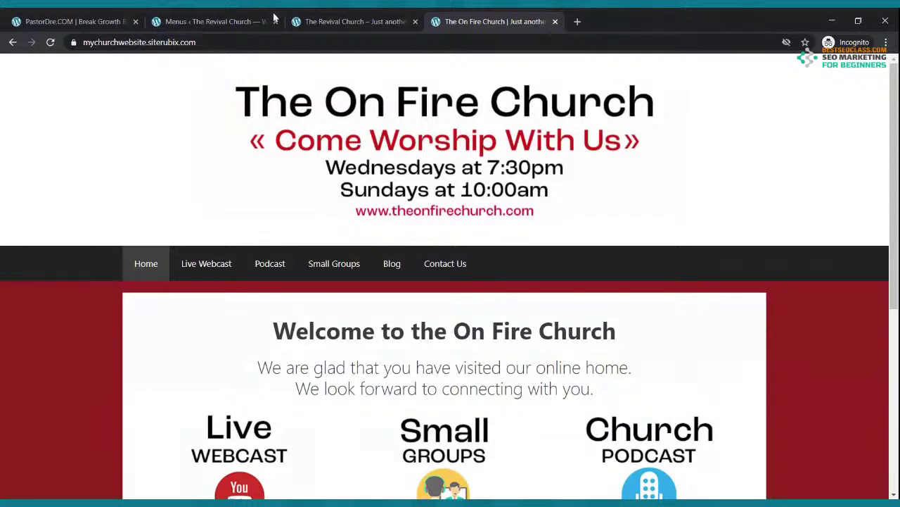
click(214, 21)
Set Settings > Writing to allow users to switch editors, save, and return to Pages
click(42, 162)
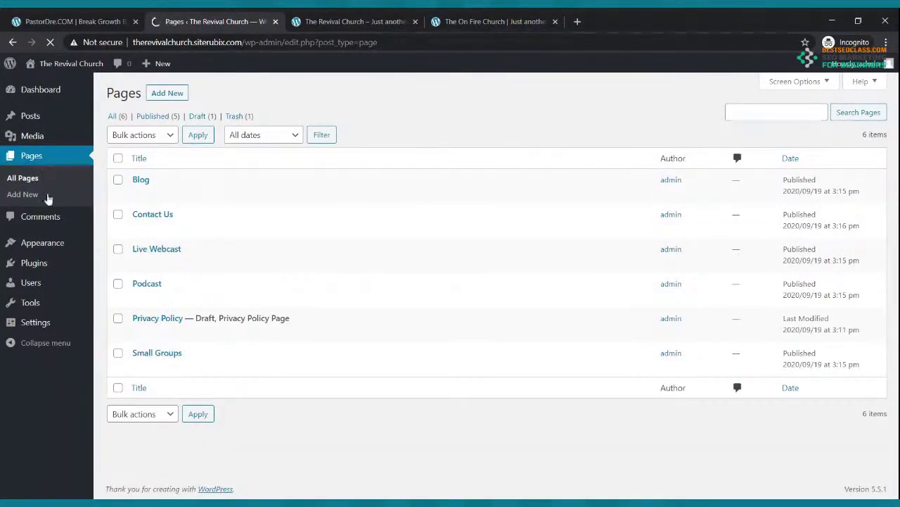
mouse_move(63, 251)
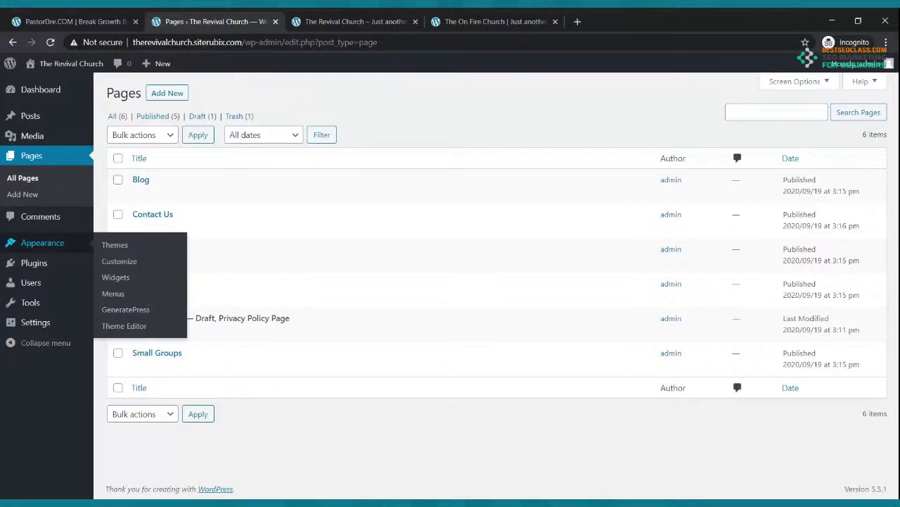
mouse_move(44, 321)
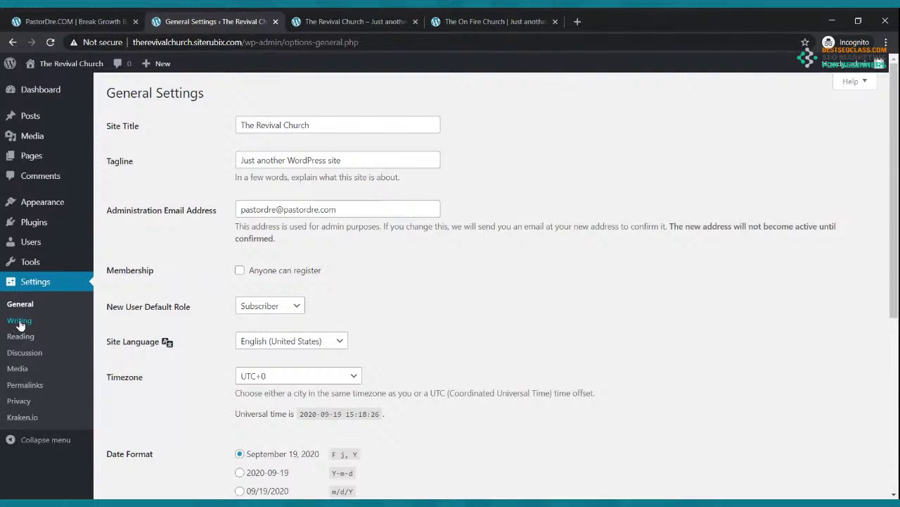
click(19, 321)
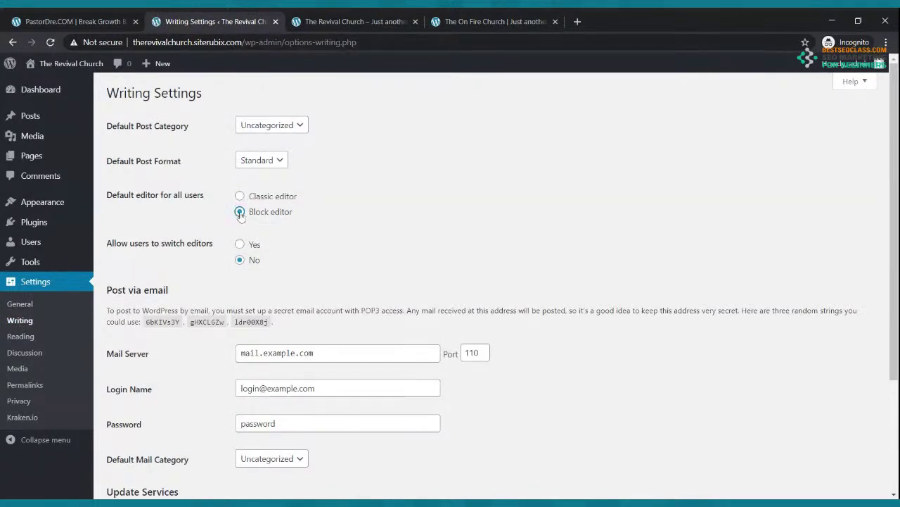
click(239, 246)
scroll(433, 243, down, 3)
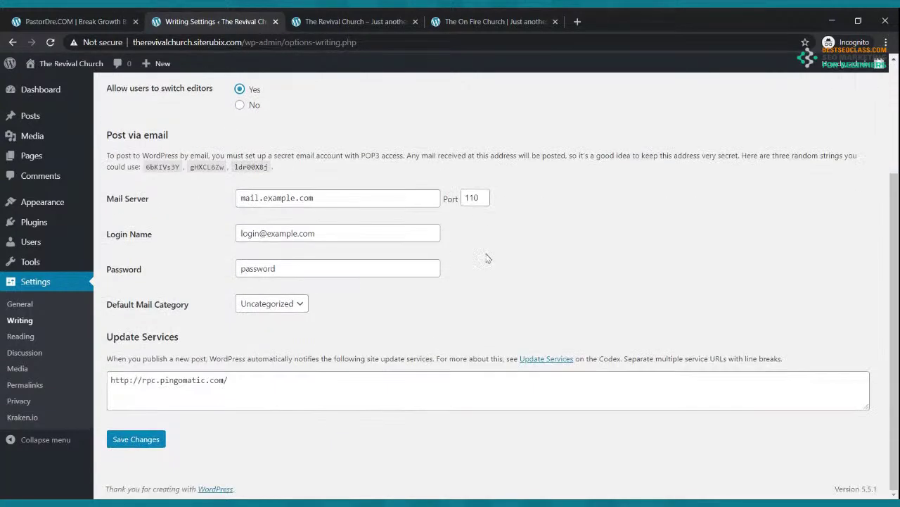
click(142, 440)
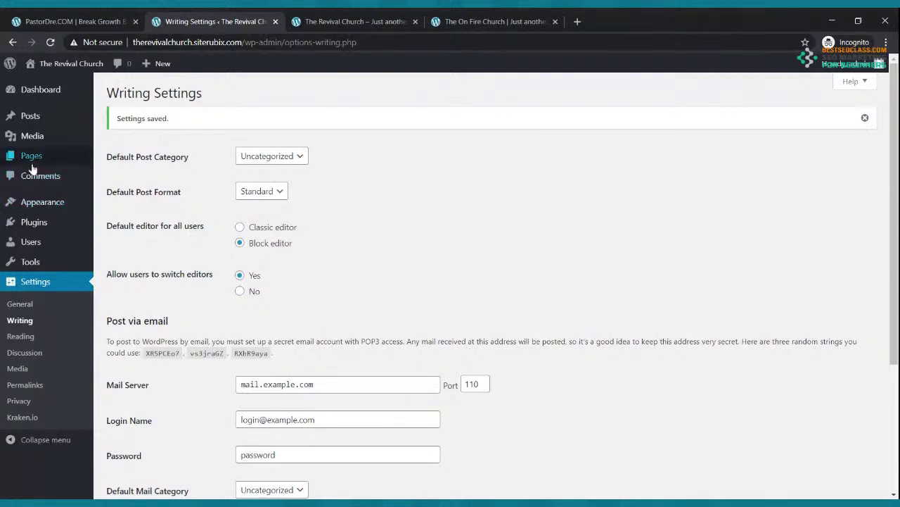
click(31, 158)
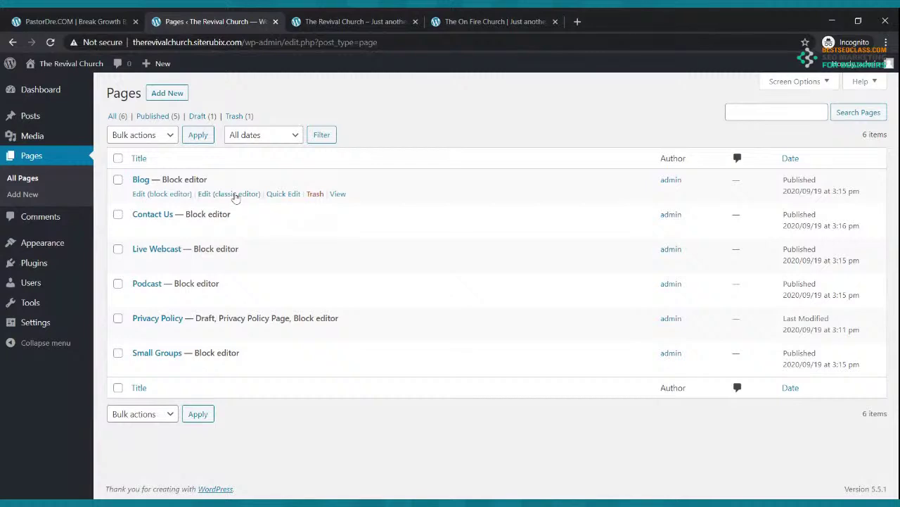
Compare the Revival Church front page with the On Fire Church site, then go to Appearance > Themes
click(350, 19)
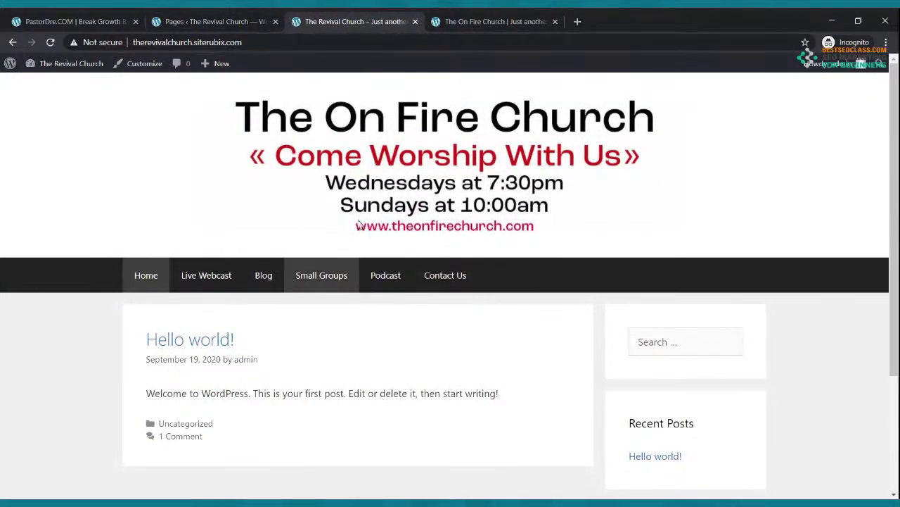
click(470, 21)
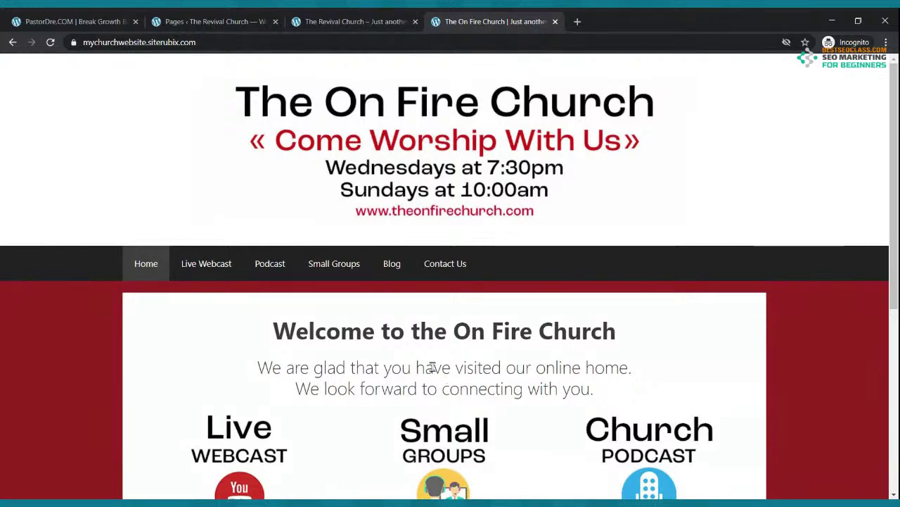
click(366, 23)
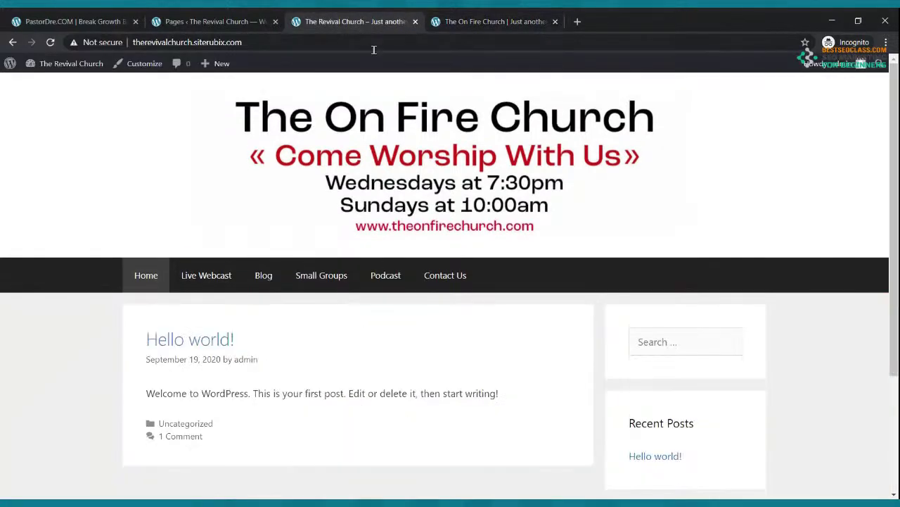
click(253, 21)
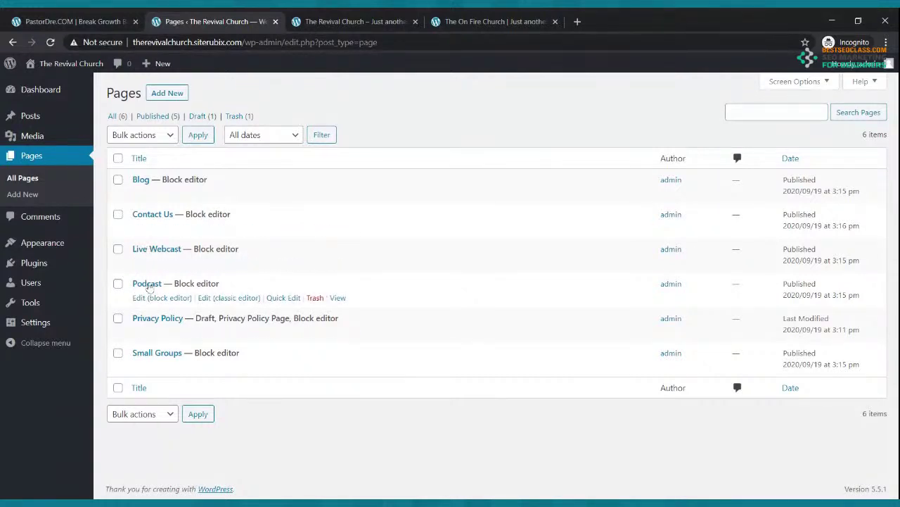
click(21, 159)
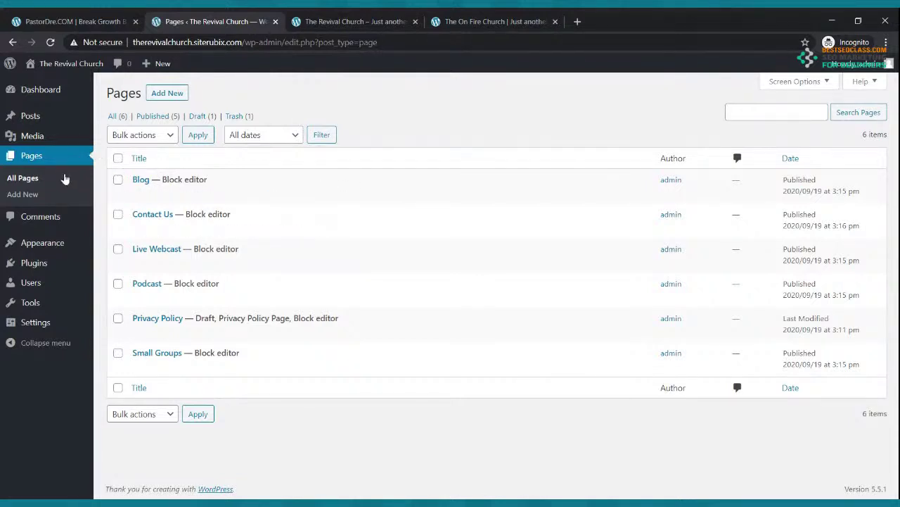
mouse_move(49, 100)
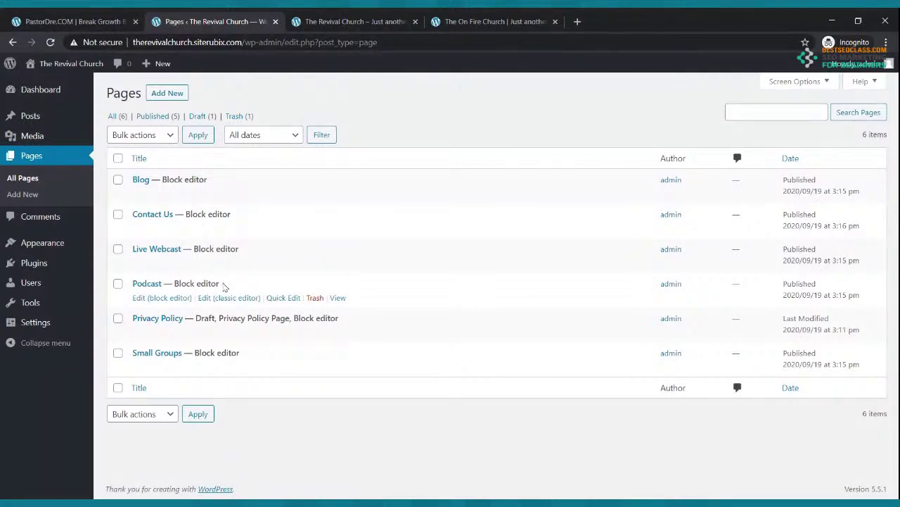
mouse_move(85, 276)
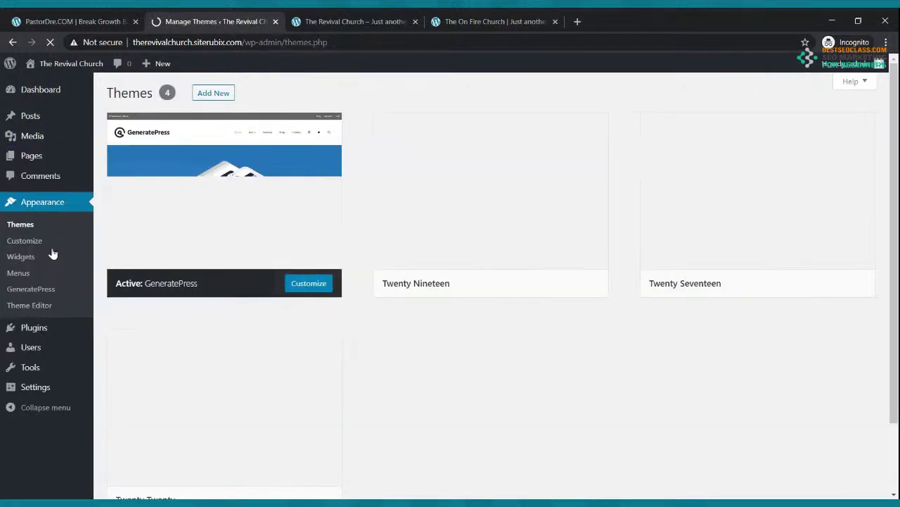
Save Menu 1 with its Home, Live Webcast, Blog, Small Groups, Podcast and Contact Us items
click(43, 274)
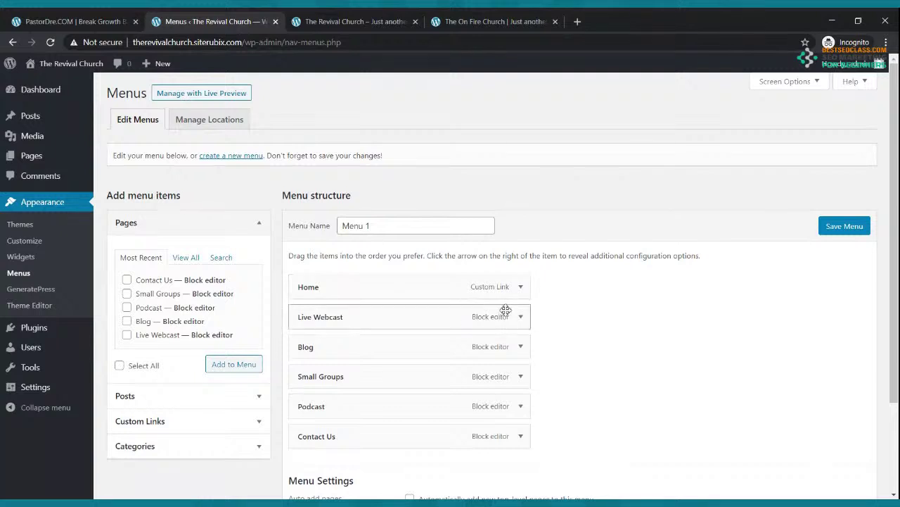
click(520, 290)
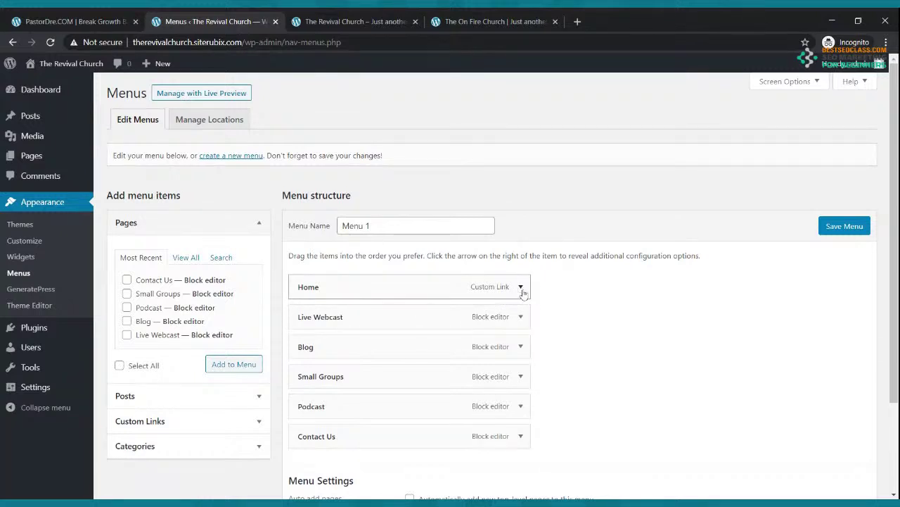
click(522, 289)
scroll(513, 285, down, 2)
click(844, 434)
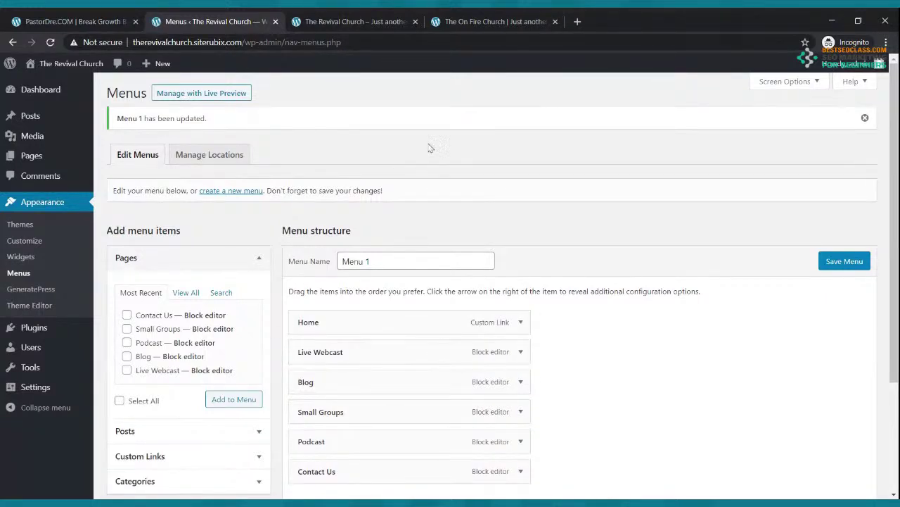
Check the live PastorDre.COM site, then return to the admin's Pages list
click(352, 21)
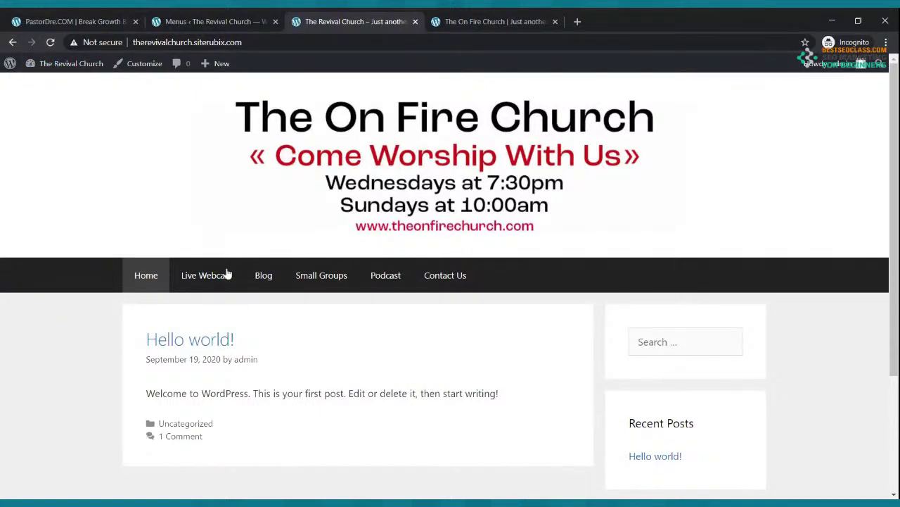
click(143, 17)
click(160, 21)
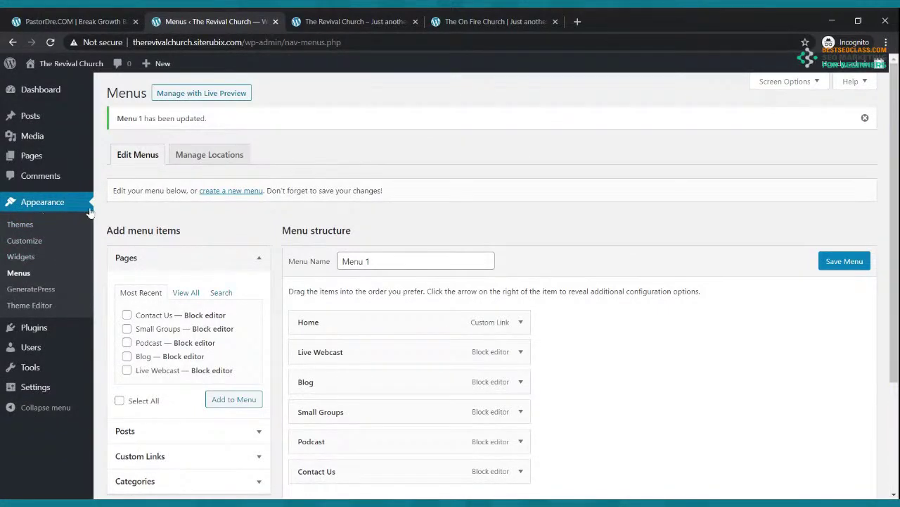
click(37, 159)
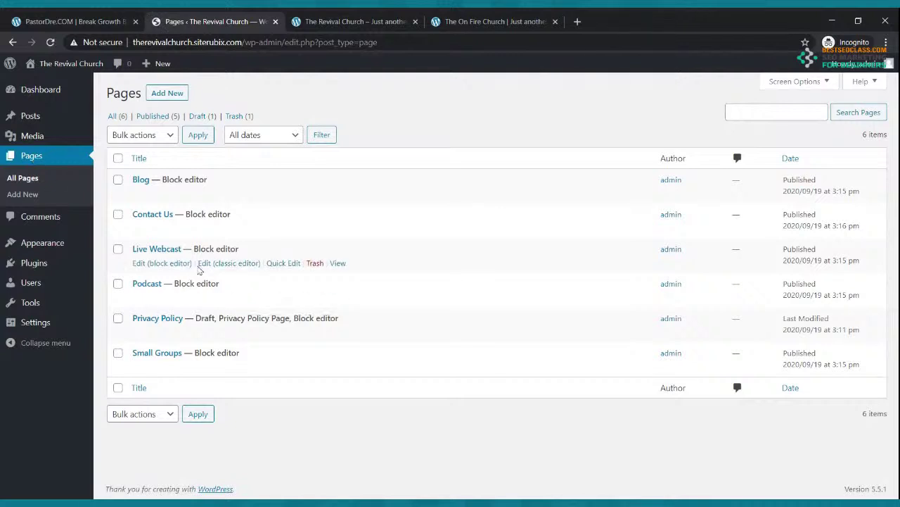
Go from All Pages via the dashboard to the Themes page, with GeneratePress active, and launch the Customizer
click(114, 118)
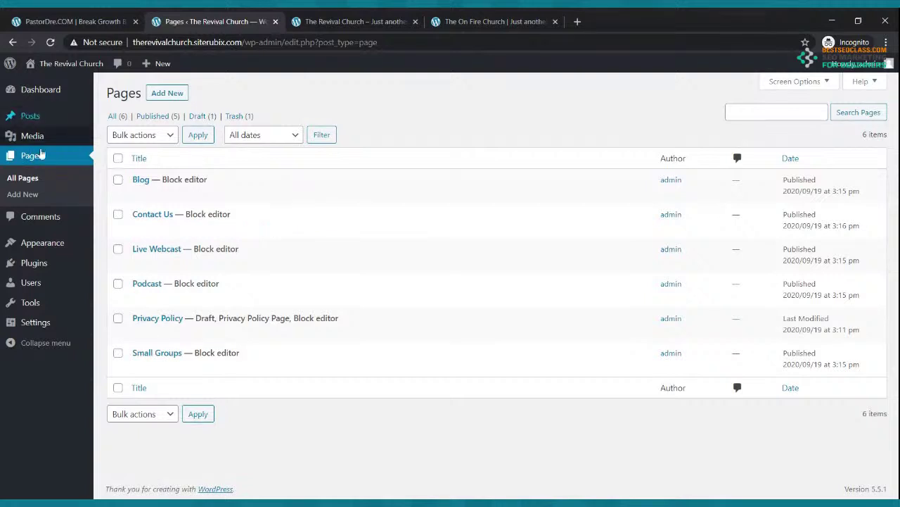
mouse_move(23, 251)
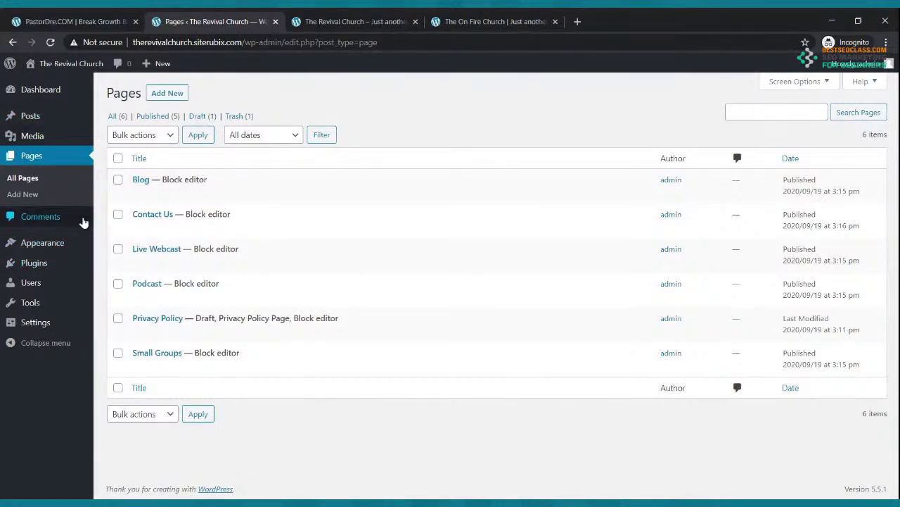
click(40, 99)
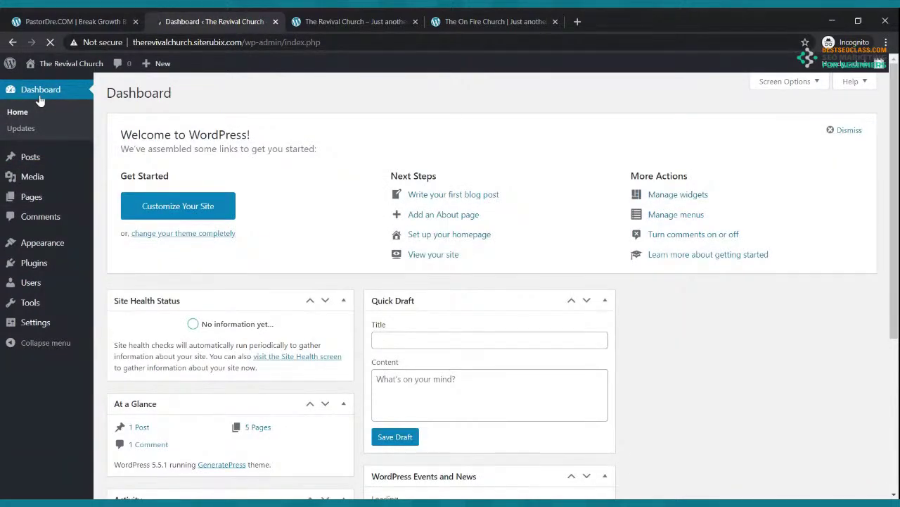
scroll(102, 225, down, 3)
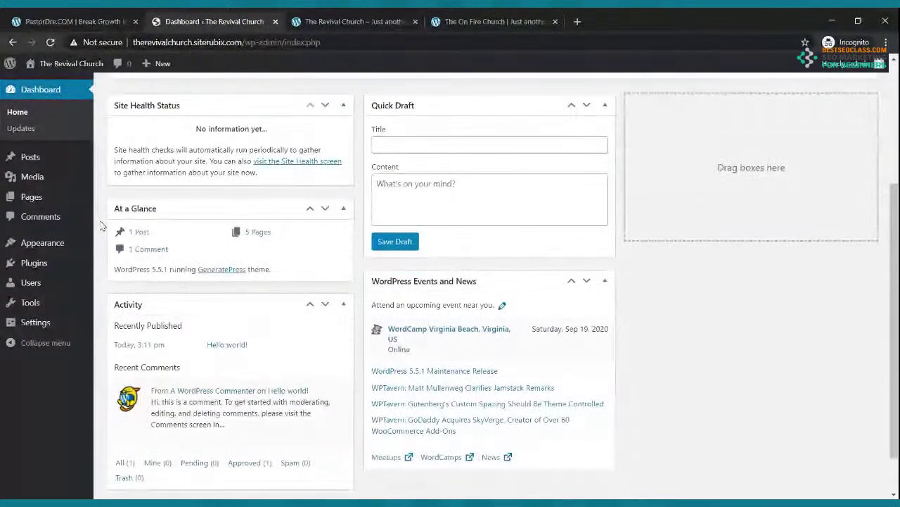
scroll(100, 225, up, 3)
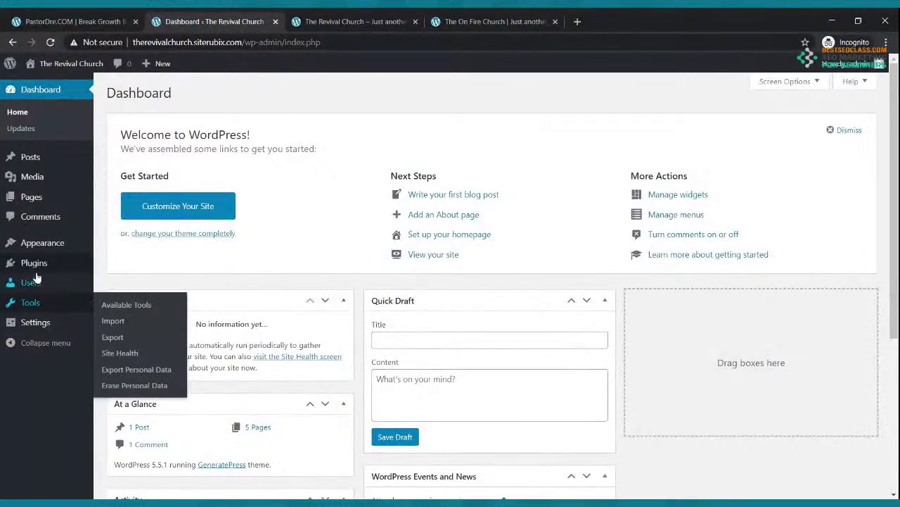
click(28, 247)
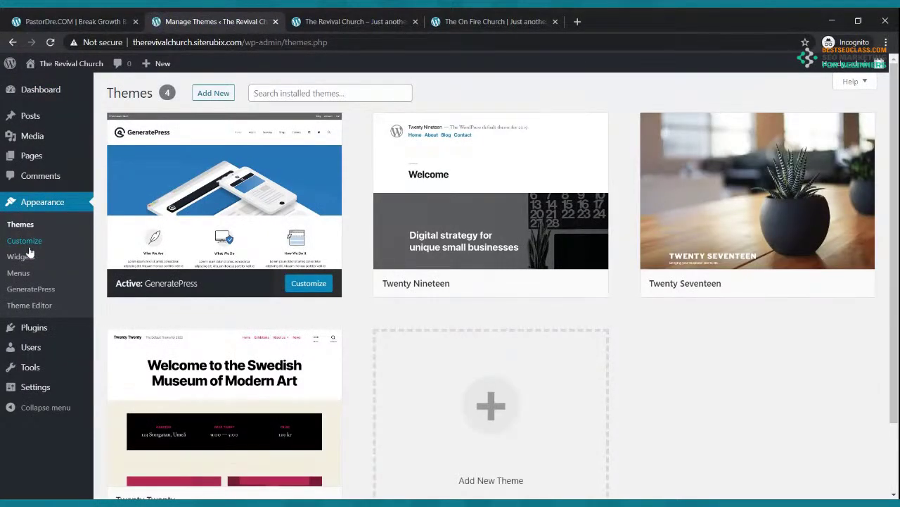
click(29, 244)
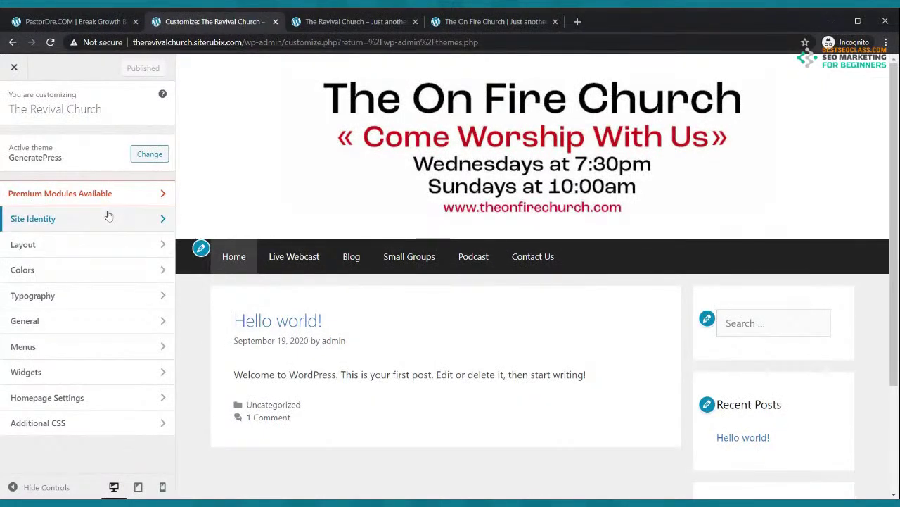
click(92, 345)
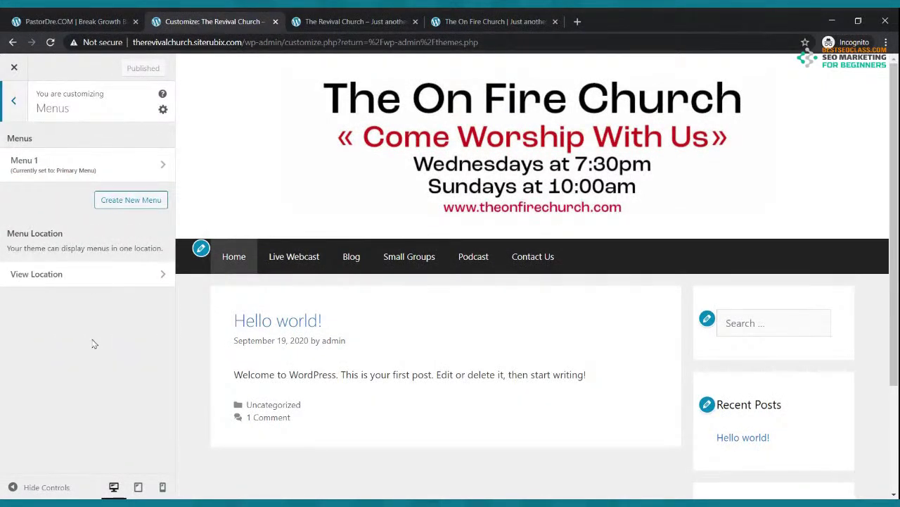
click(72, 166)
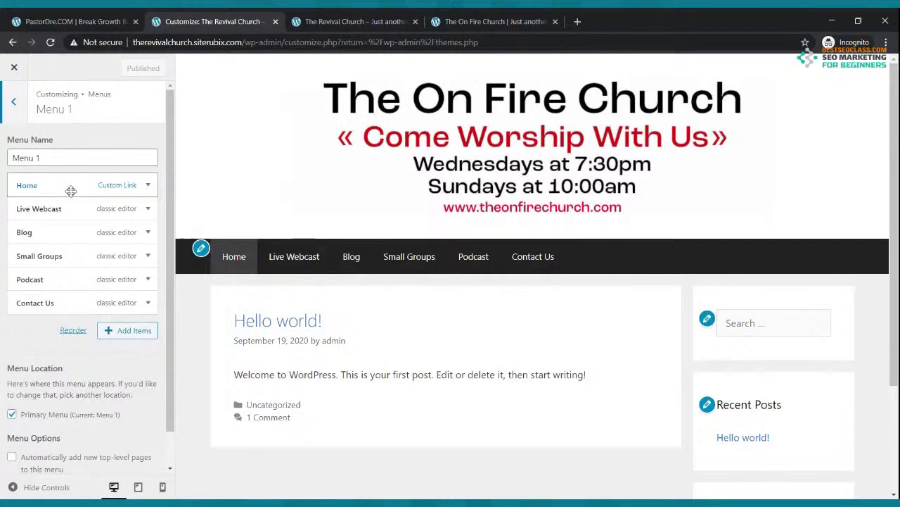
click(71, 190)
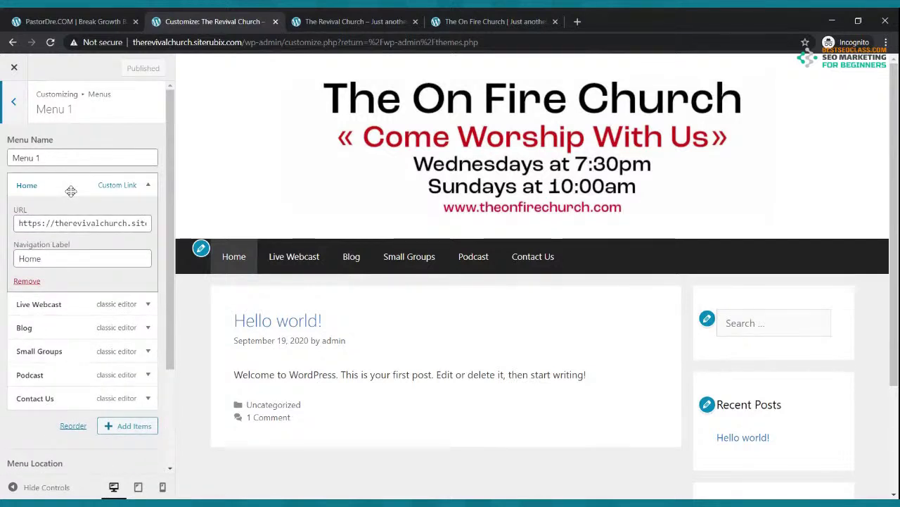
click(71, 191)
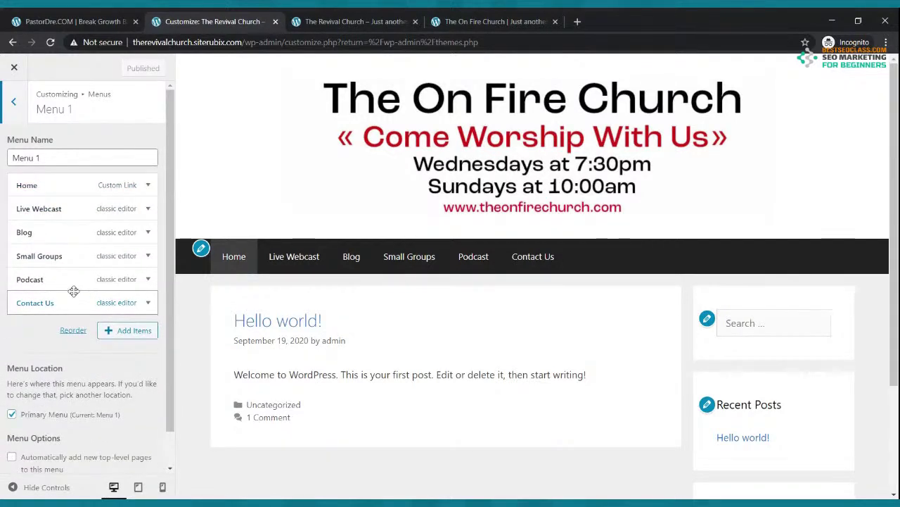
scroll(78, 290, down, 1)
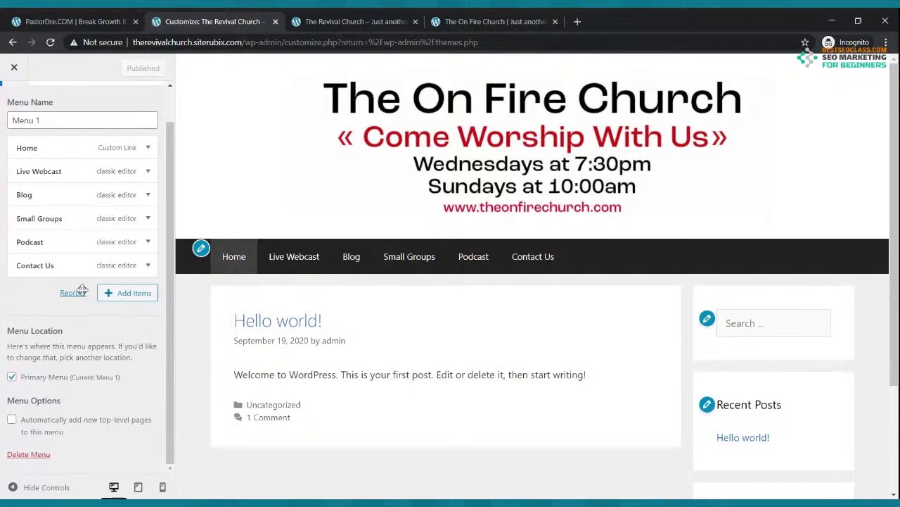
click(14, 66)
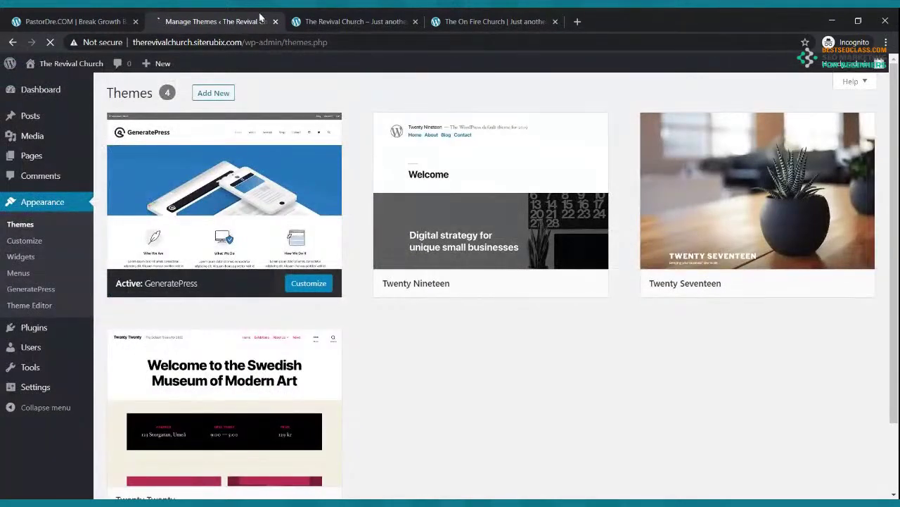
Create a new page titled 'Home', skip the welcome tour, and publish it
click(28, 164)
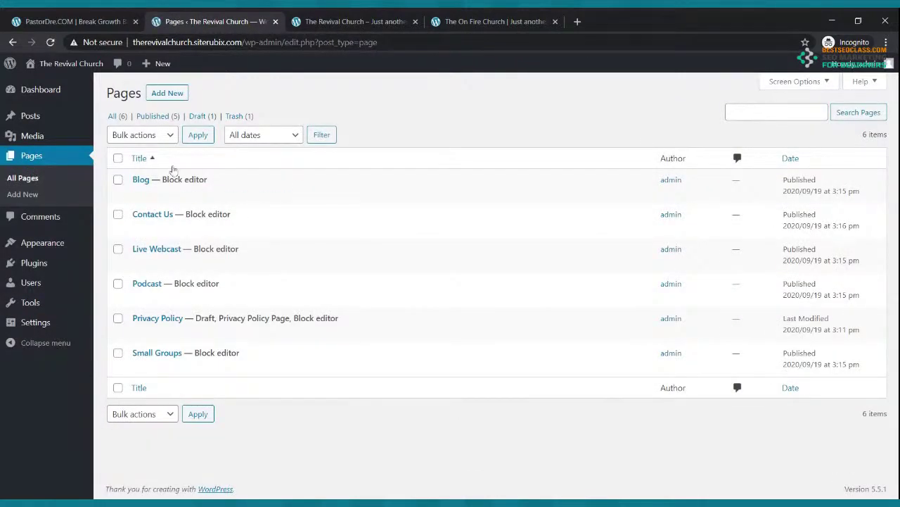
click(165, 95)
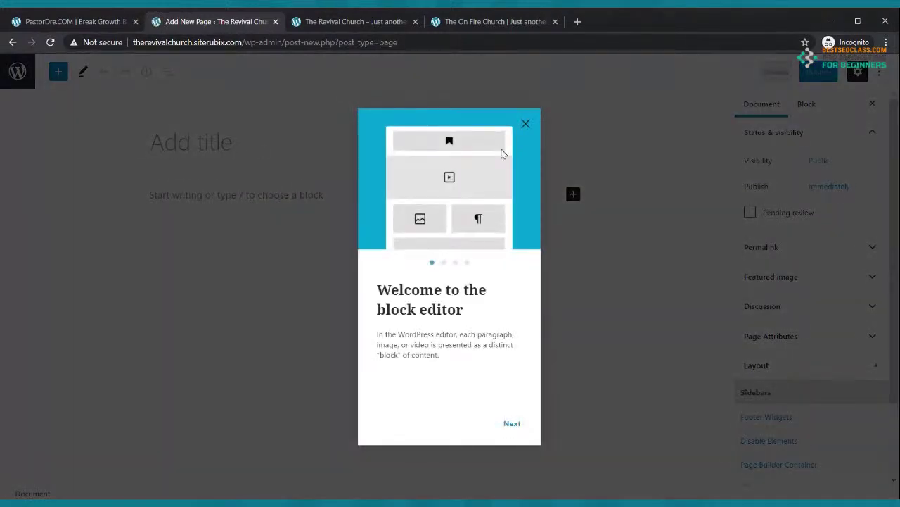
click(524, 126)
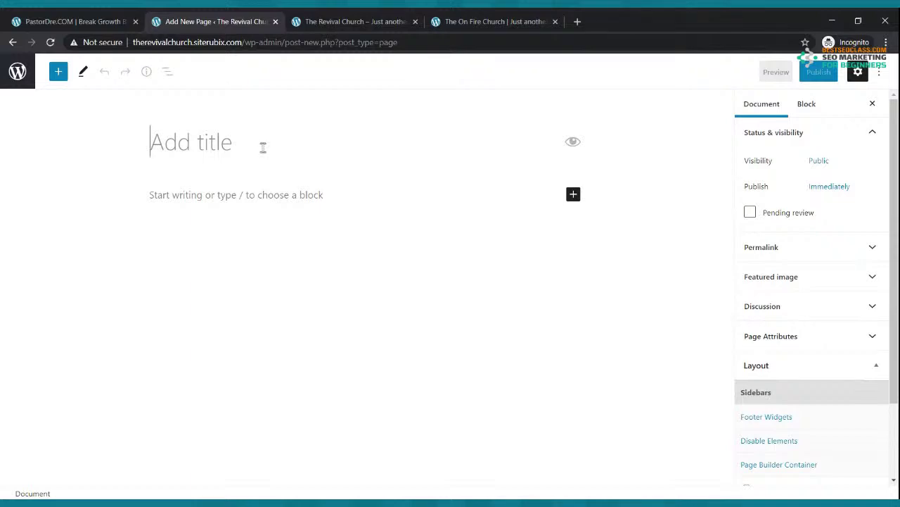
text(Home)
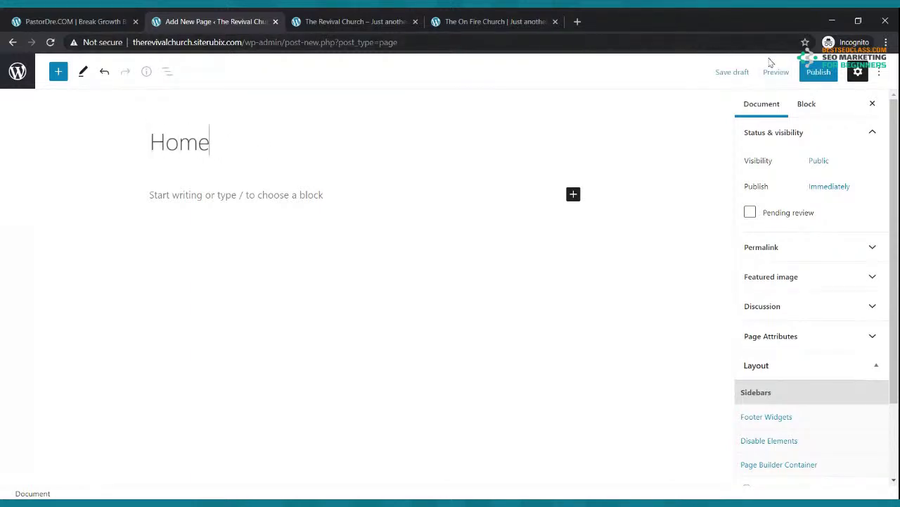
click(816, 72)
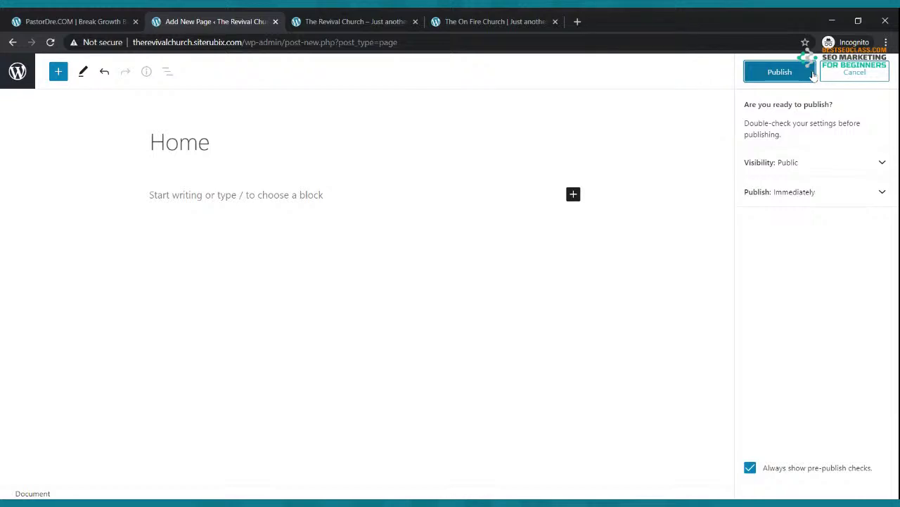
click(802, 74)
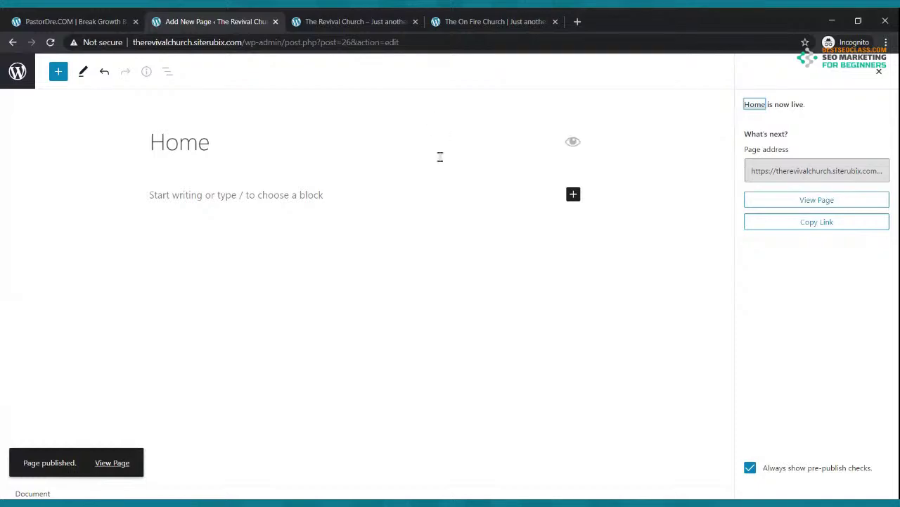
click(121, 17)
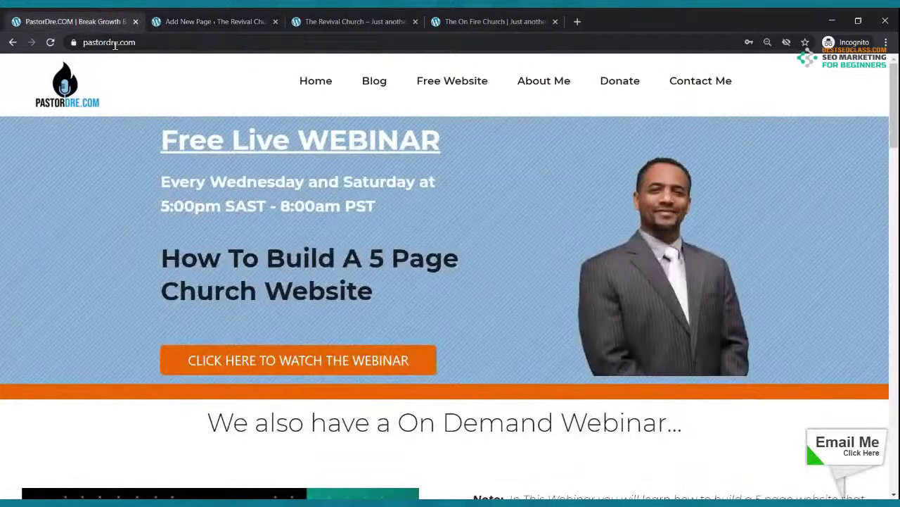
Remove the old Home item from Menu 1 in the menu editor
click(220, 16)
click(13, 43)
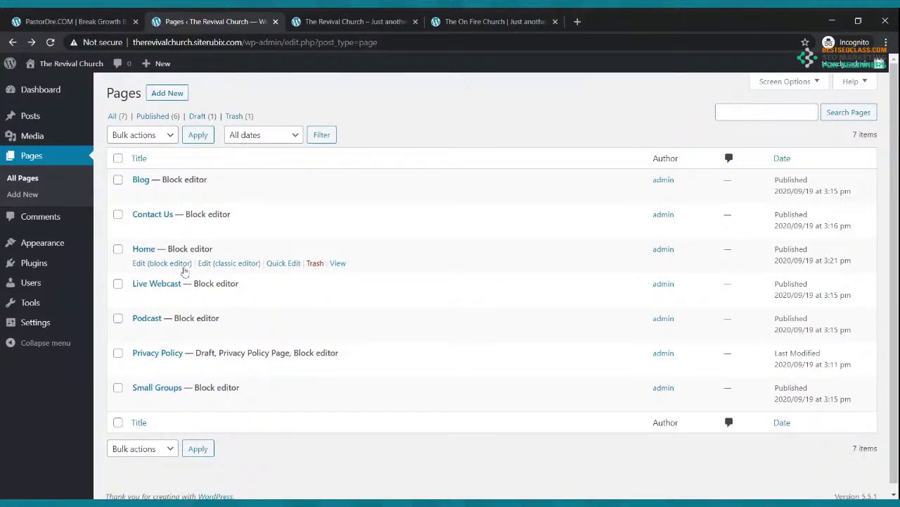
mouse_move(57, 242)
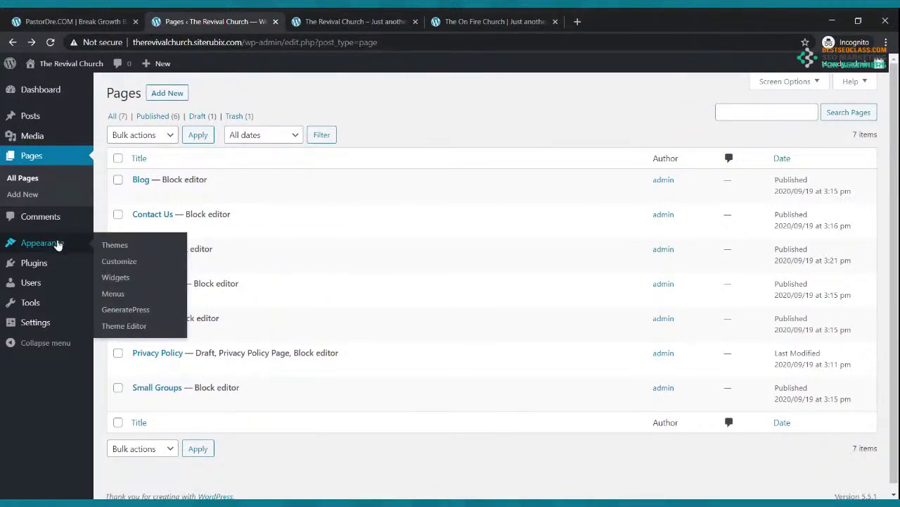
click(103, 294)
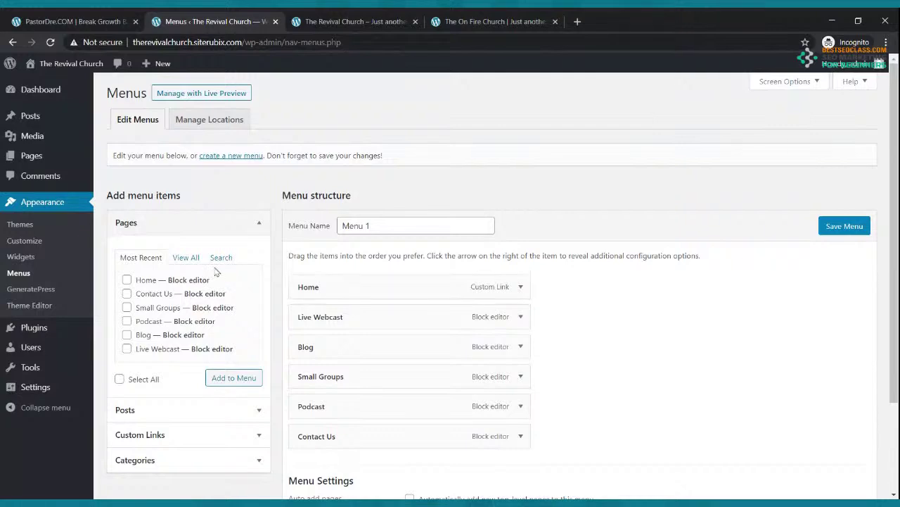
click(186, 257)
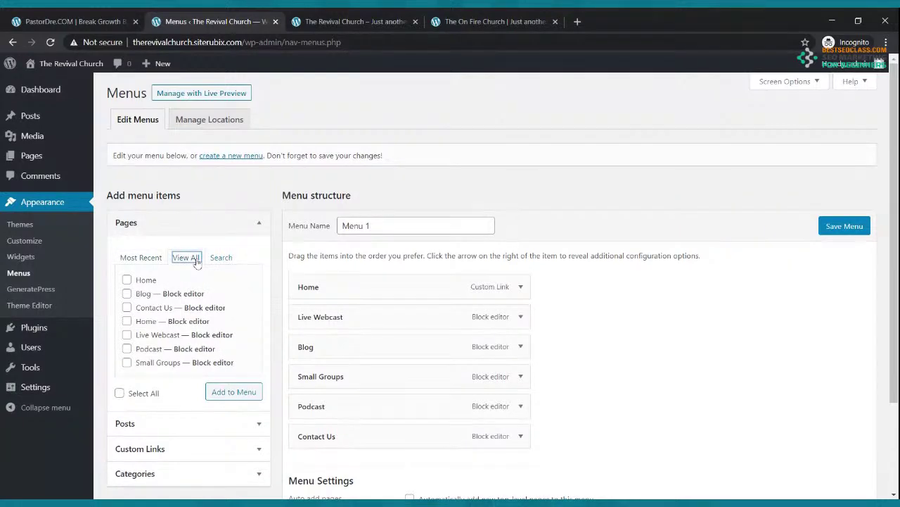
scroll(178, 283, down, 2)
scroll(178, 283, up, 2)
click(137, 259)
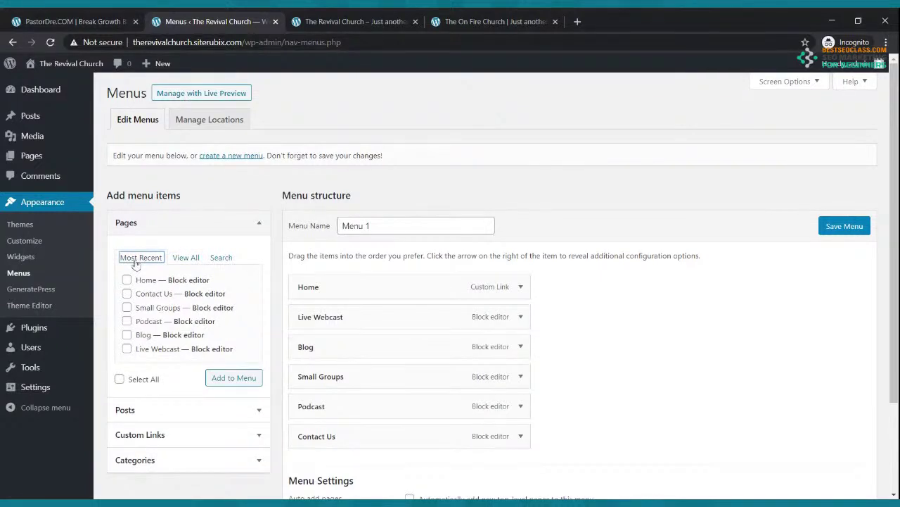
click(520, 287)
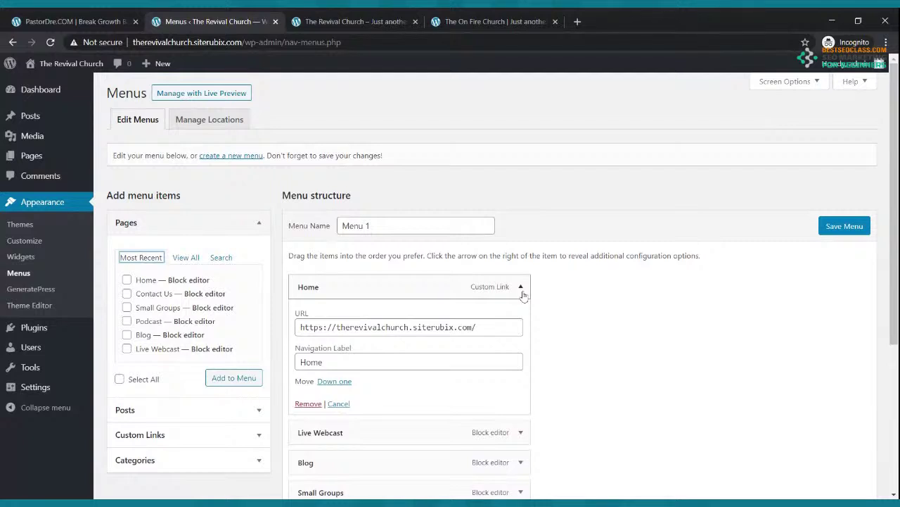
click(304, 404)
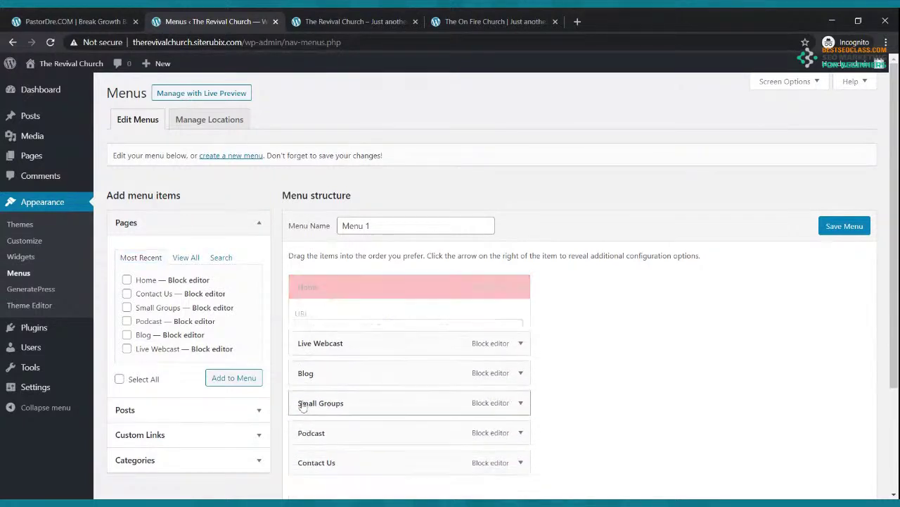
Add the new Home page to Menu 1, save it, and reload the live site's navigation
click(185, 257)
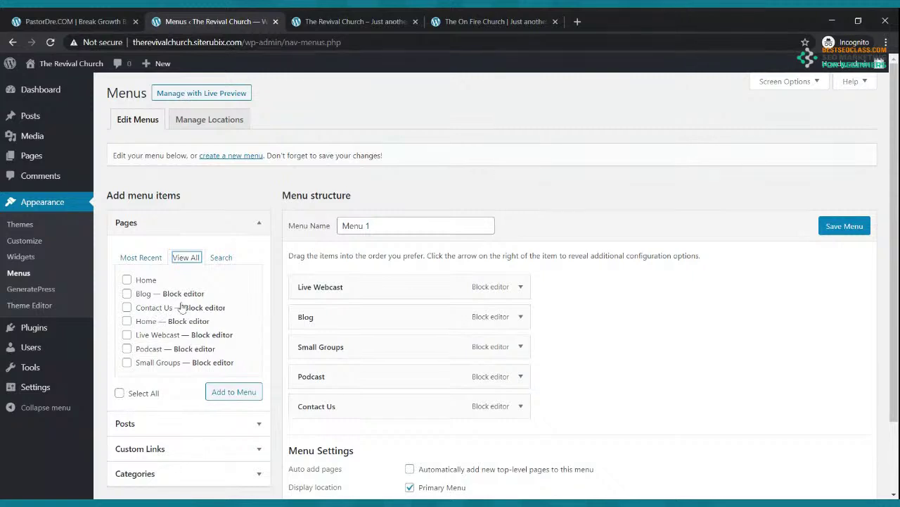
scroll(185, 309, down, 2)
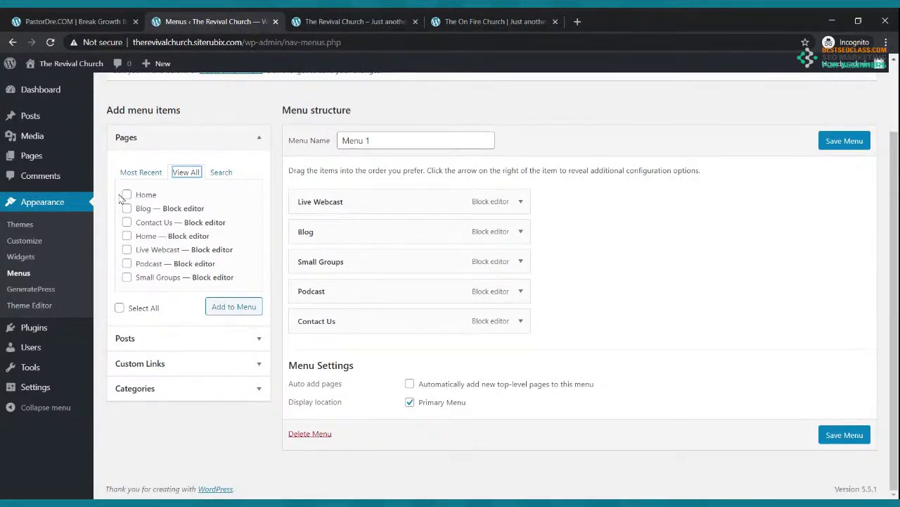
click(126, 195)
click(213, 311)
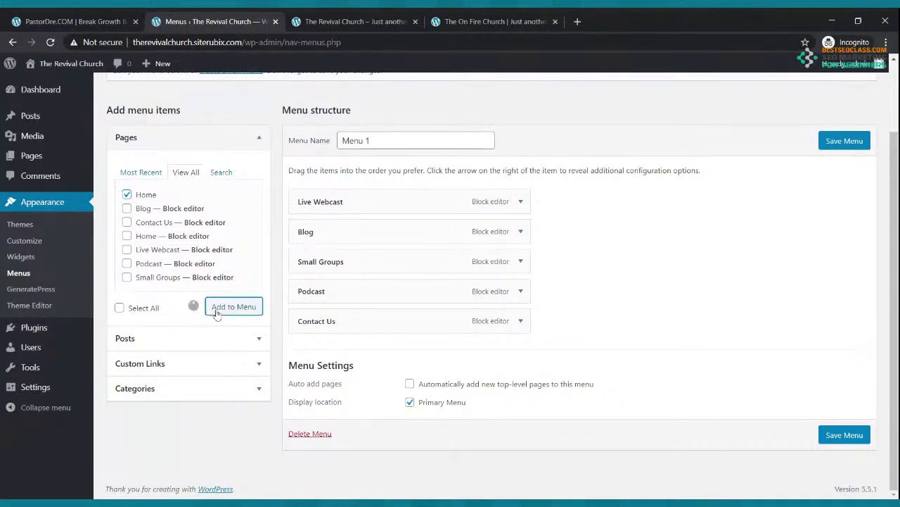
click(838, 466)
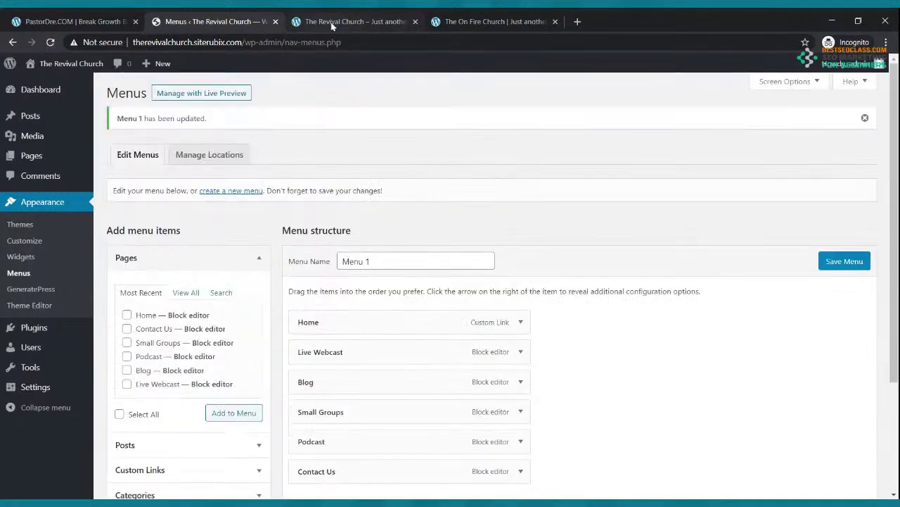
click(335, 22)
click(50, 44)
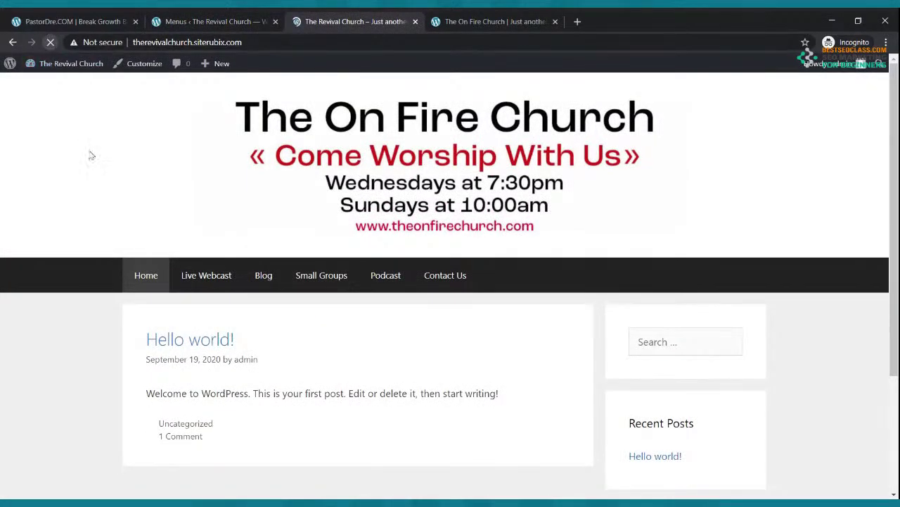
Return to the admin and open Home from the Pages list in the block editor
click(116, 19)
click(166, 21)
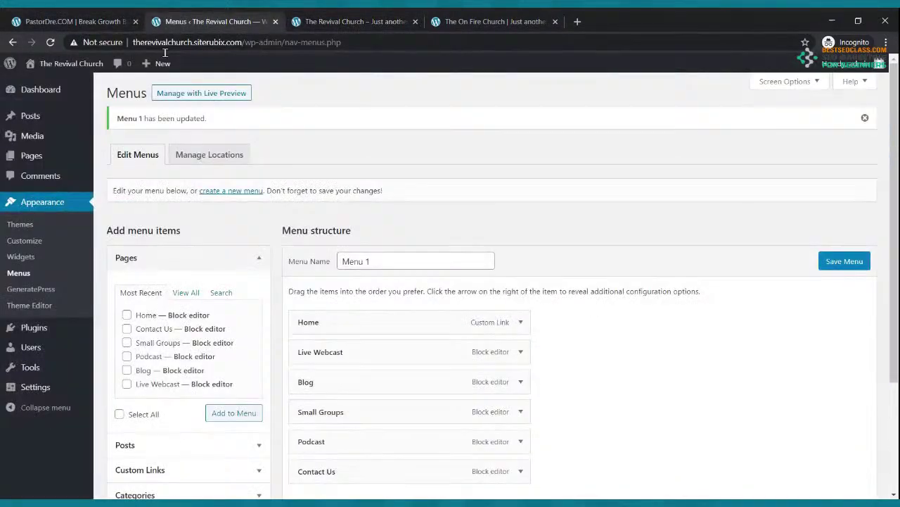
click(53, 159)
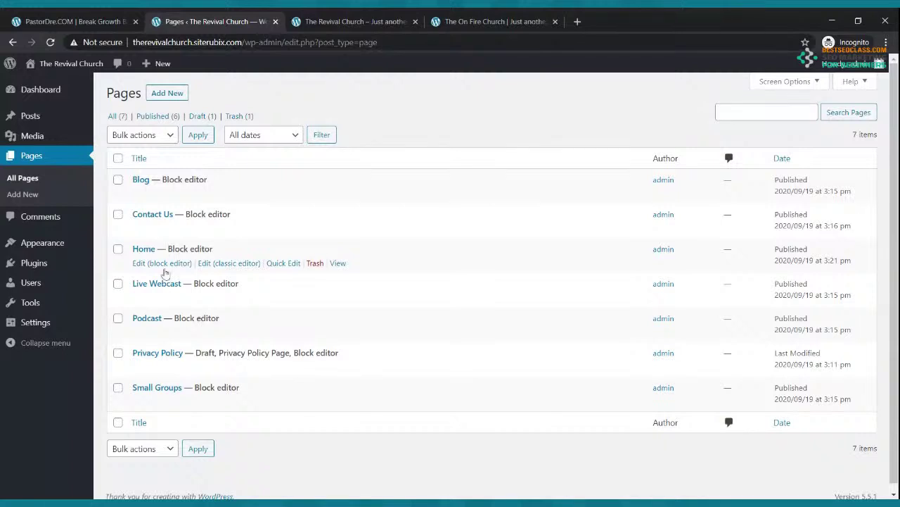
click(159, 265)
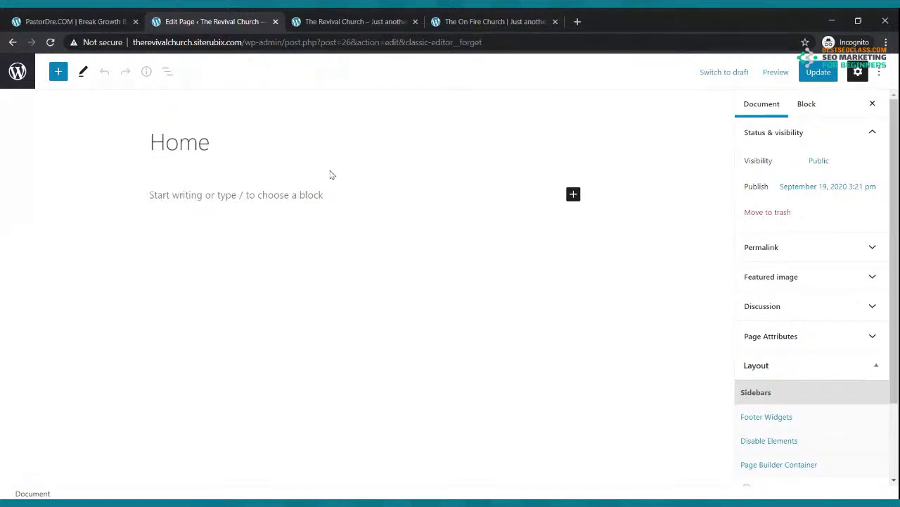
Preview the empty Home page in a new browser tab
click(775, 72)
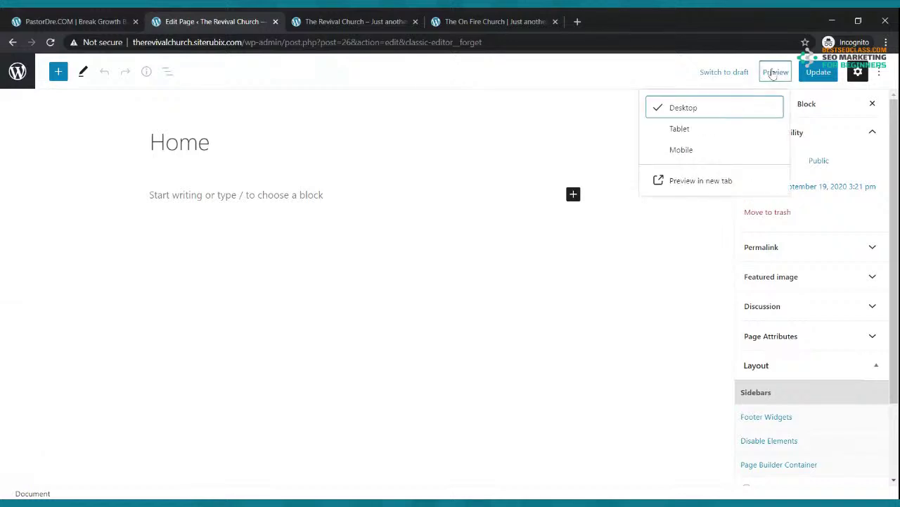
click(700, 181)
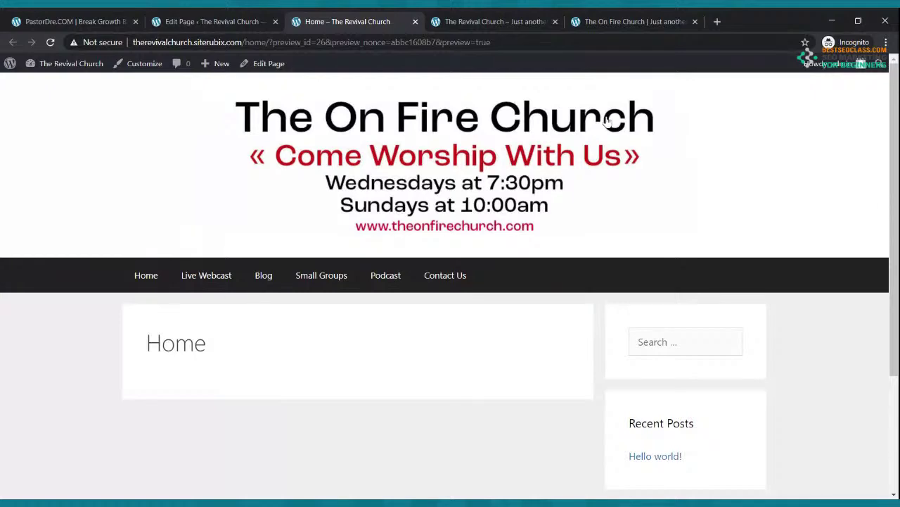
click(224, 22)
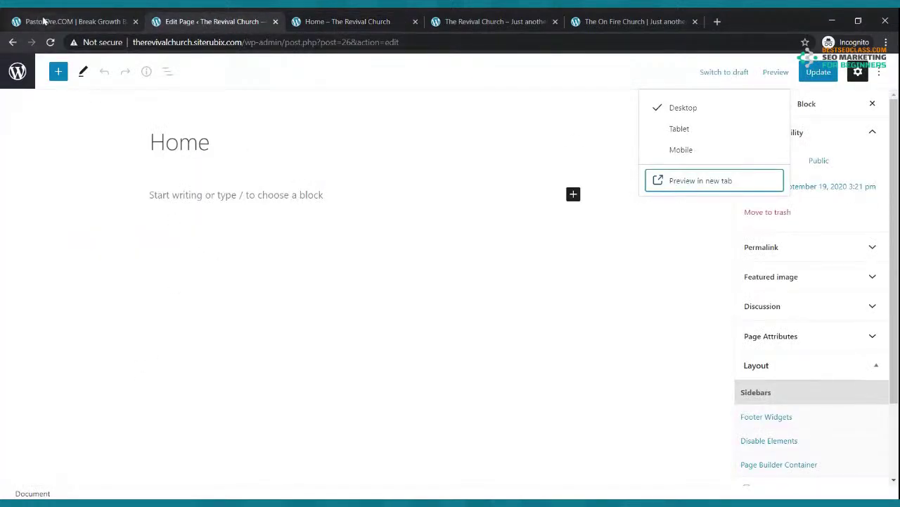
click(45, 21)
click(211, 22)
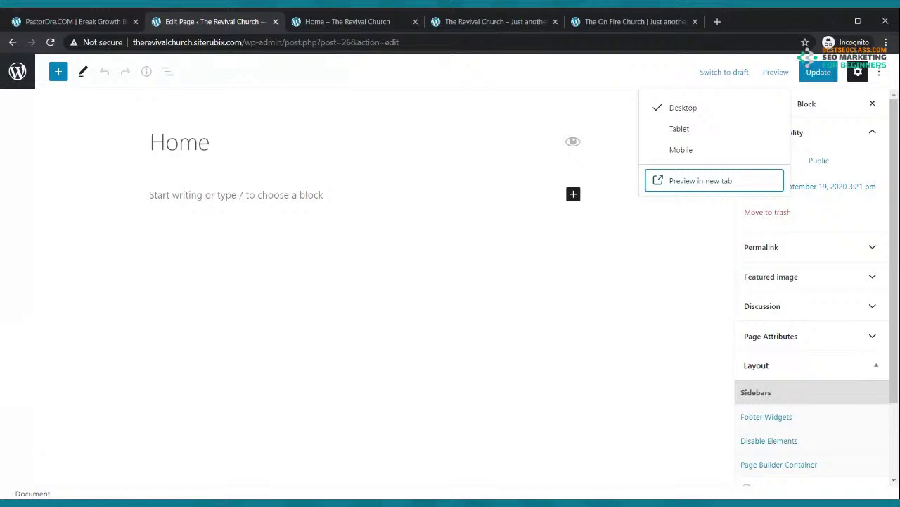
Compare the preview with the other tabs, close the front-page tab, and return to the Home editor
click(316, 20)
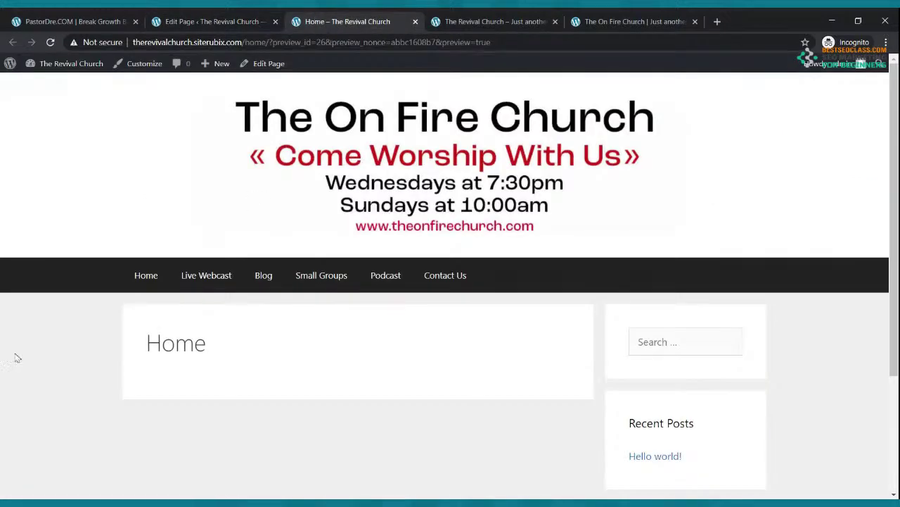
click(489, 23)
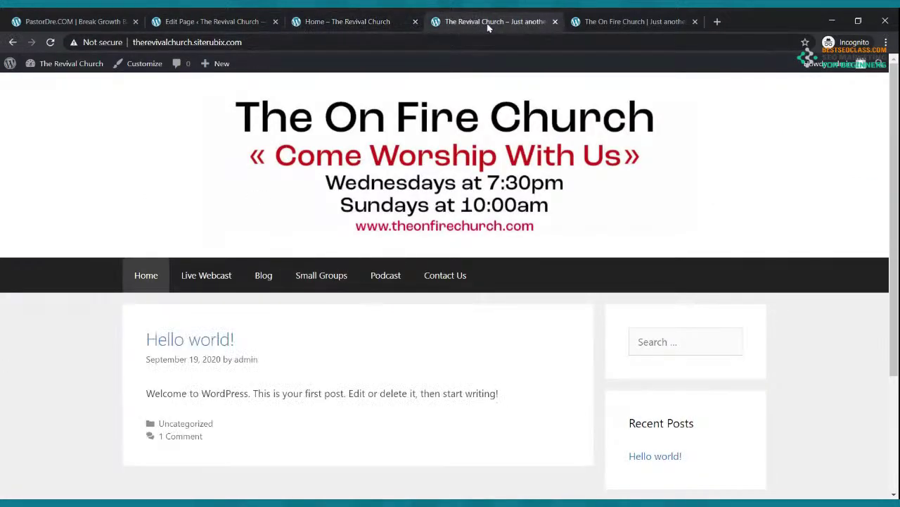
click(555, 21)
click(394, 20)
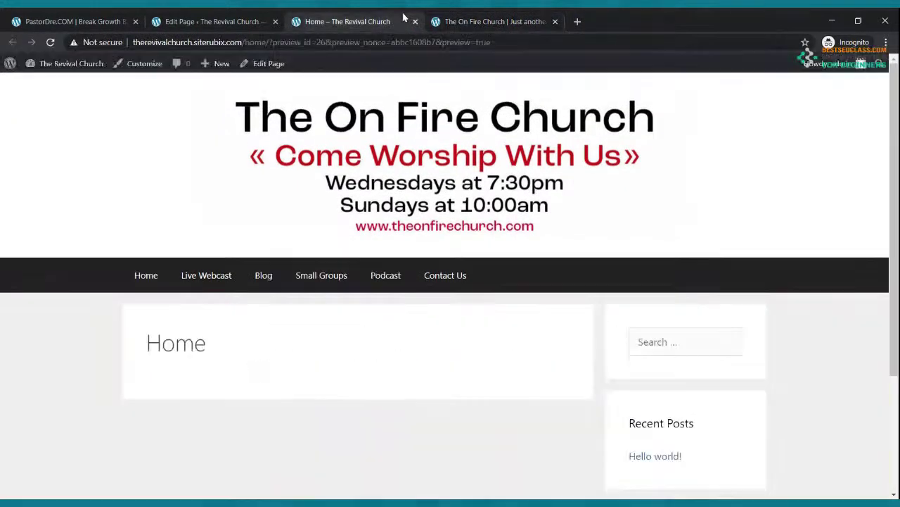
click(445, 20)
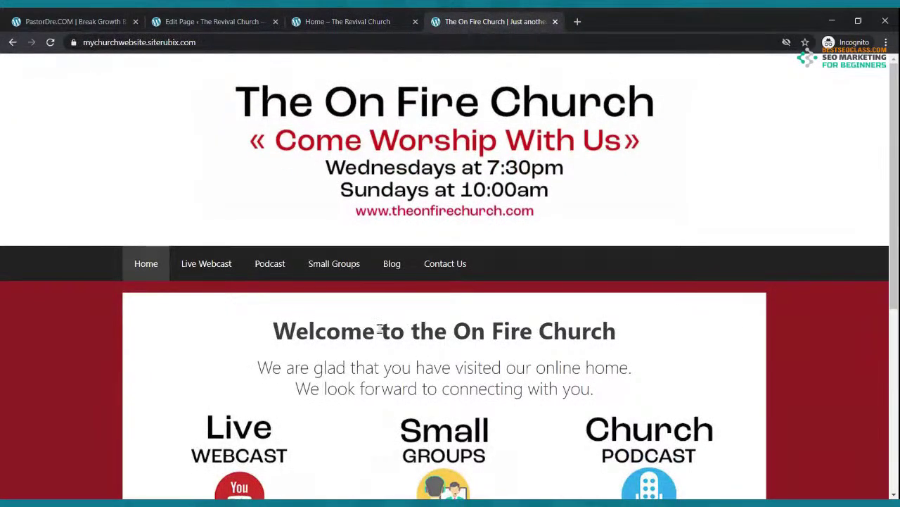
click(235, 23)
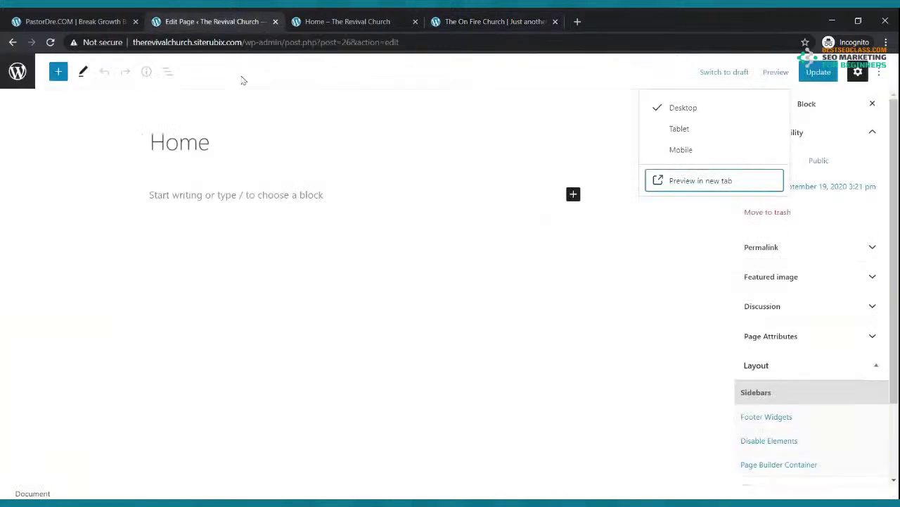
click(191, 188)
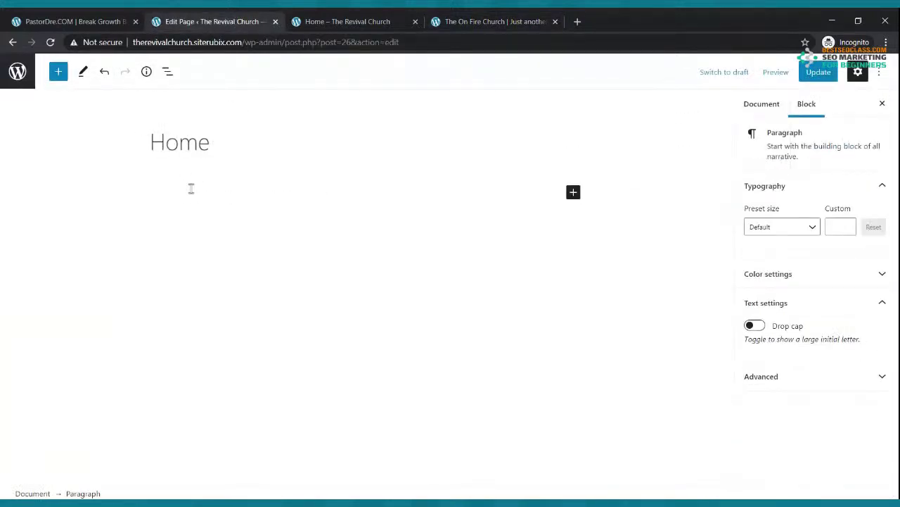
Type 'Welcome to The Revival Church' and turn it into an H1 heading
text(Welcome to The Revival Church)
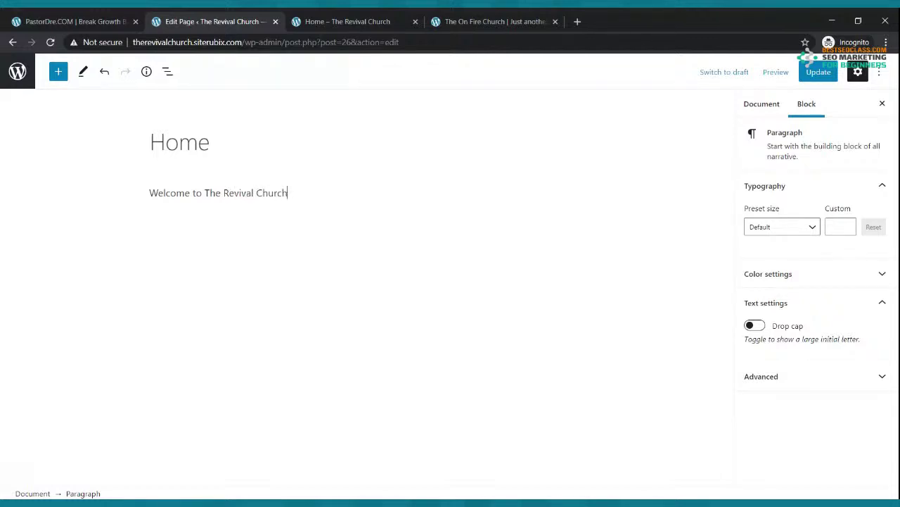
drag(286, 197, 151, 195)
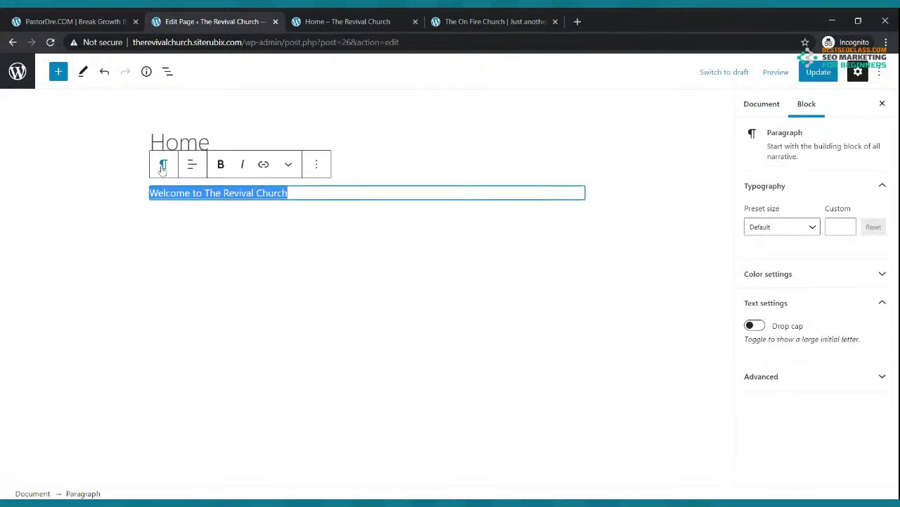
click(163, 164)
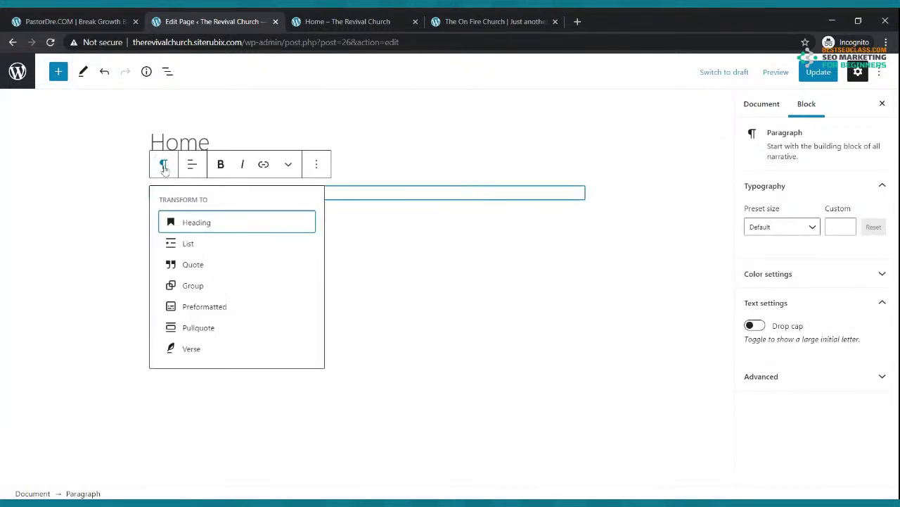
click(171, 222)
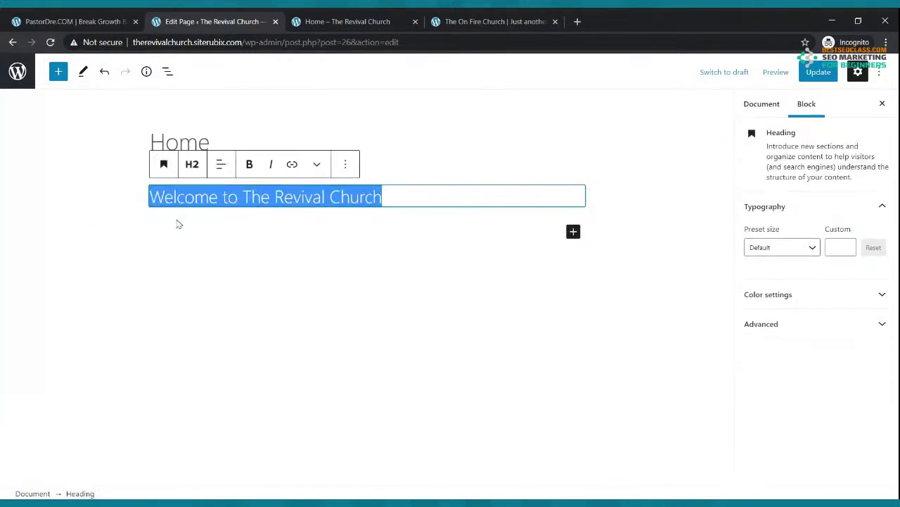
click(192, 166)
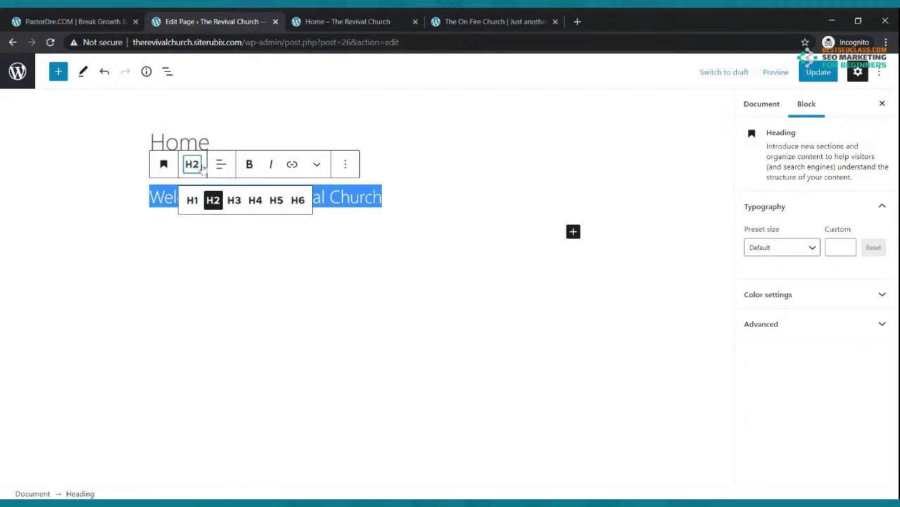
click(193, 168)
click(189, 167)
click(190, 202)
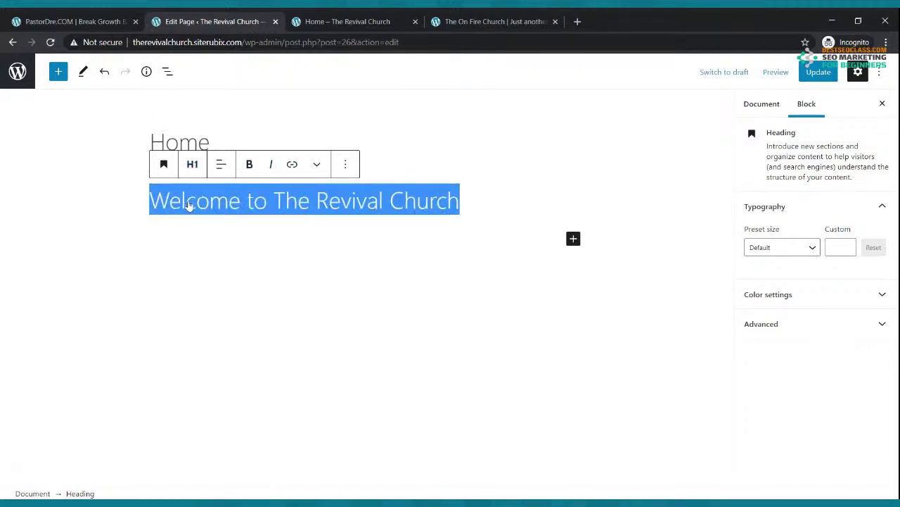
Make the heading bold and centred, update the Home page, and view its preview
click(249, 166)
click(809, 76)
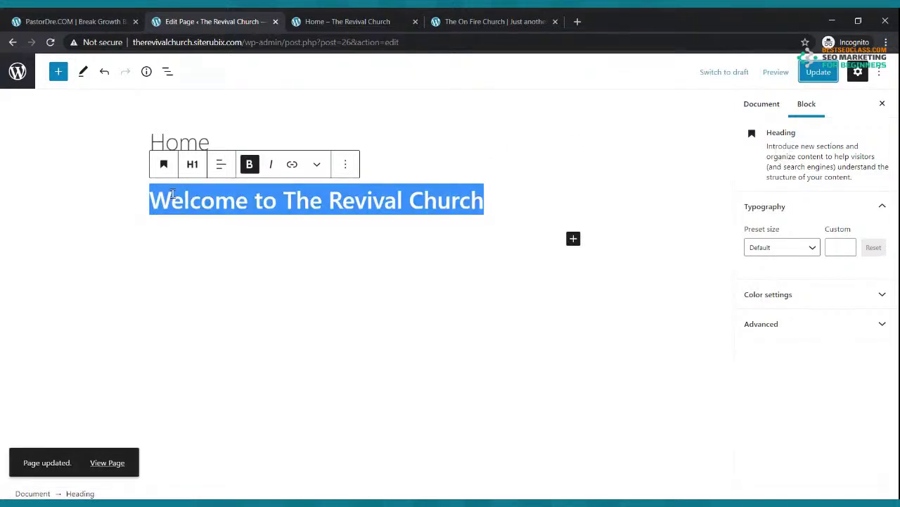
click(221, 165)
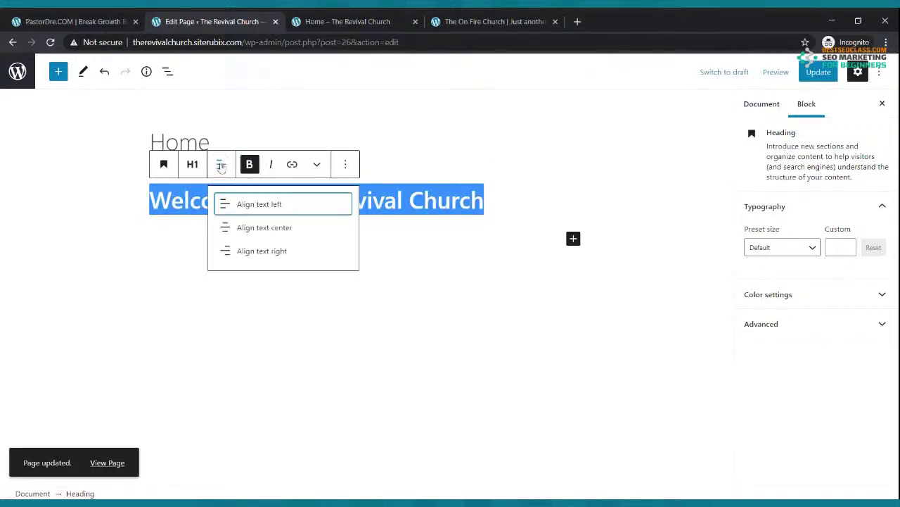
click(226, 227)
click(323, 236)
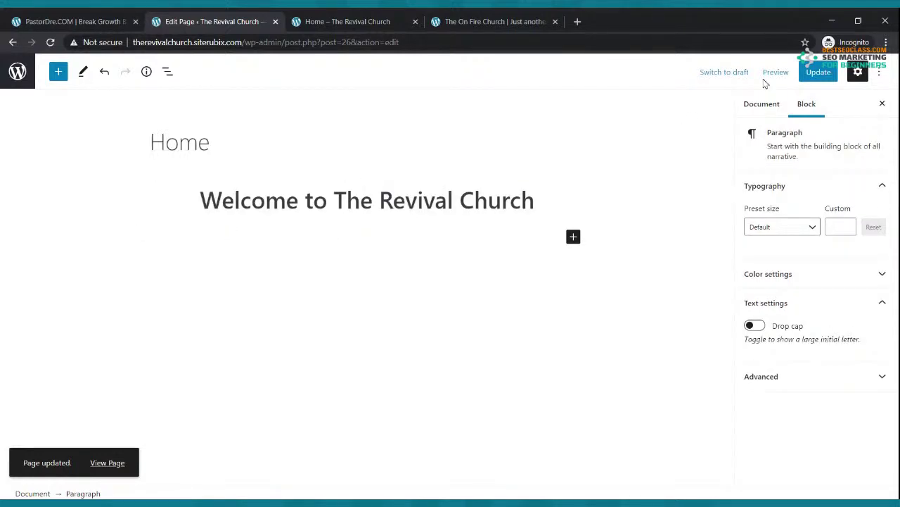
click(817, 72)
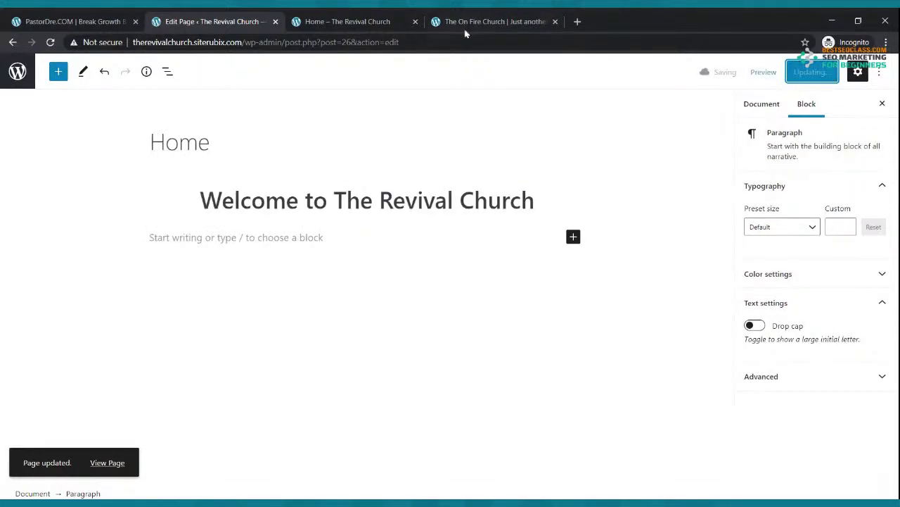
click(396, 18)
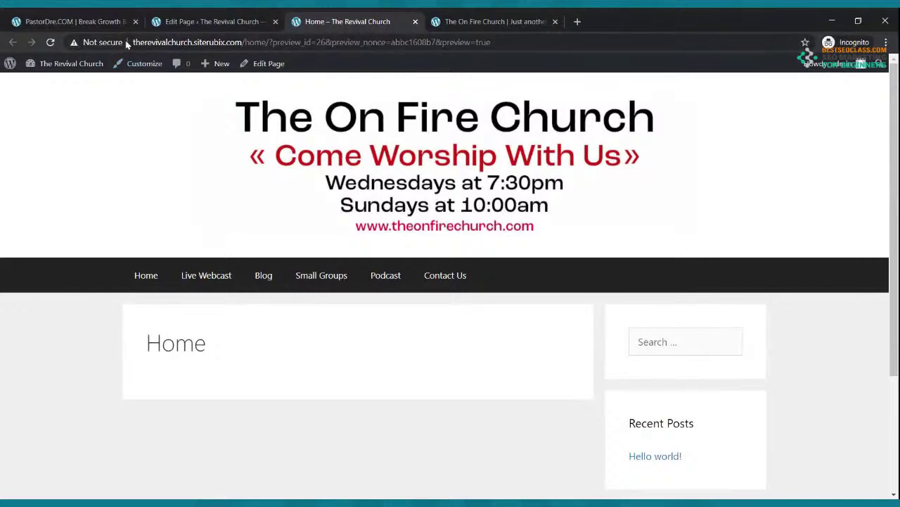
Reload the preview to confirm the heading, load the site root, then return to All Pages
click(50, 42)
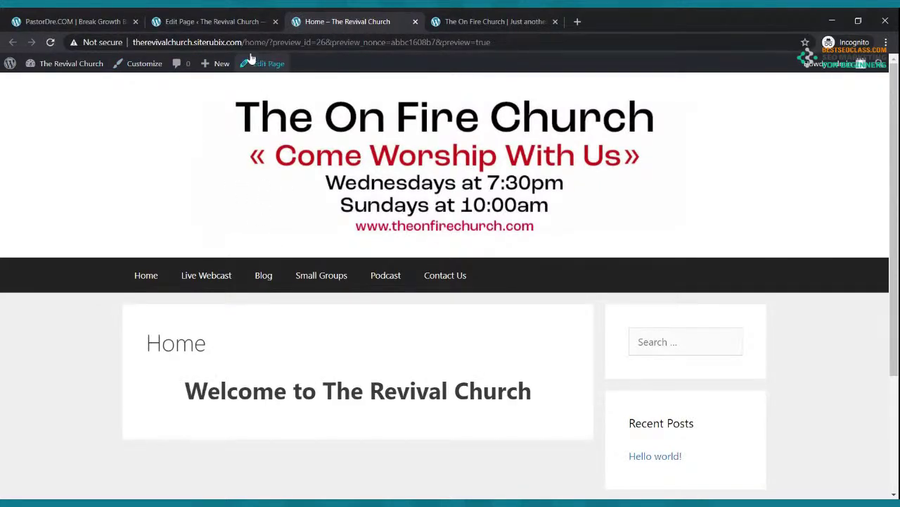
drag(255, 42, 554, 55)
key(BackSpace)
key(BackSpace)
key(BackSpace)
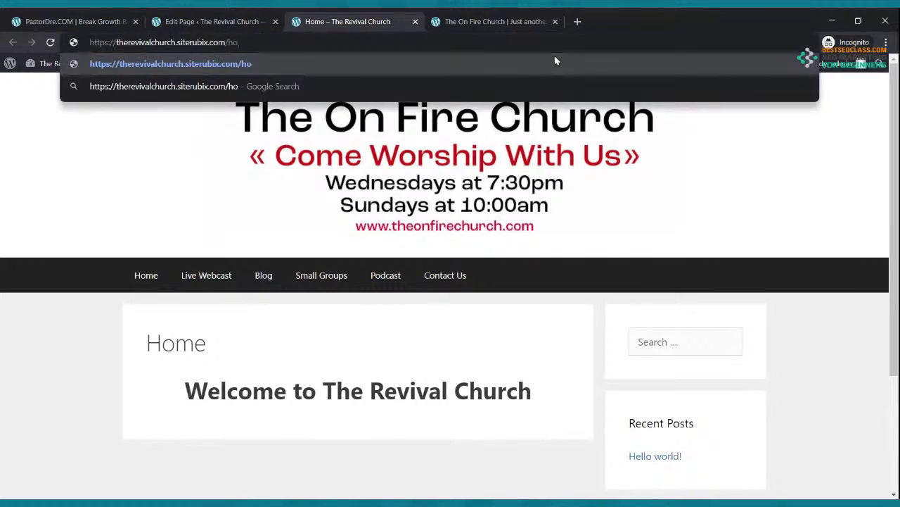
key(Return)
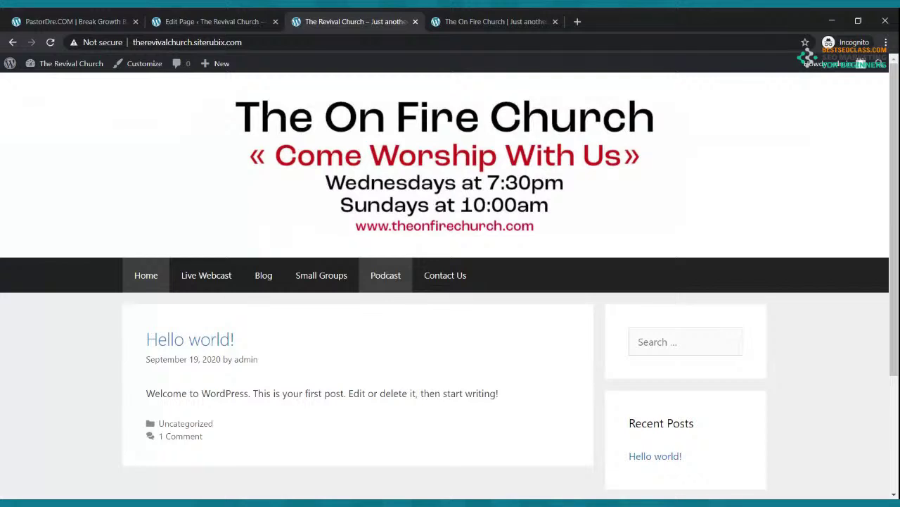
click(192, 19)
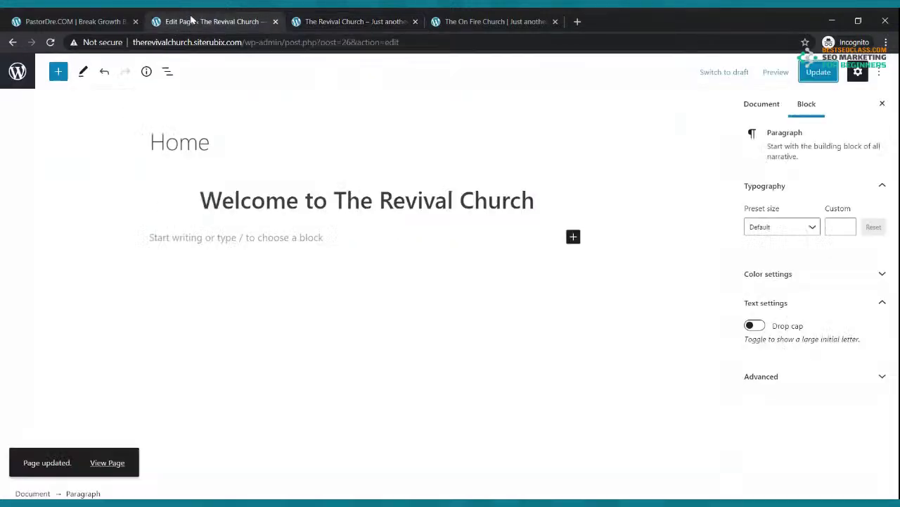
click(12, 43)
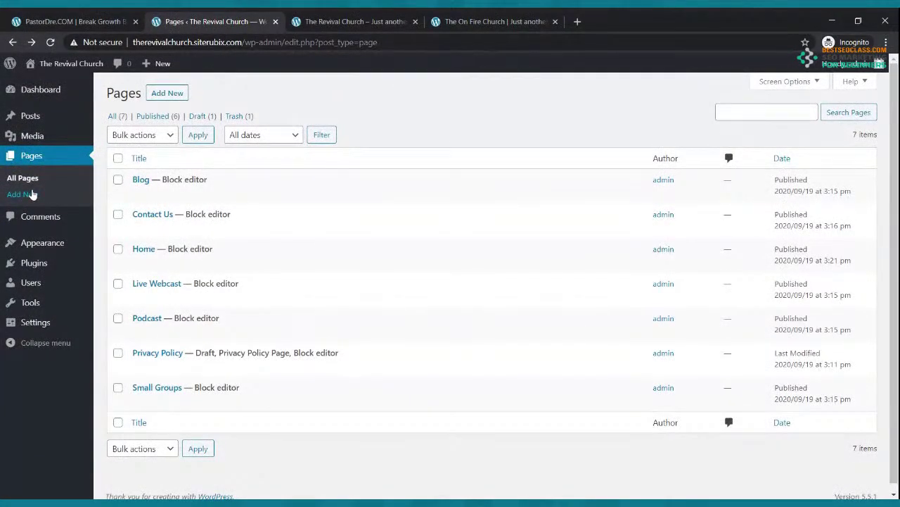
Set Reading to a static homepage of Home with Blog as the posts page, and save
mouse_move(39, 251)
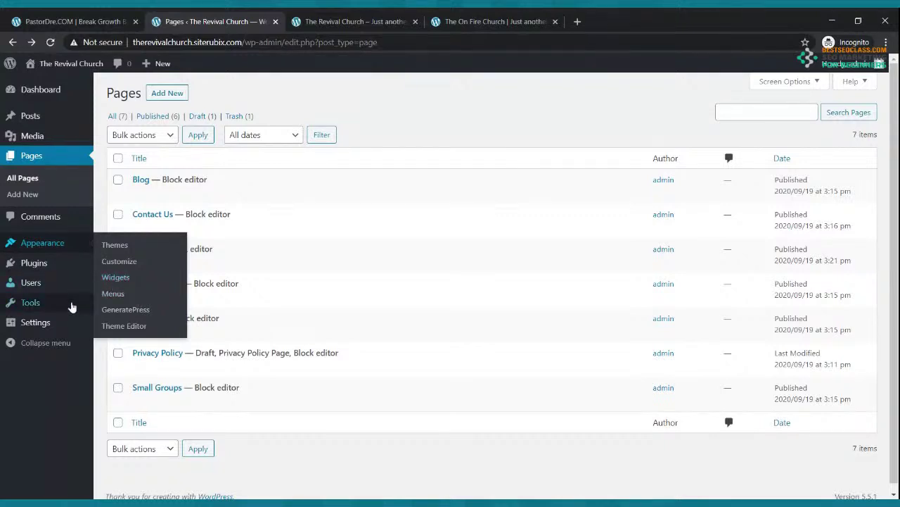
click(58, 325)
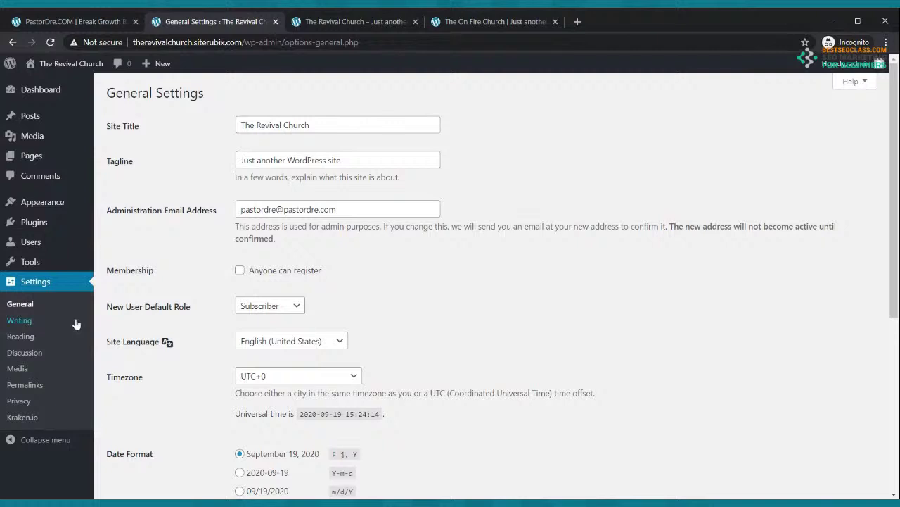
click(31, 322)
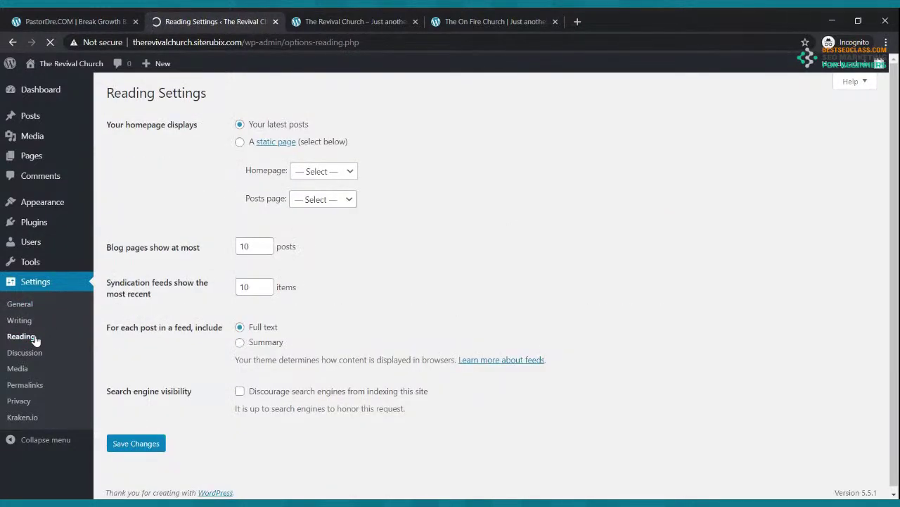
click(240, 143)
click(307, 175)
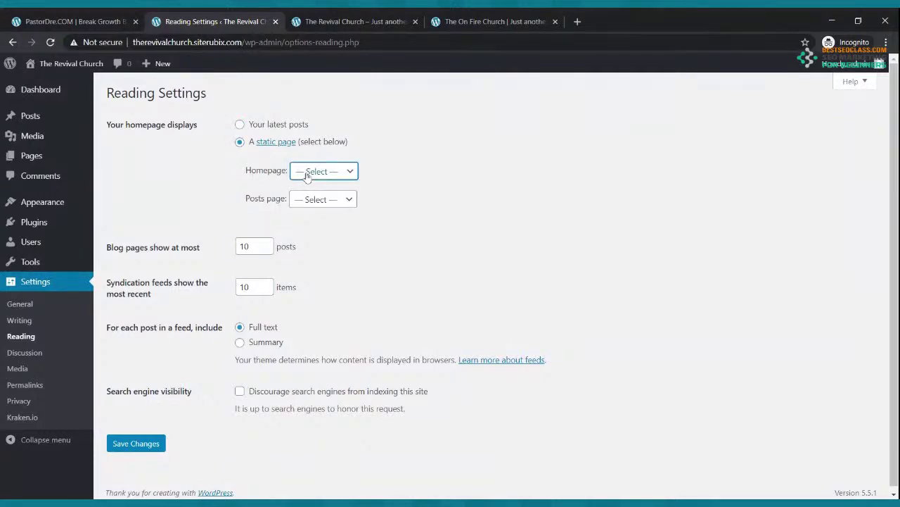
click(306, 253)
click(311, 205)
click(311, 235)
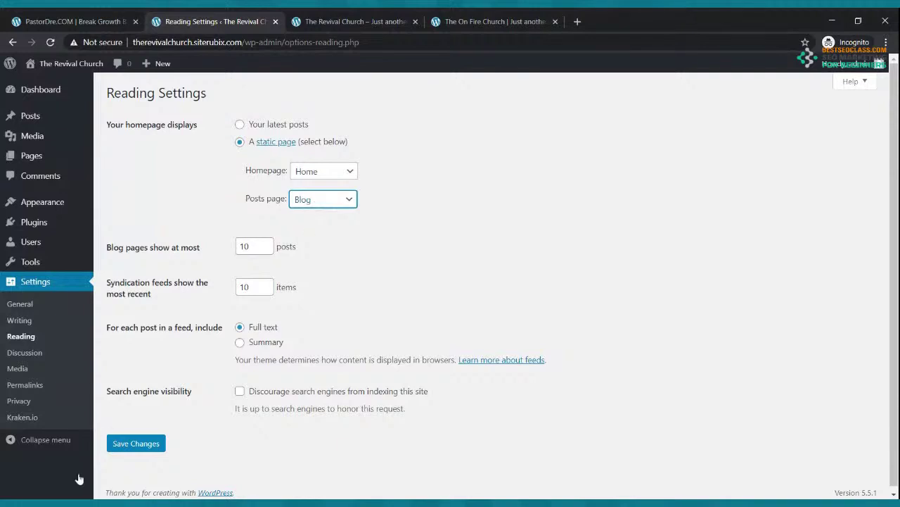
click(130, 443)
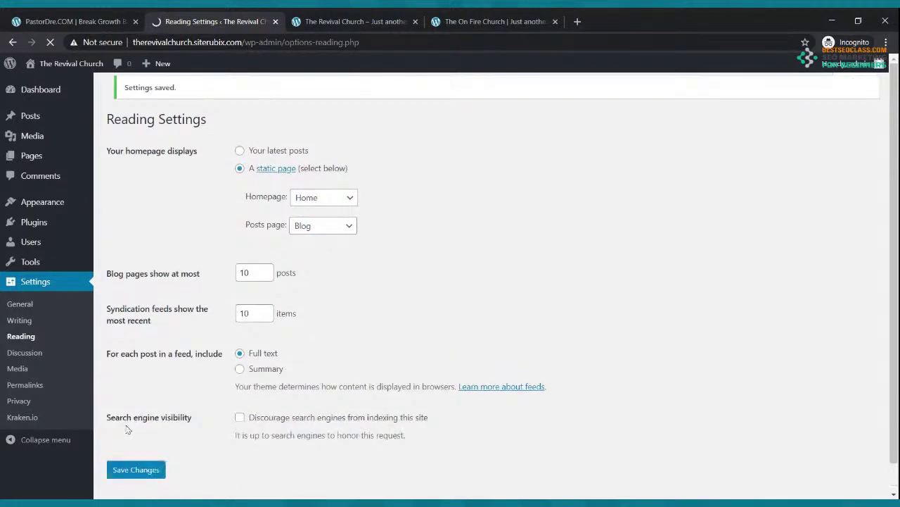
click(309, 17)
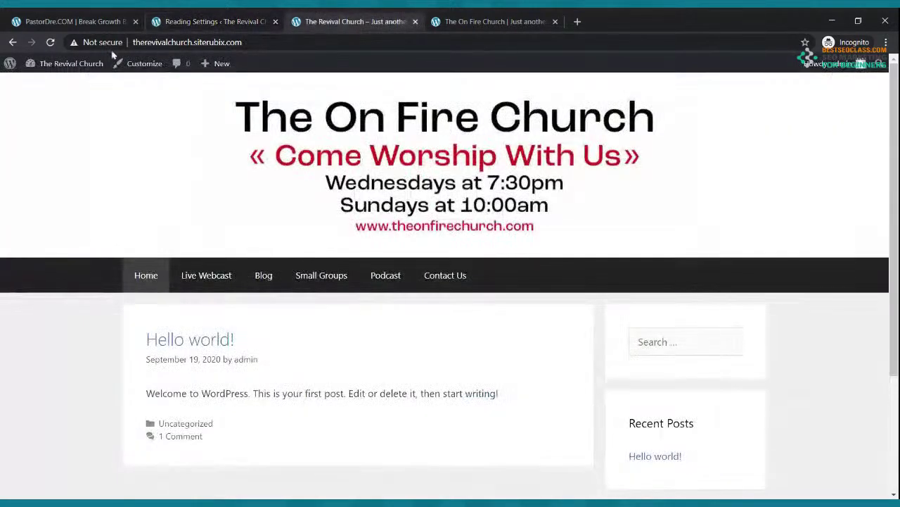
Reload the live front page to confirm the welcome heading, then open Home for editing
click(52, 44)
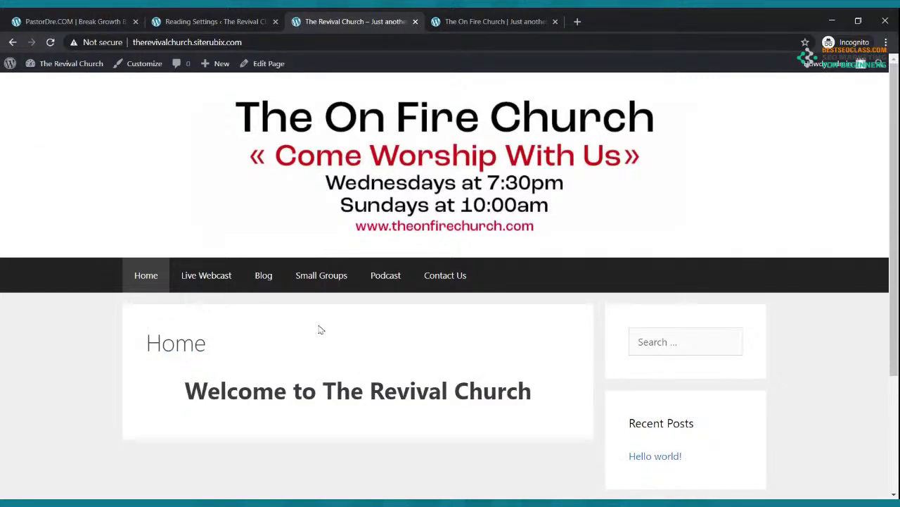
click(167, 20)
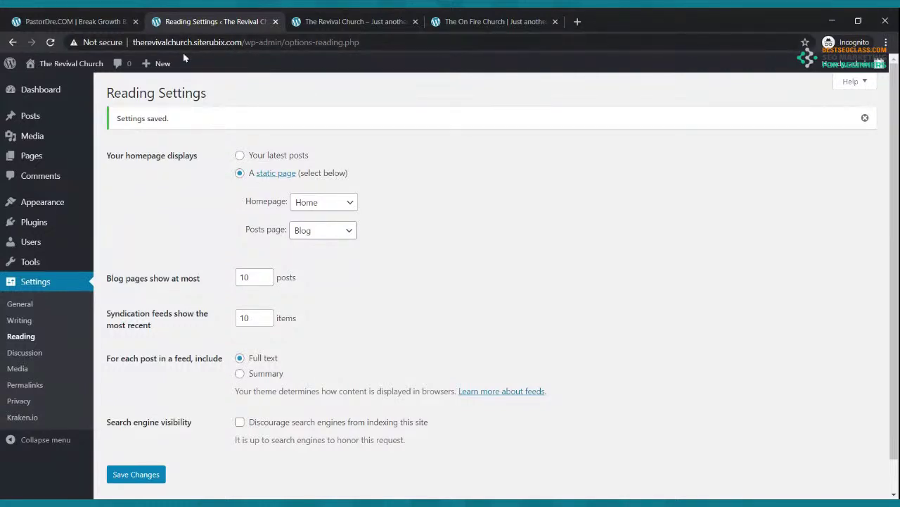
click(337, 21)
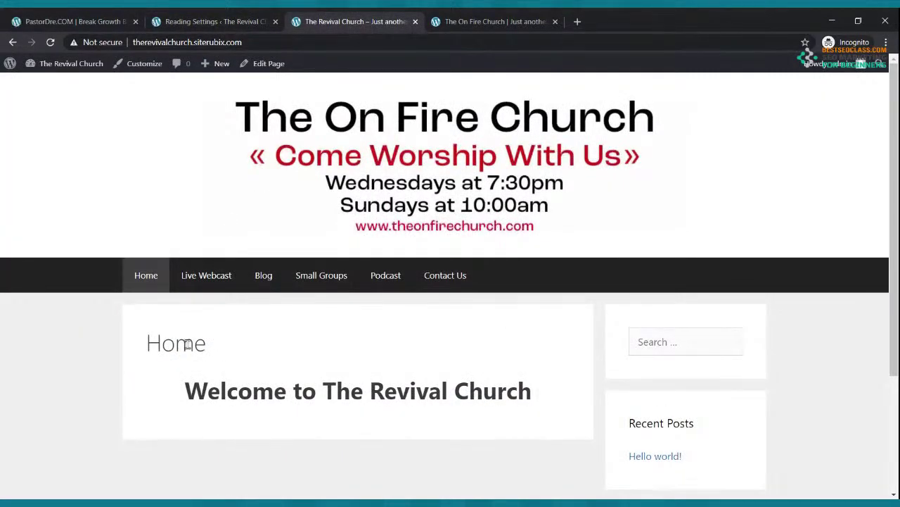
click(163, 21)
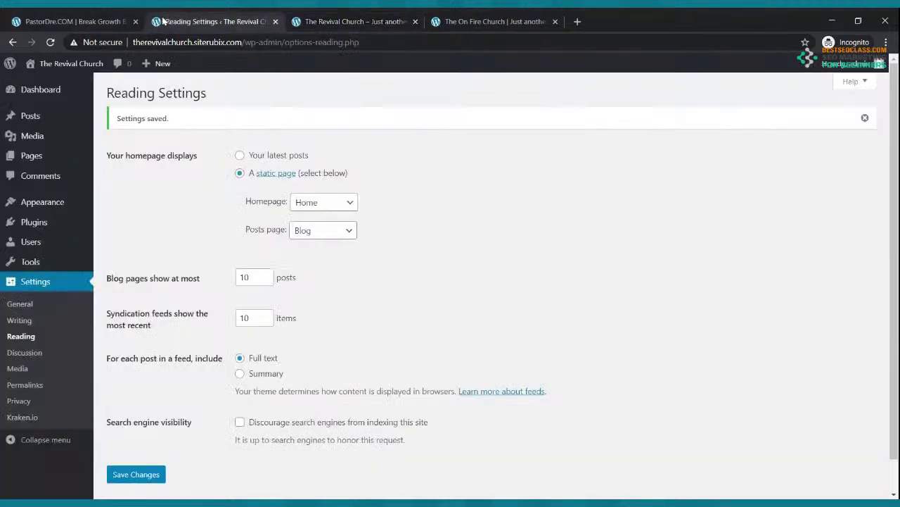
click(31, 158)
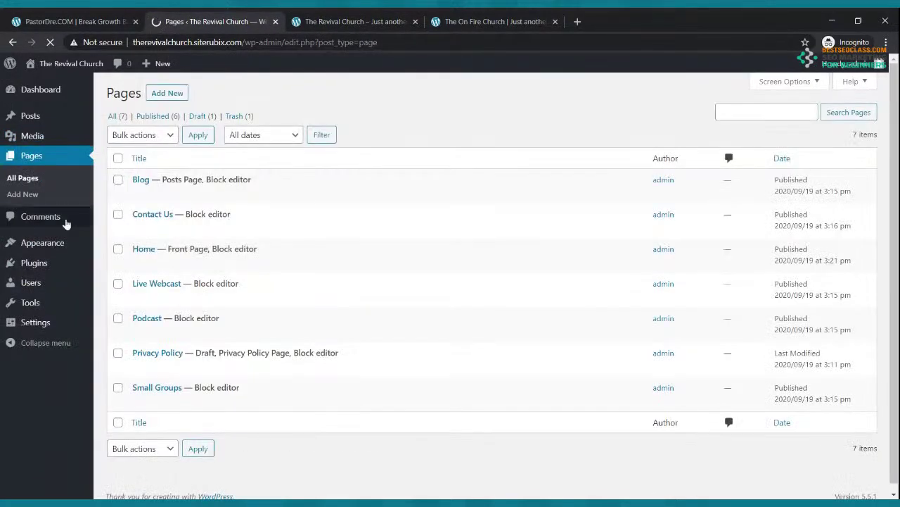
click(162, 264)
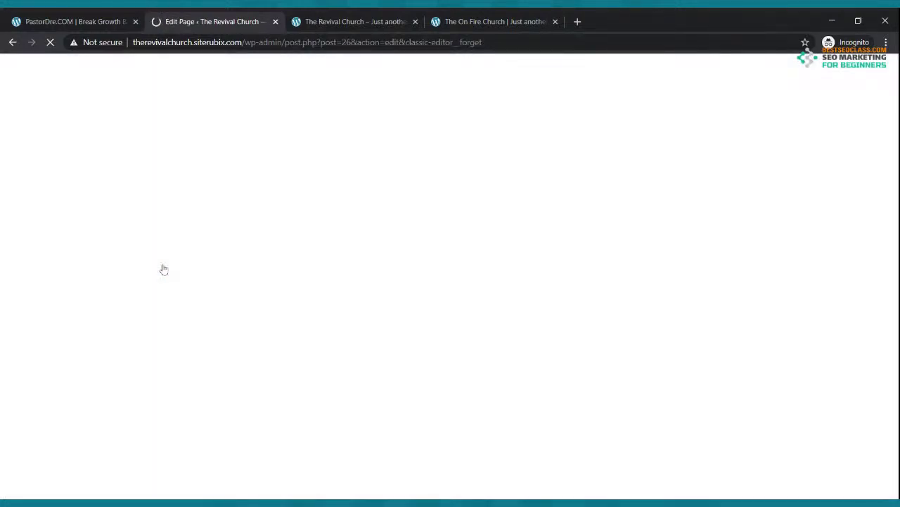
click(367, 22)
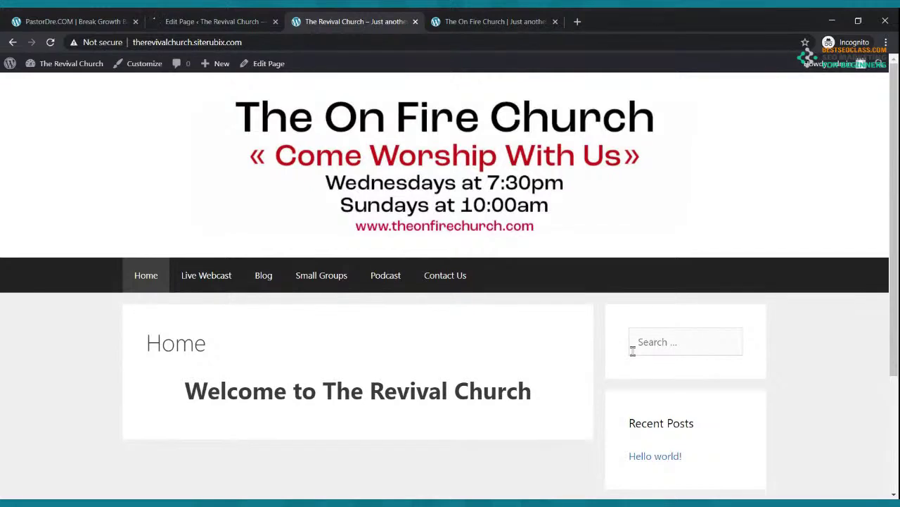
Set the Home page layout to Content (no sidebars) and save it
click(257, 21)
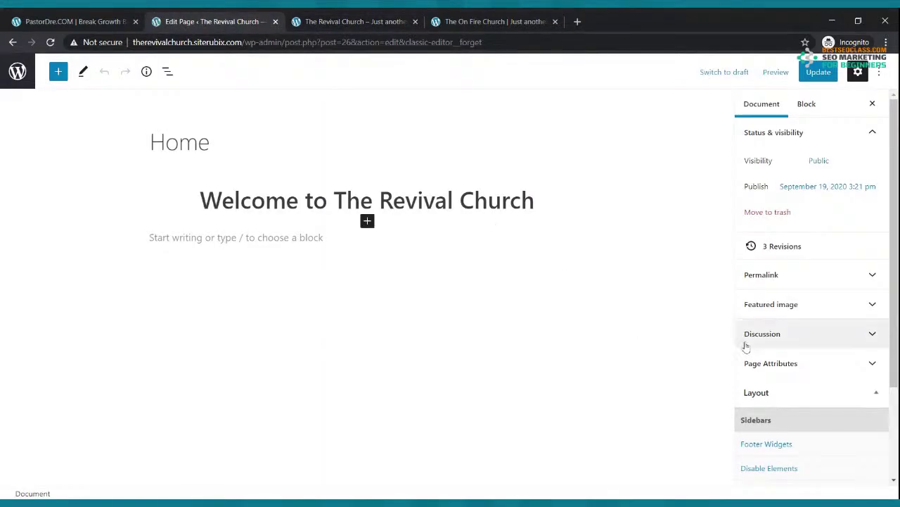
click(788, 391)
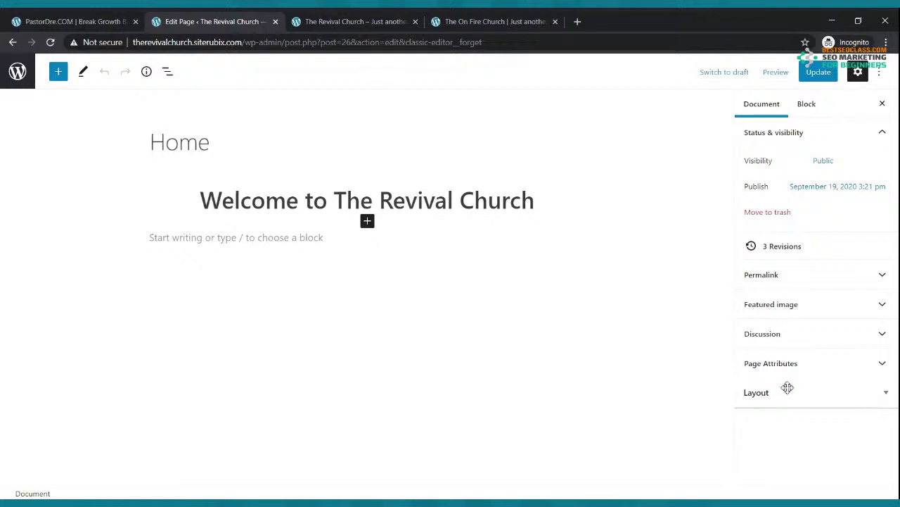
click(787, 392)
scroll(784, 382, down, 2)
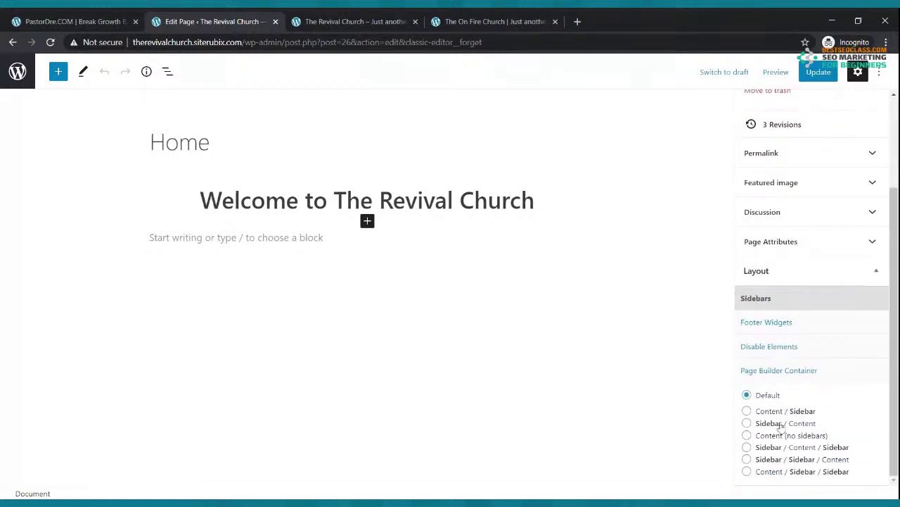
click(747, 436)
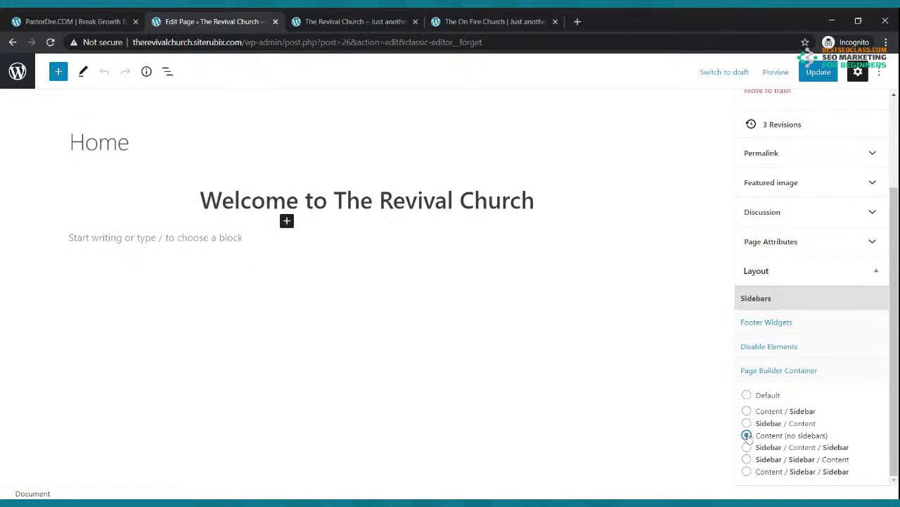
click(818, 71)
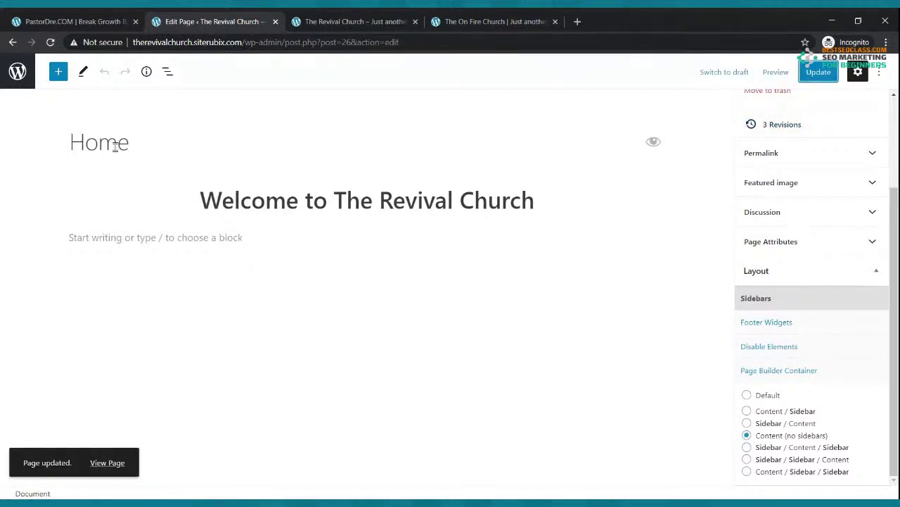
Hide the Home page's Content Title, update, and reload the live site
click(760, 349)
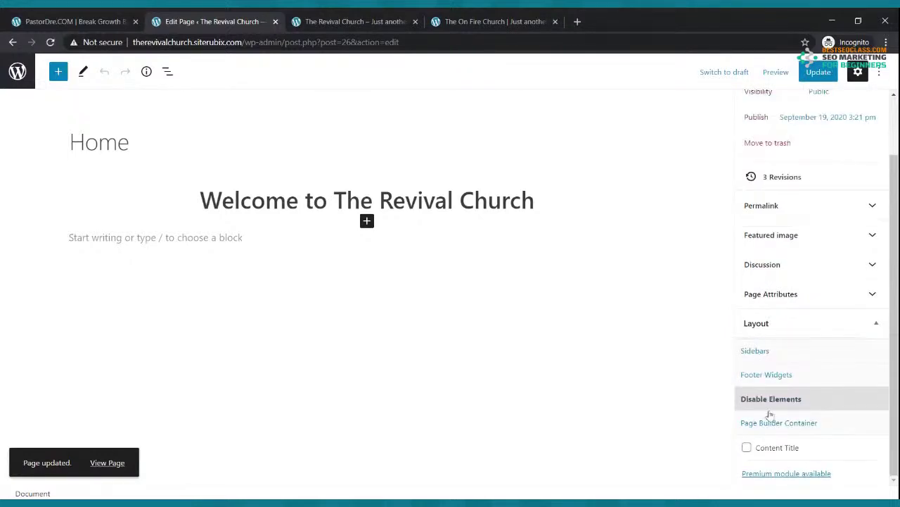
click(746, 448)
click(815, 72)
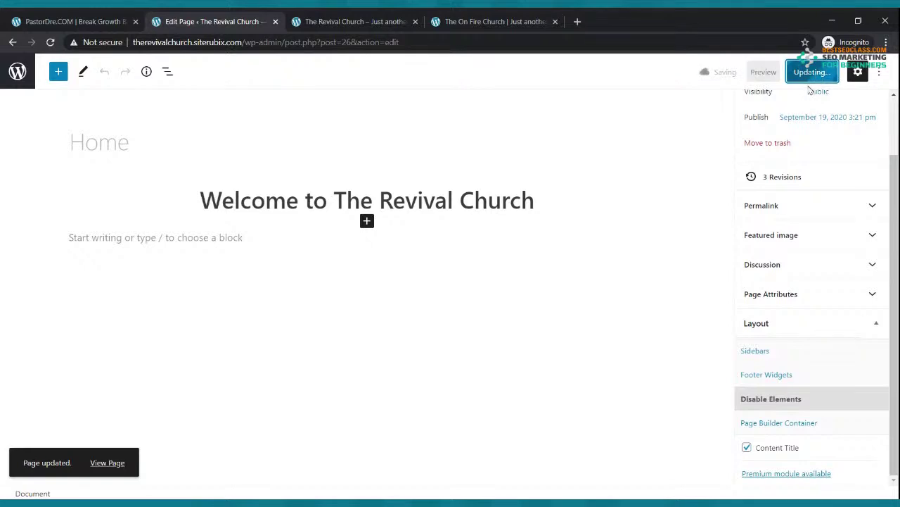
click(337, 21)
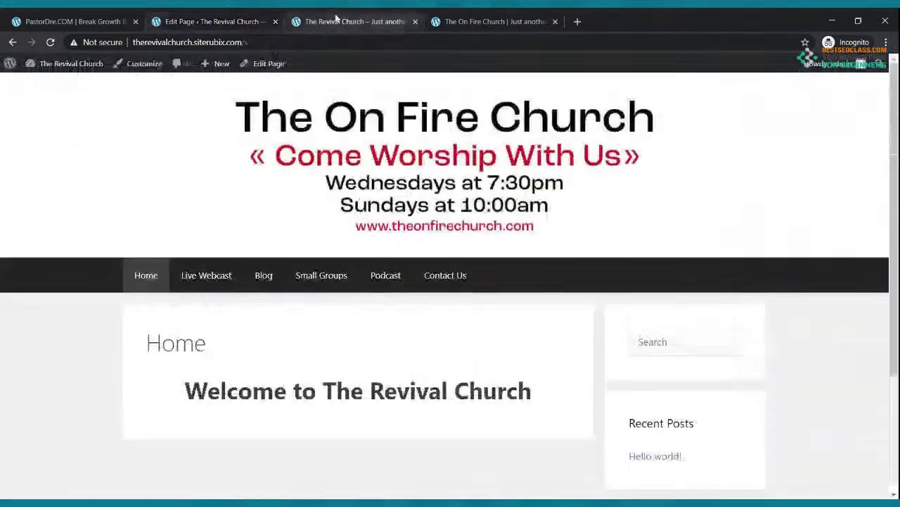
click(50, 42)
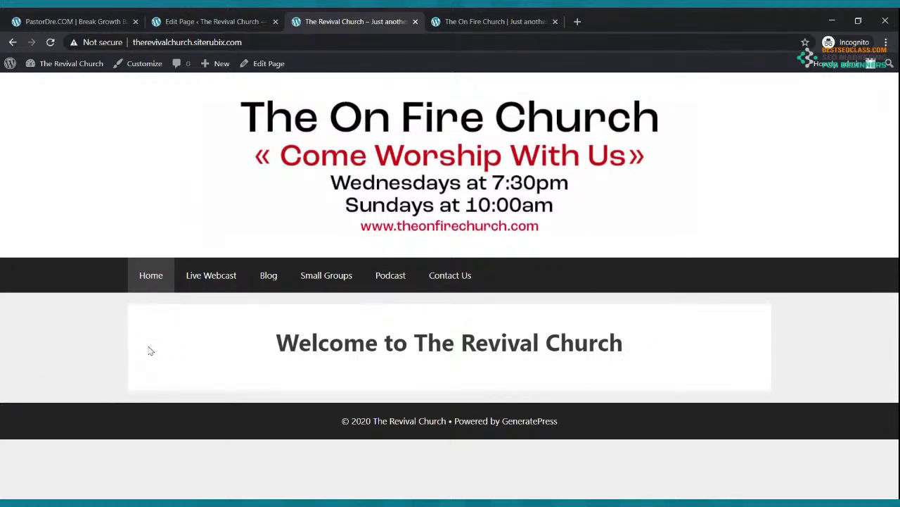
Paste the On Fire Church welcome text under the heading, centre it, and save
click(501, 21)
drag(257, 366, 590, 385)
key(ctrl+c)
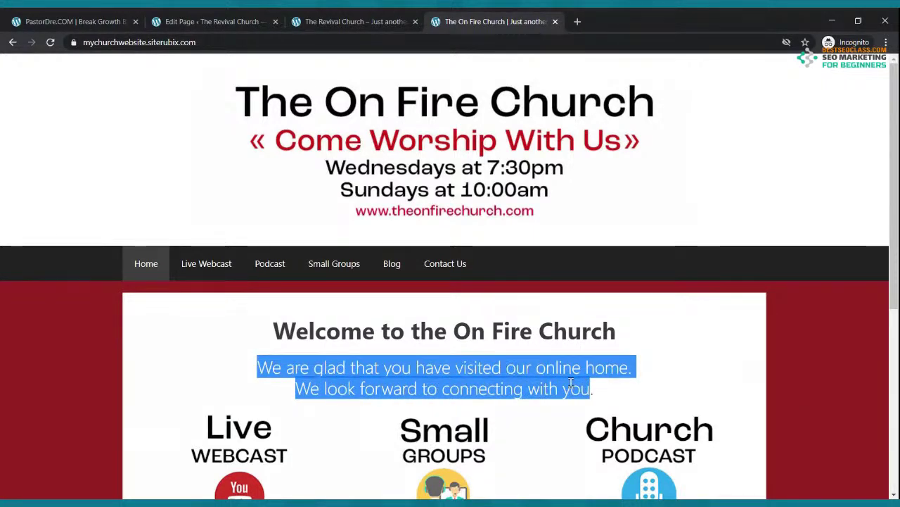
click(259, 21)
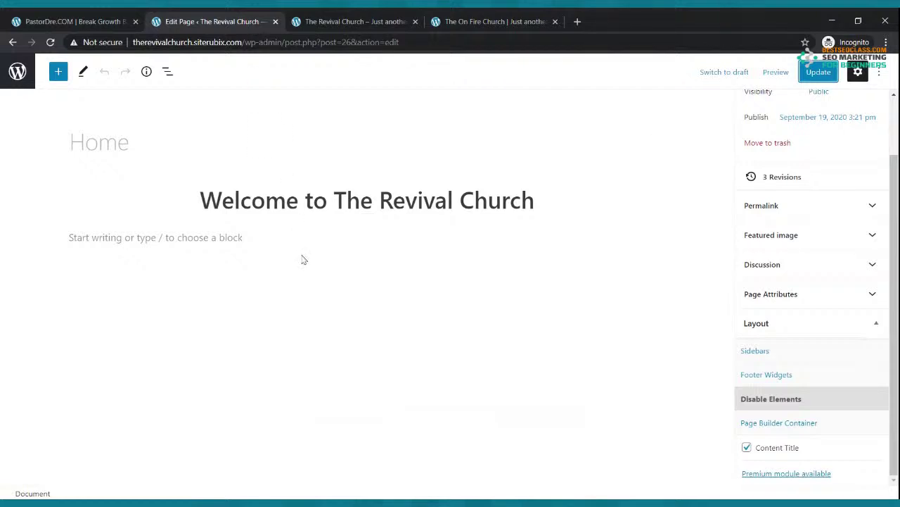
click(241, 237)
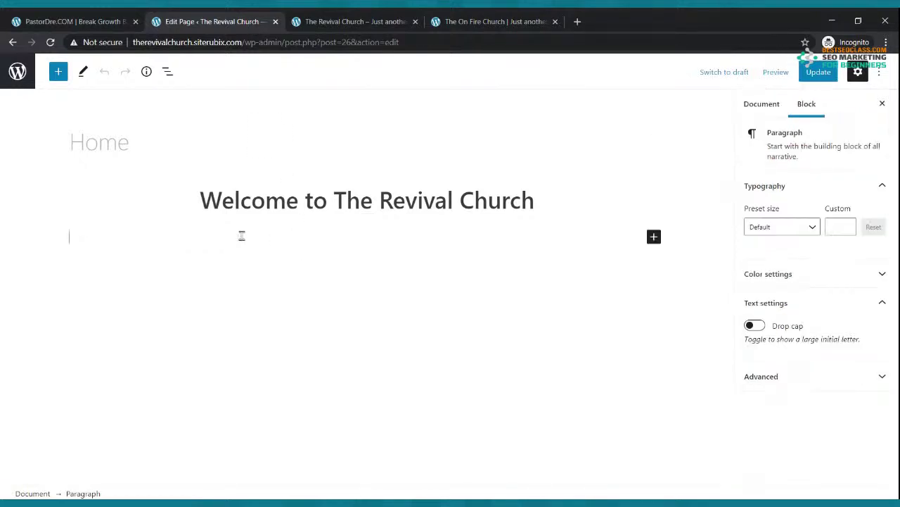
click(653, 236)
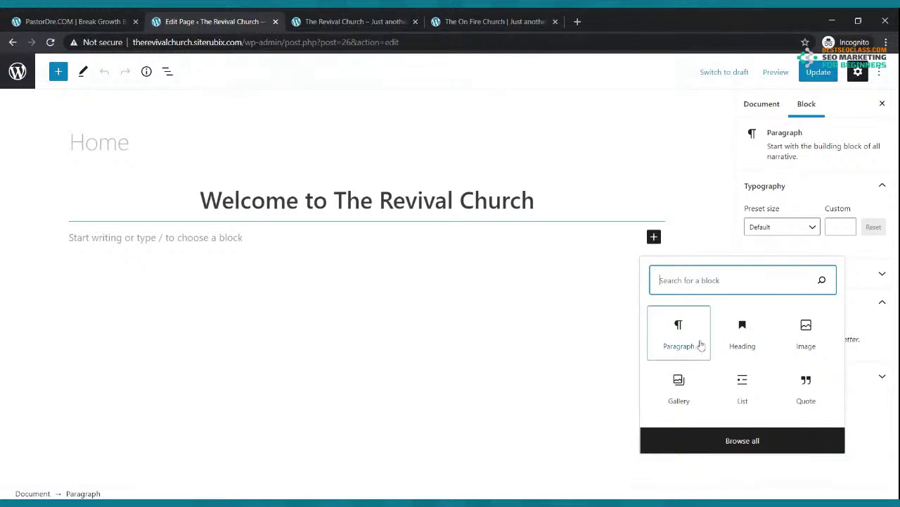
click(353, 237)
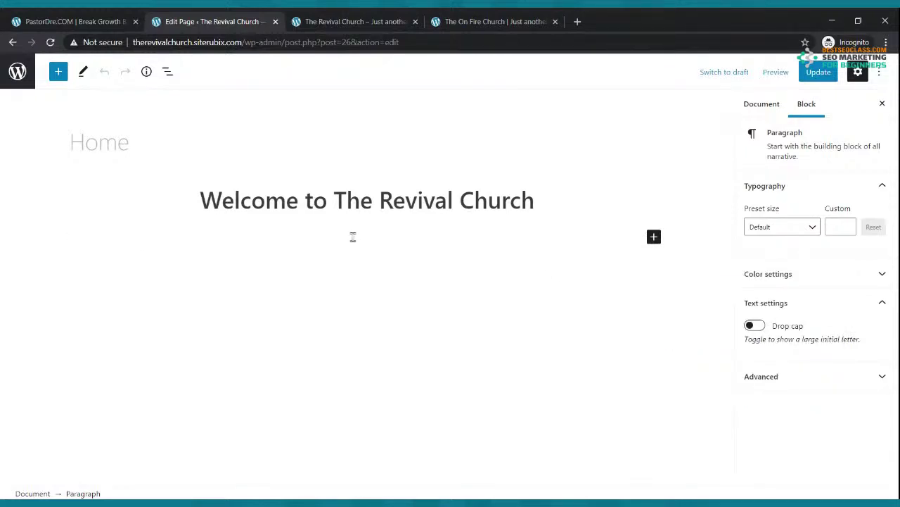
key(ctrl+v)
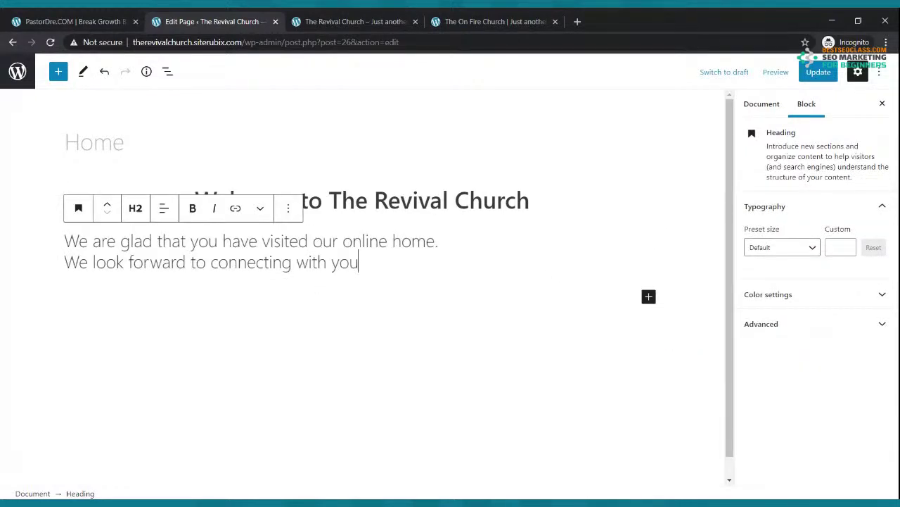
drag(366, 263, 65, 233)
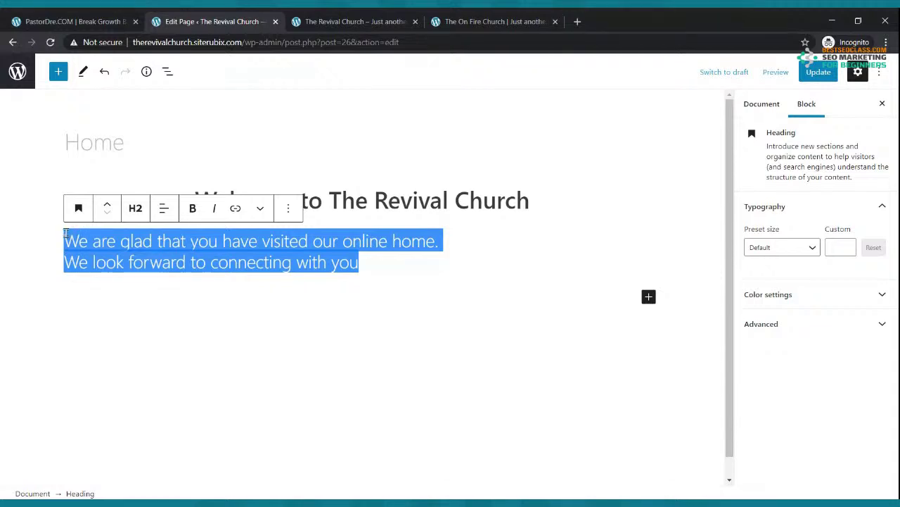
click(164, 209)
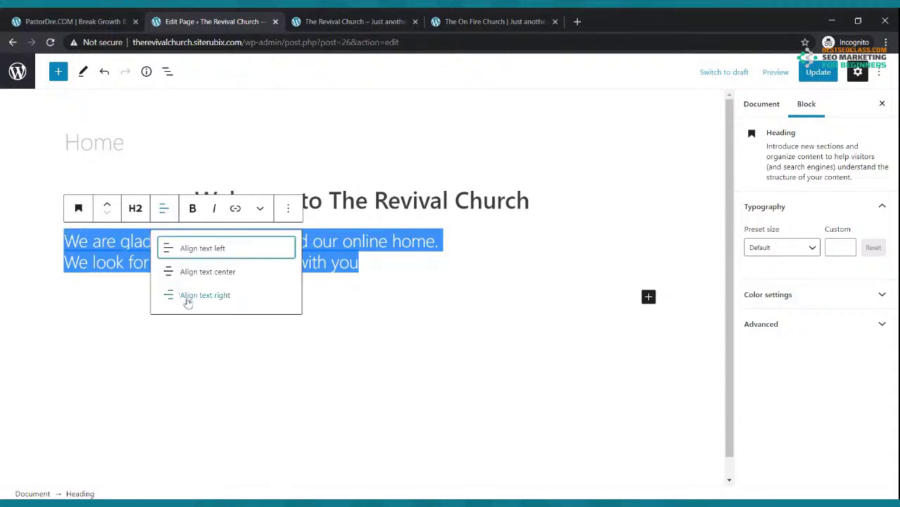
click(185, 275)
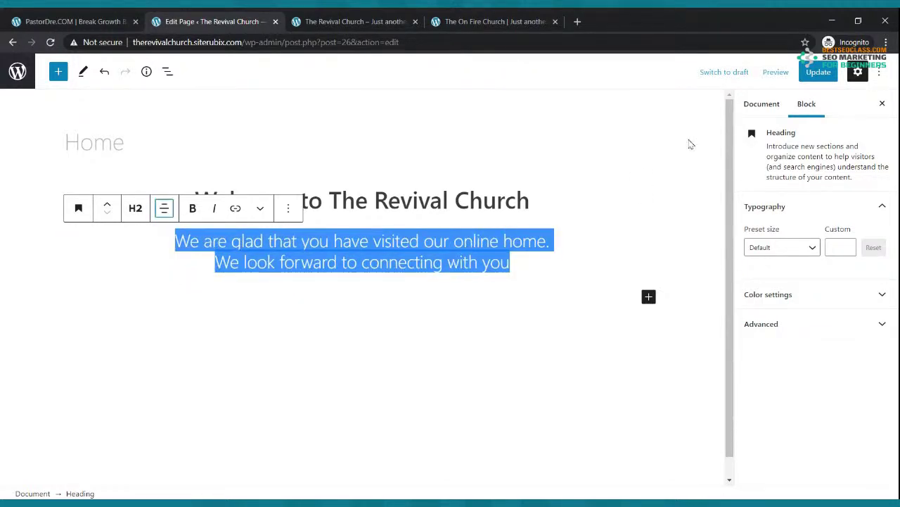
click(816, 71)
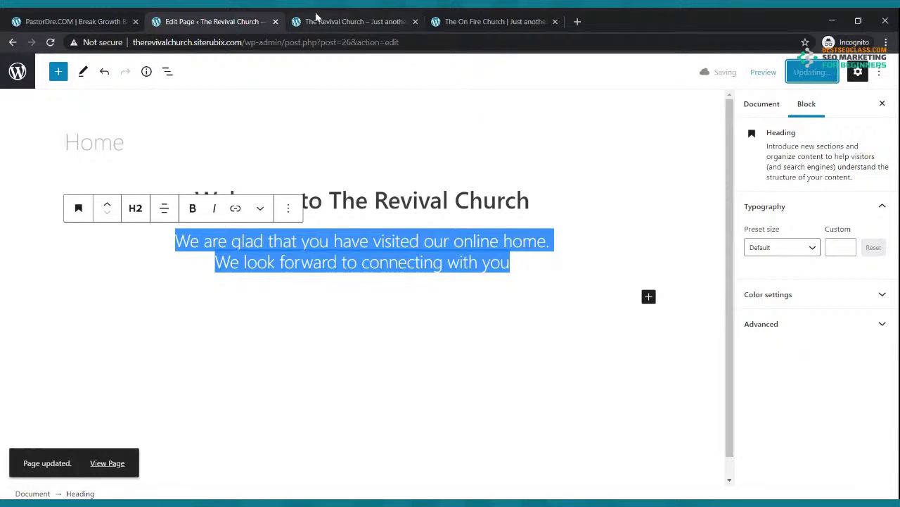
Reload the live Revival Church site, compare with On Fire Church, and return to the editor
click(315, 18)
click(50, 43)
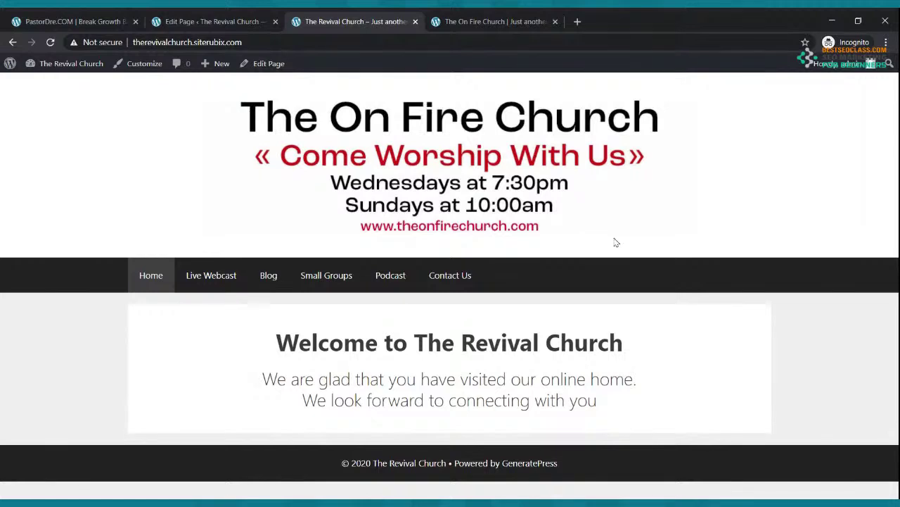
click(517, 22)
key(F5)
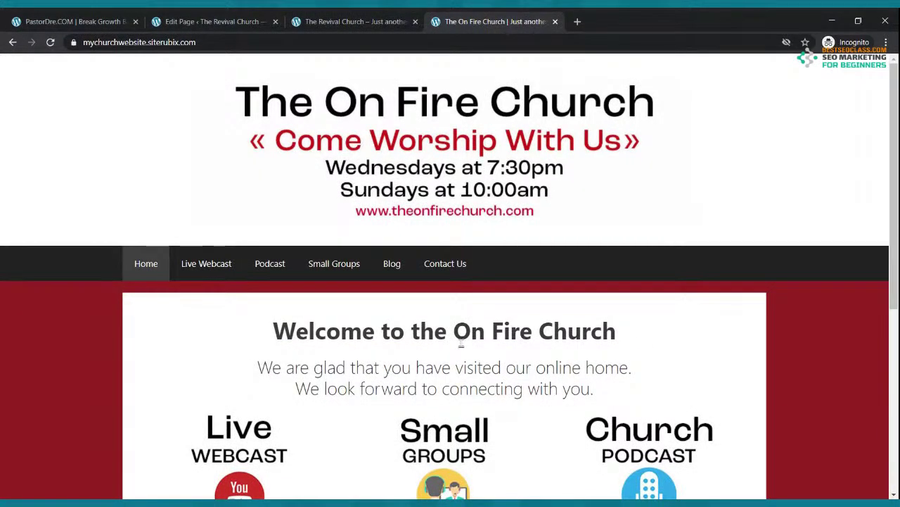
scroll(464, 377, down, 3)
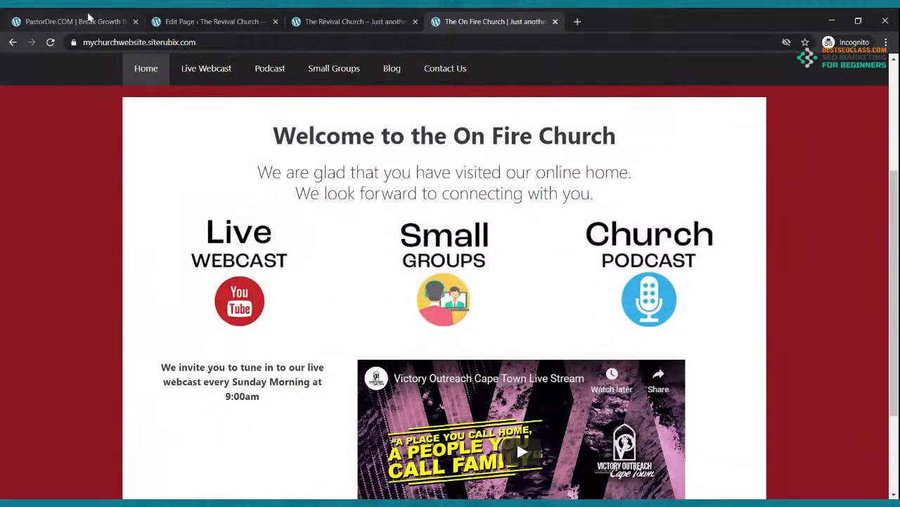
click(224, 21)
click(391, 313)
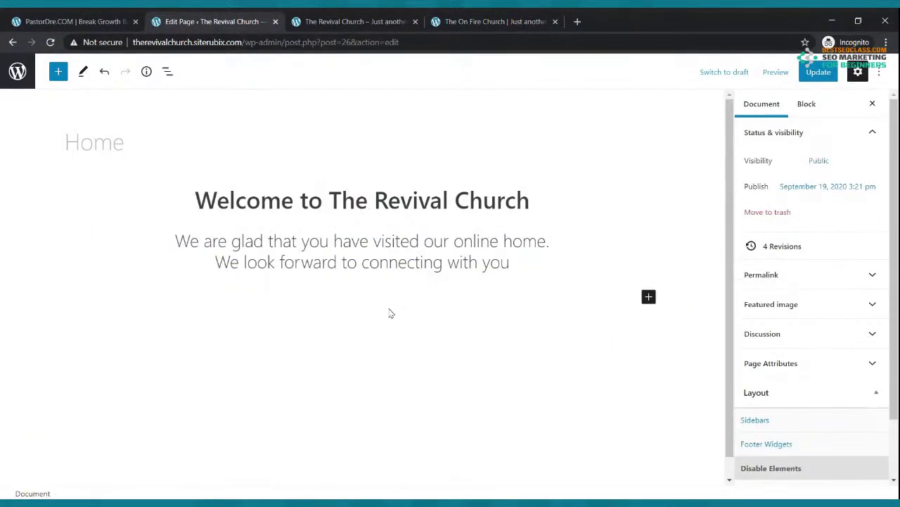
Insert a 33 / 33 / 33 Columns block below the greeting and update the page
click(651, 301)
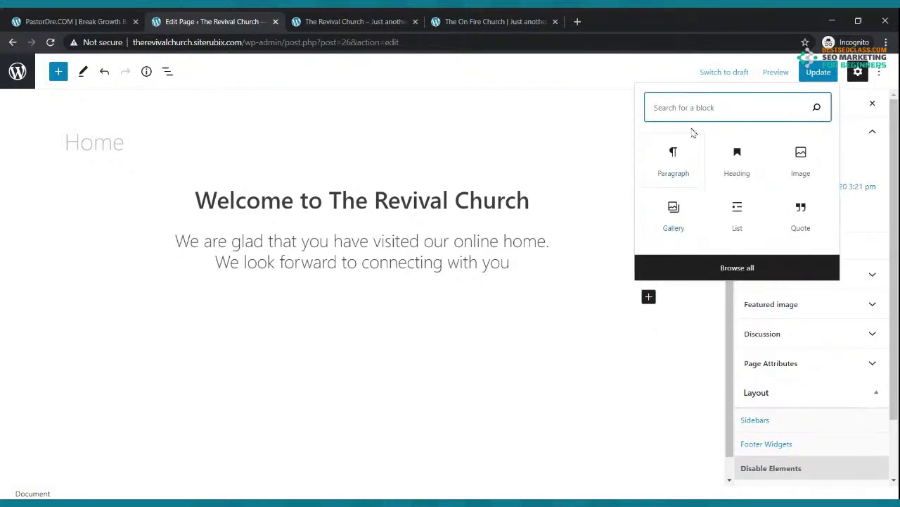
text(columns)
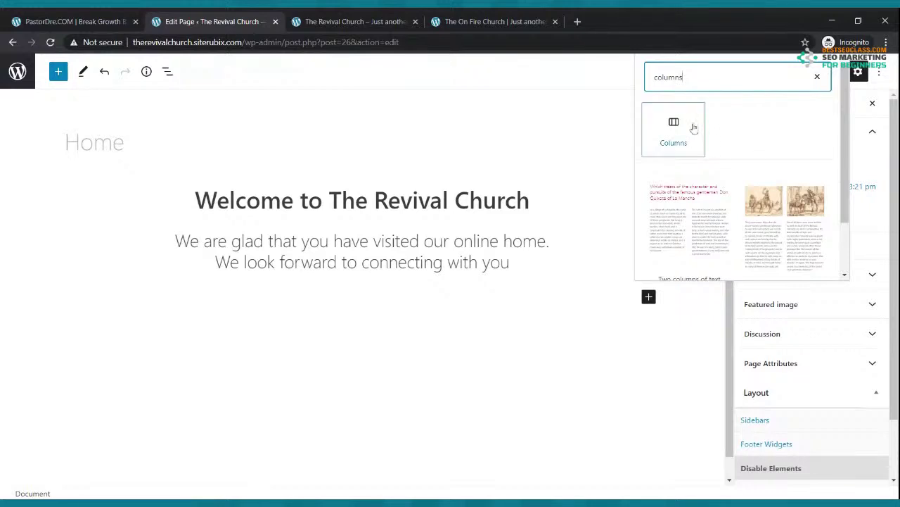
click(694, 126)
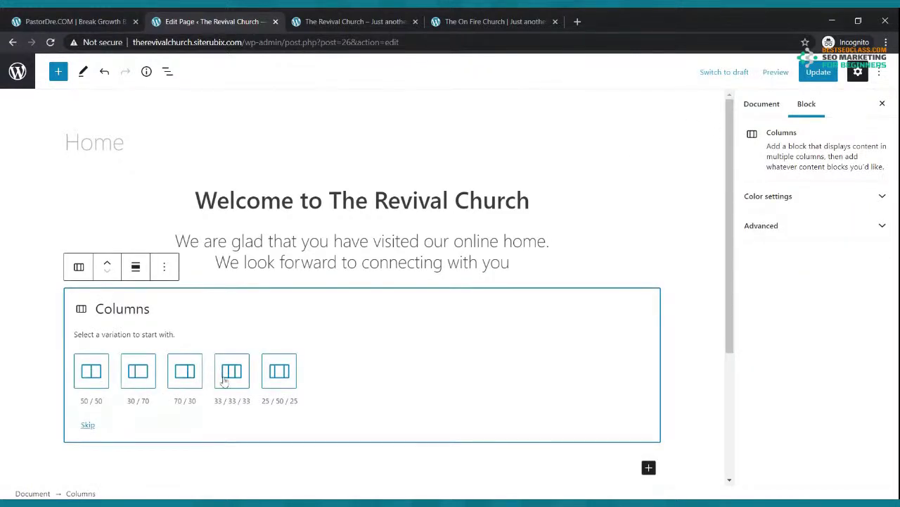
click(225, 378)
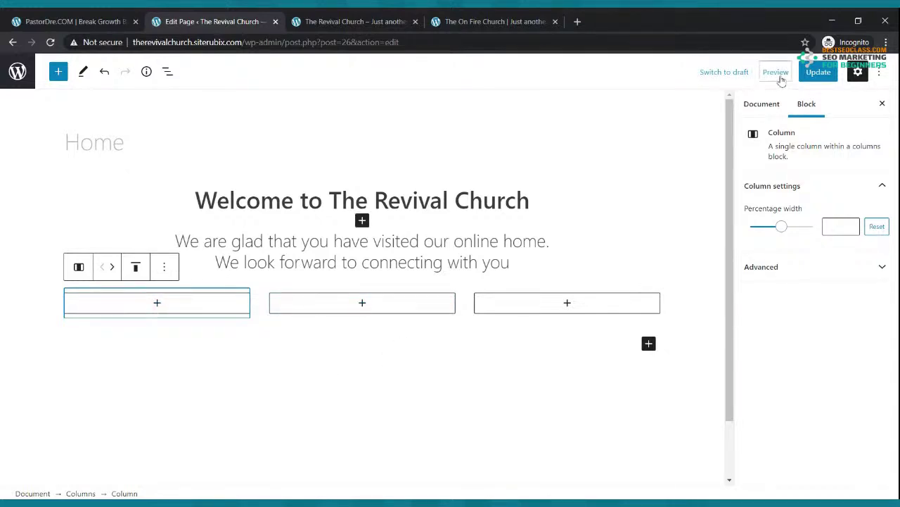
click(810, 75)
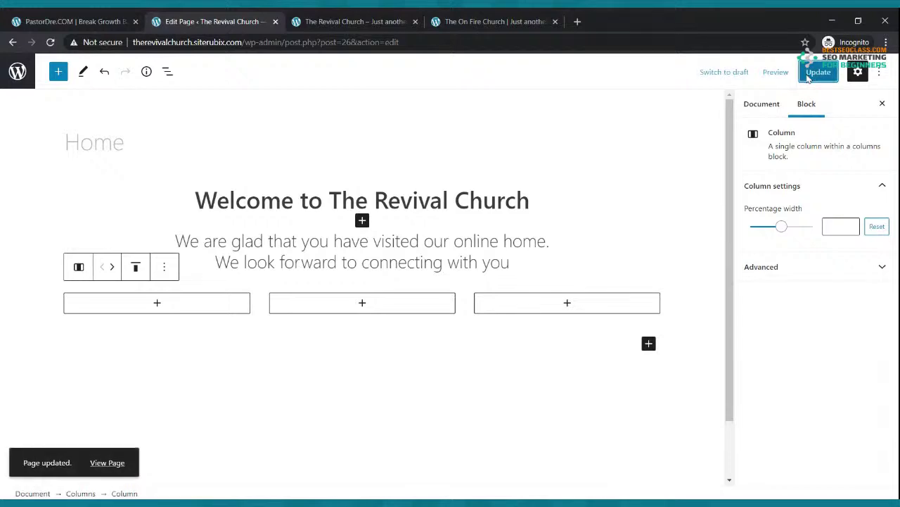
Compare the live Revival Church and On Fire Church sites, then return to the editor
click(350, 22)
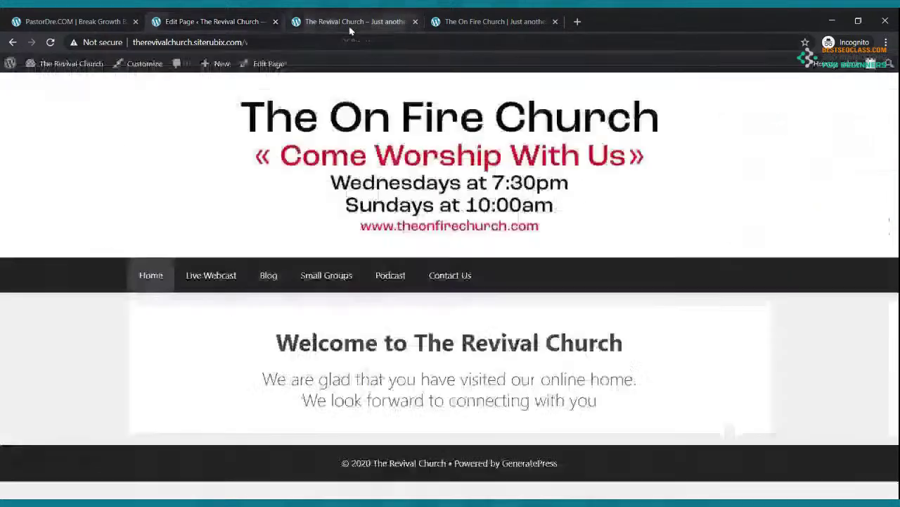
click(479, 21)
scroll(363, 273, up, 3)
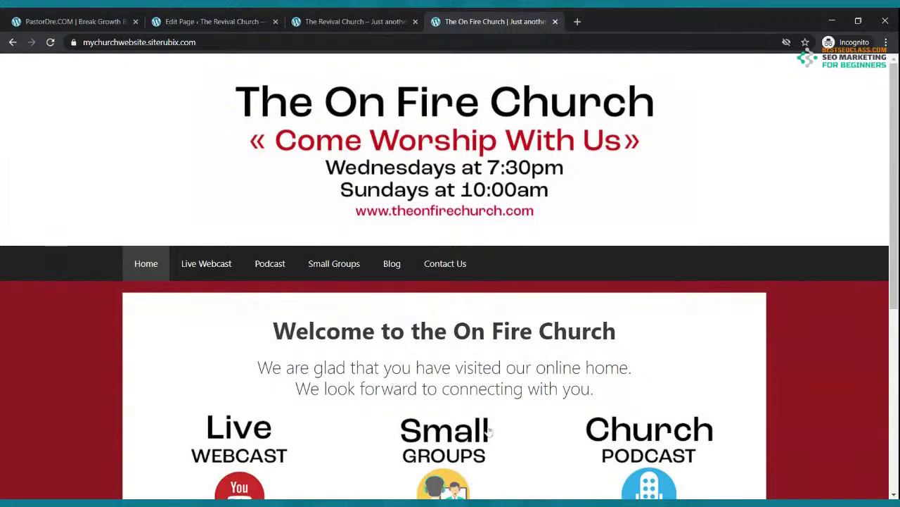
click(364, 27)
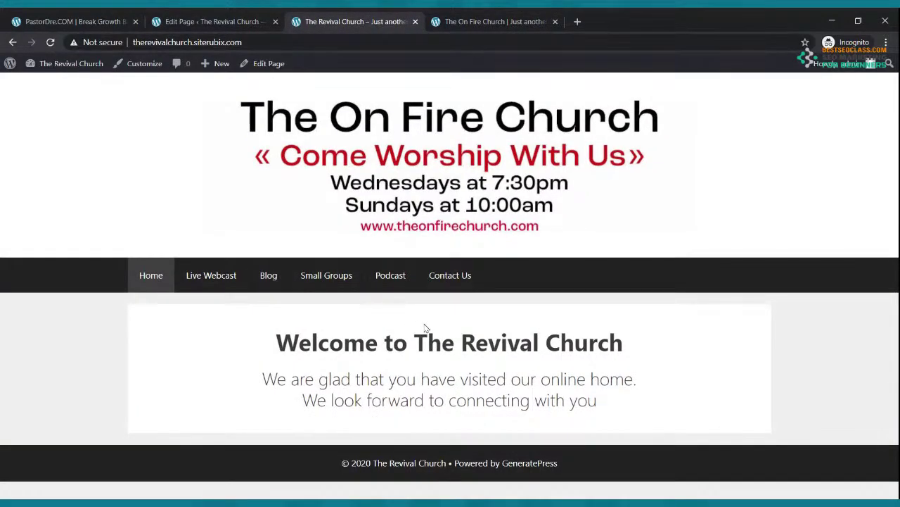
click(239, 21)
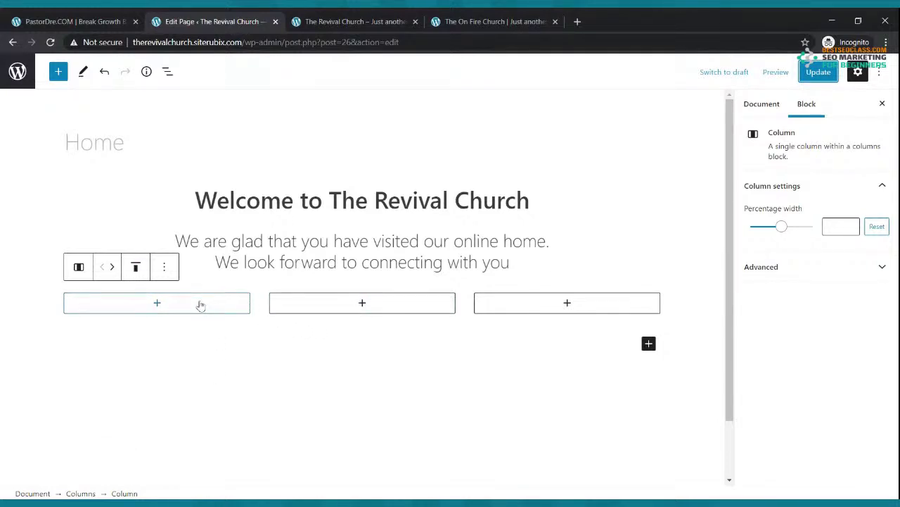
Upload Live Webcast, Church Podcast and Small Groups images into the three columns and update
click(159, 304)
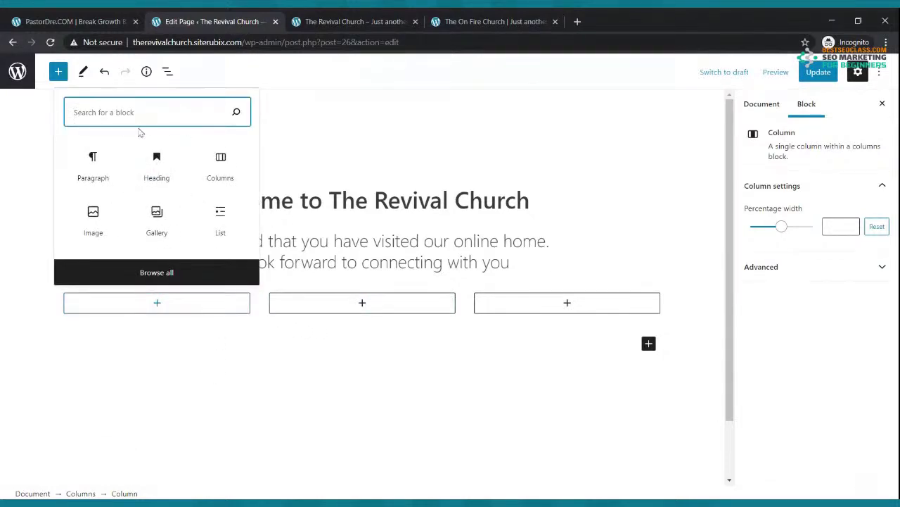
text(ima)
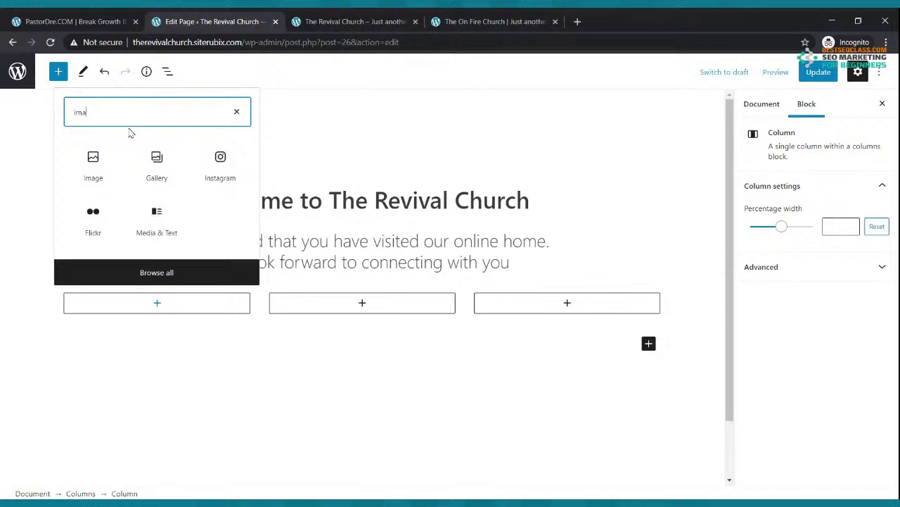
click(95, 165)
click(93, 349)
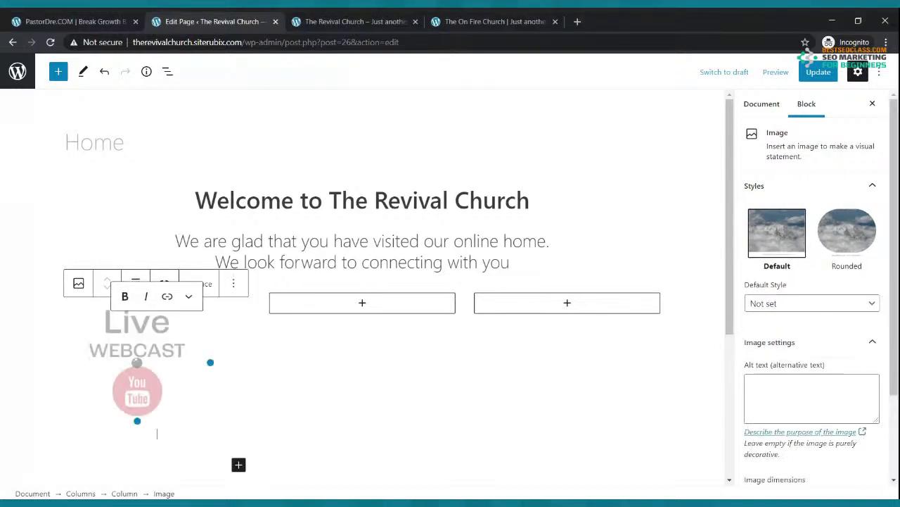
click(360, 304)
click(424, 165)
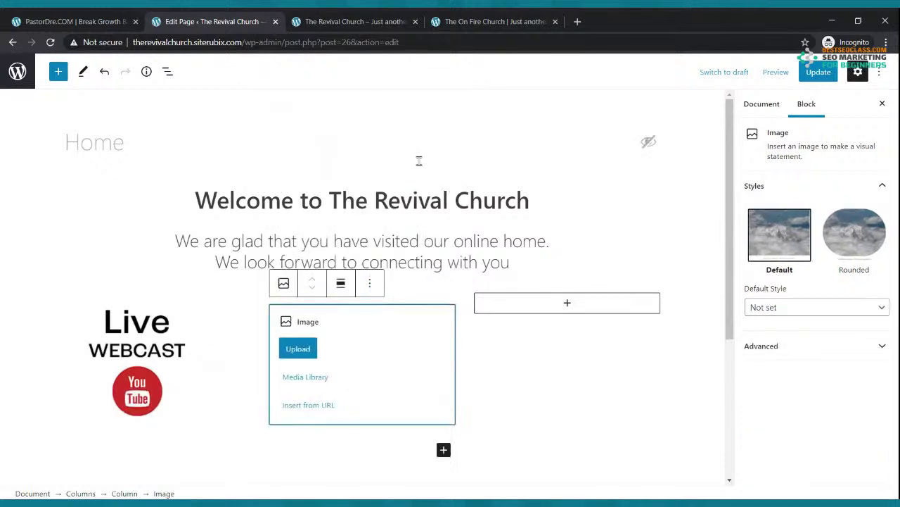
click(299, 348)
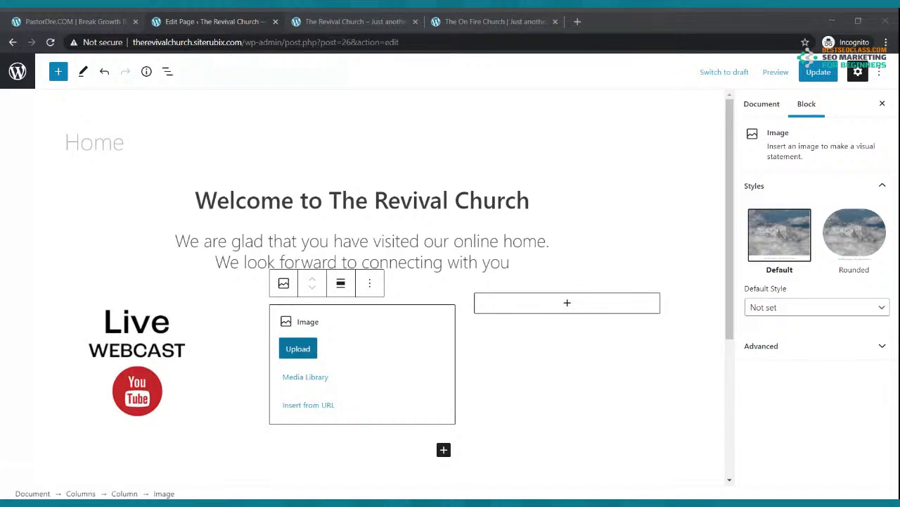
key(Return)
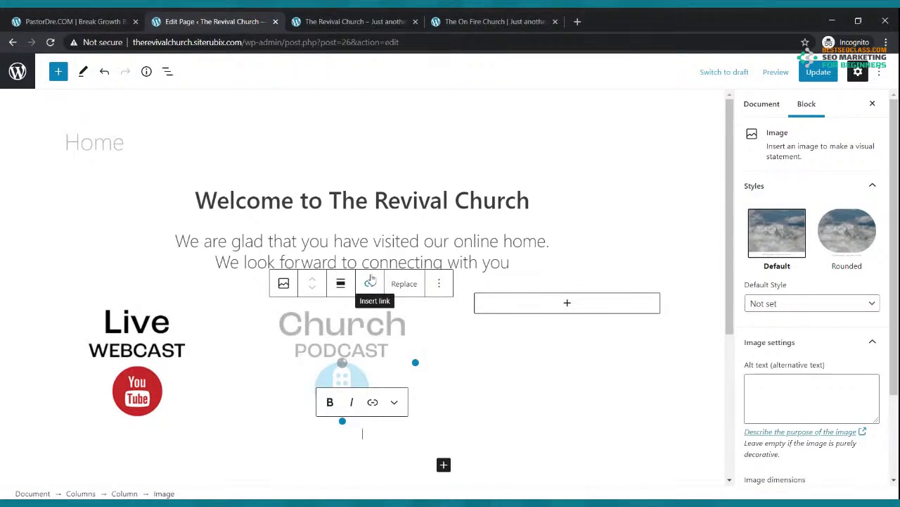
click(567, 303)
click(567, 163)
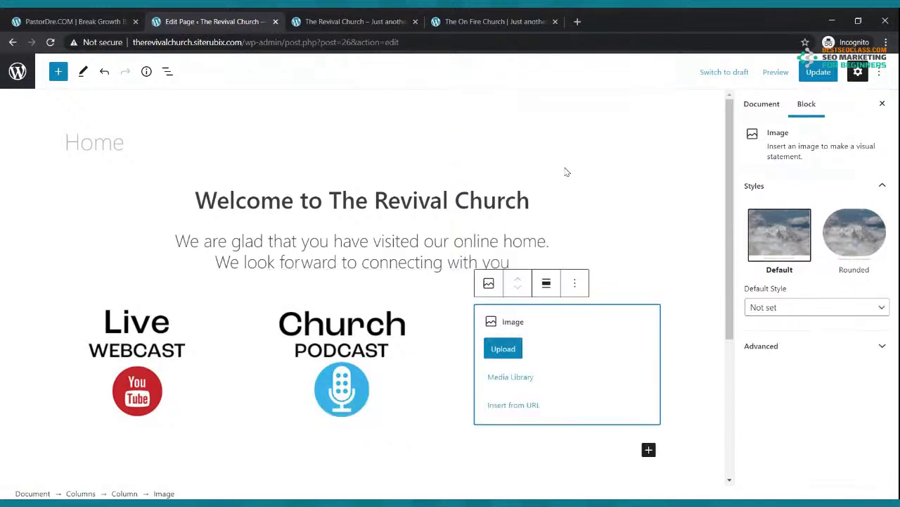
click(514, 349)
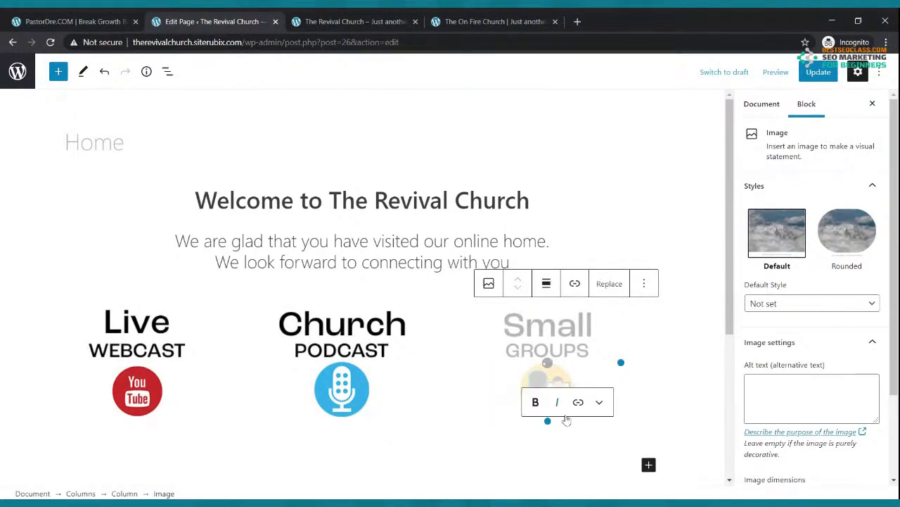
click(818, 72)
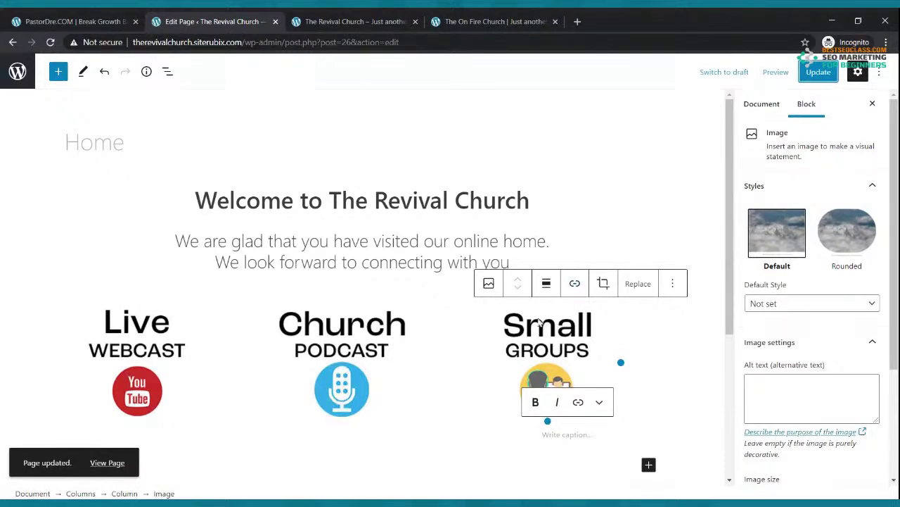
Align the Live Webcast, Church Podcast and Small Groups images center and update
click(141, 378)
click(136, 282)
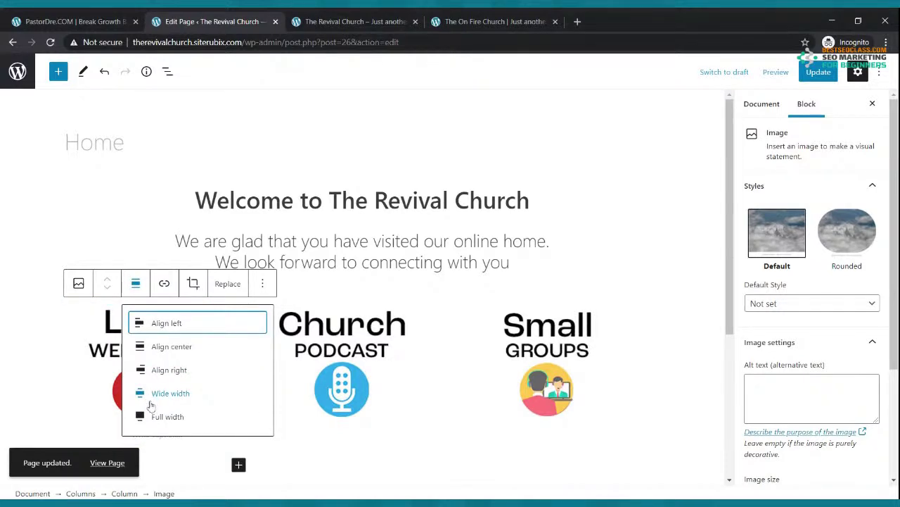
click(158, 346)
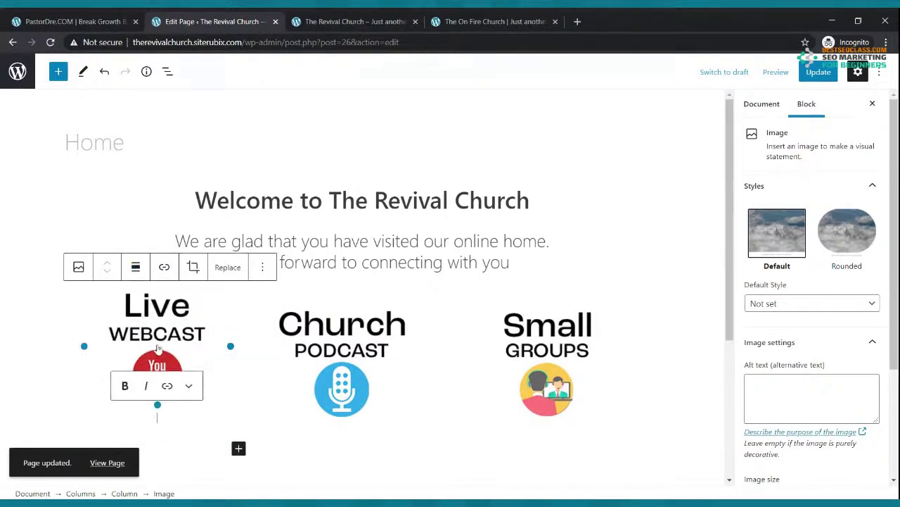
click(337, 321)
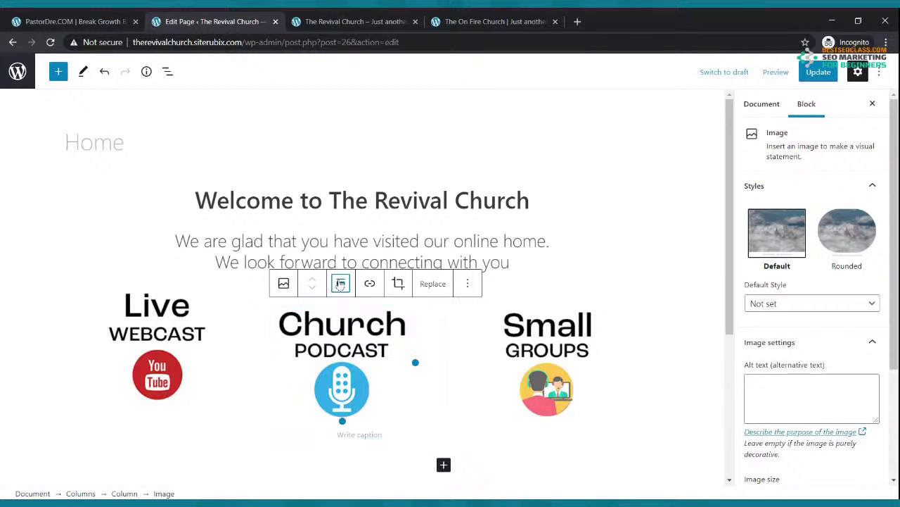
click(341, 283)
click(370, 347)
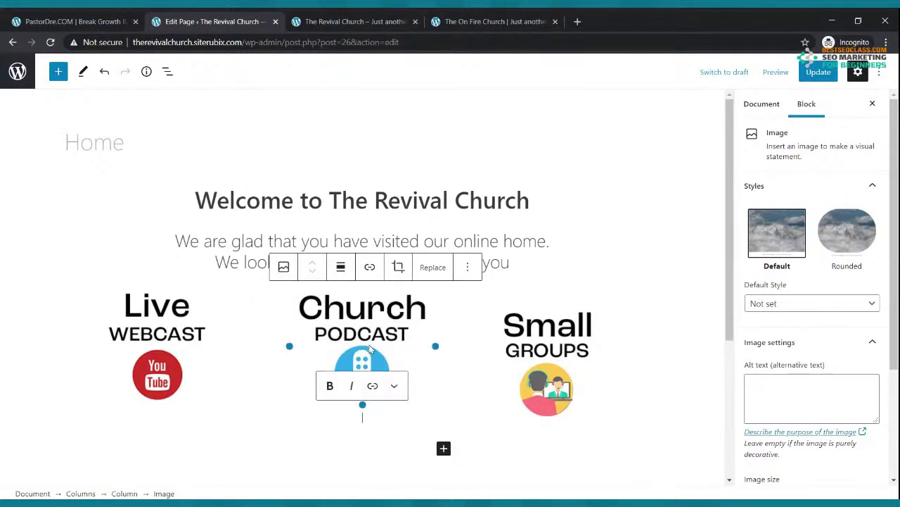
click(566, 356)
click(547, 284)
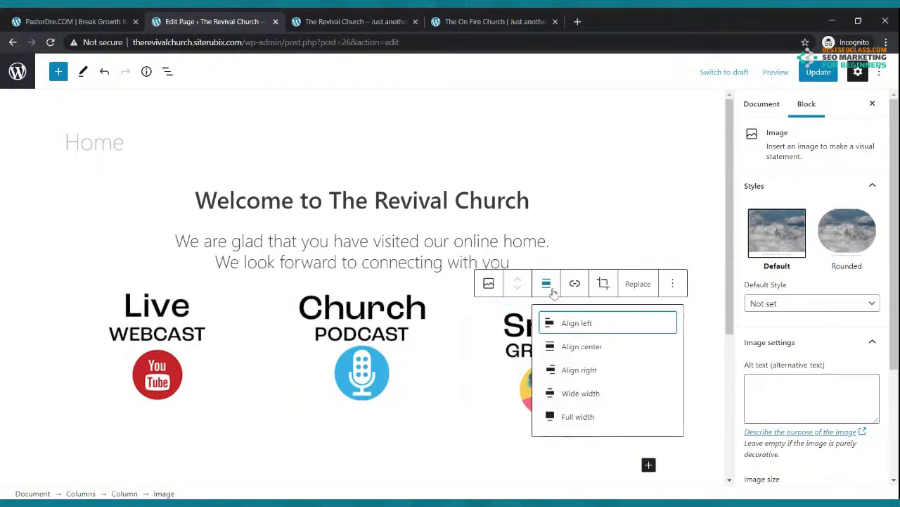
click(571, 346)
click(818, 72)
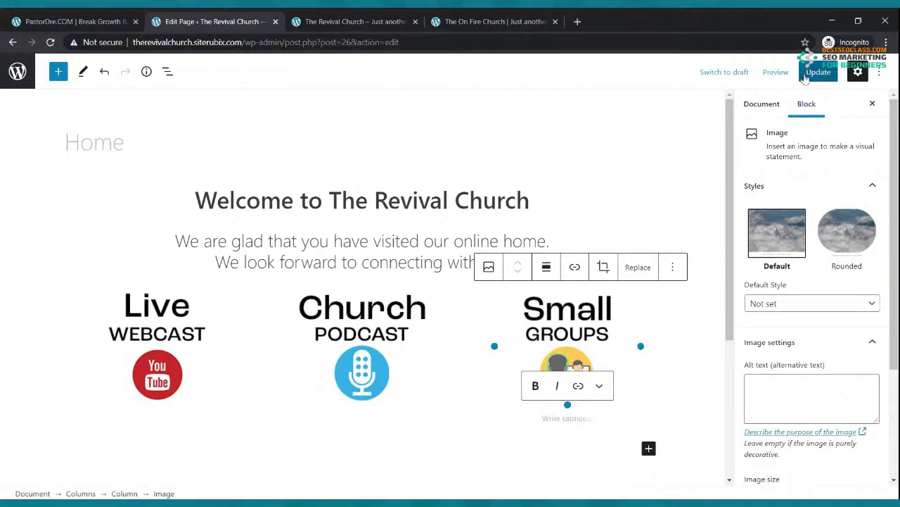
Reload the live Revival Church site and compare it with the On Fire Church site
click(355, 21)
click(50, 42)
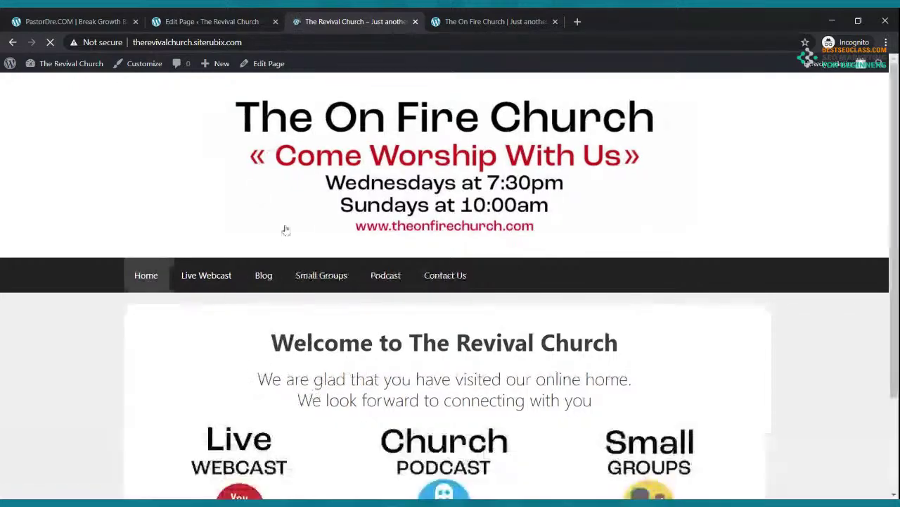
scroll(283, 215, down, 3)
scroll(352, 98, up, 3)
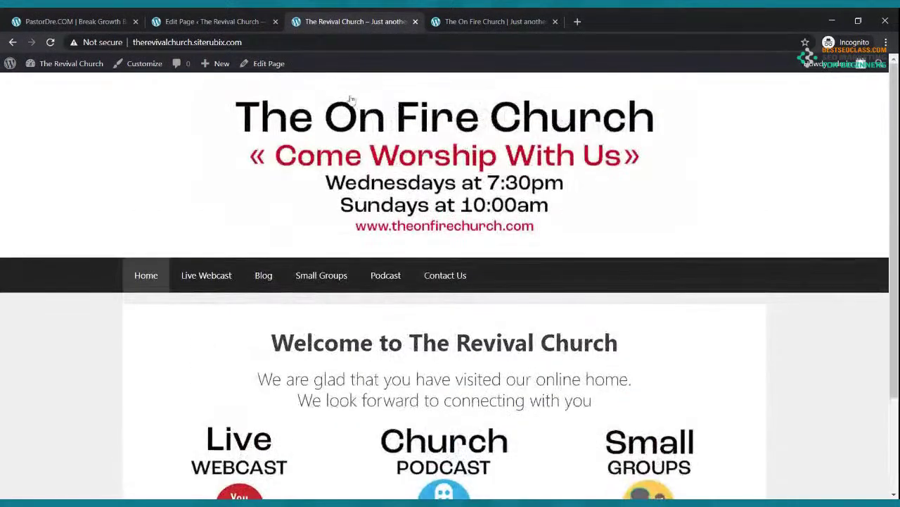
click(493, 21)
scroll(410, 204, down, 3)
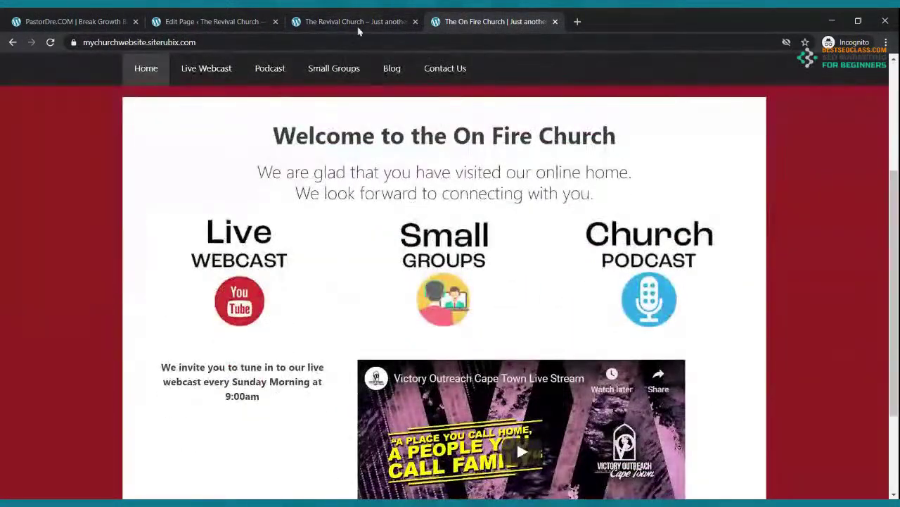
click(357, 22)
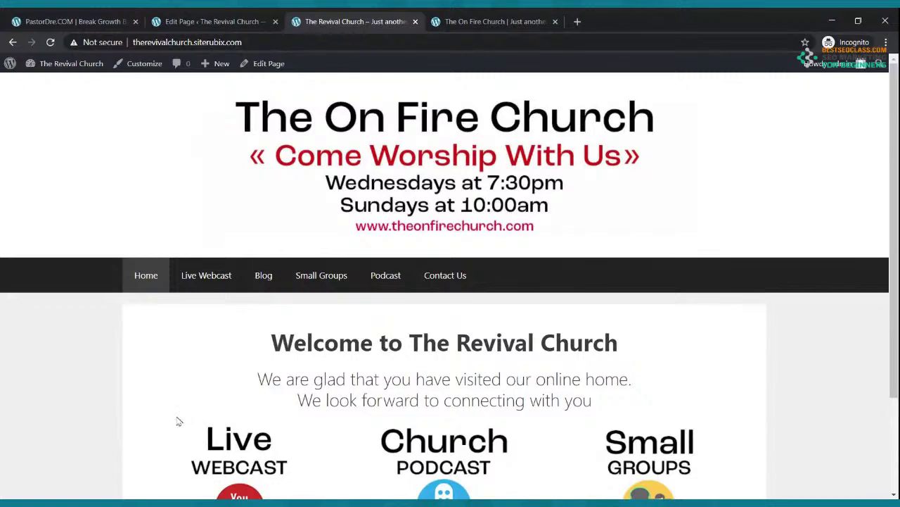
Open the GeneratePress Customizer from the Pages list and go to its Colors section
click(200, 24)
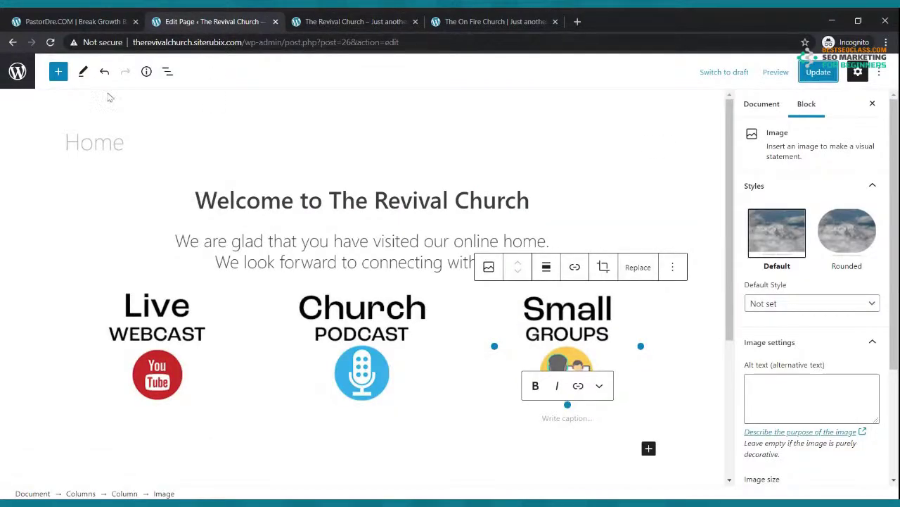
click(13, 42)
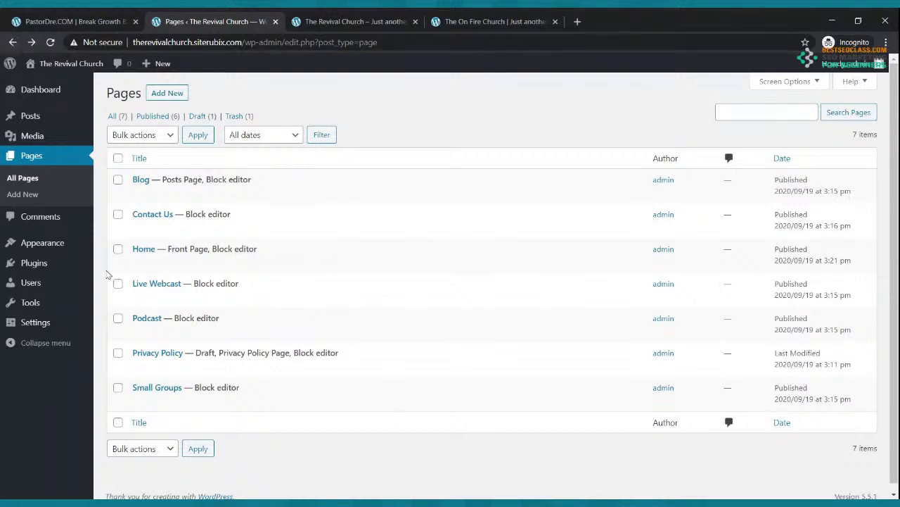
mouse_move(46, 248)
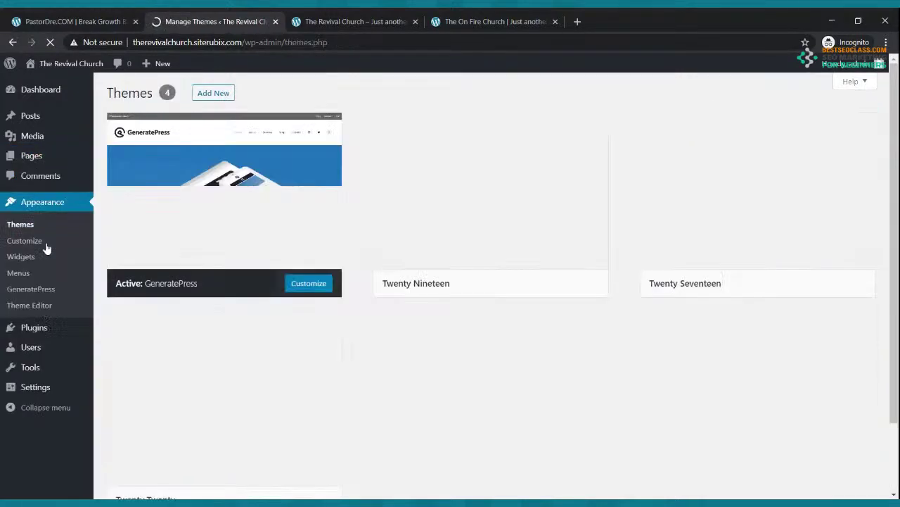
click(25, 244)
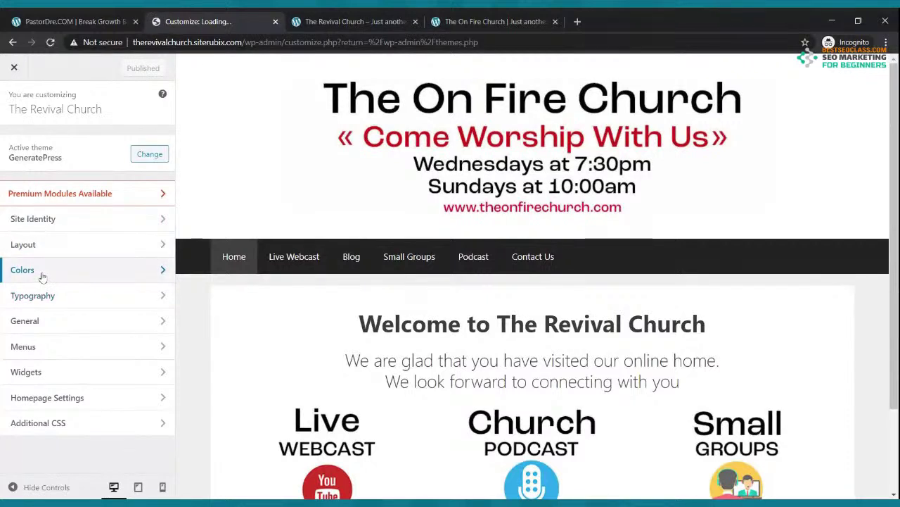
click(42, 277)
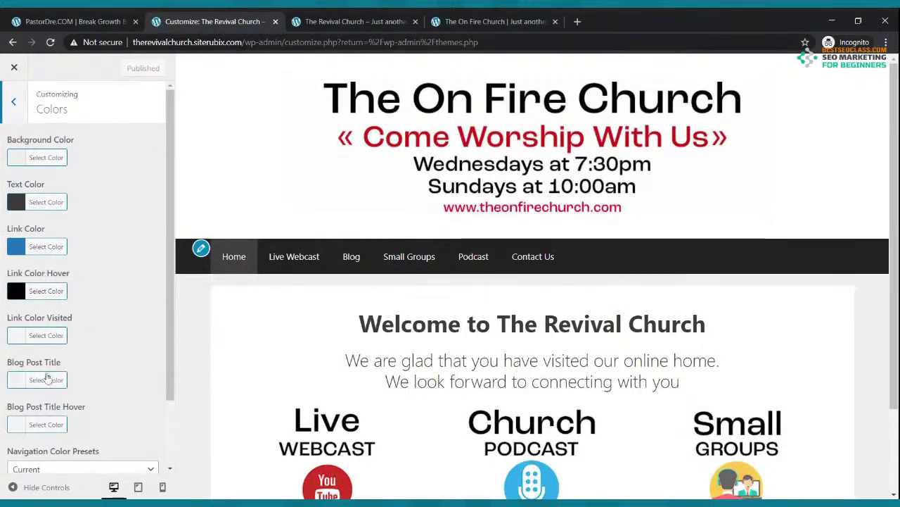
Set the site Background Color to dark red #a02929 and publish it
scroll(56, 379, down, 2)
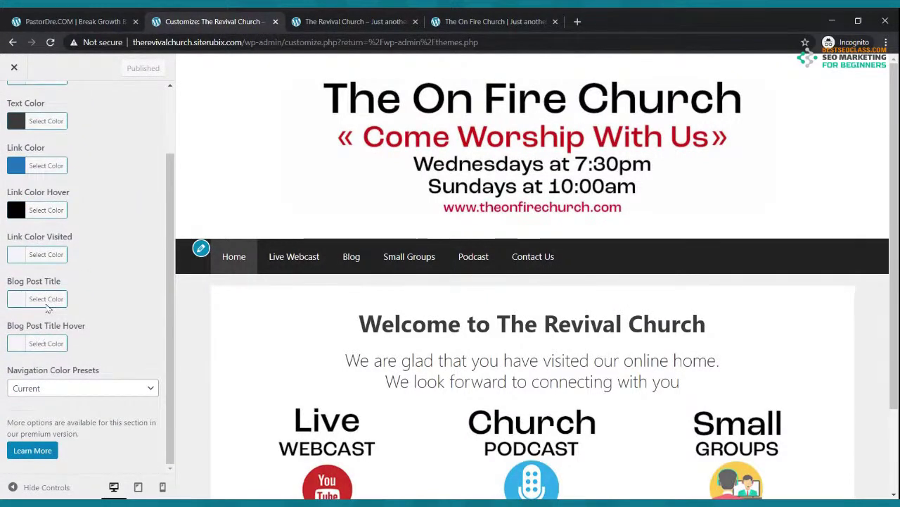
scroll(51, 284, up, 2)
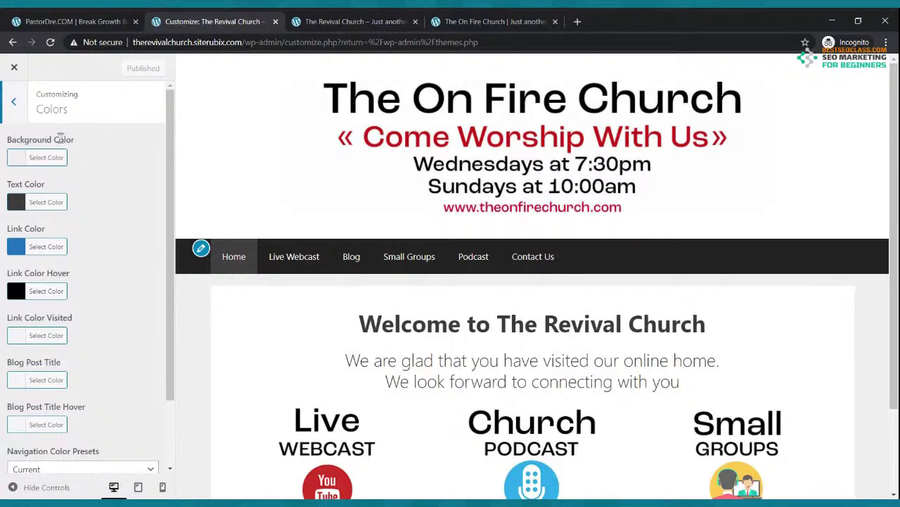
click(20, 162)
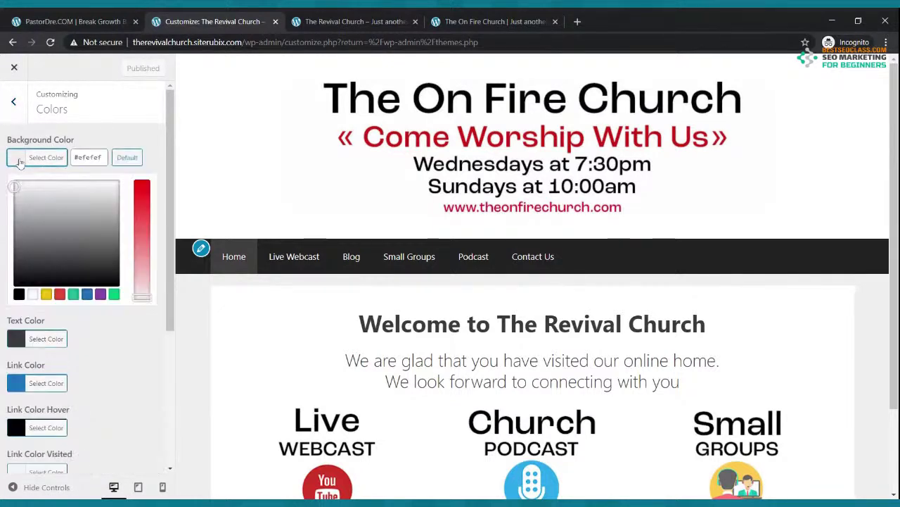
mouse_move(47, 217)
mouse_down()
mouse_move(60, 214)
mouse_move(71, 253)
mouse_move(97, 223)
mouse_move(97, 279)
mouse_move(88, 261)
mouse_up()
click(59, 294)
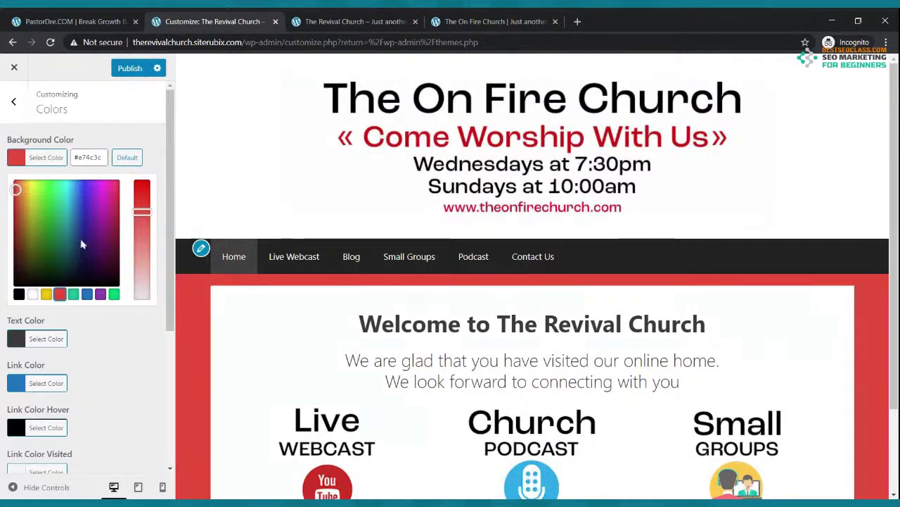
drag(18, 192, 16, 220)
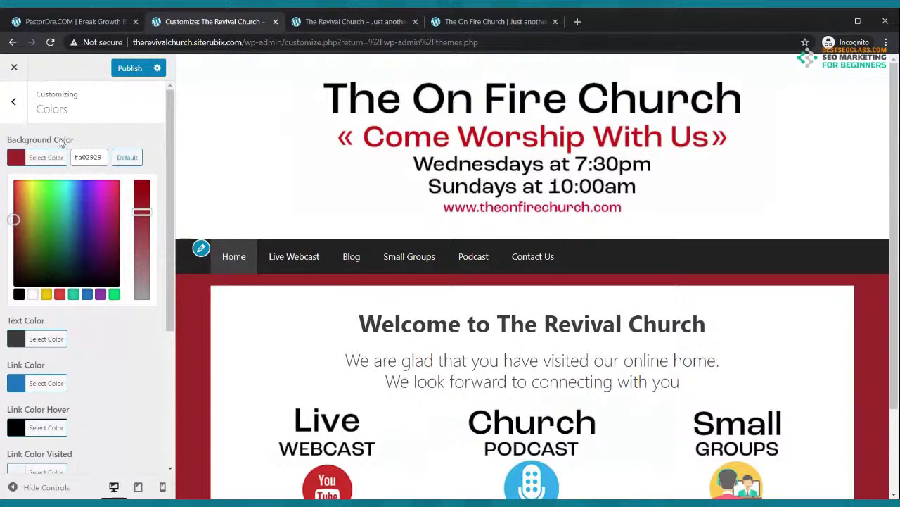
click(127, 70)
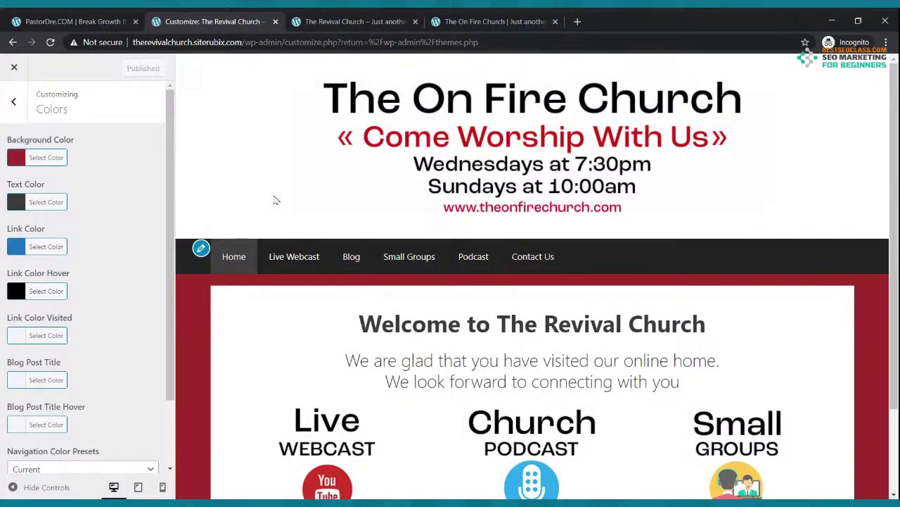
click(13, 102)
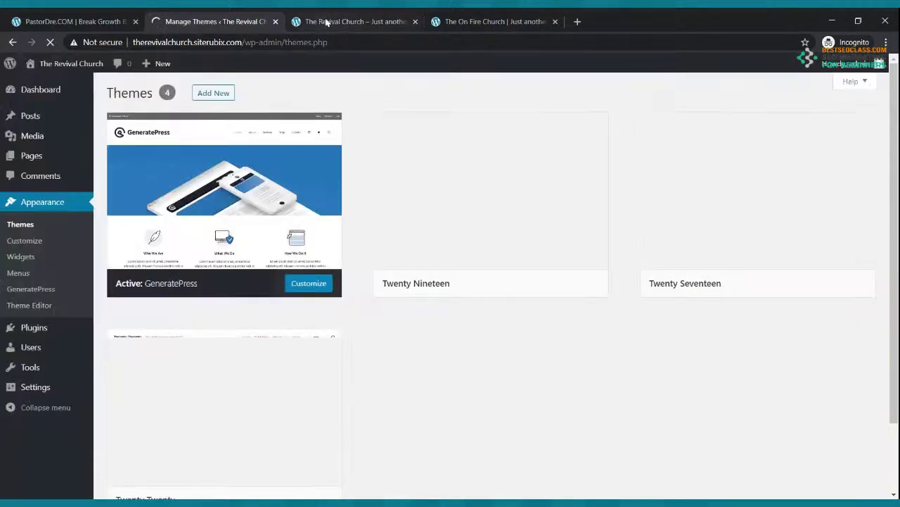
View the live site's new red background, then go to the Pages list
click(326, 22)
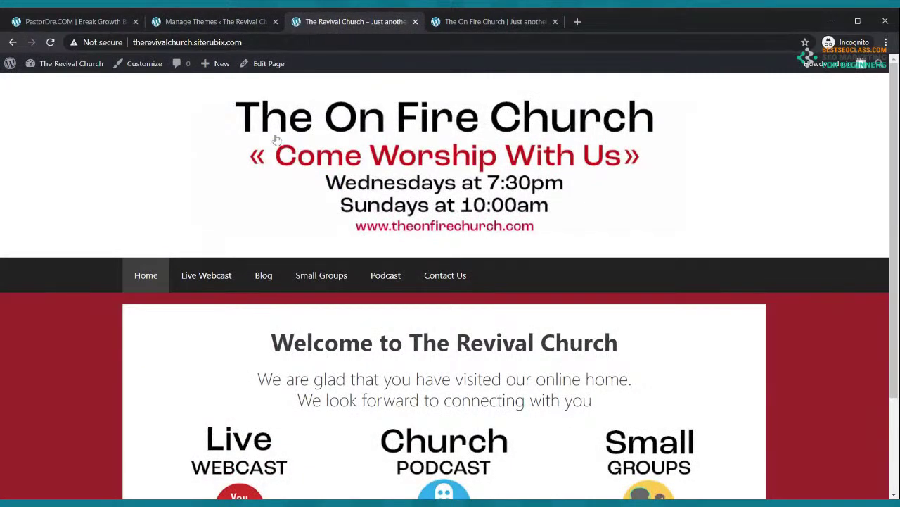
click(228, 22)
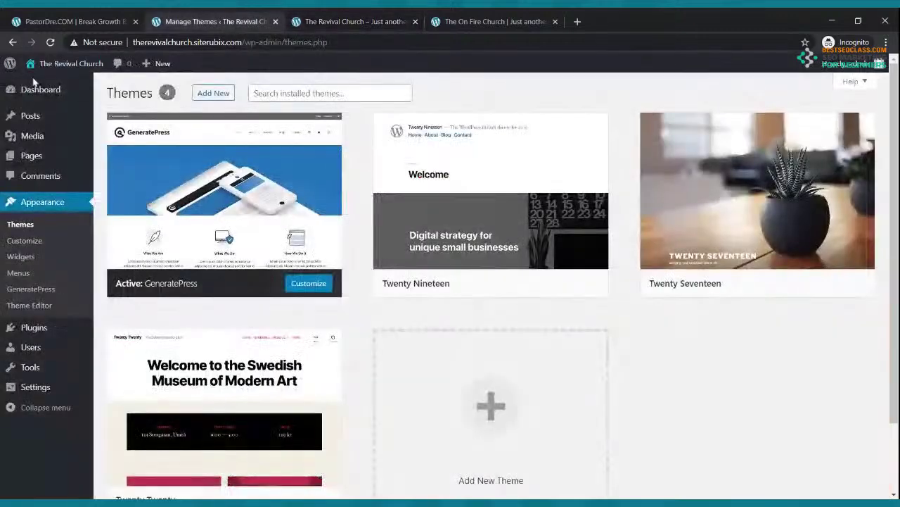
mouse_move(34, 119)
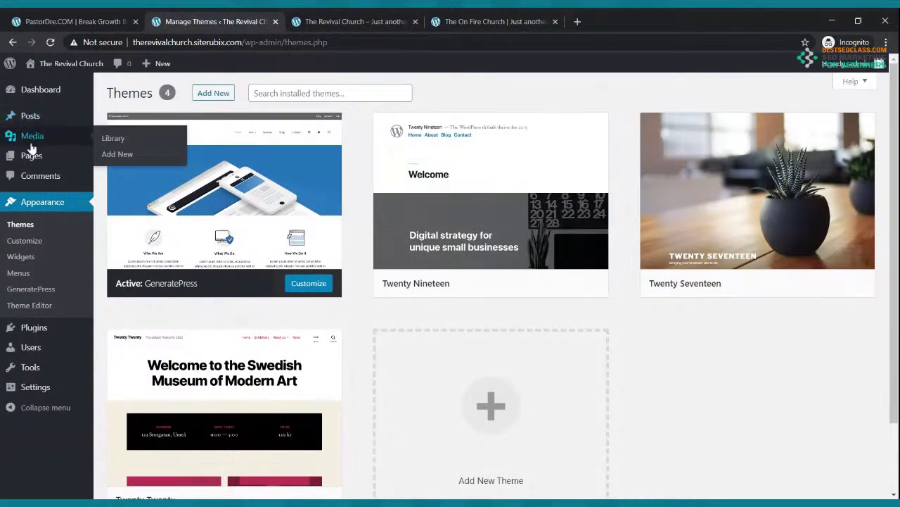
click(31, 156)
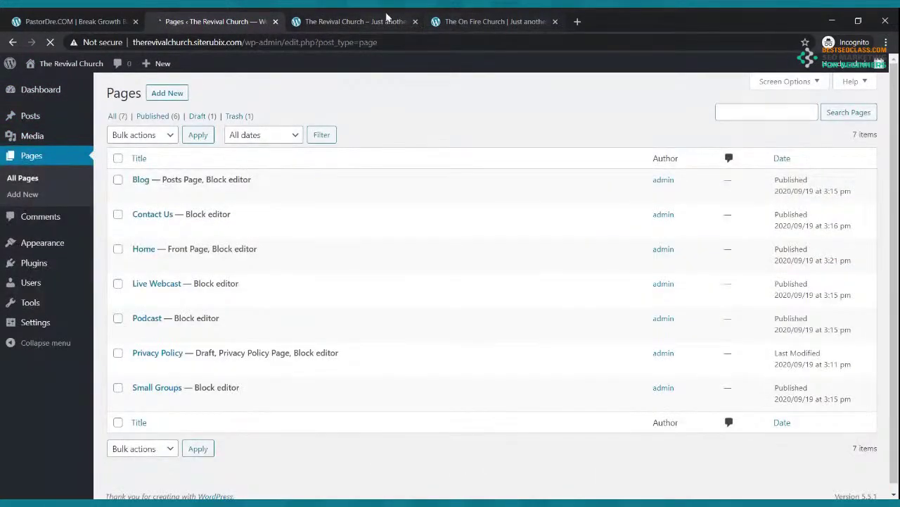
Compare both live church sites, then open the Home page in the block editor
click(380, 21)
scroll(357, 317, down, 2)
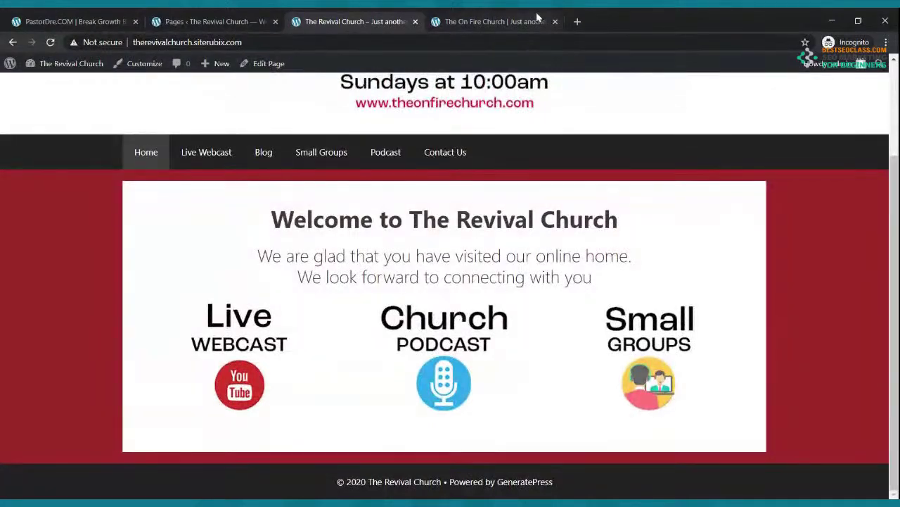
click(512, 24)
scroll(516, 438, down, 1)
scroll(495, 245, up, 2)
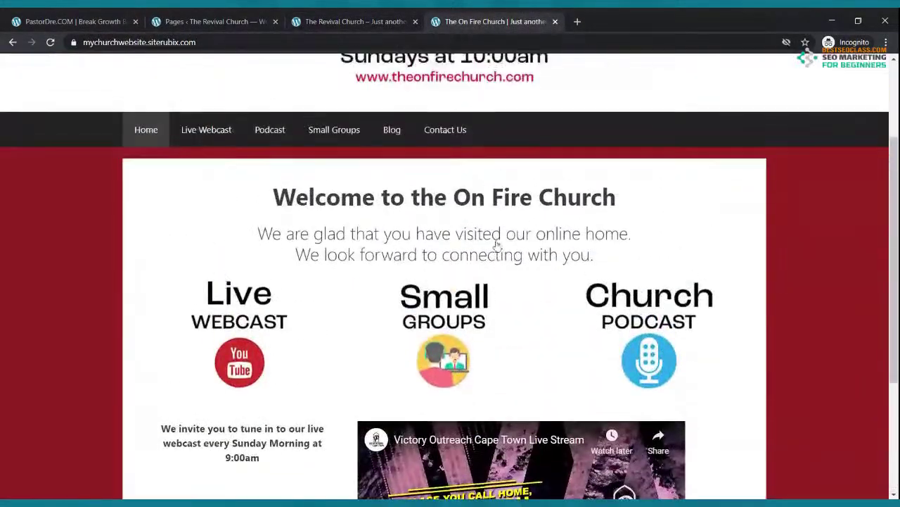
click(218, 23)
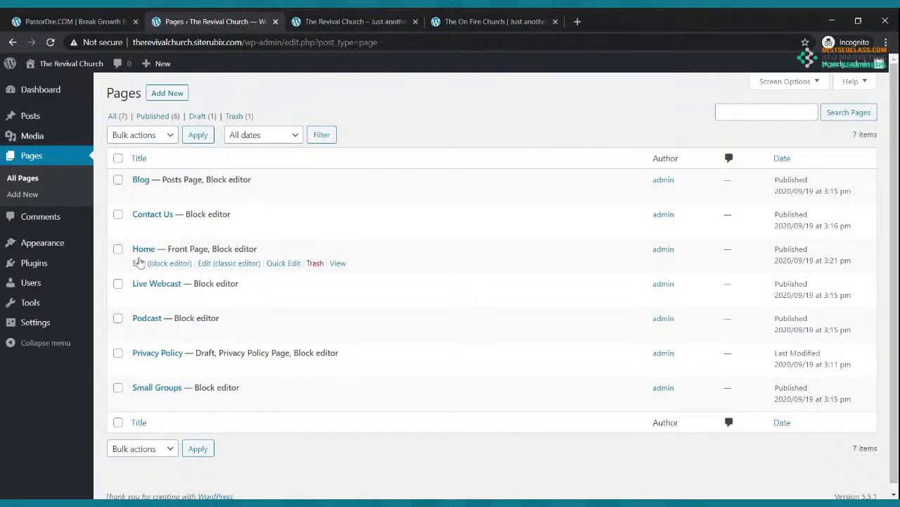
click(140, 264)
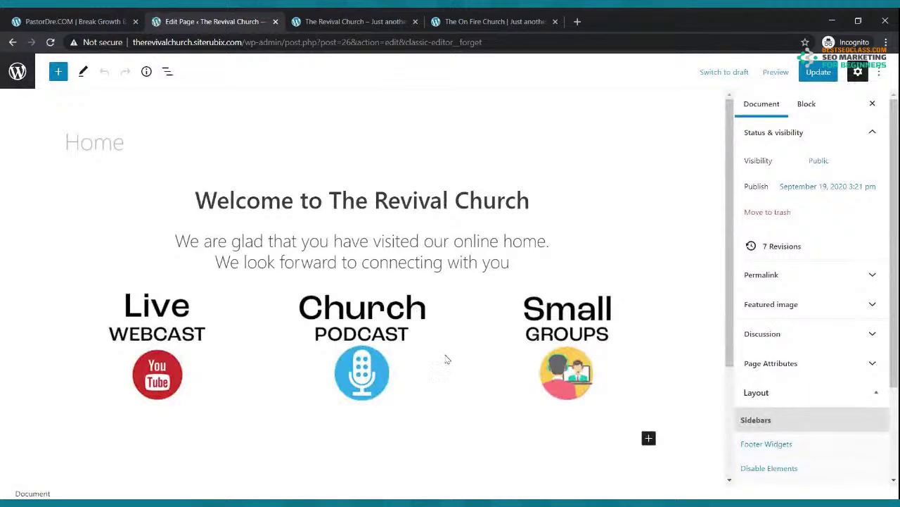
Add a one-third / two-thirds Columns block with a paragraph in the left column
scroll(493, 295, down, 2)
click(648, 278)
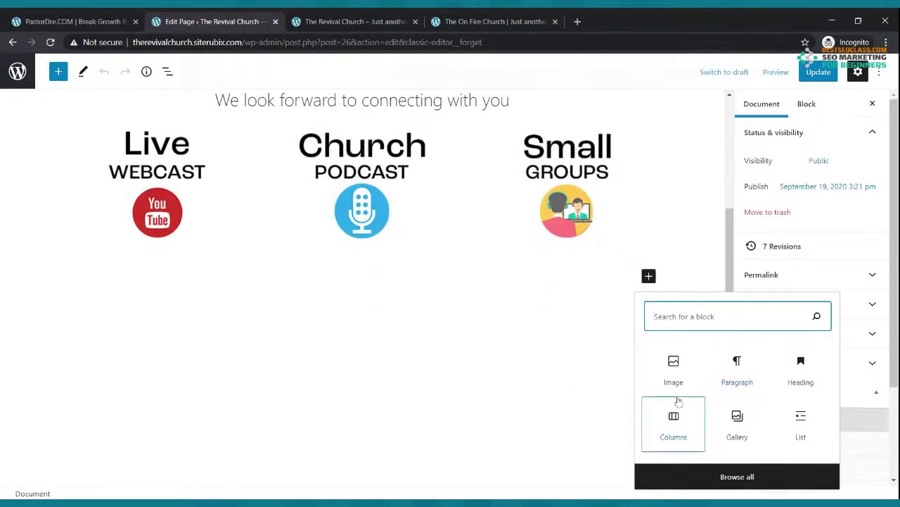
click(674, 420)
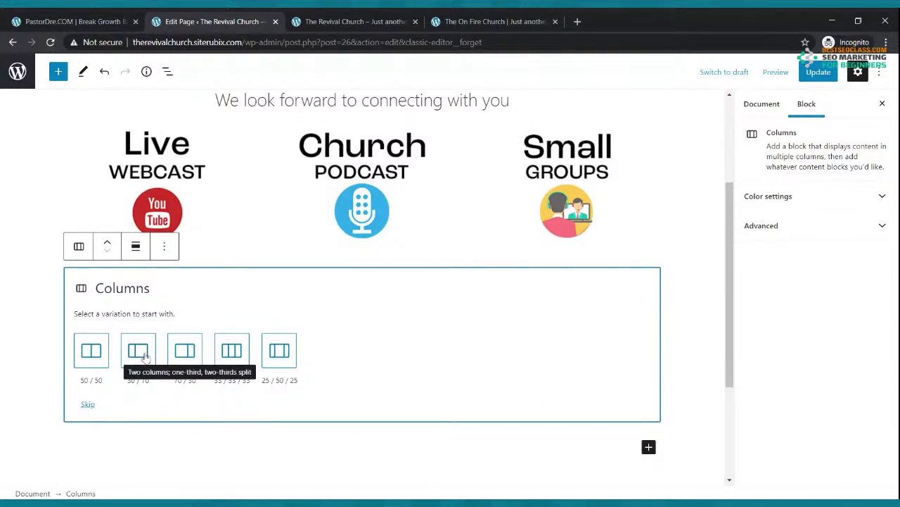
click(144, 357)
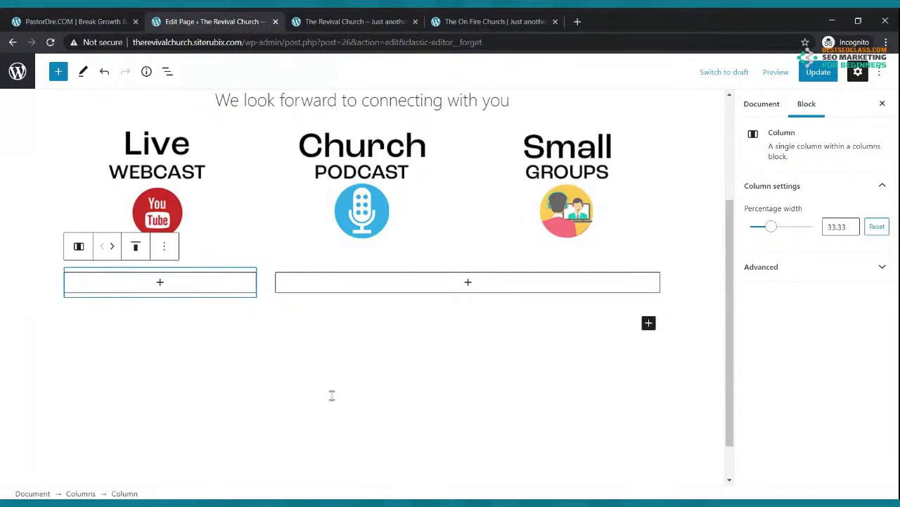
click(160, 282)
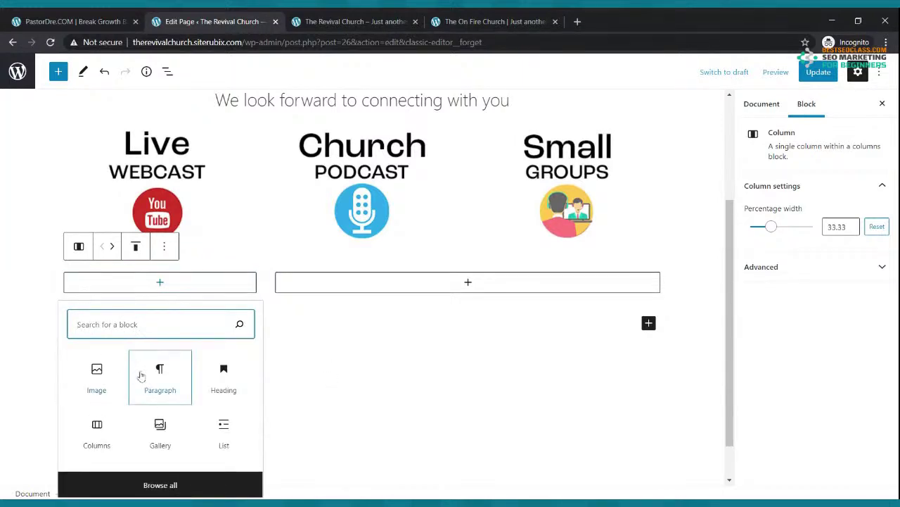
click(150, 376)
Paste the On Fire Church webcast invitation, end it with 'We hope you enjoy the service.', and save
click(454, 20)
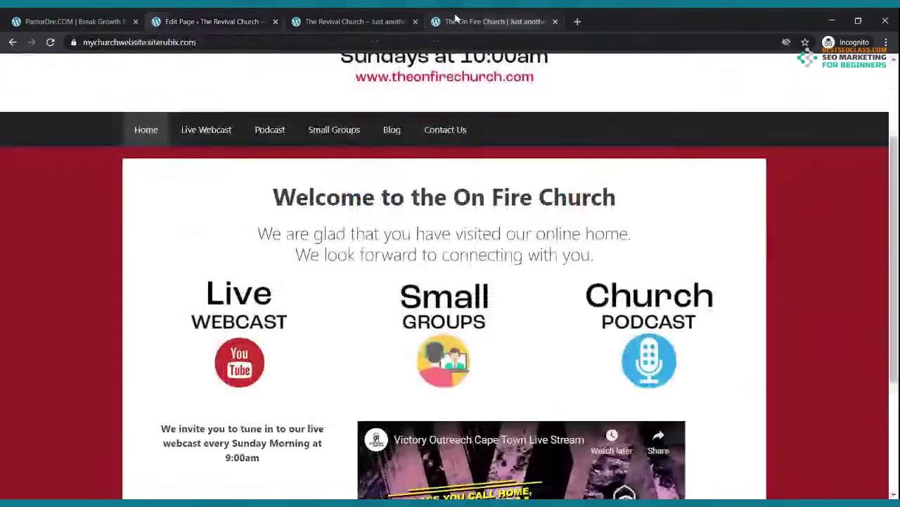
drag(267, 460, 161, 430)
key(ctrl+c)
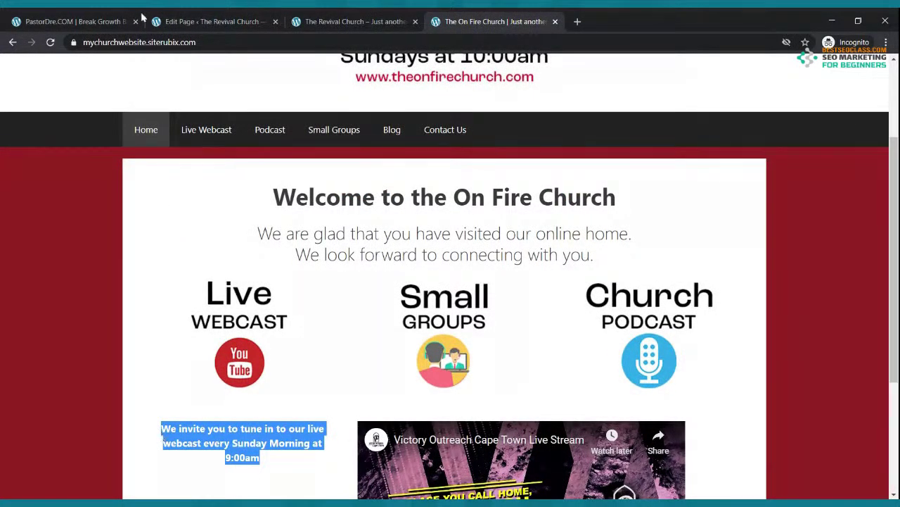
click(176, 21)
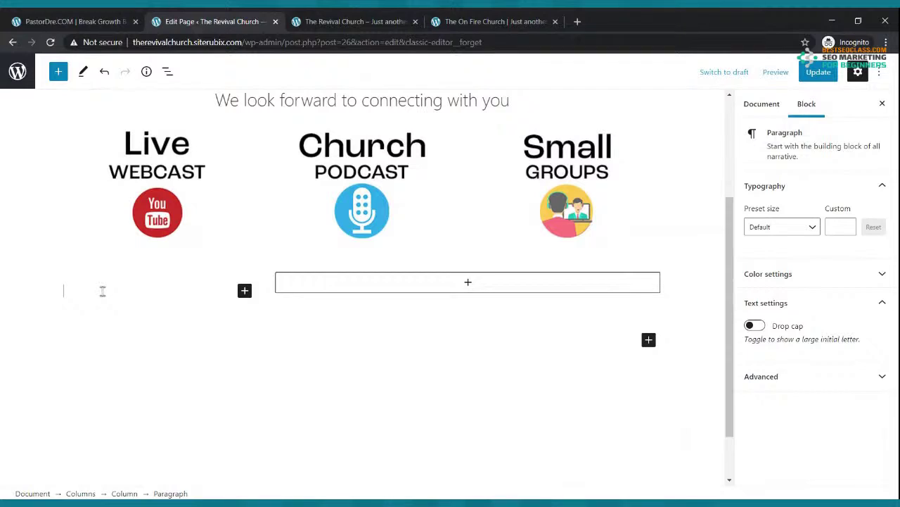
key(ctrl+v)
click(166, 327)
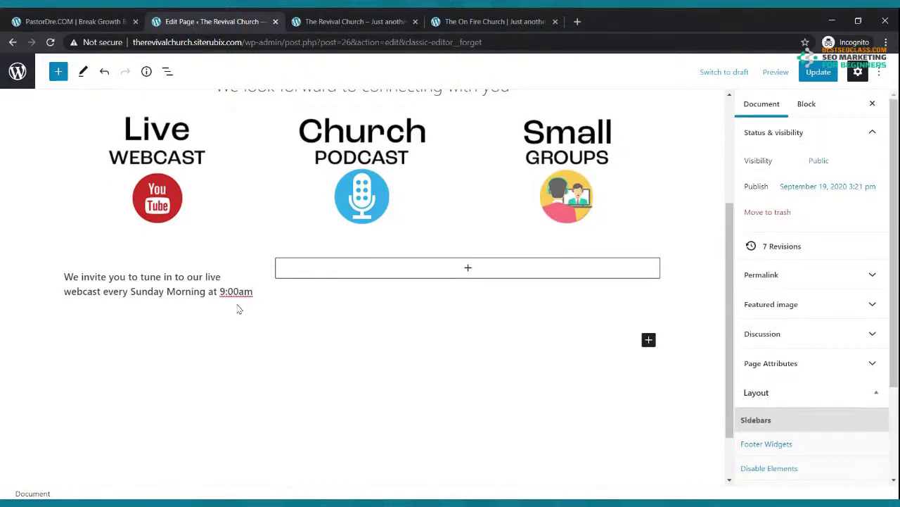
click(261, 298)
click(254, 292)
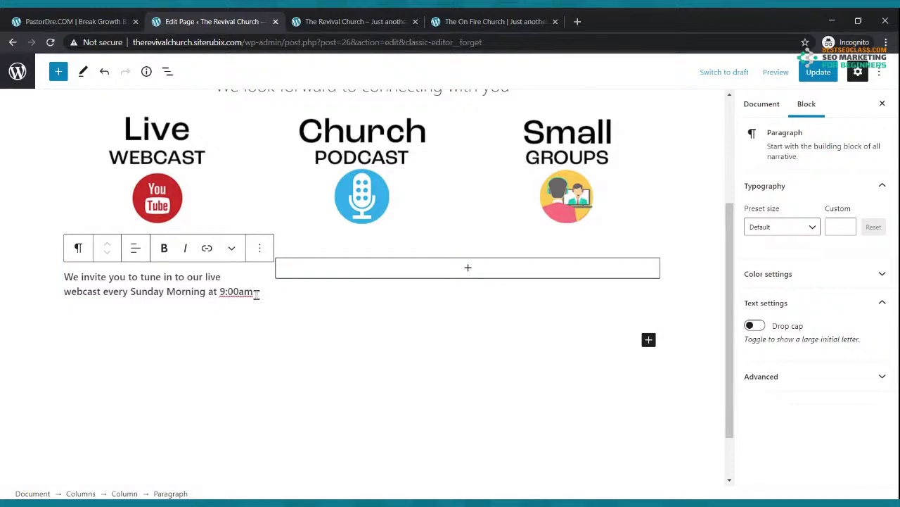
text(. We)
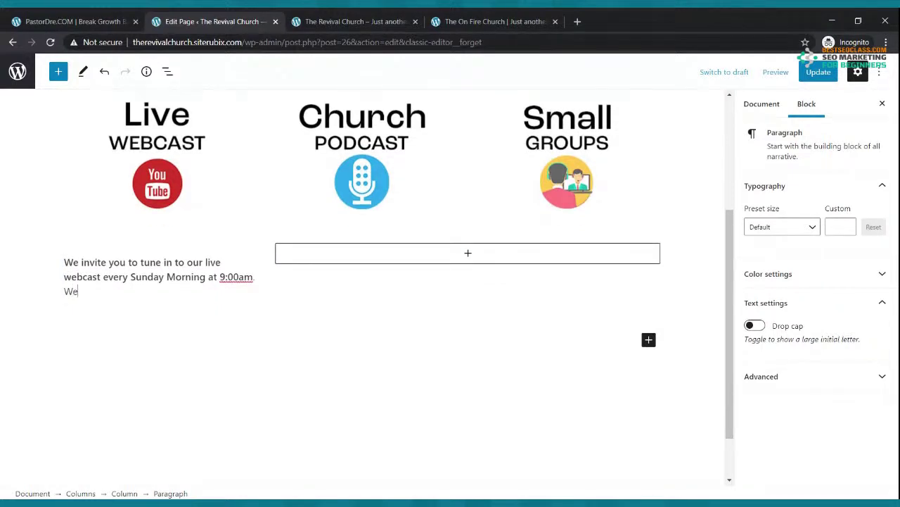
text( hope you enjoy the service.)
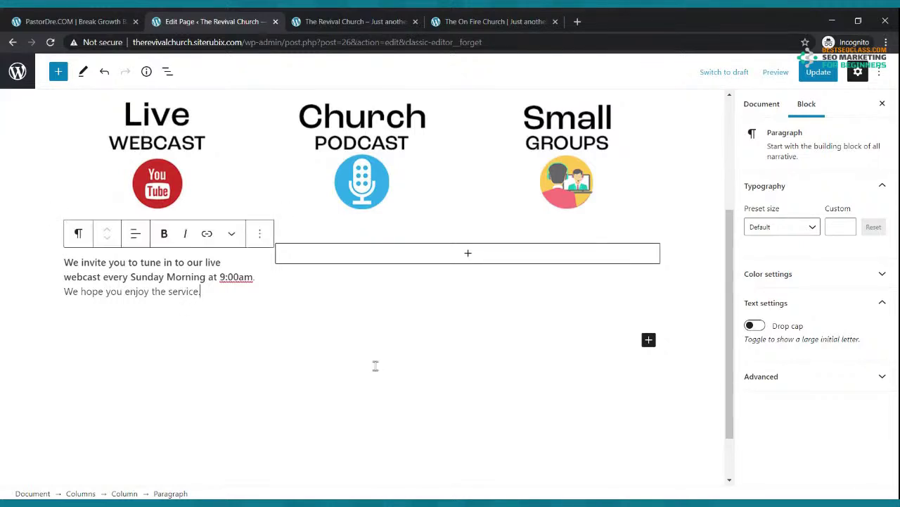
click(818, 72)
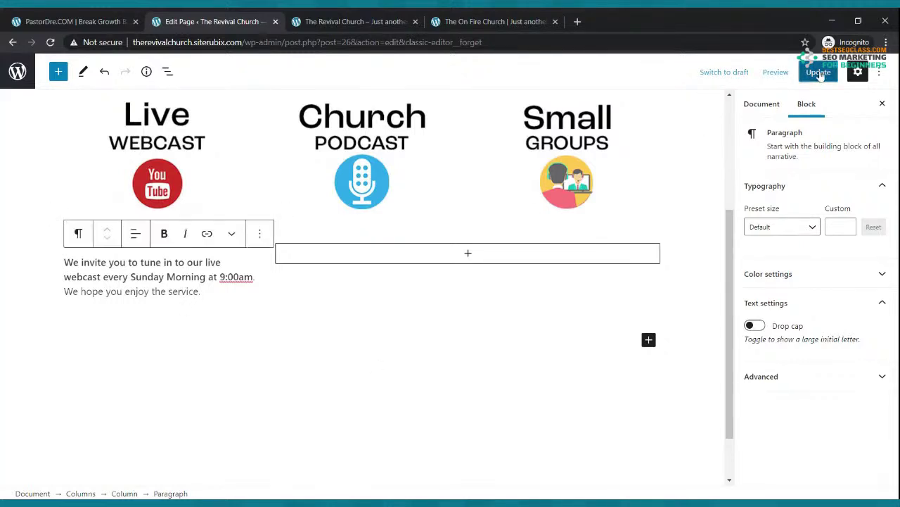
Add an empty YouTube embed block to the right column
click(467, 254)
text(video)
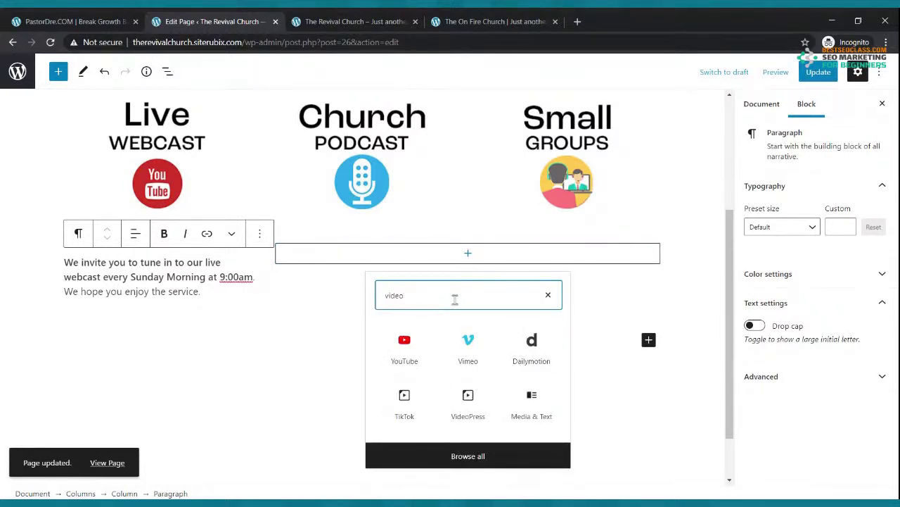
click(402, 349)
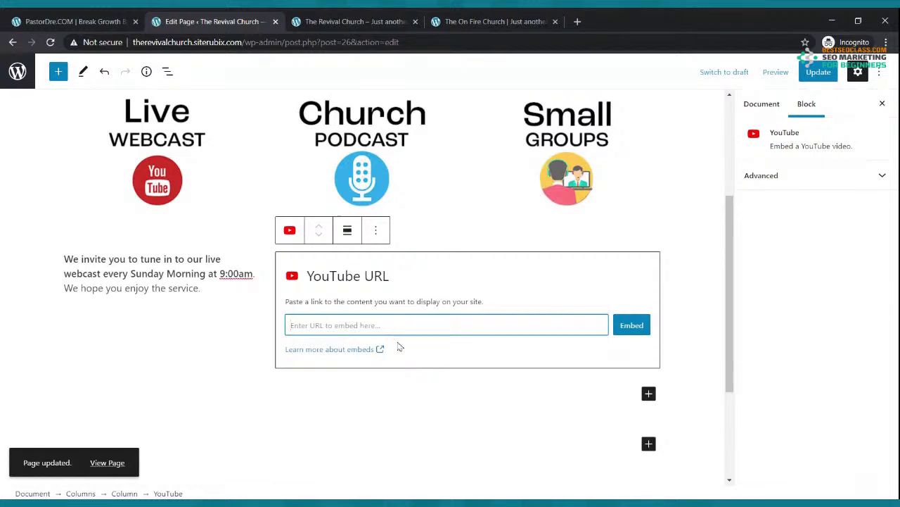
click(577, 22)
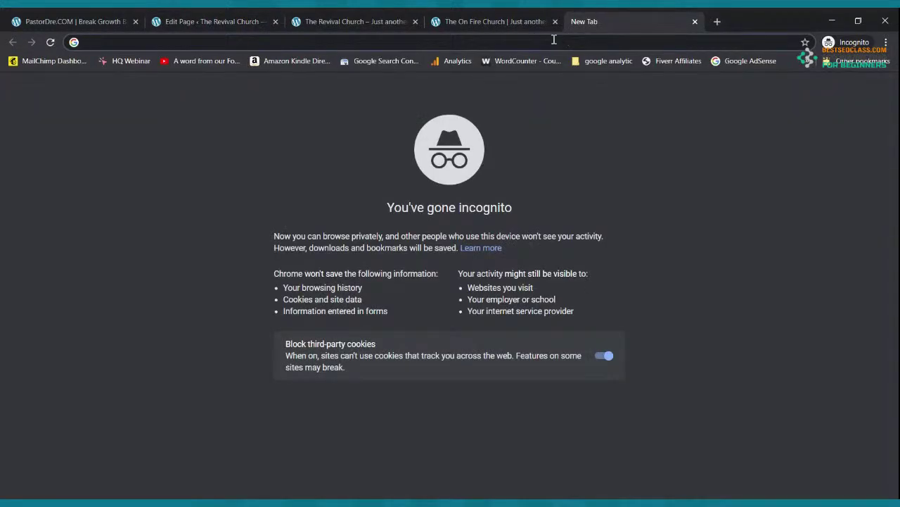
Go to youtube.com and search for 'pastordre'
text(youtbe)
key(BackSpace)
key(BackSpace)
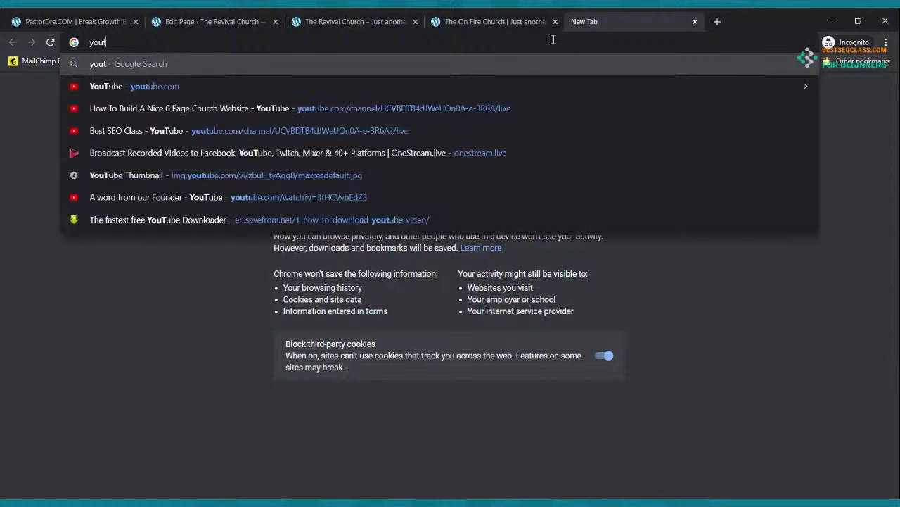
text(ube.com)
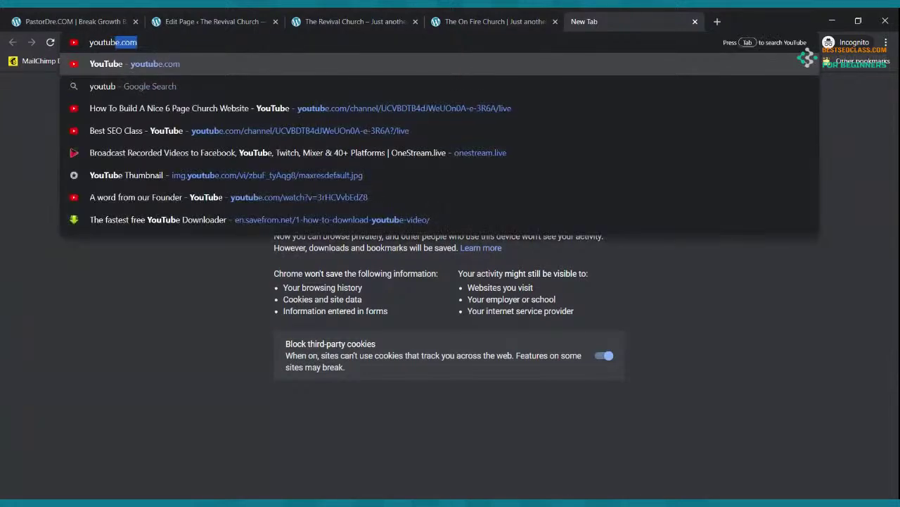
key(Return)
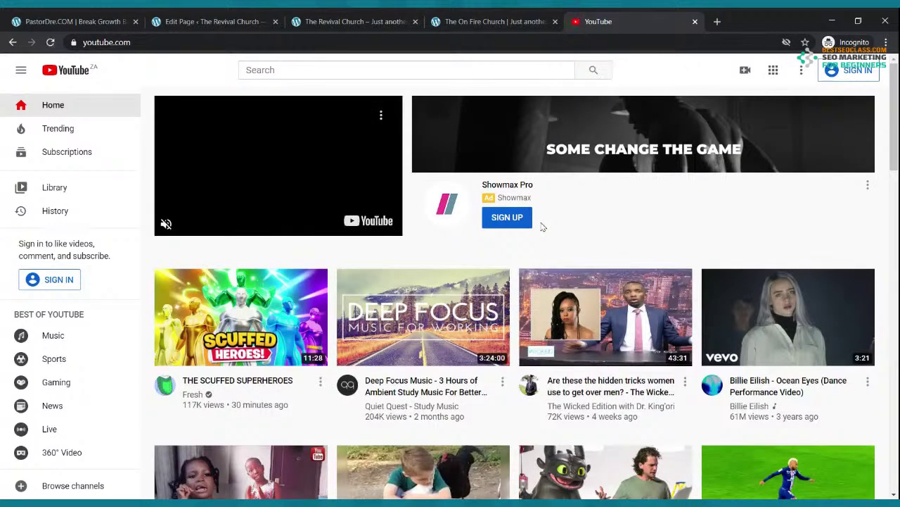
click(553, 73)
text(pastordre)
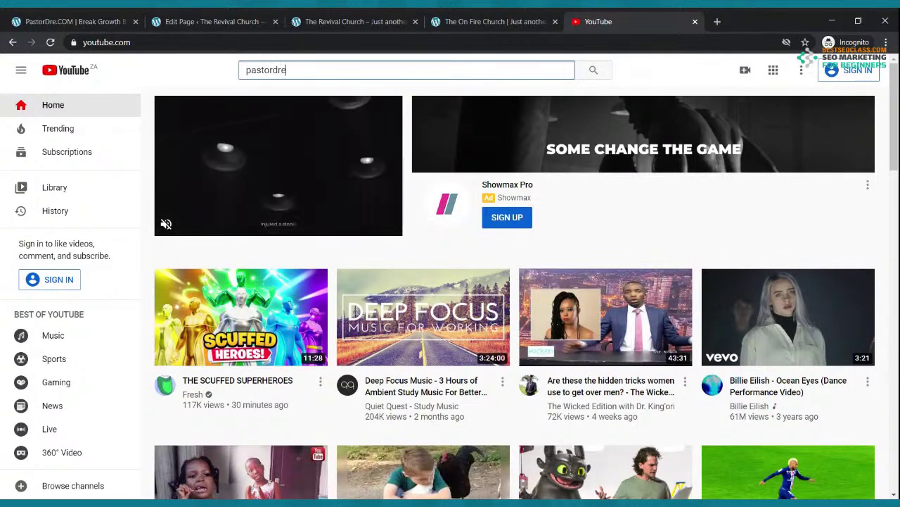
key(Return)
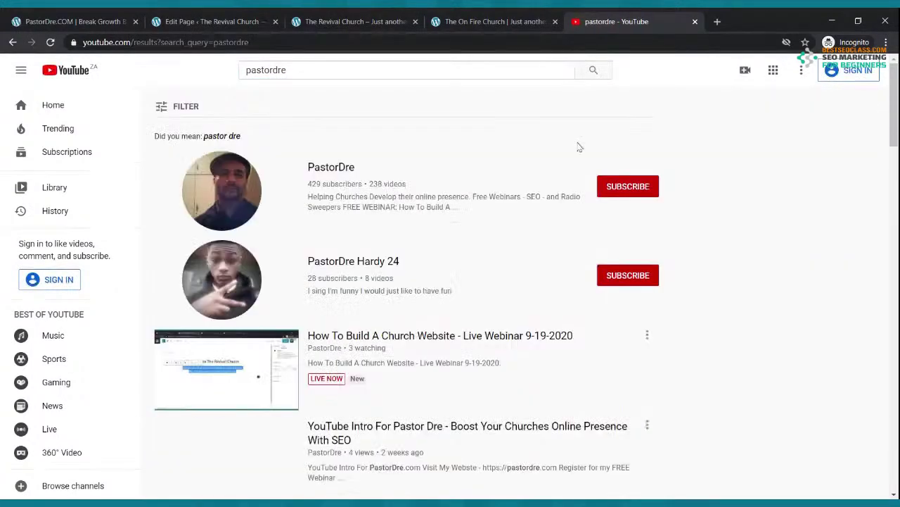
Open and pause the intro video, then copy its youtu.be share link
scroll(450, 249, down, 2)
scroll(455, 248, down, 2)
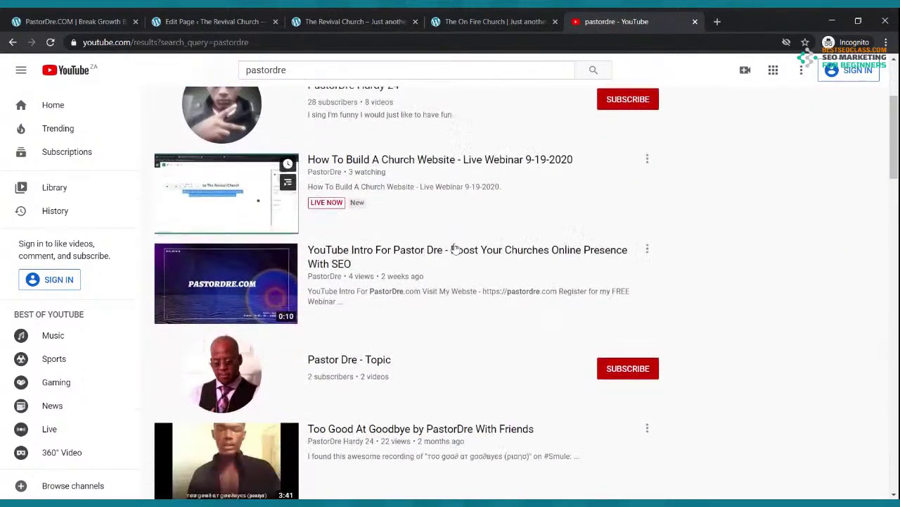
click(205, 272)
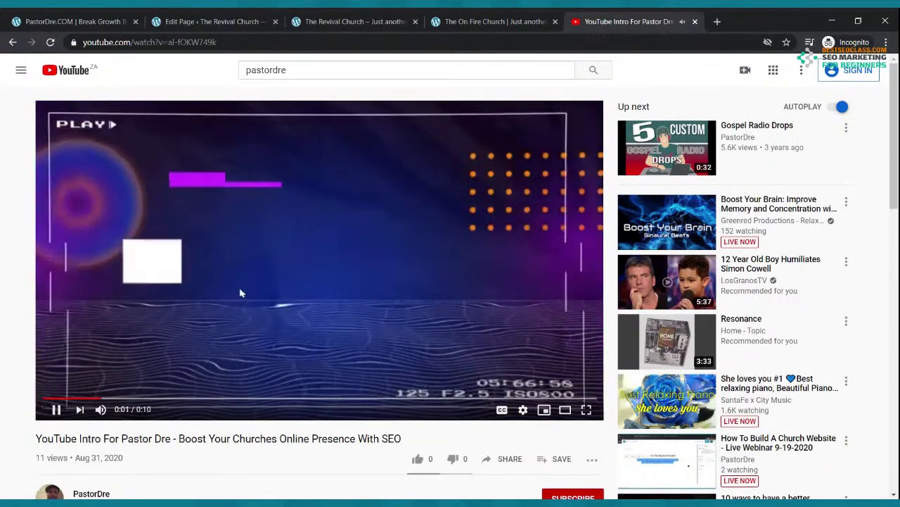
click(56, 409)
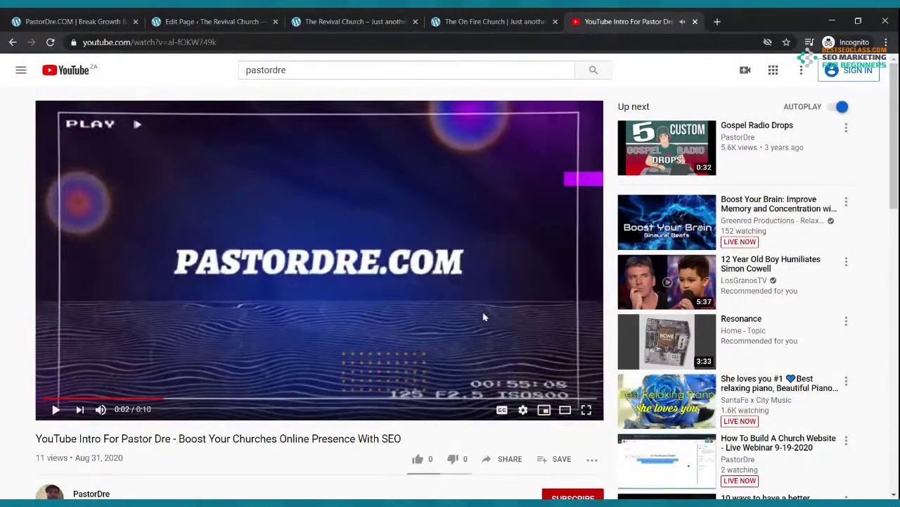
scroll(483, 318, down, 1)
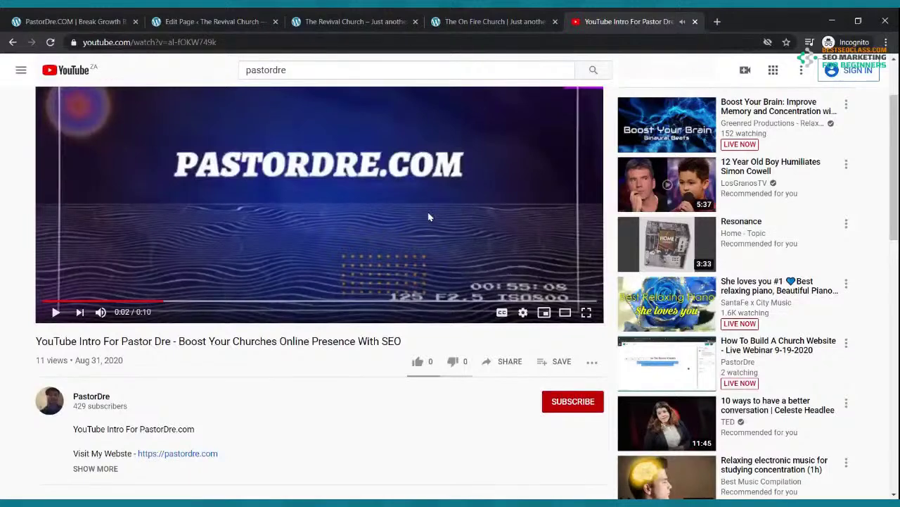
click(510, 362)
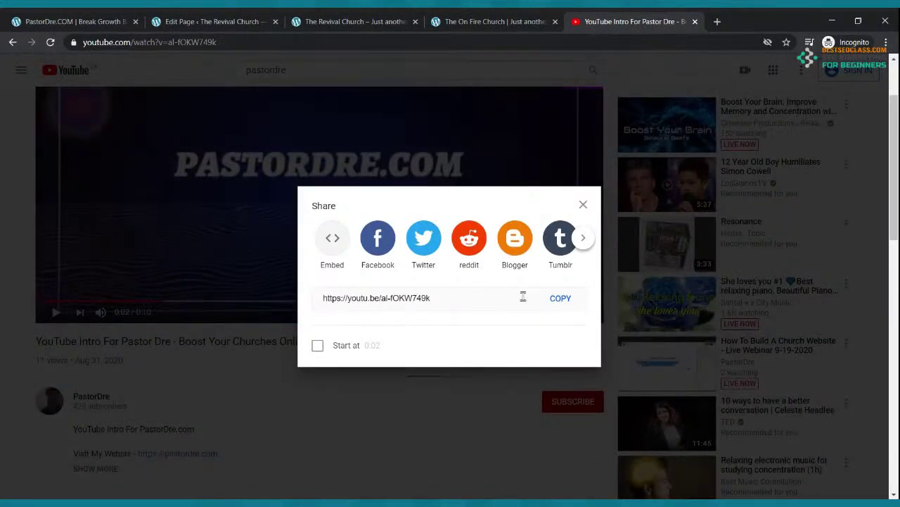
click(560, 297)
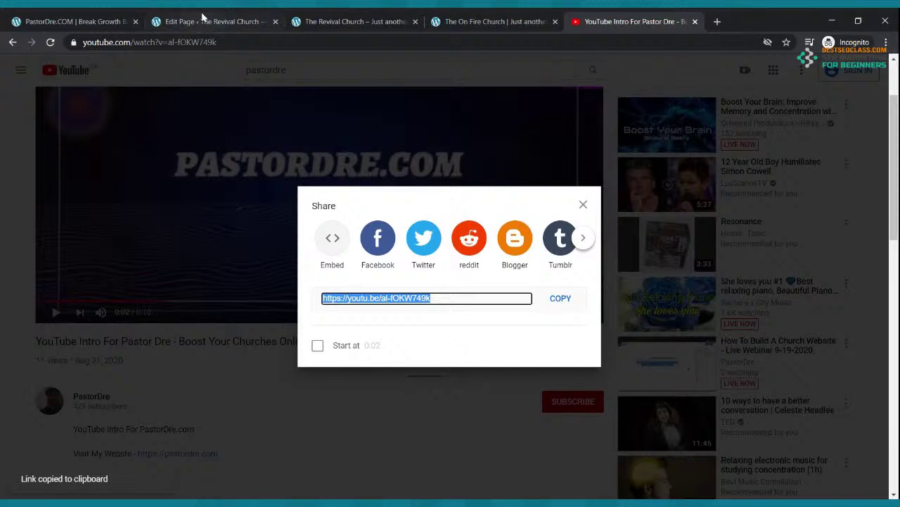
click(204, 18)
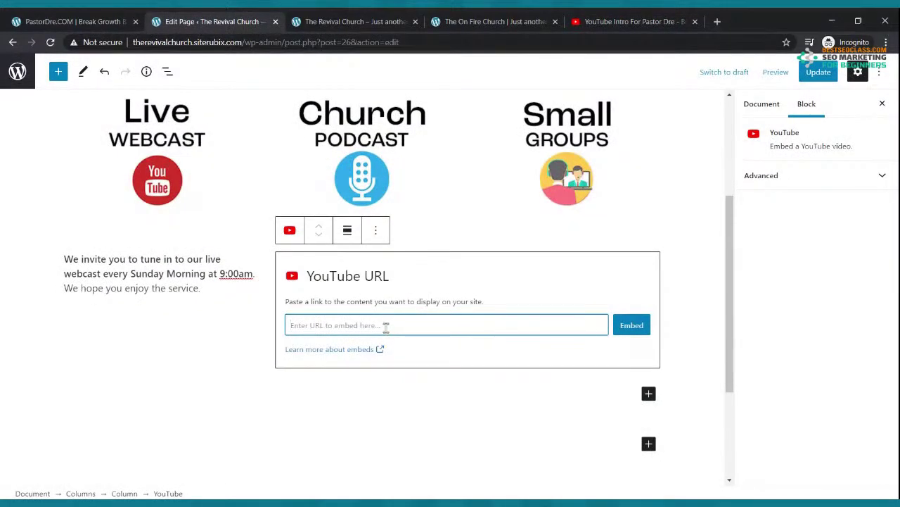
Embed the pasted YouTube intro video on the Home page, update it, and reload the live site
key(ctrl+v)
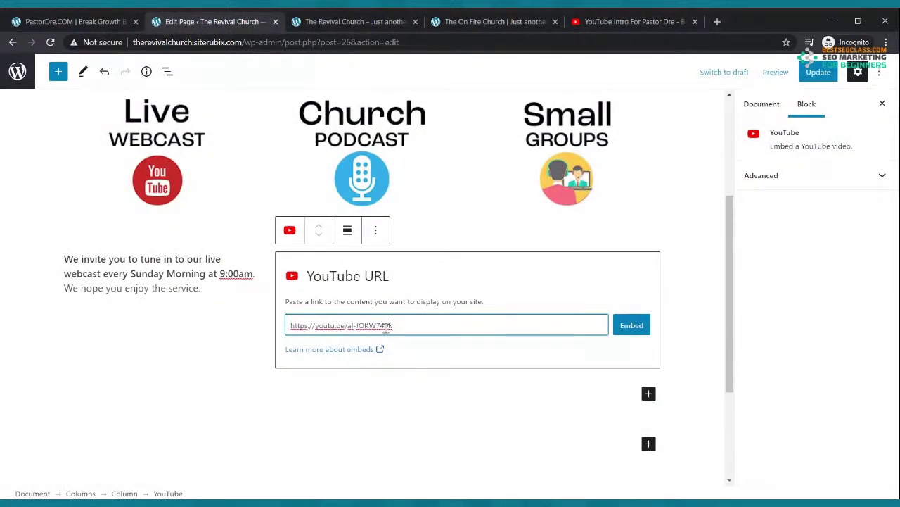
click(631, 328)
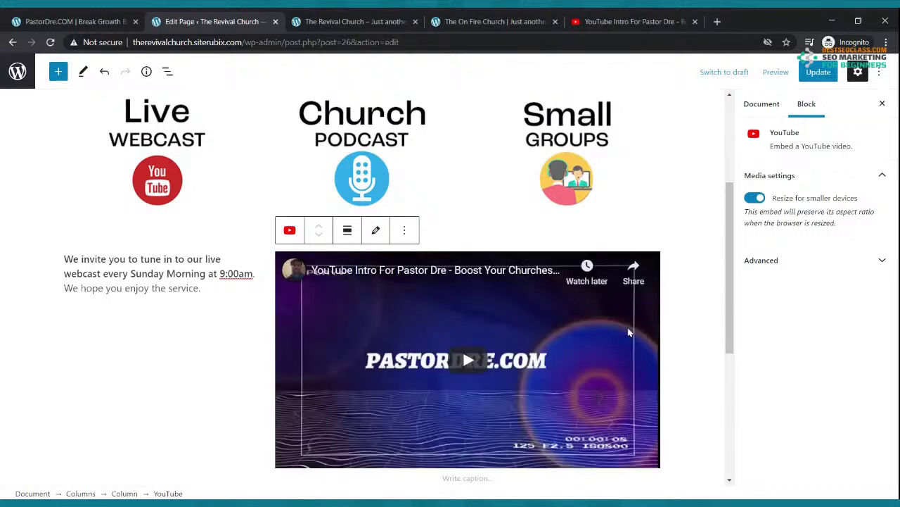
click(818, 72)
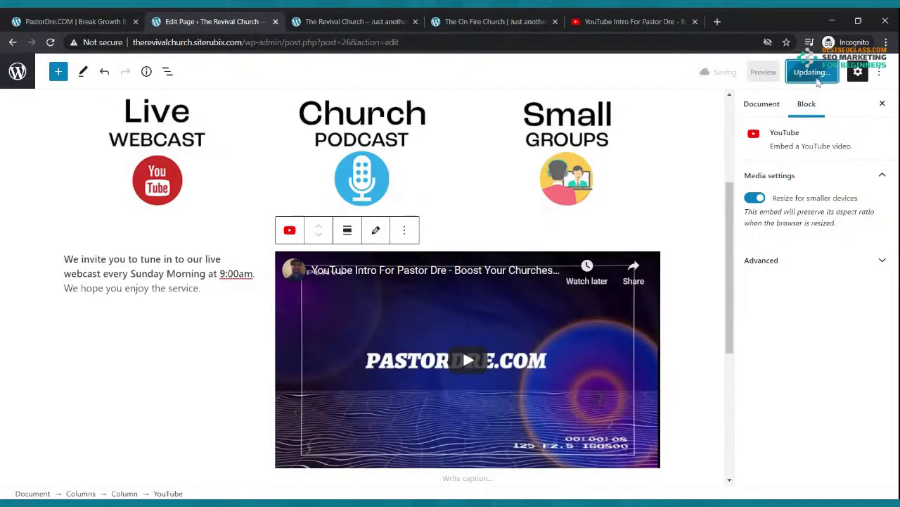
click(326, 16)
click(50, 43)
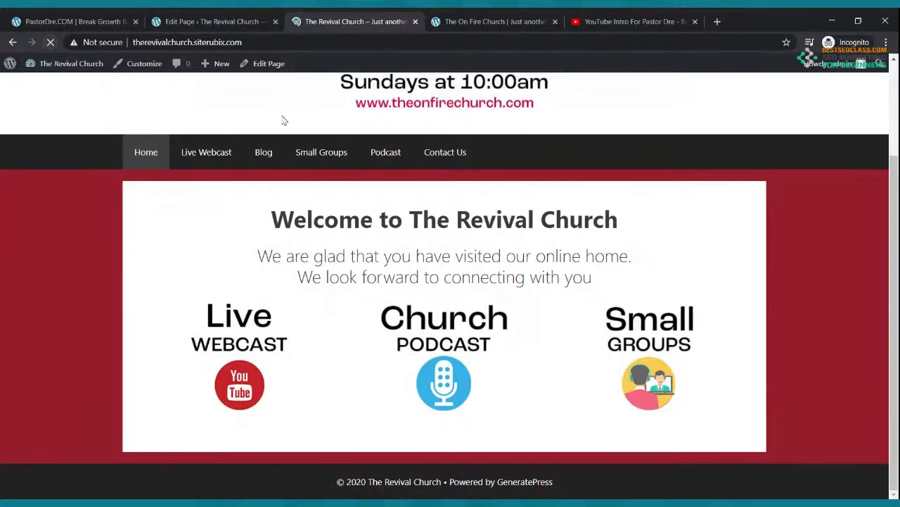
Play the embedded intro video on the live Home page
scroll(294, 149, down, 3)
scroll(298, 149, down, 1)
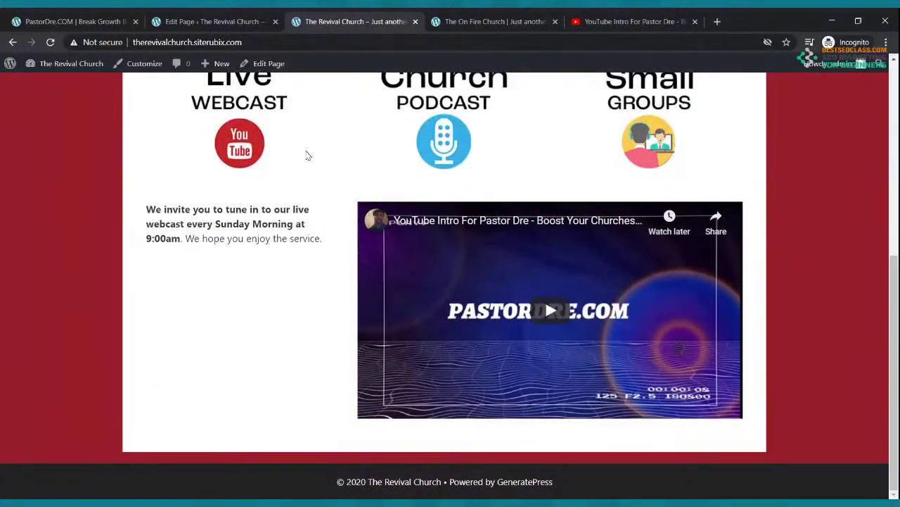
scroll(302, 148, up, 3)
scroll(307, 145, up, 3)
scroll(310, 147, down, 6)
click(540, 299)
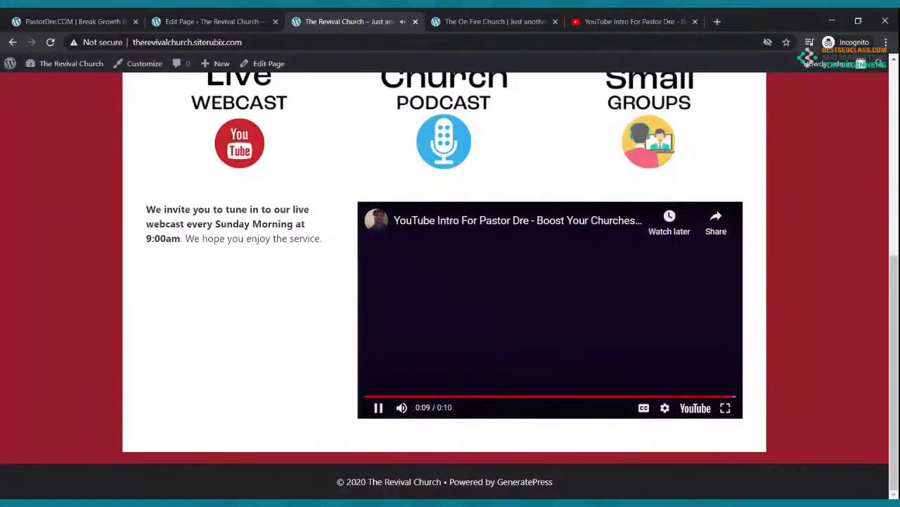
scroll(508, 231, up, 4)
scroll(508, 232, down, 4)
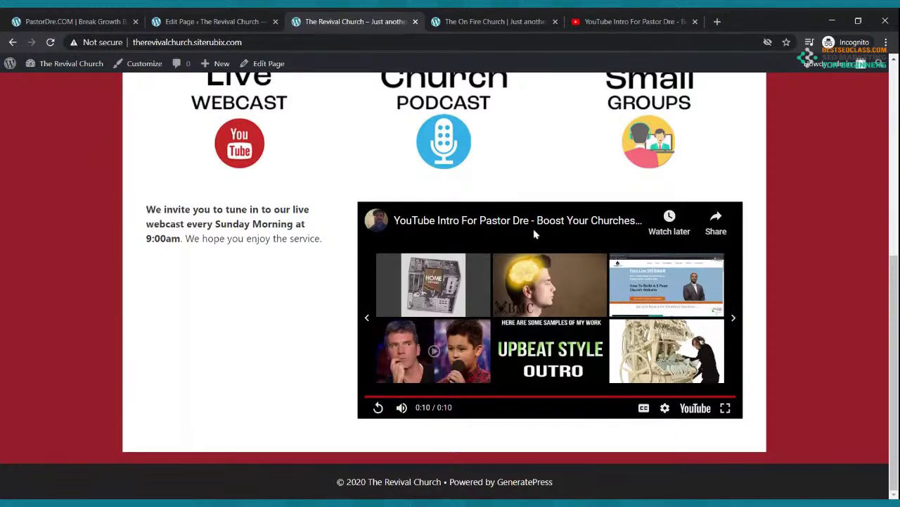
scroll(600, 258, up, 2)
scroll(600, 258, up, 4)
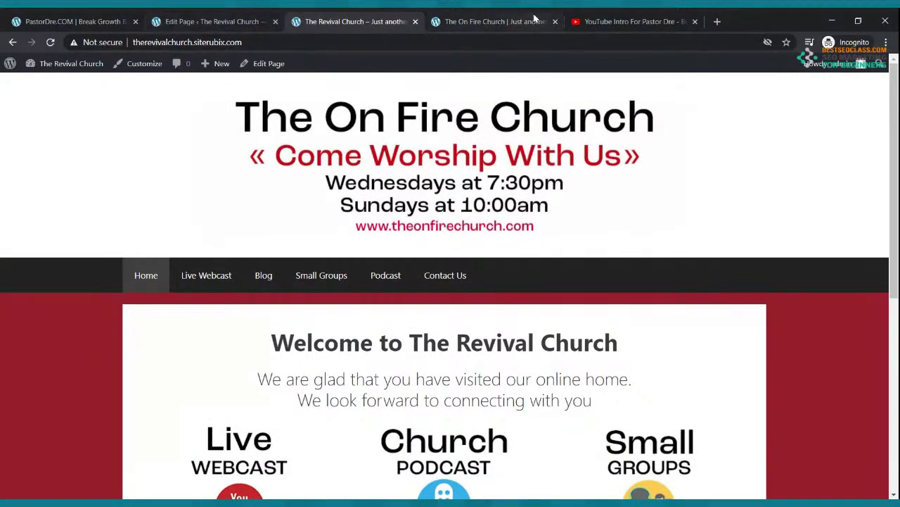
Close the YouTube tab and return from the editor to the All Pages list
click(611, 21)
key(Escape)
click(695, 21)
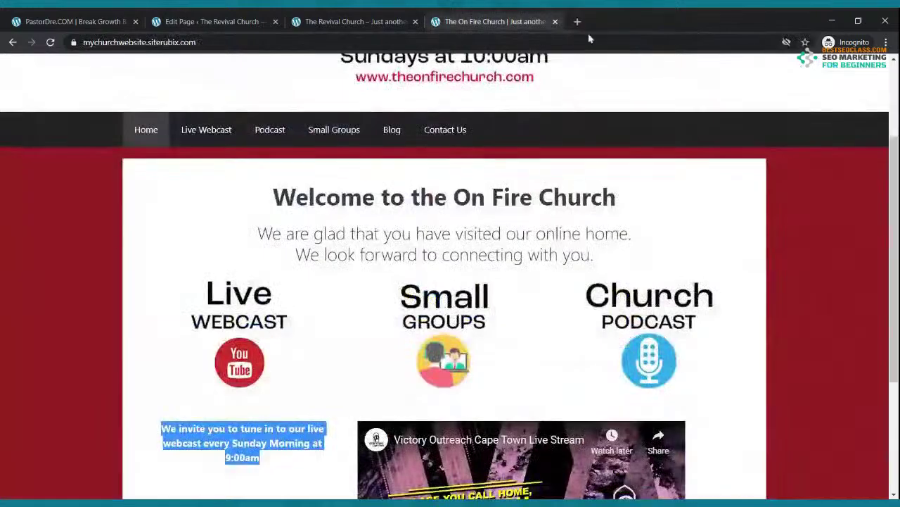
click(225, 22)
click(13, 42)
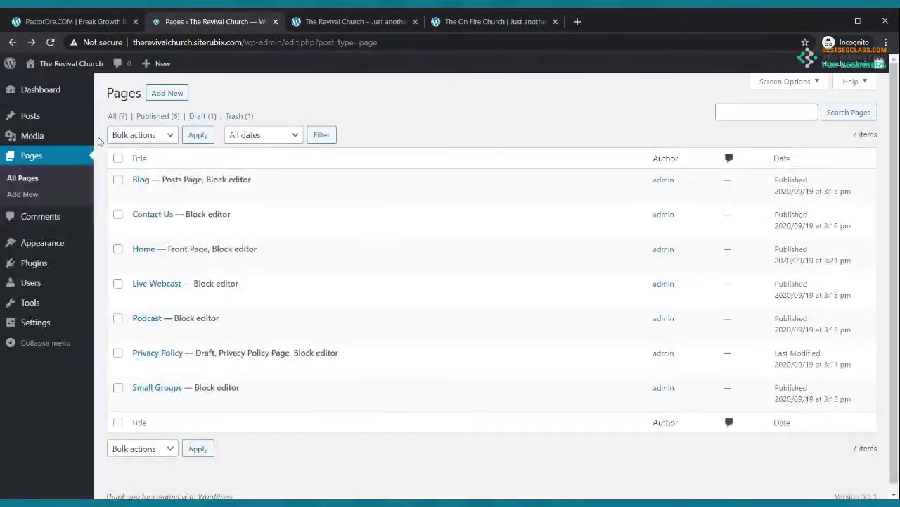
Start editing Live Webcast, then compare the On Fire Church and Revival Church home pages
mouse_move(151, 299)
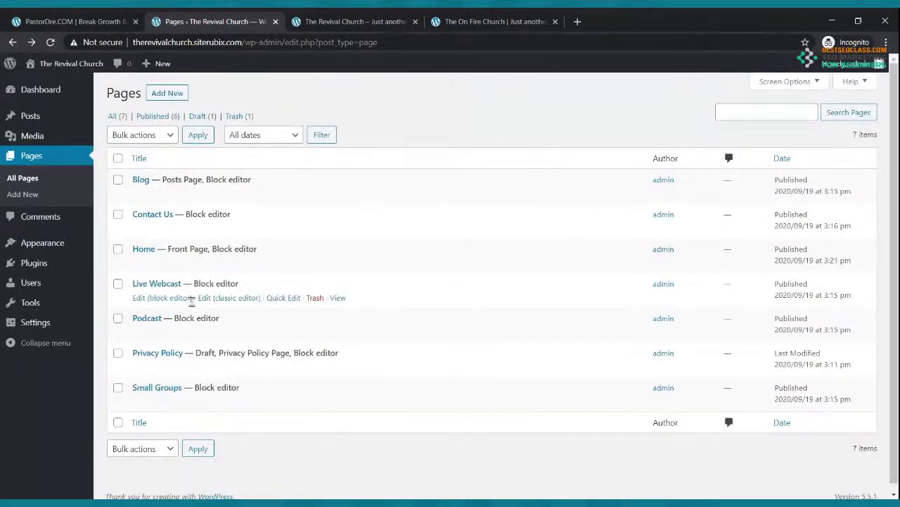
click(141, 300)
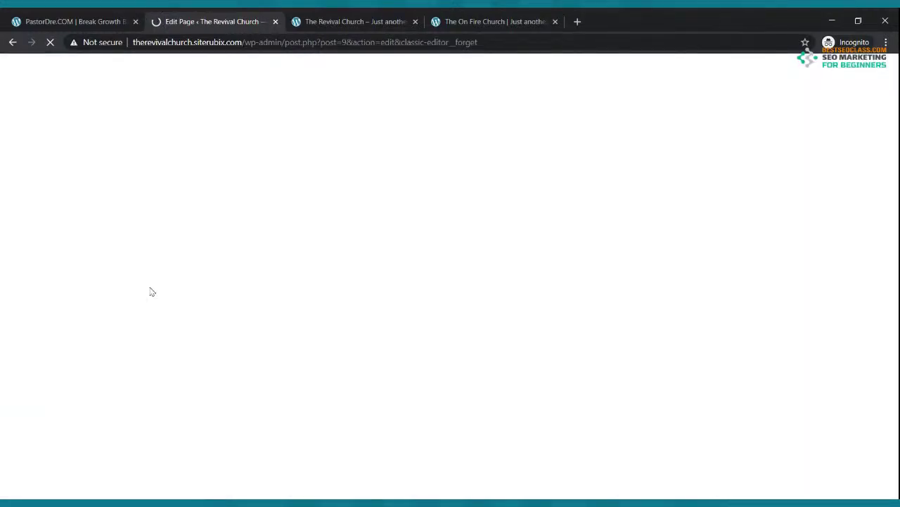
click(461, 22)
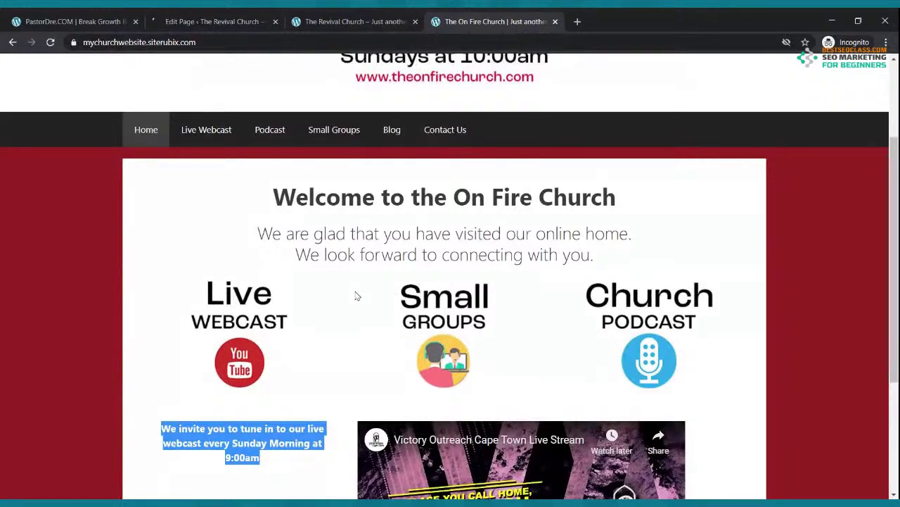
click(720, 273)
scroll(579, 298, up, 3)
scroll(579, 298, down, 5)
click(394, 21)
scroll(388, 258, down, 5)
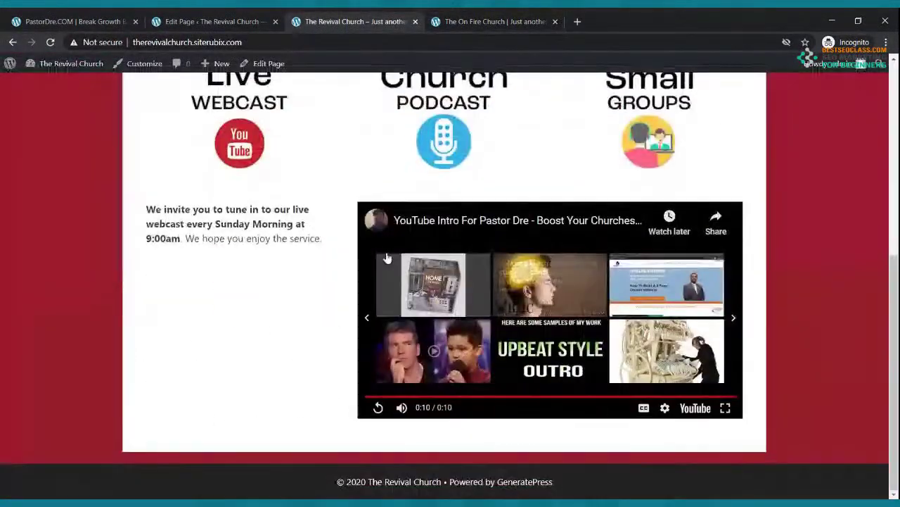
scroll(388, 259, up, 4)
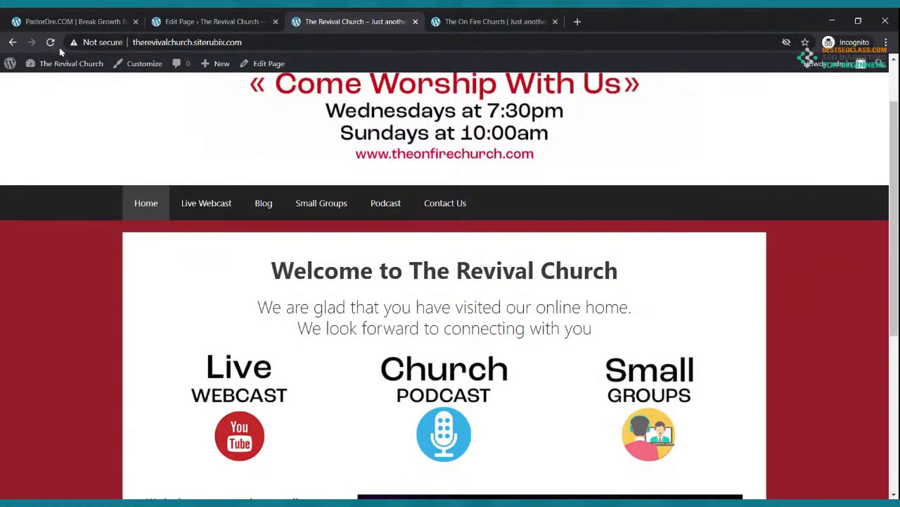
scroll(448, 328, down, 4)
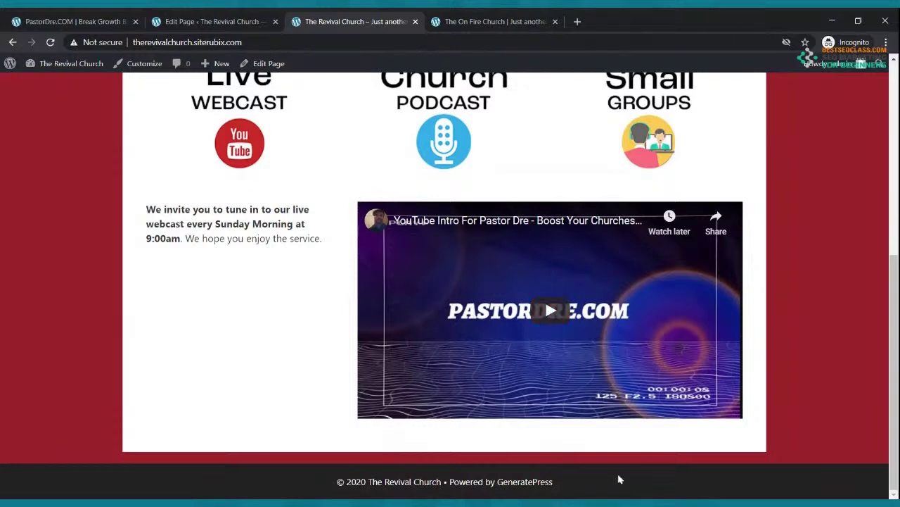
scroll(616, 478, up, 5)
Return to the Pages list and open Live Webcast in the block editor
click(198, 26)
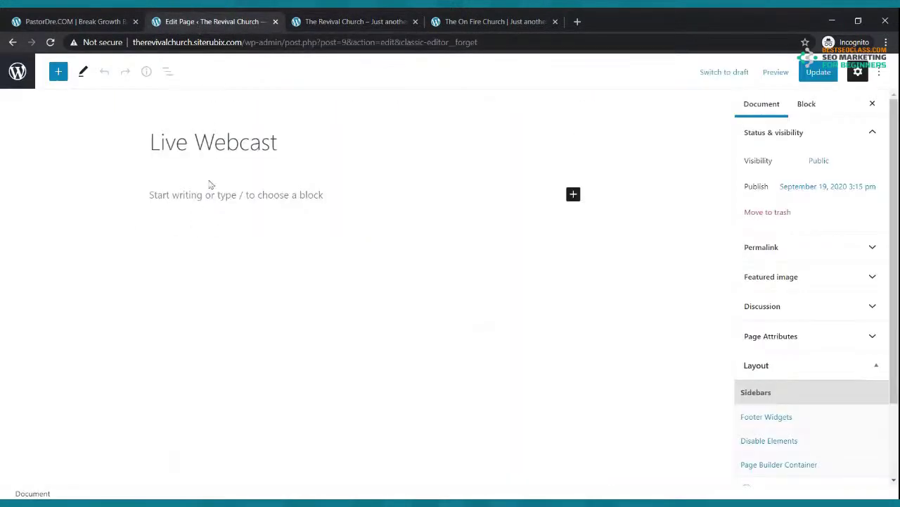
click(13, 42)
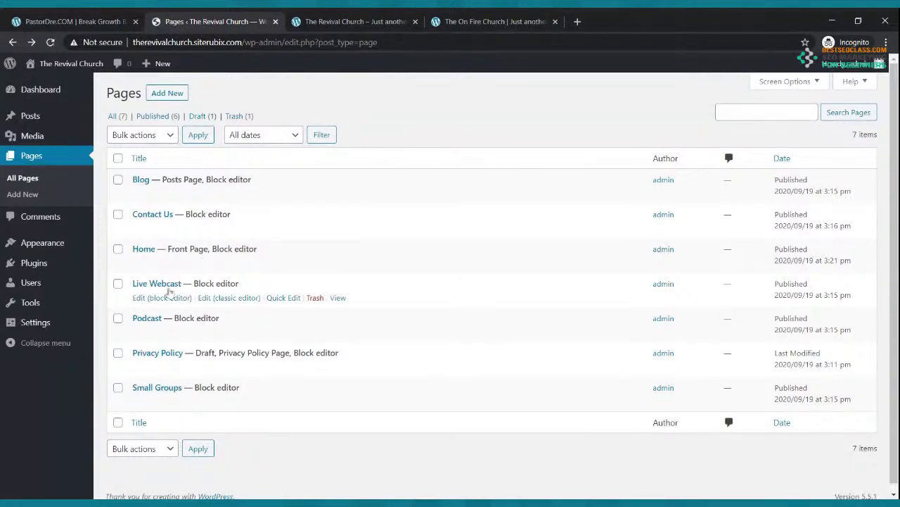
click(164, 298)
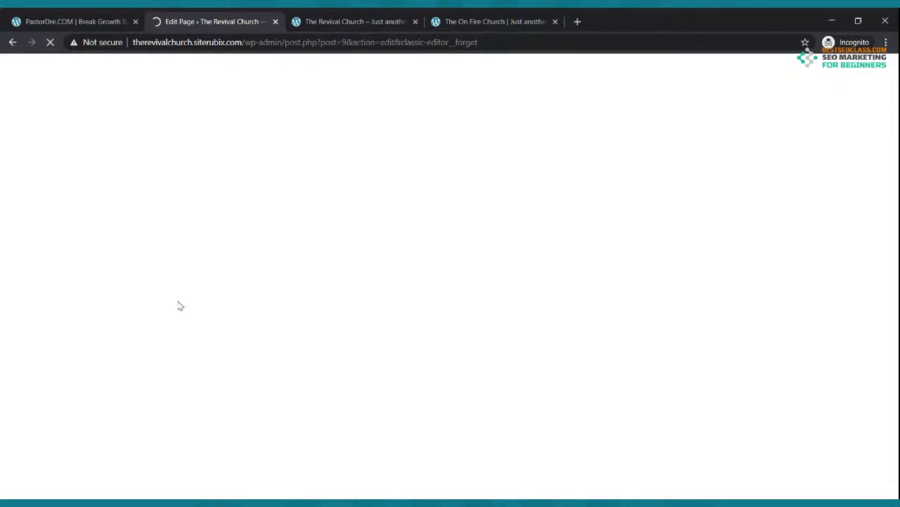
Write and save a paragraph thanking visitors for stopping by, with Sunday Morning service at 9:00am
click(222, 192)
text(Thank you for stopping by our Live Webcast. Our ser)
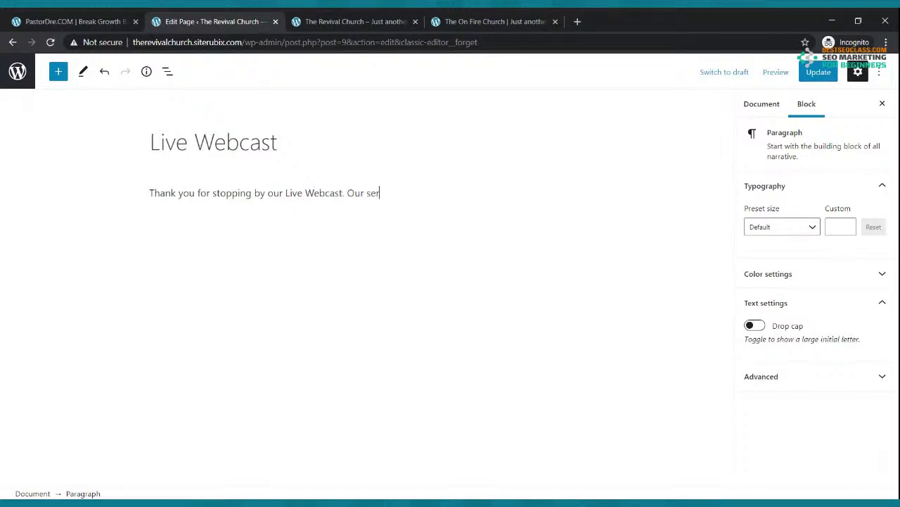
text(nday Morning at 9:00am)
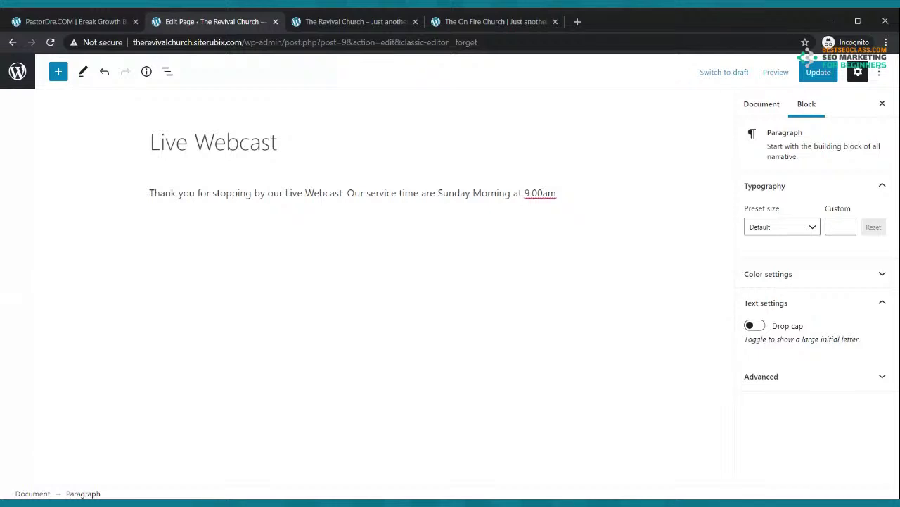
click(818, 72)
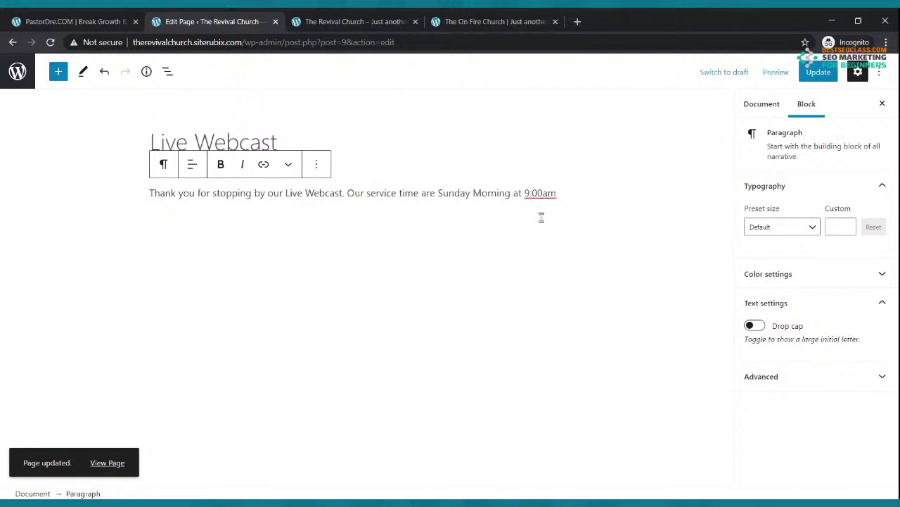
key(Return)
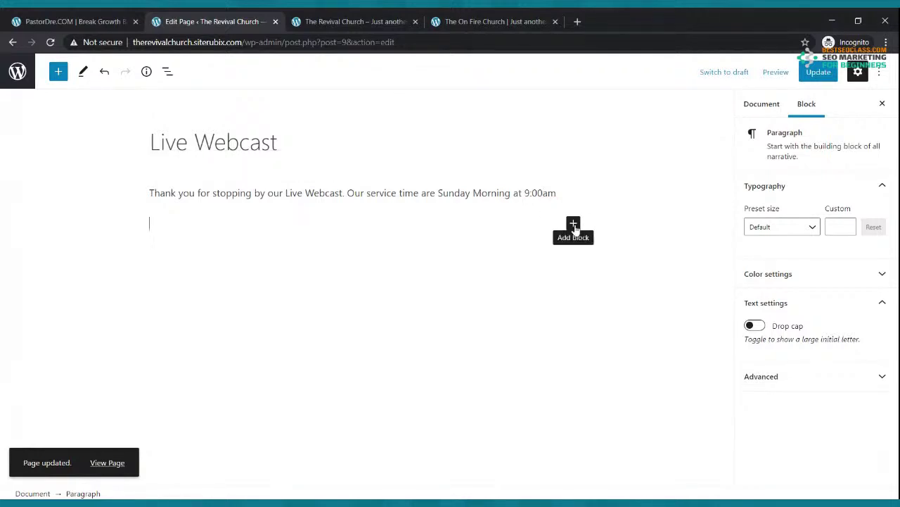
Add a YouTube block embedding the Pastor Dre intro video below the paragraph, and update
click(574, 227)
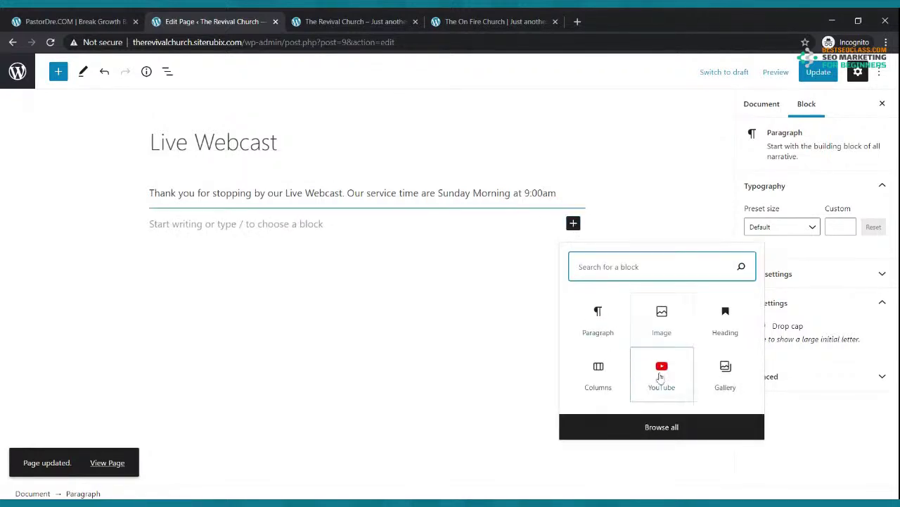
click(661, 378)
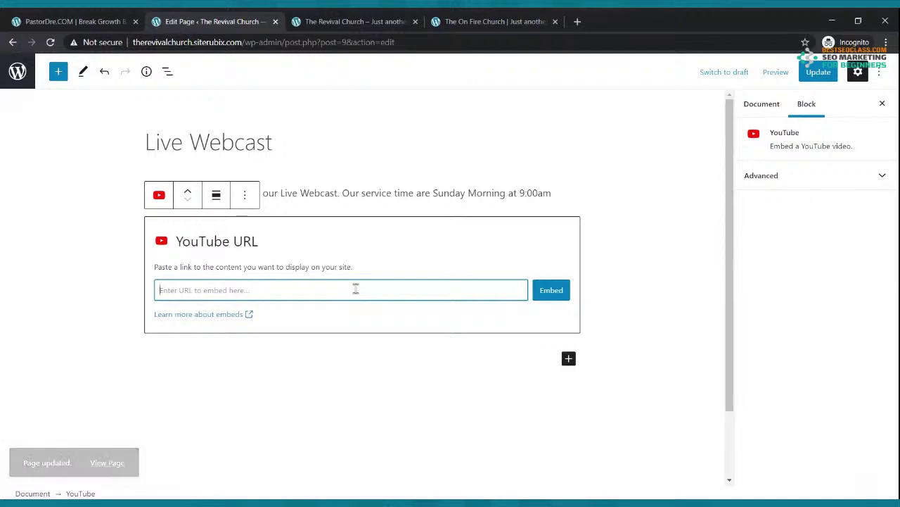
text(https://youtu.be/al-fOKW749k)
click(550, 290)
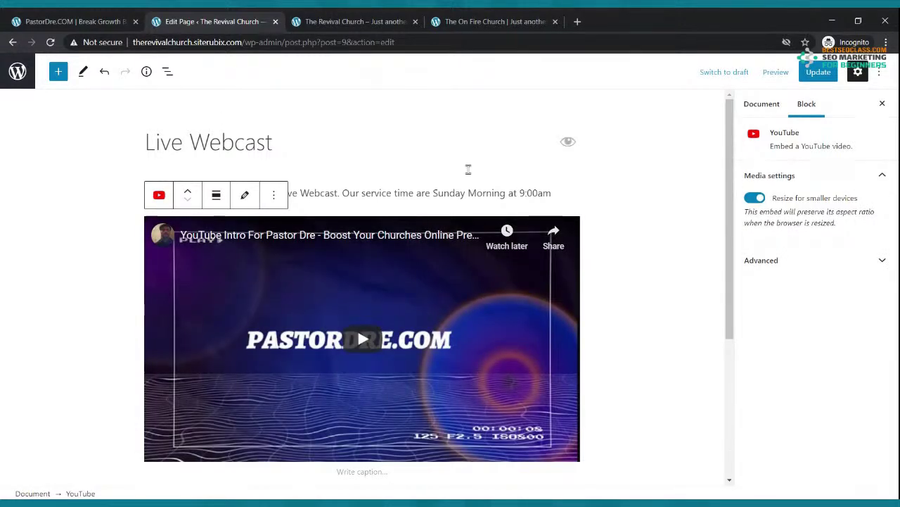
click(818, 72)
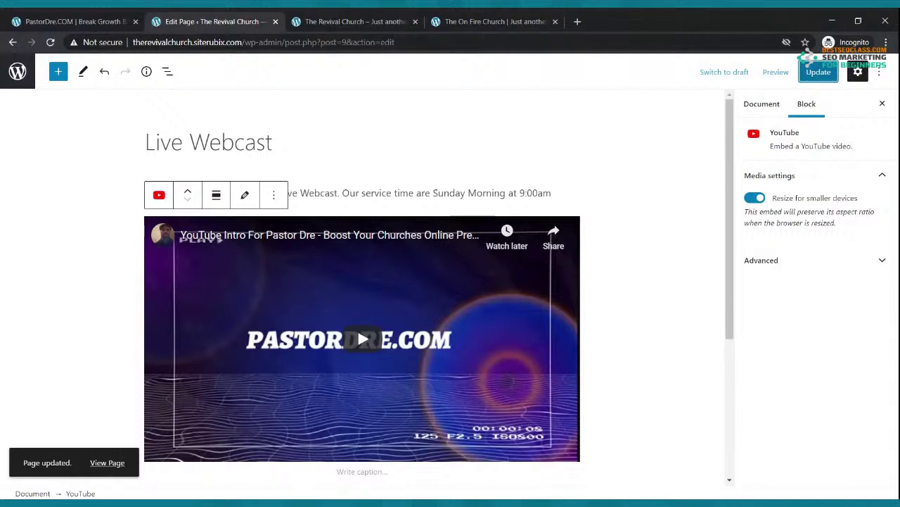
click(577, 21)
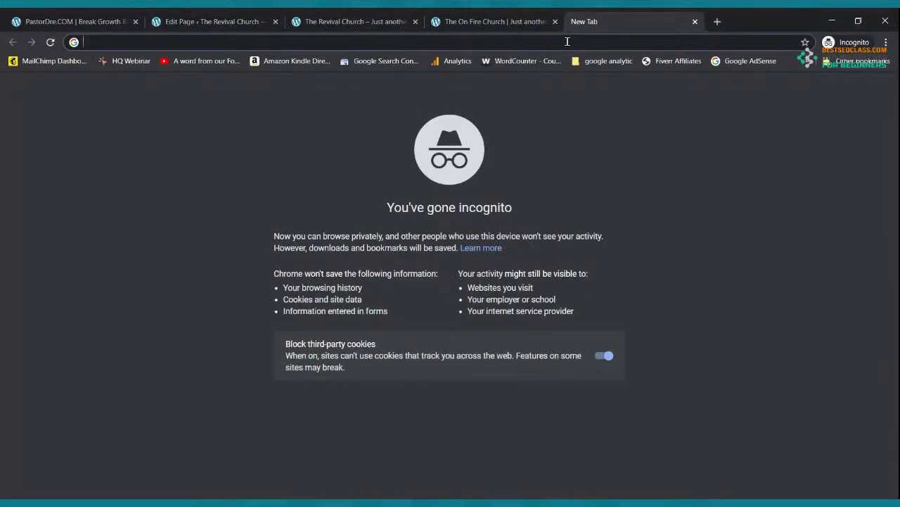
Load youtube.com and start signing in
text(youtube.com)
key(Return)
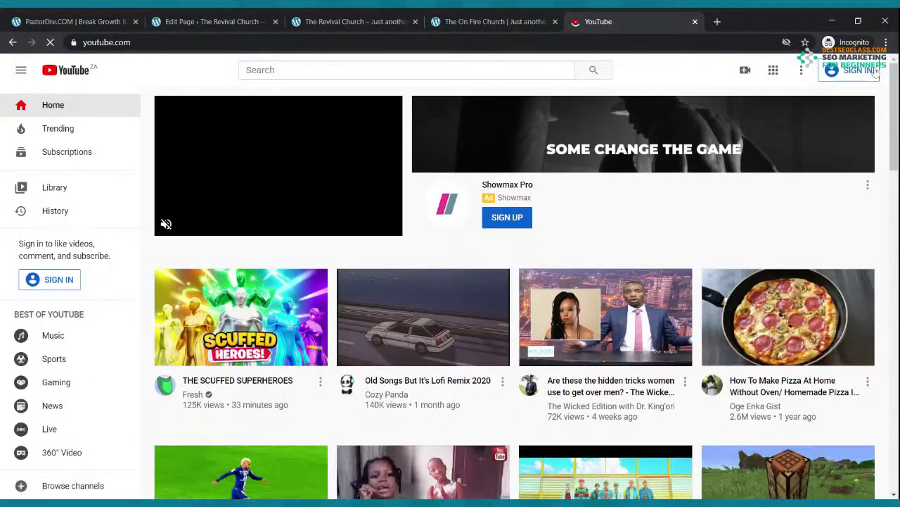
click(858, 71)
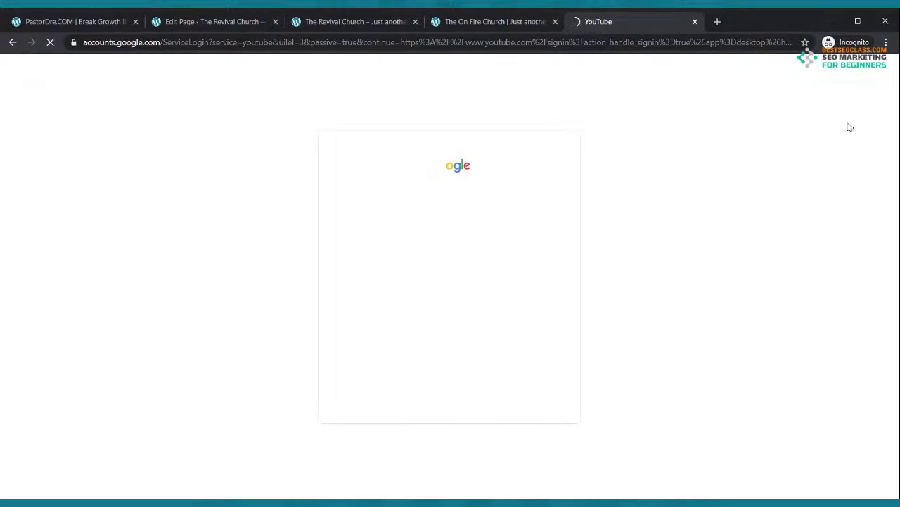
Submit the account e-mail and password, then request the verification code by text message
click(415, 263)
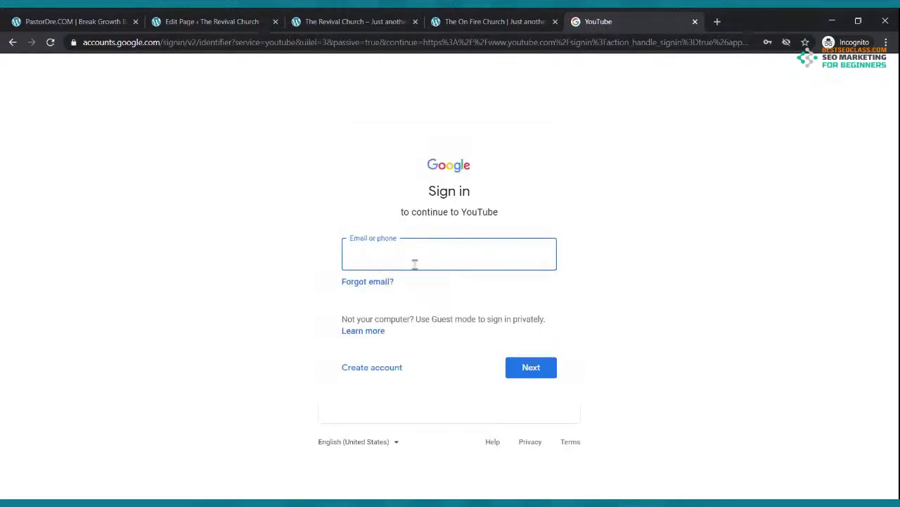
key(ctrl+v)
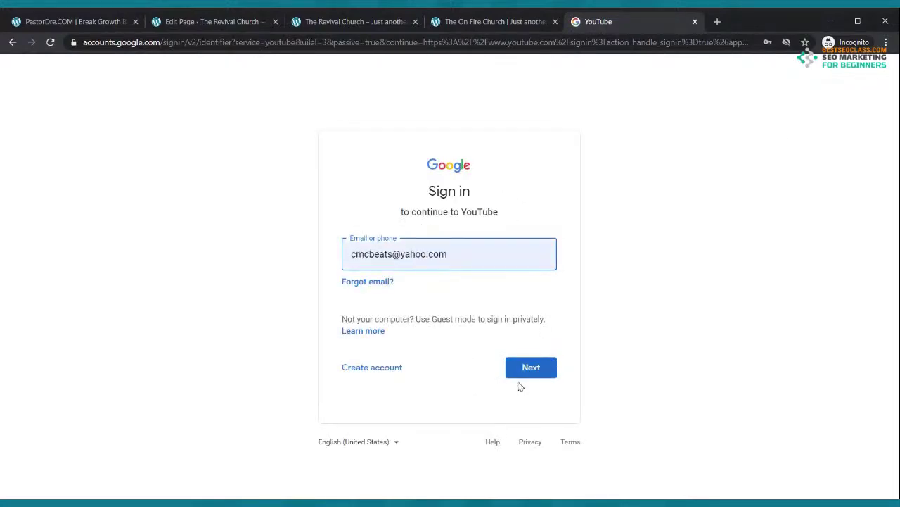
click(518, 382)
key(ctrl+v)
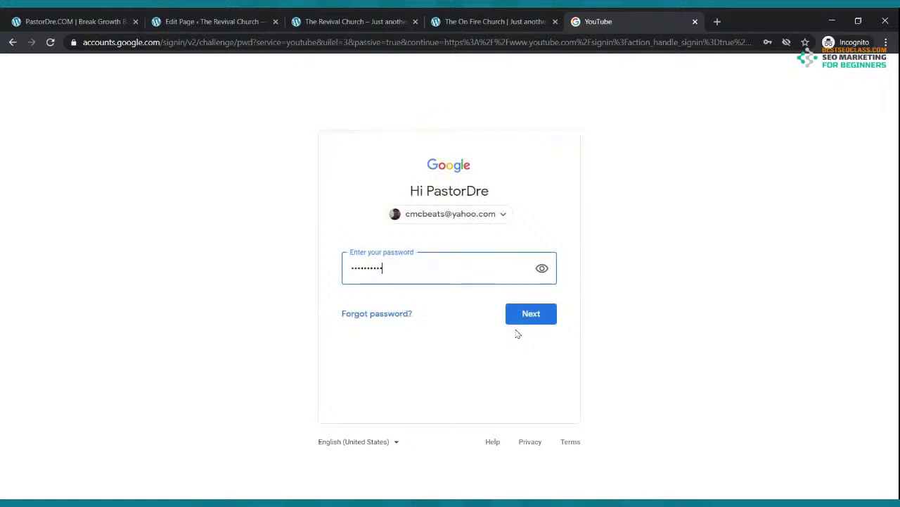
click(531, 316)
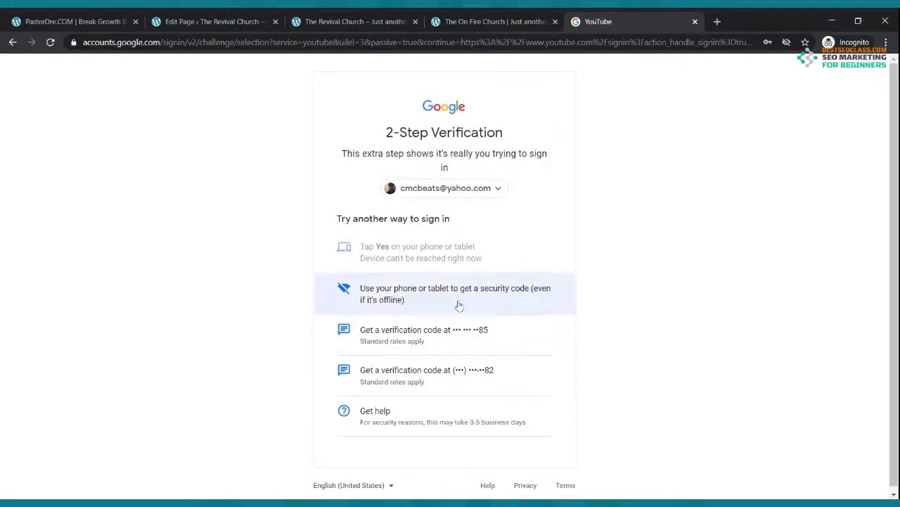
click(461, 336)
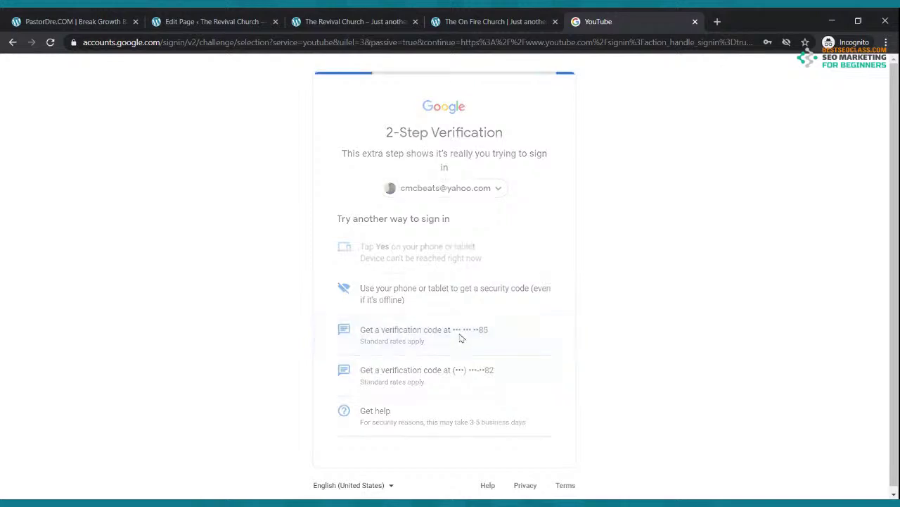
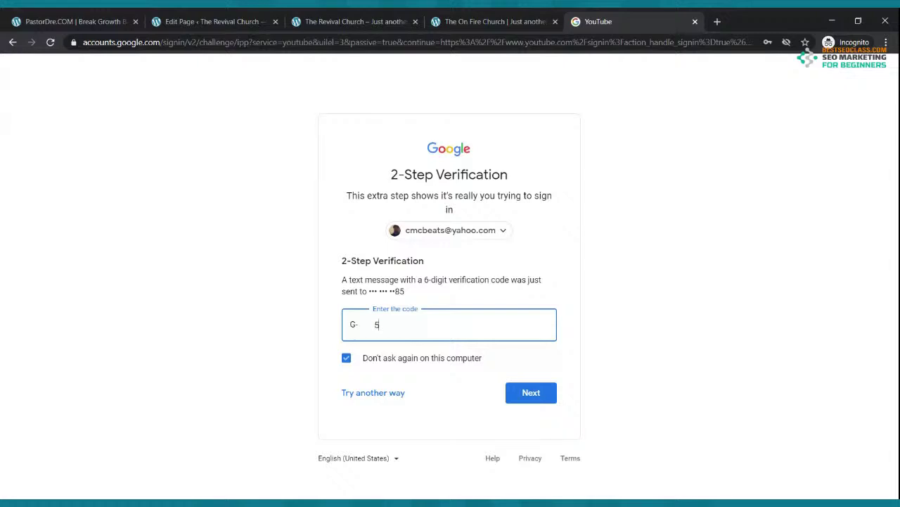
Submit the 2-step verification code and go to the account's own YouTube channel page
click(550, 392)
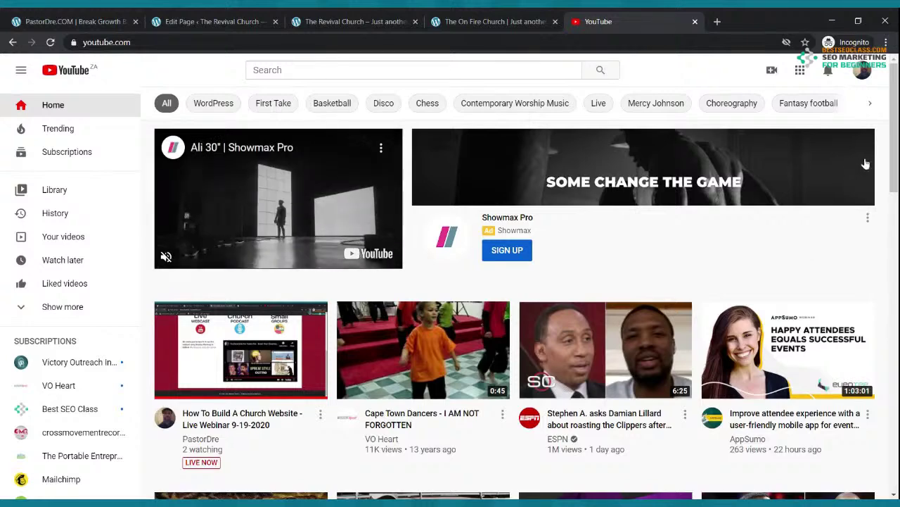
click(864, 73)
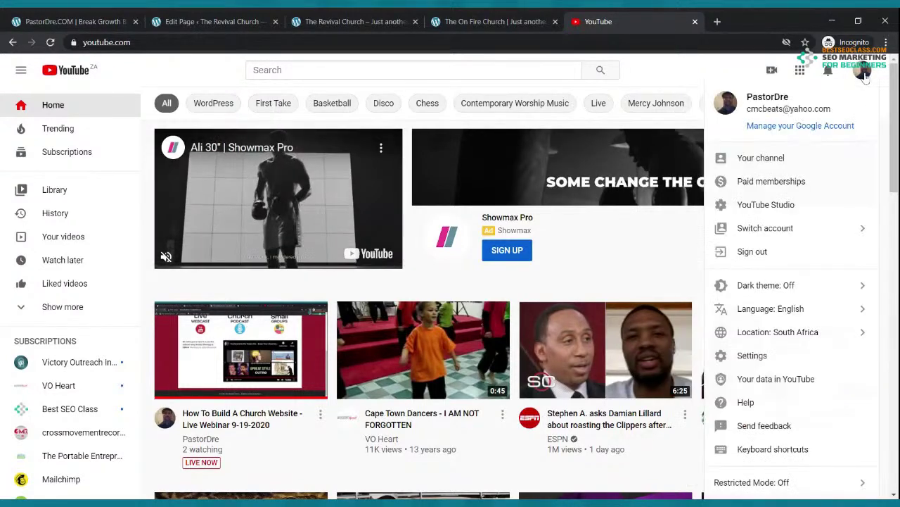
click(772, 166)
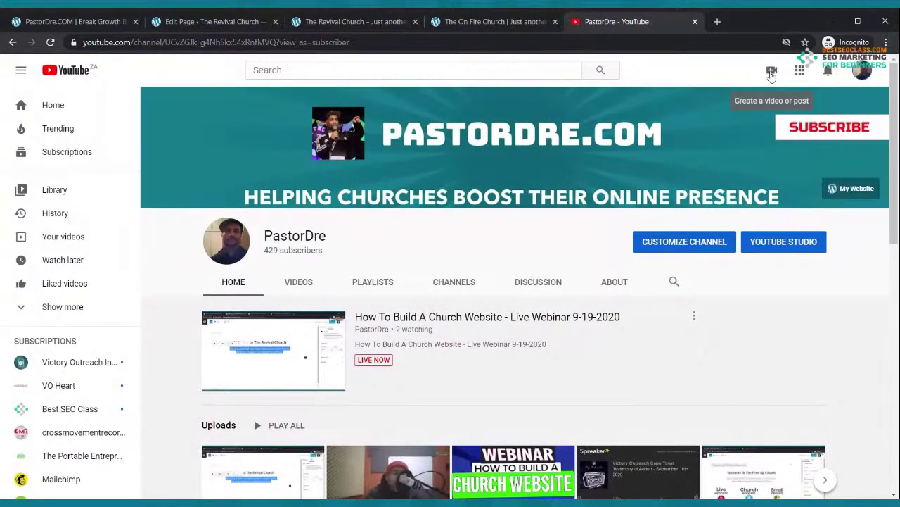
click(771, 71)
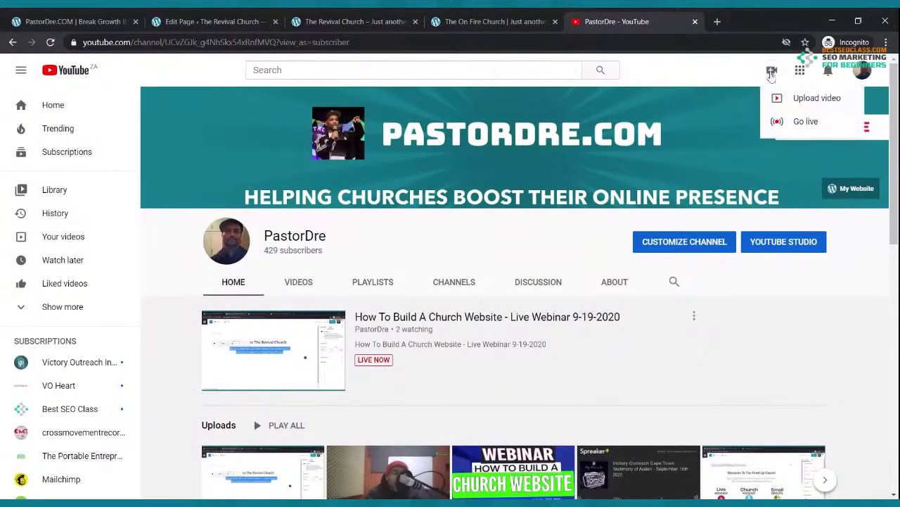
Go live from the Create menu and start a fresh stream instead of copying previous settings
click(803, 124)
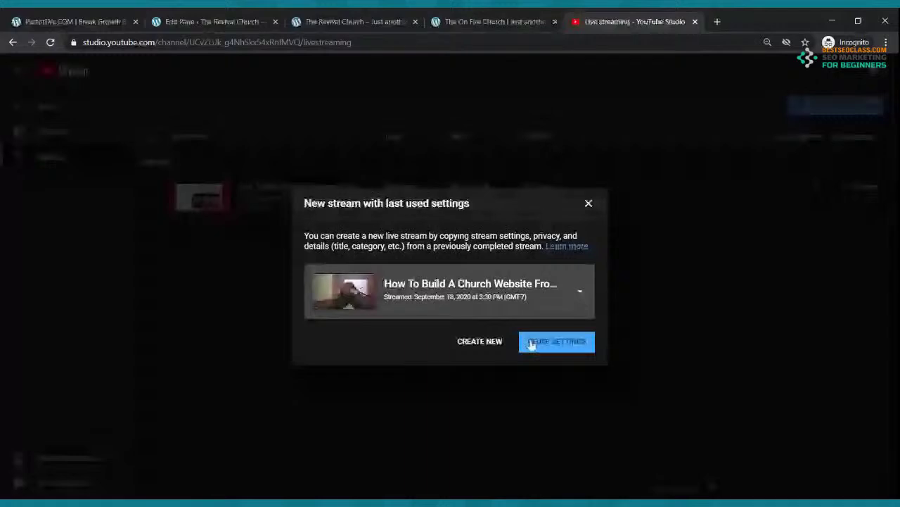
click(491, 346)
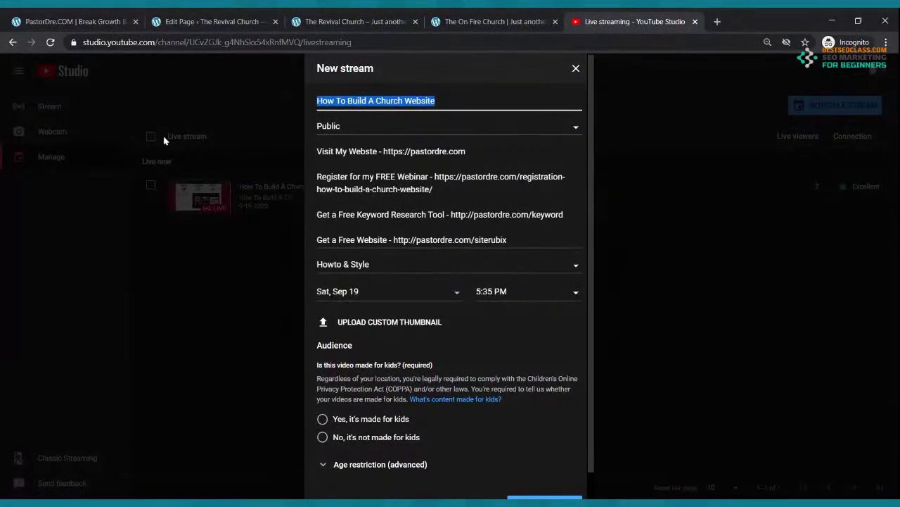
Title the stream 'Sunday Morning Service' and schedule it for Sep 20 at 9:00 AM
text(Sunday Morning Service)
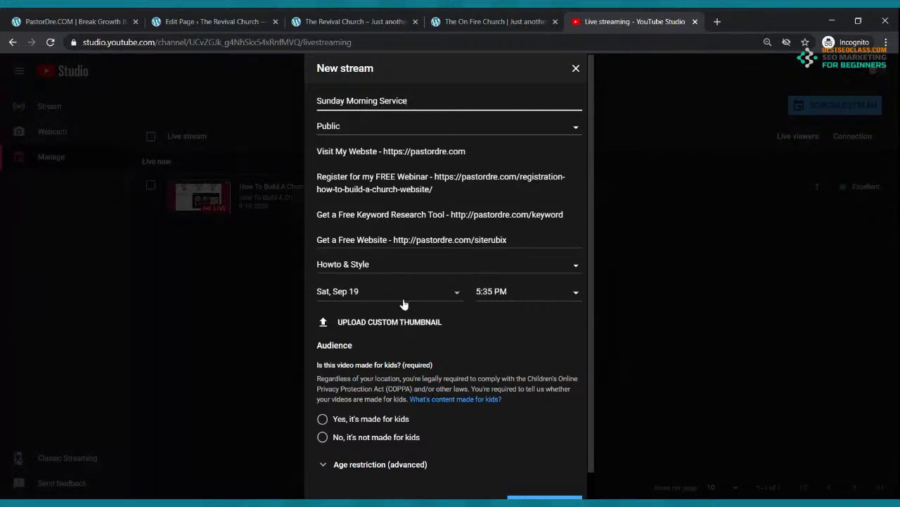
scroll(401, 195, down, 1)
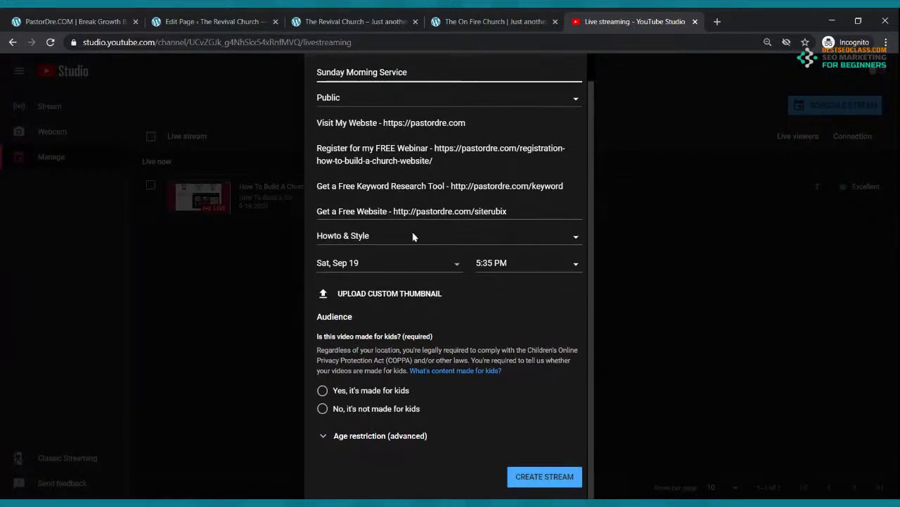
click(456, 264)
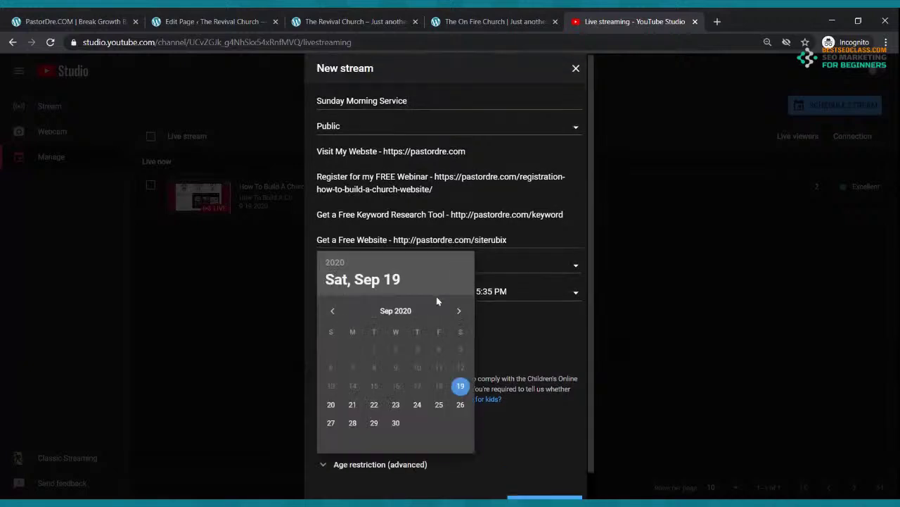
click(331, 405)
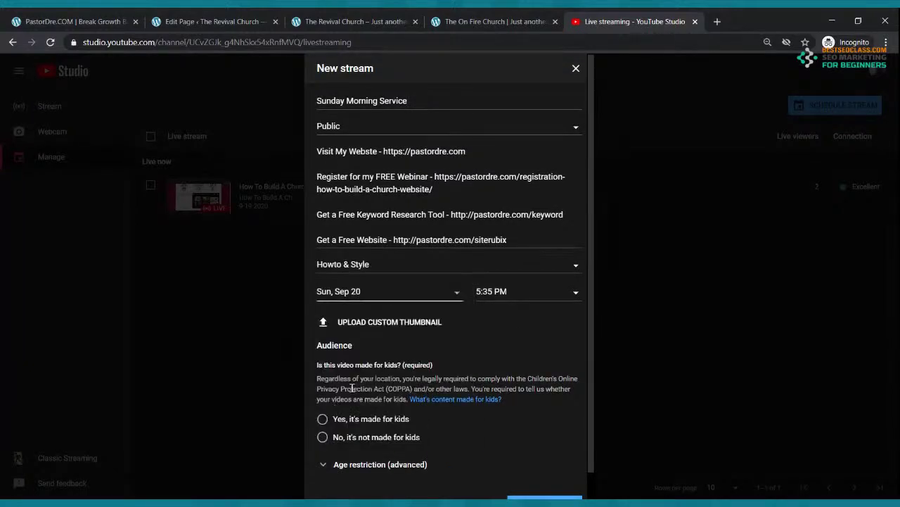
click(537, 300)
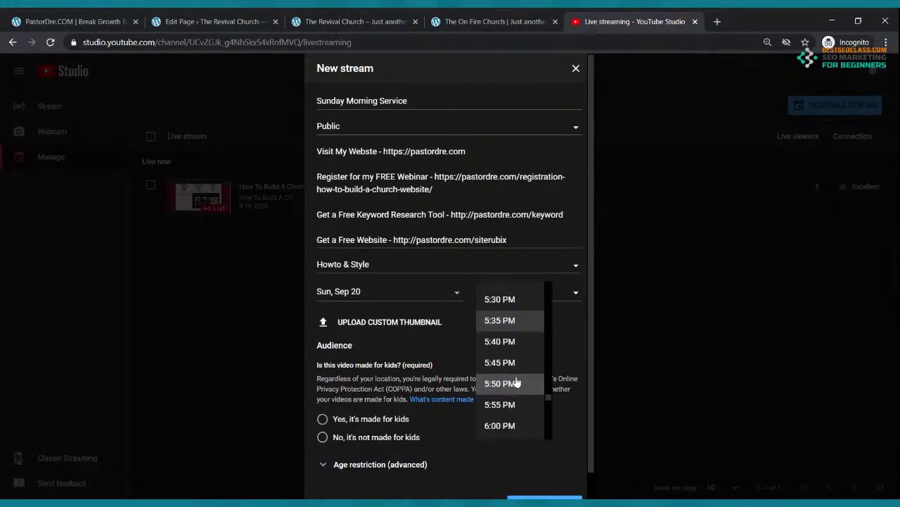
scroll(515, 380, up, 2)
scroll(516, 381, up, 14)
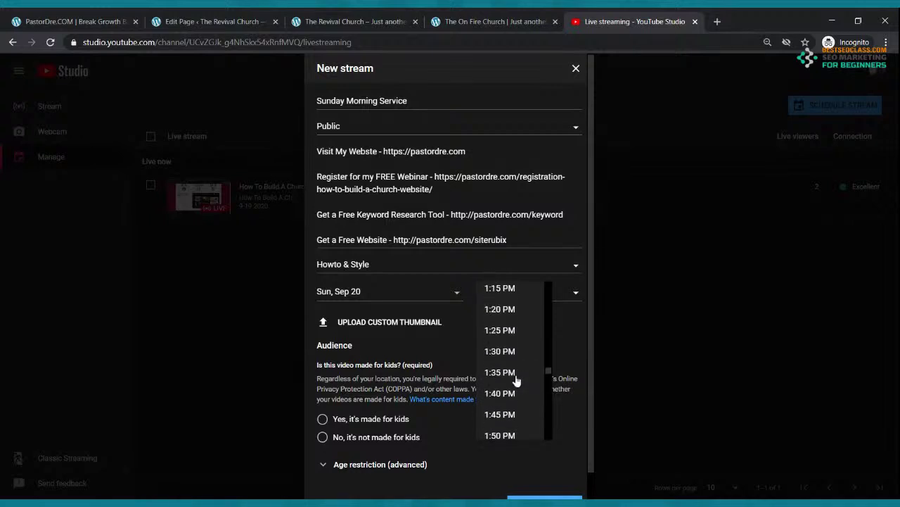
scroll(516, 380, up, 11)
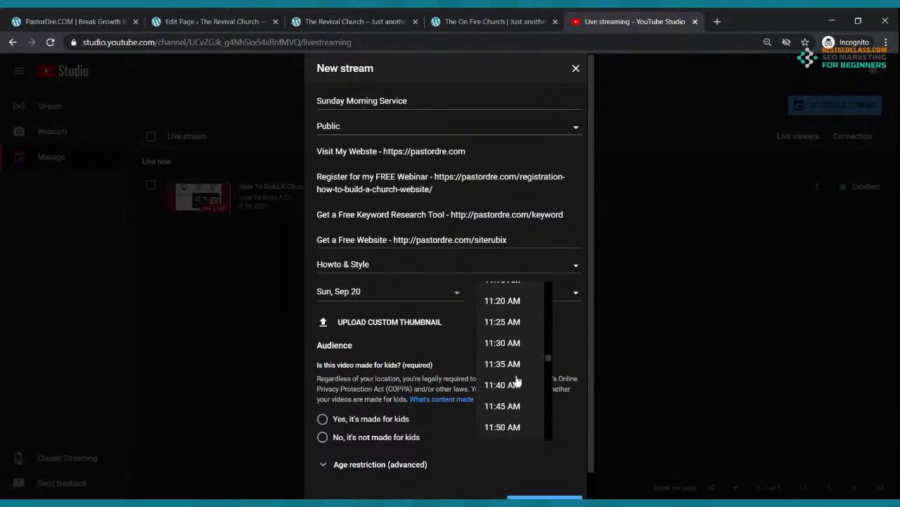
scroll(516, 381, up, 6)
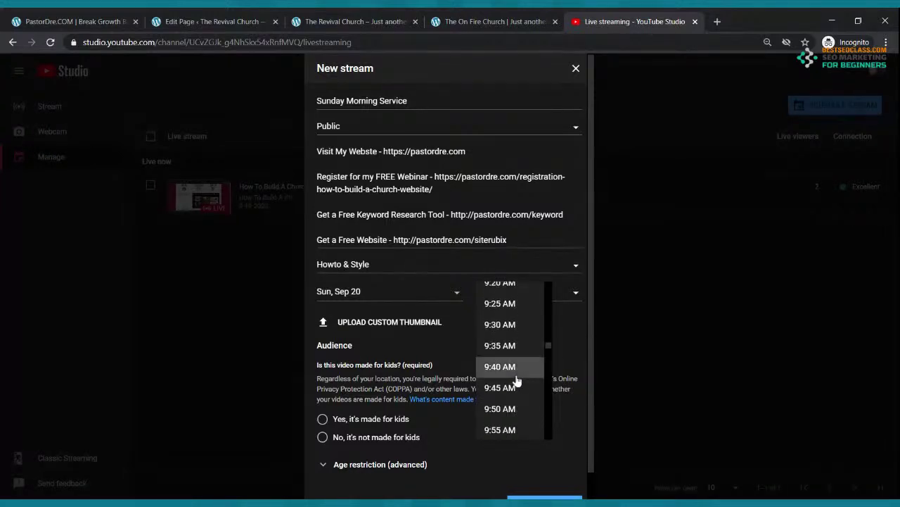
scroll(516, 381, up, 2)
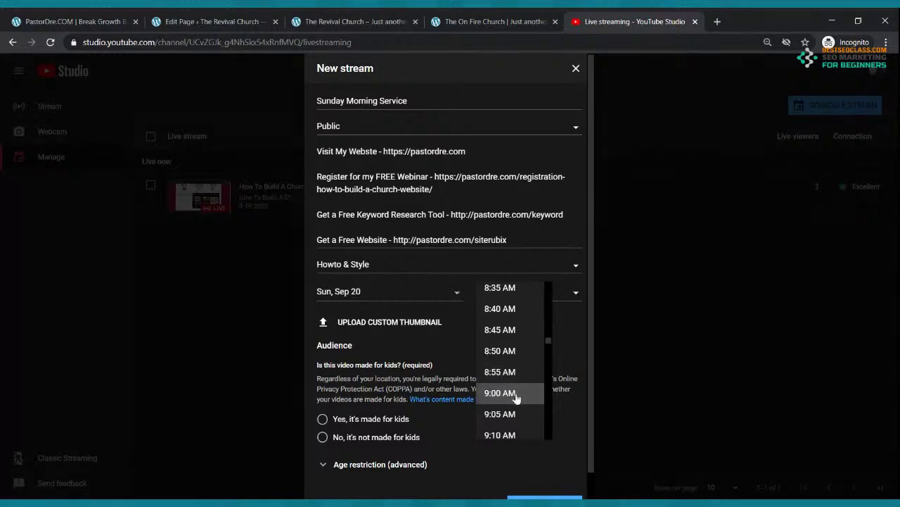
click(516, 396)
Mark the stream as not made for kids, create it, and open its details
scroll(422, 404, down, 1)
click(323, 409)
scroll(513, 458, up, 1)
scroll(523, 427, down, 1)
click(543, 477)
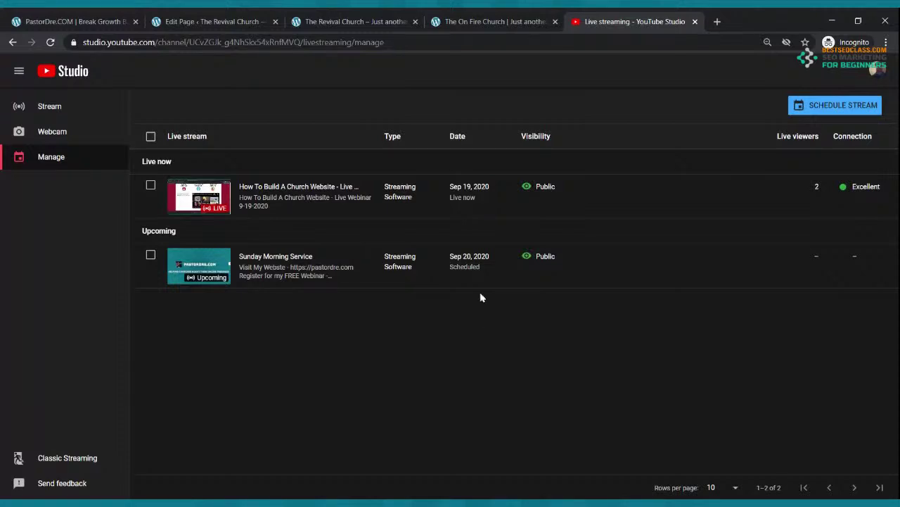
click(201, 273)
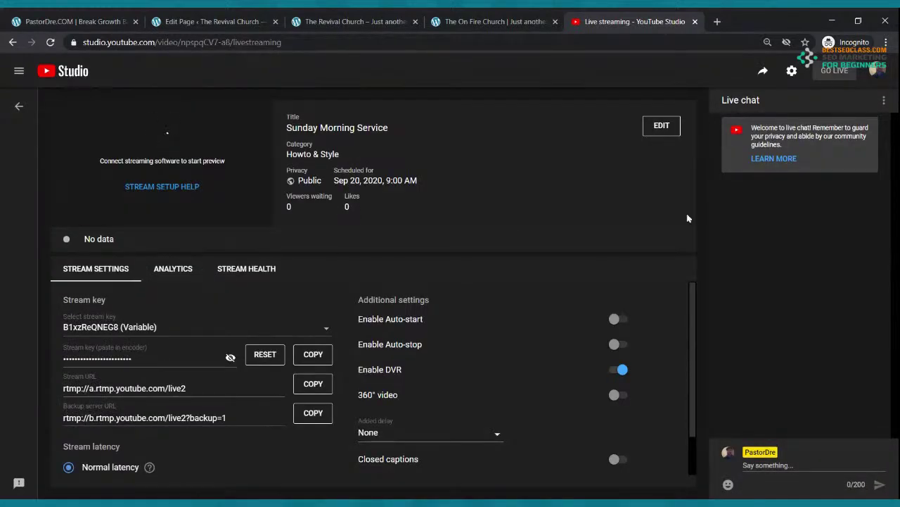
Copy the Sunday Morning Service share link and return to the WordPress Edit Page tab
click(761, 71)
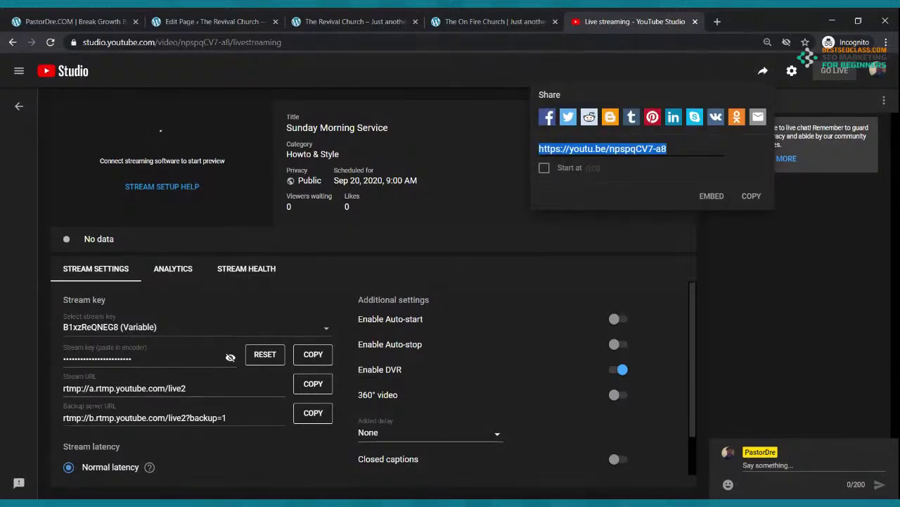
click(751, 198)
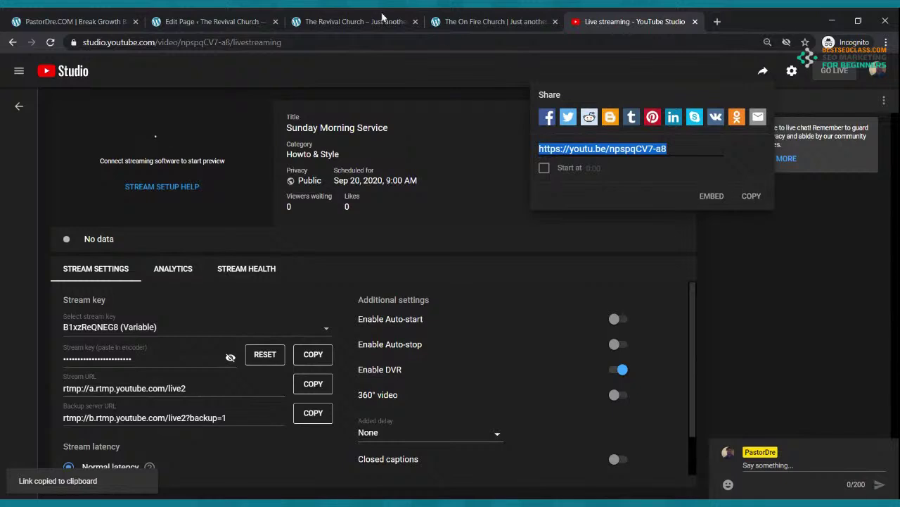
click(225, 22)
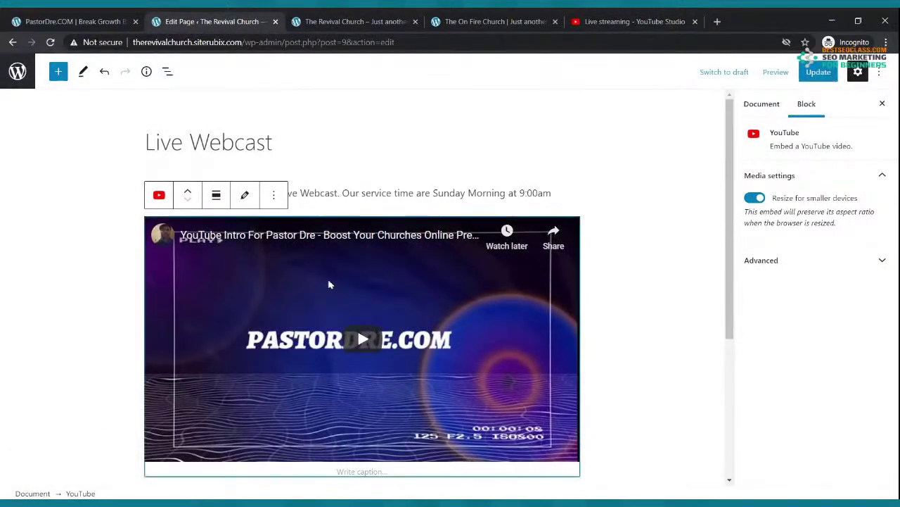
Swap the video embed URL for the stream's youtu.be link, update, and preview the page
click(244, 200)
drag(320, 292, 148, 284)
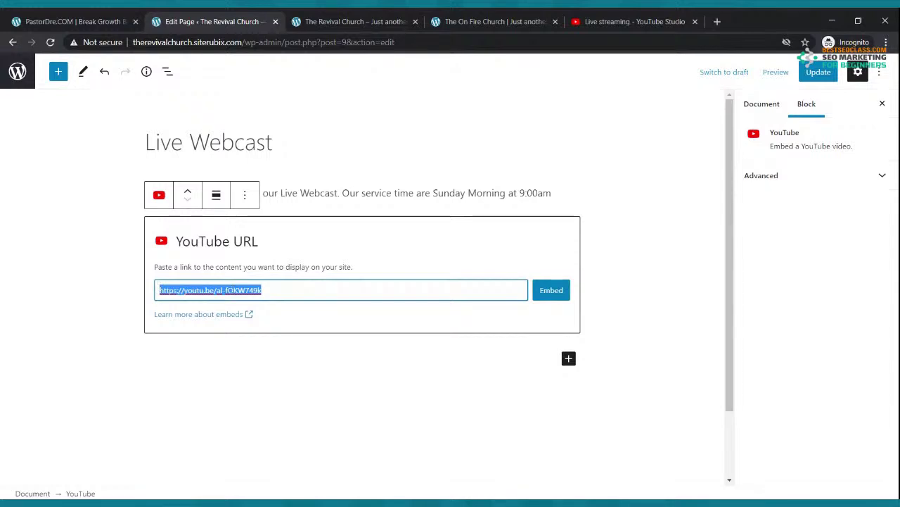
key(ctrl+v)
click(563, 295)
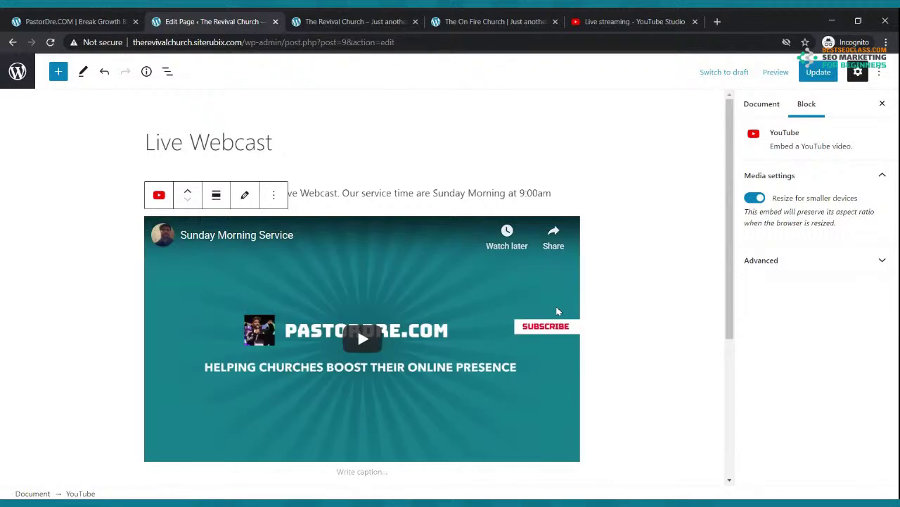
click(816, 73)
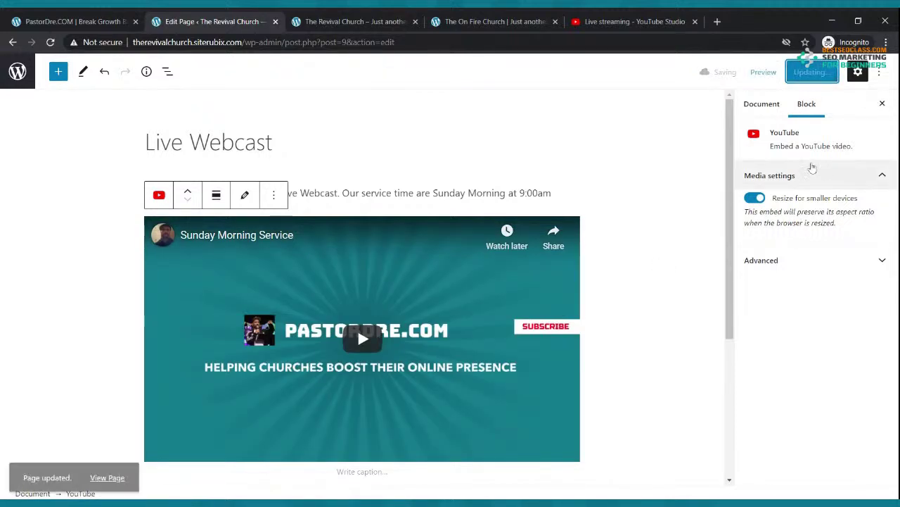
click(776, 72)
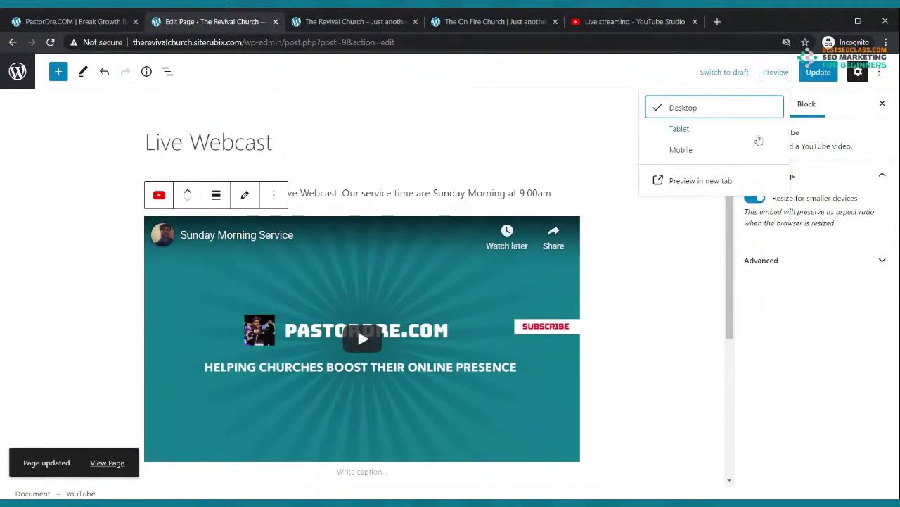
click(744, 181)
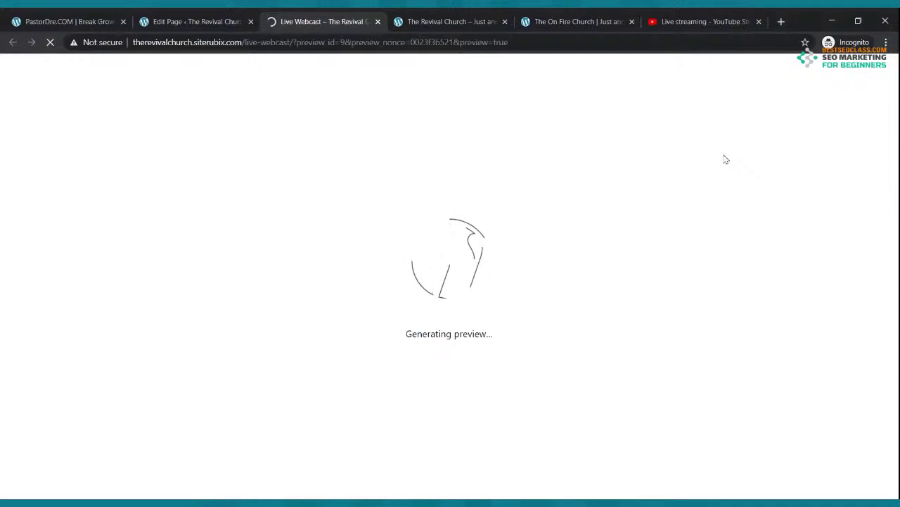
Check that the Live Webcast preview shows the stream, then close the preview tab
scroll(479, 183, down, 3)
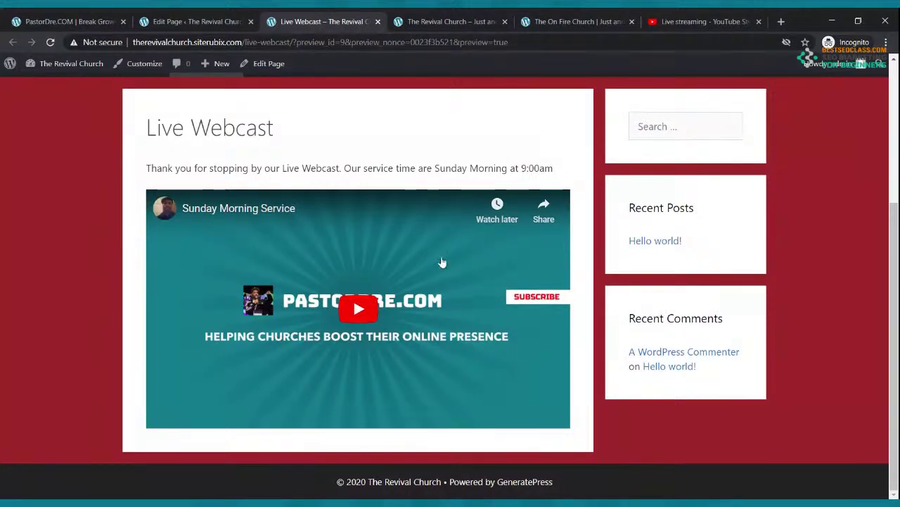
scroll(447, 266, up, 3)
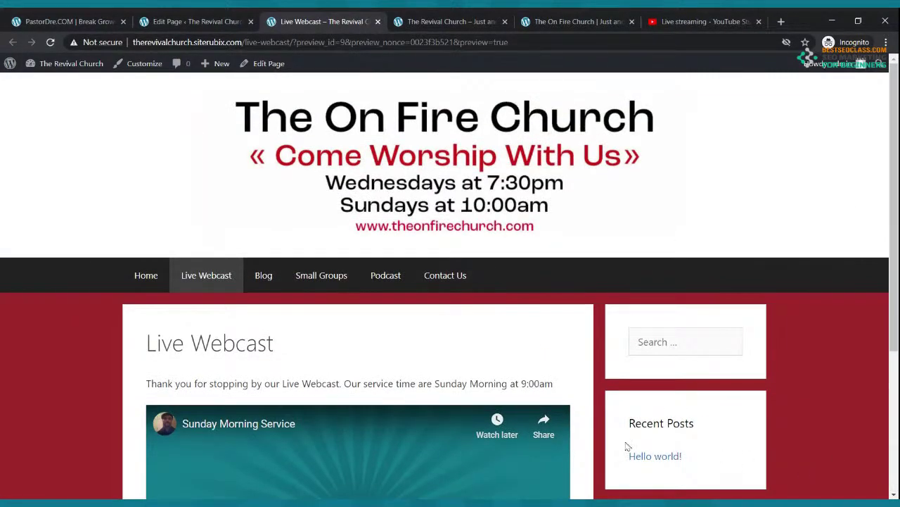
scroll(656, 439, down, 2)
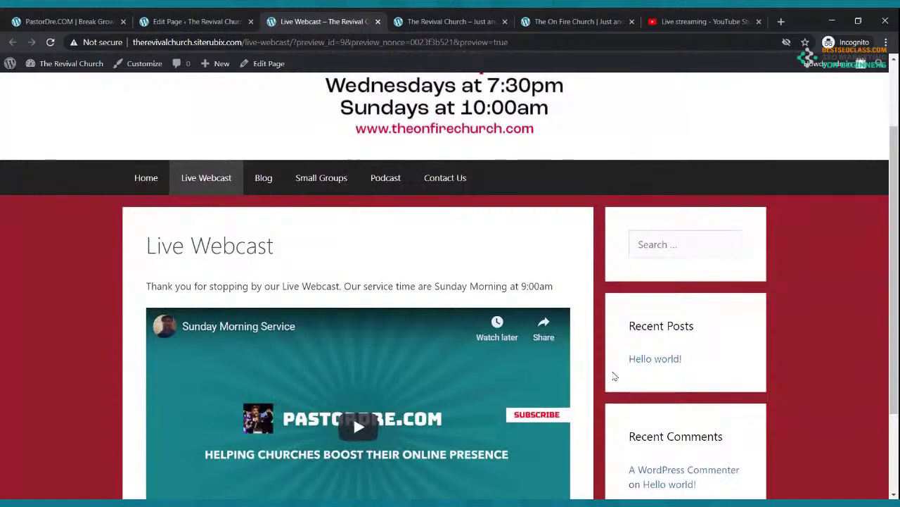
scroll(614, 373, down, 2)
scroll(614, 376, down, 1)
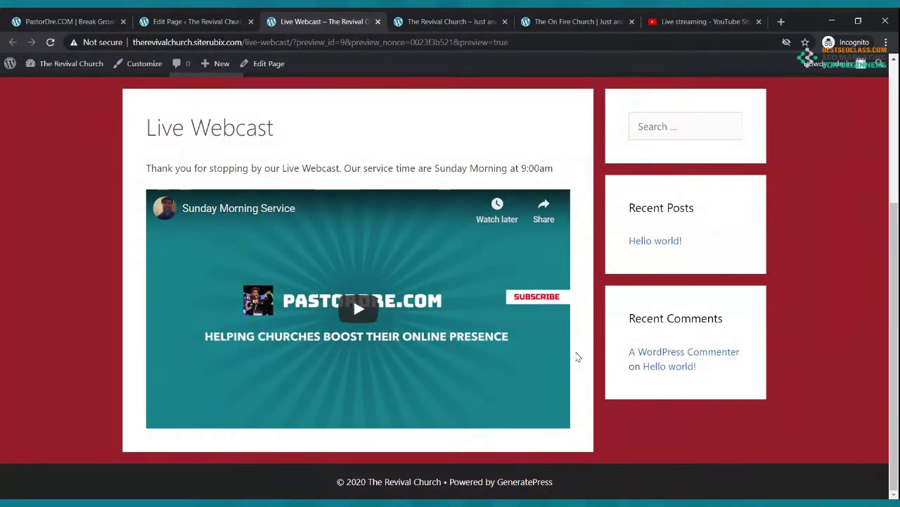
scroll(577, 358, up, 4)
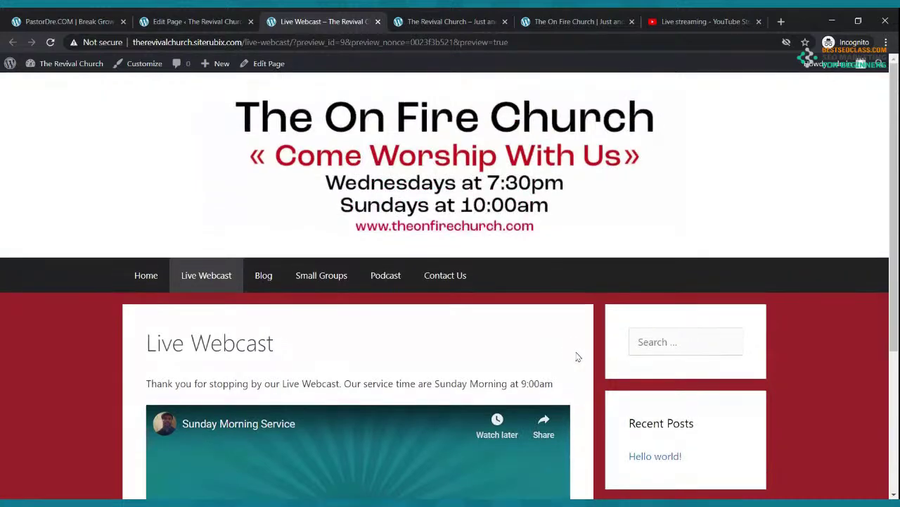
scroll(576, 357, down, 3)
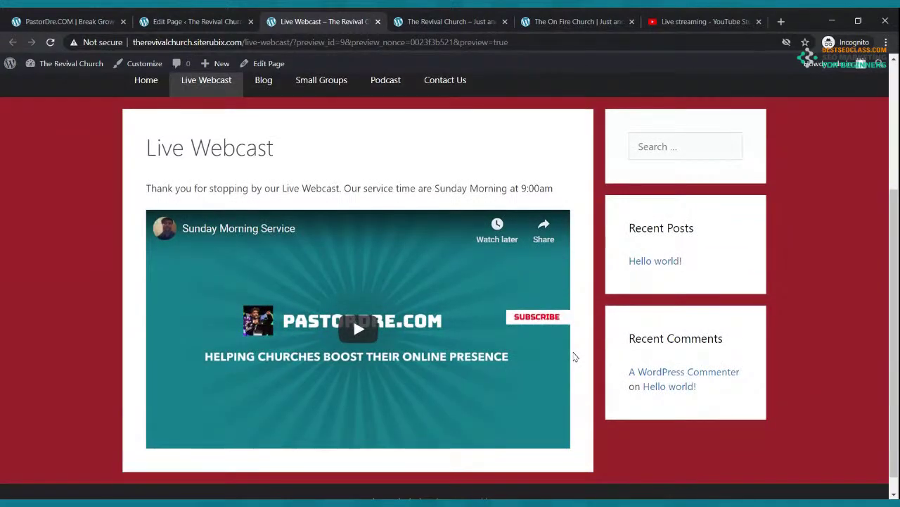
scroll(575, 357, up, 3)
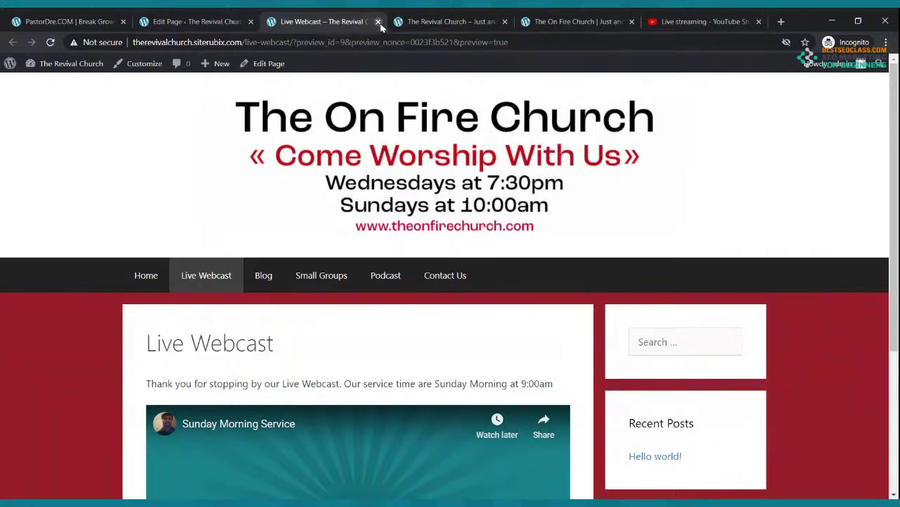
click(377, 22)
Compare the Revival Church and On Fire Church sites, then return to the Pages list
click(366, 22)
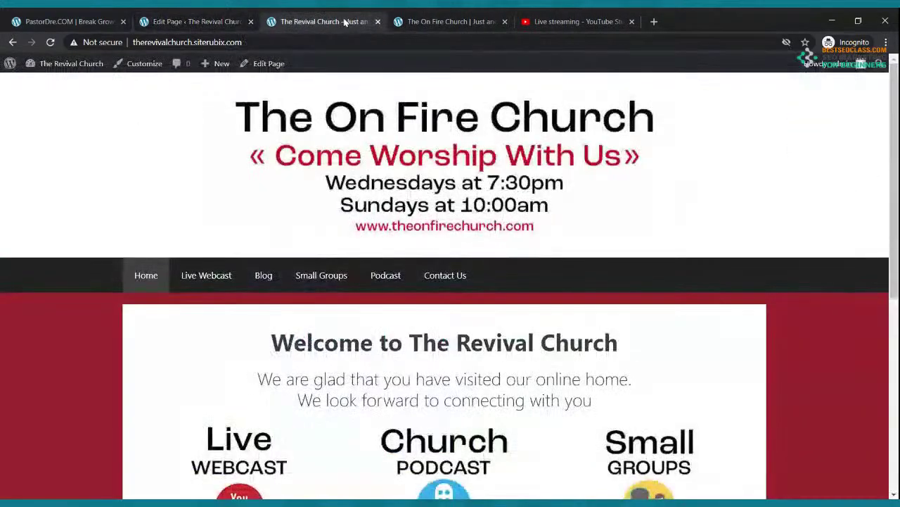
click(443, 21)
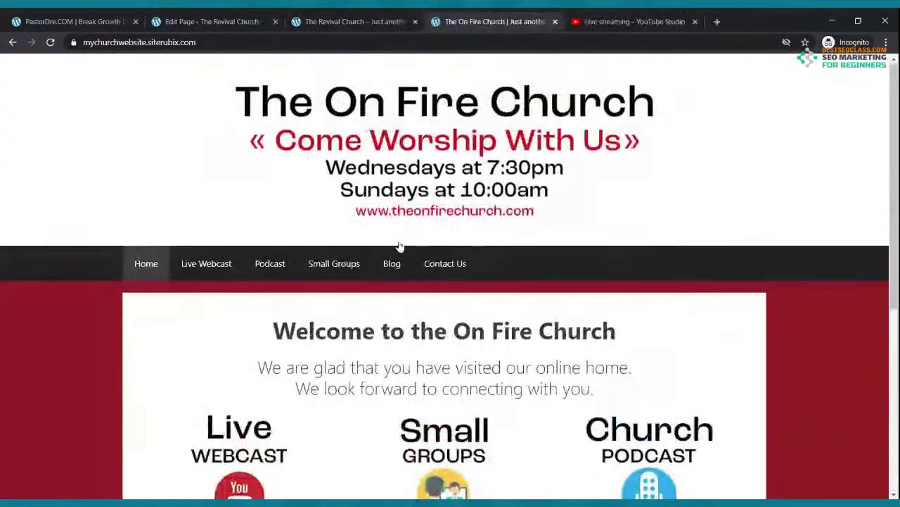
click(315, 25)
scroll(405, 274, down, 5)
scroll(394, 260, up, 4)
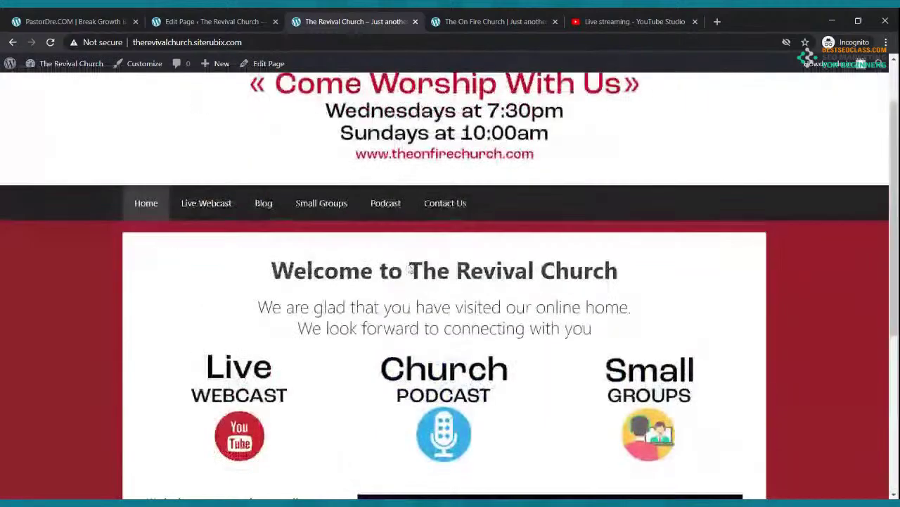
click(209, 209)
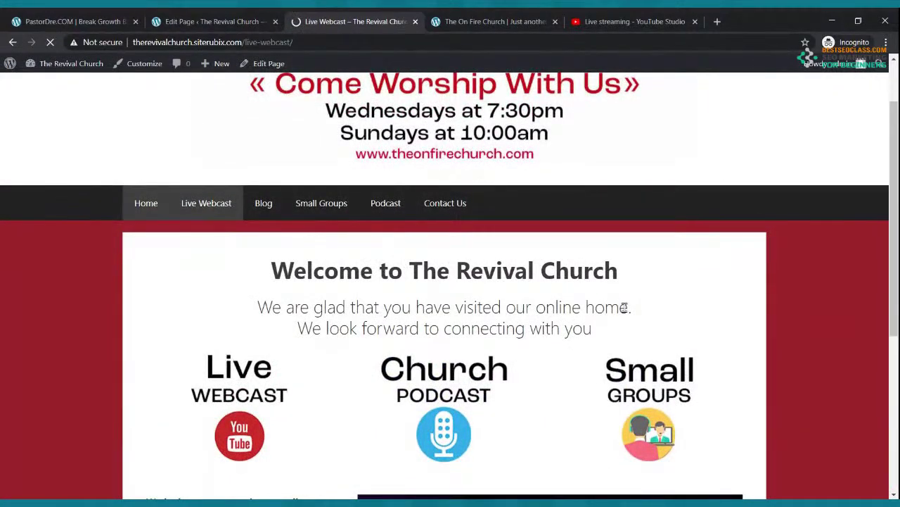
scroll(616, 302, down, 3)
scroll(617, 305, up, 3)
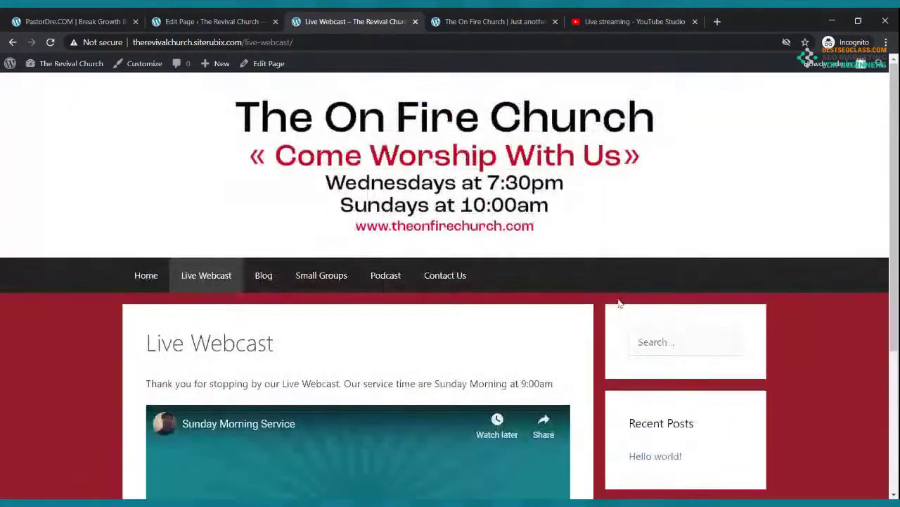
click(150, 278)
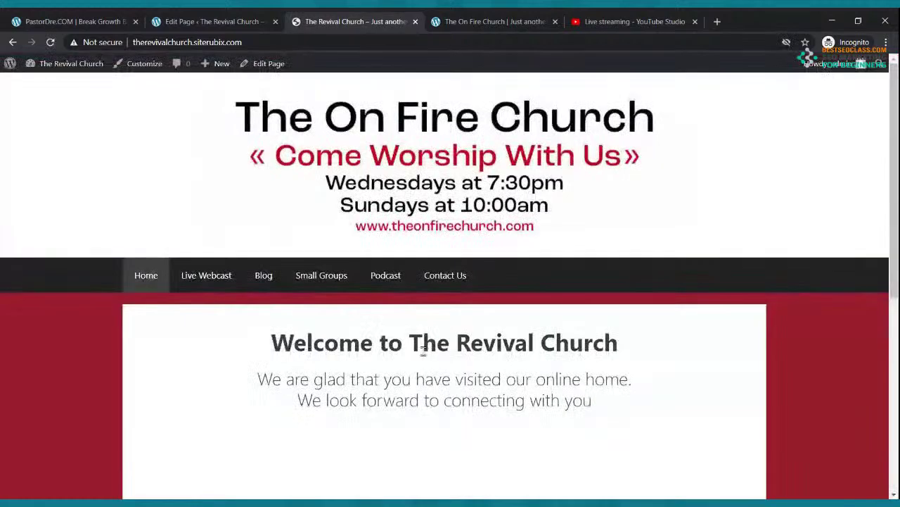
scroll(422, 337, down, 3)
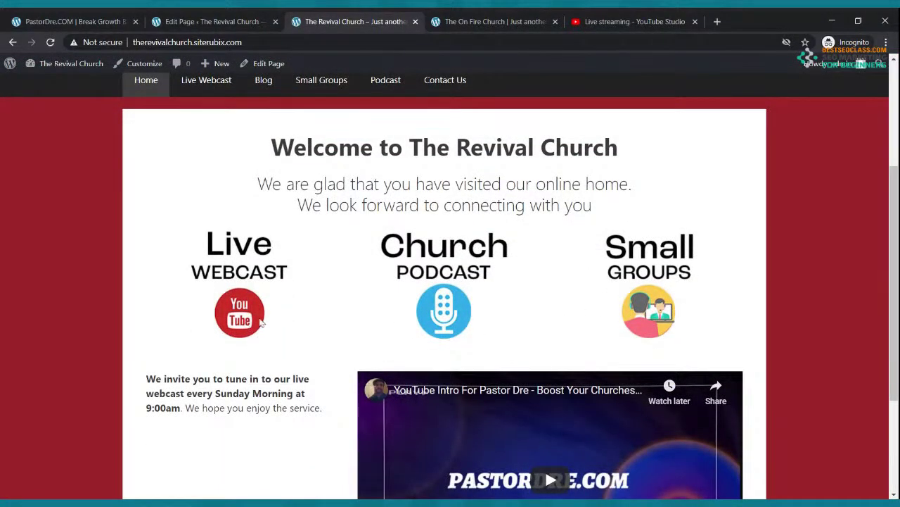
click(211, 22)
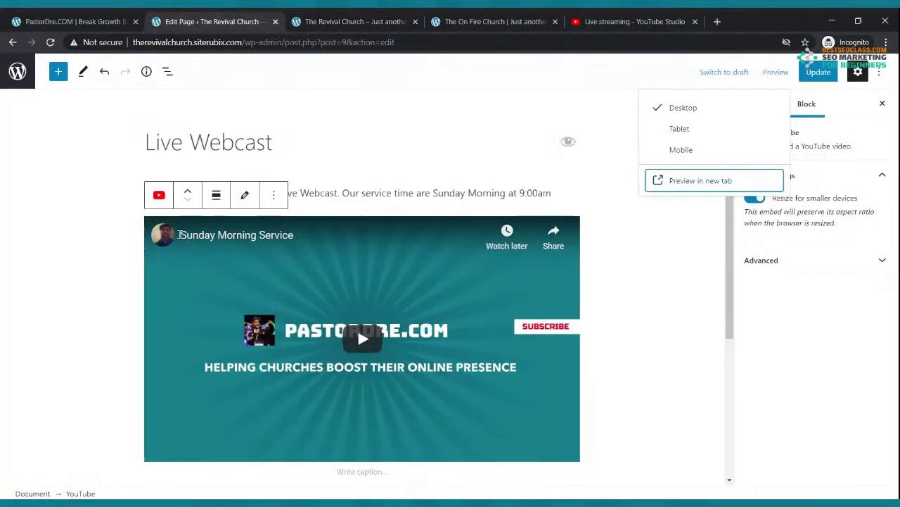
click(14, 58)
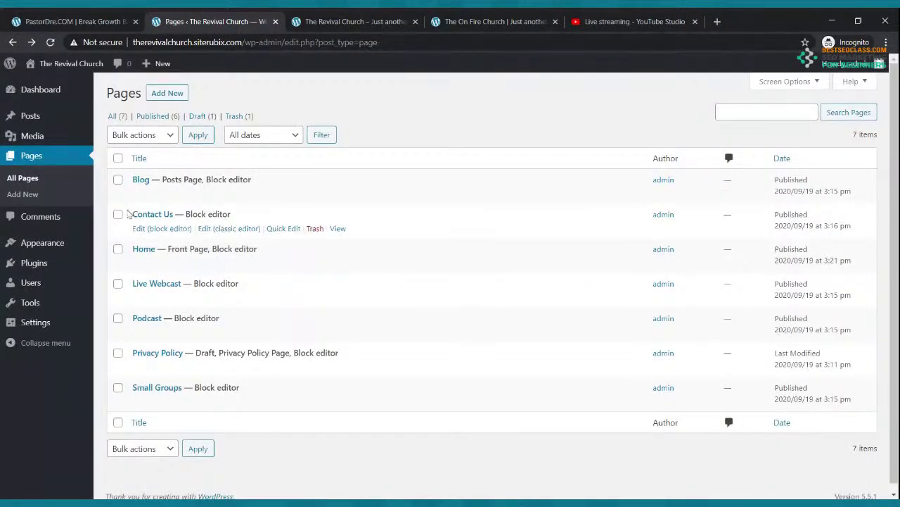
Choose Edit under the Home page in the Pages list
click(158, 264)
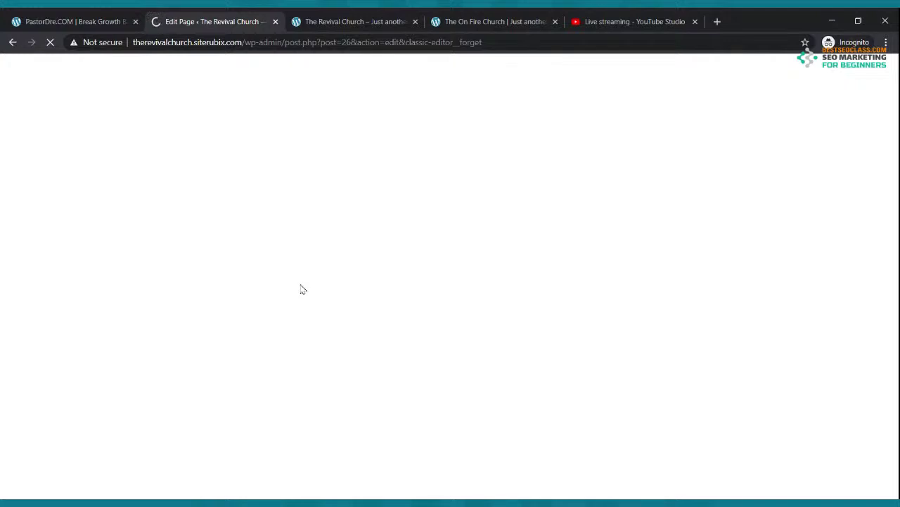
Select the Live Webcast image on Home, compare both church homepages, then view YouTube Studio
click(154, 334)
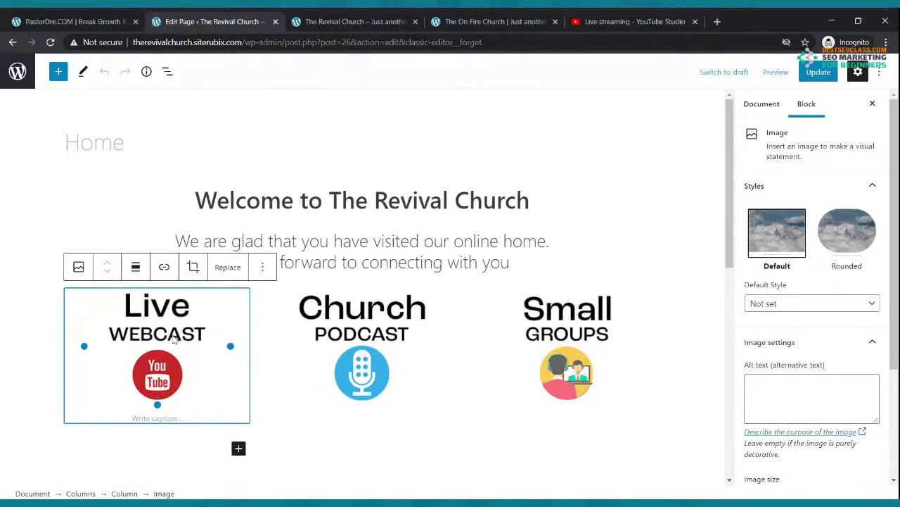
click(453, 21)
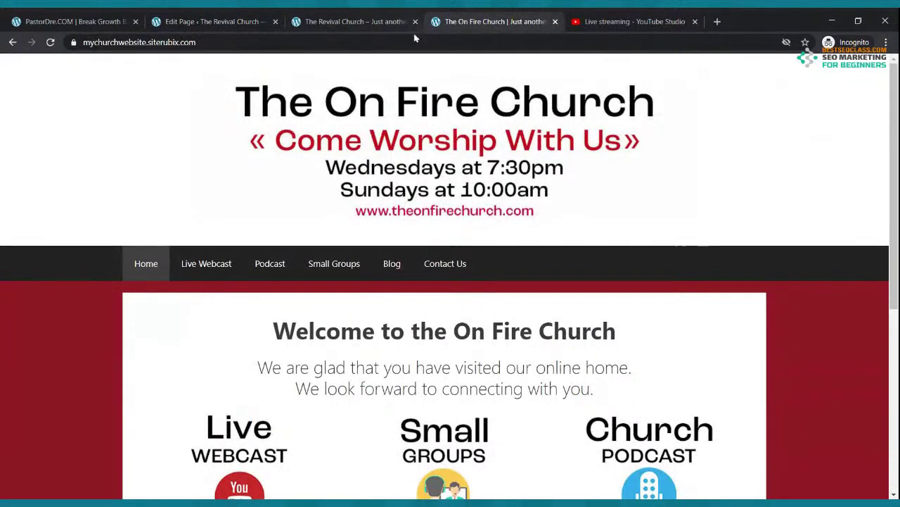
click(347, 19)
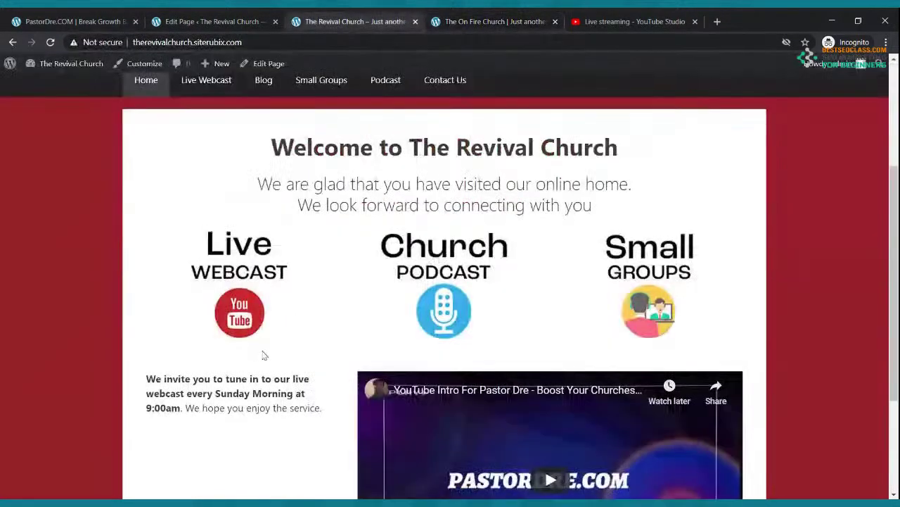
scroll(299, 166, up, 5)
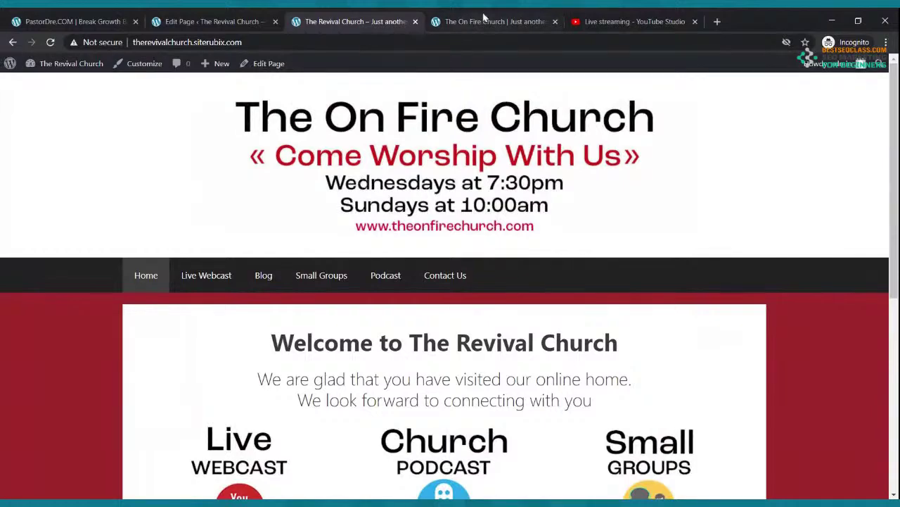
click(486, 21)
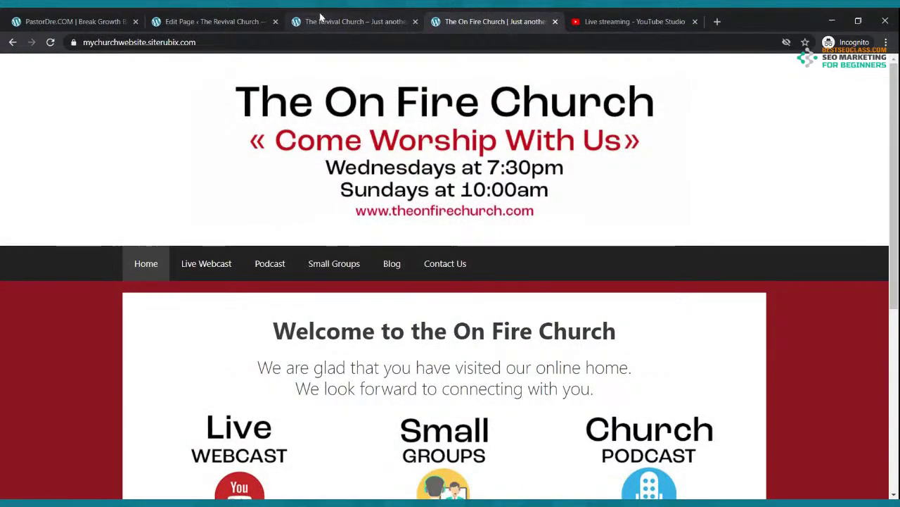
click(322, 20)
click(597, 20)
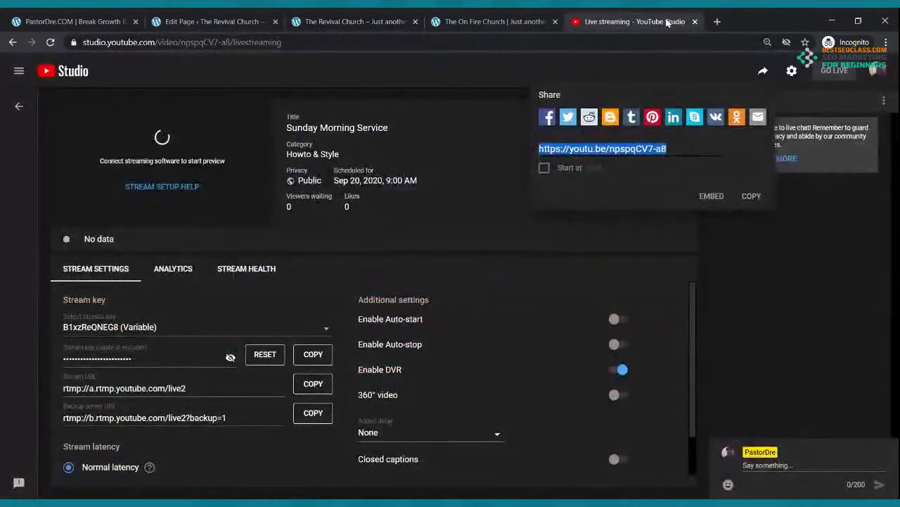
Close YouTube Studio, copy the site's Live Webcast page URL, and begin linking the Home image
click(693, 22)
click(352, 21)
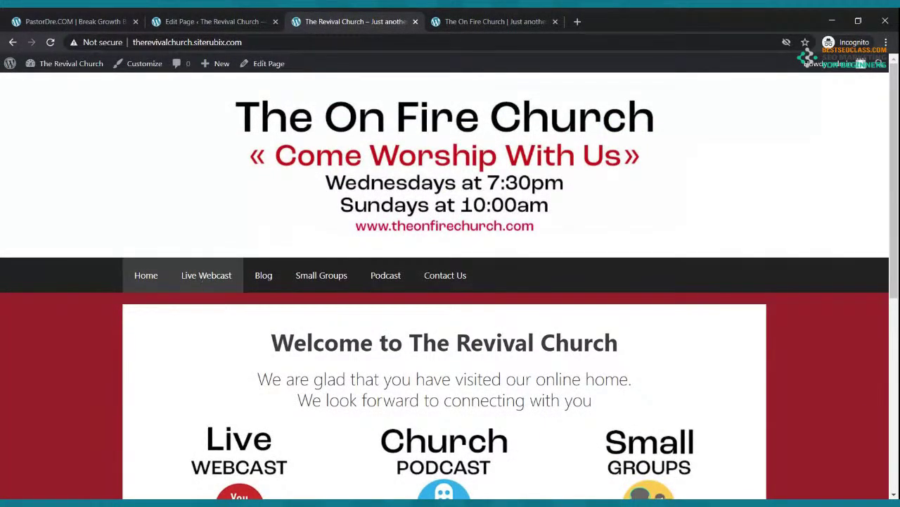
click(222, 279)
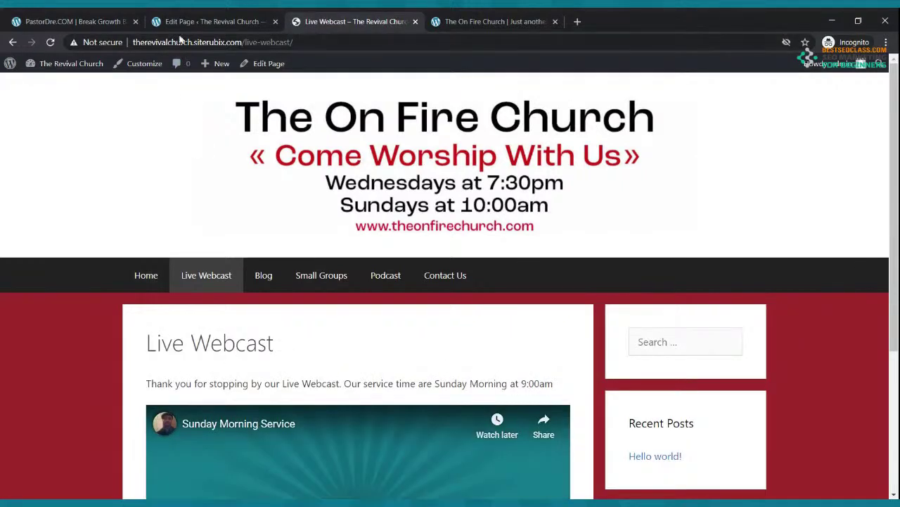
double_click(181, 44)
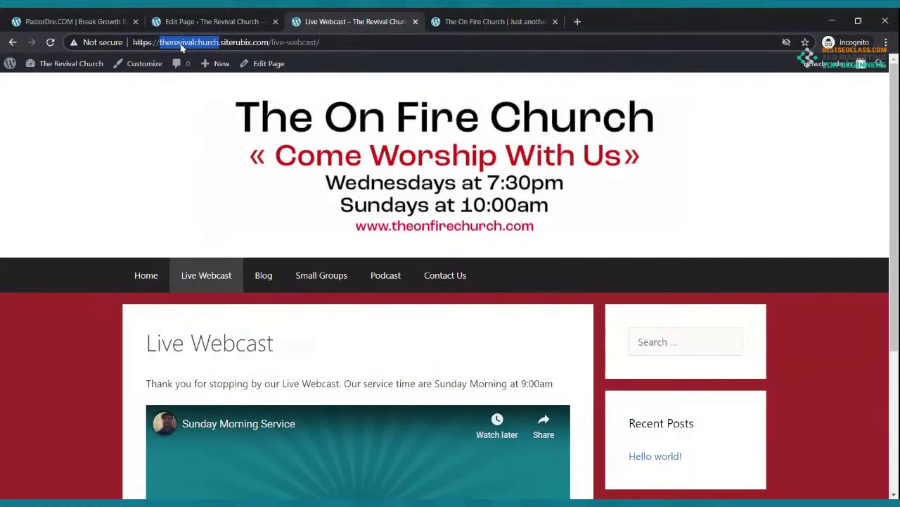
click(221, 279)
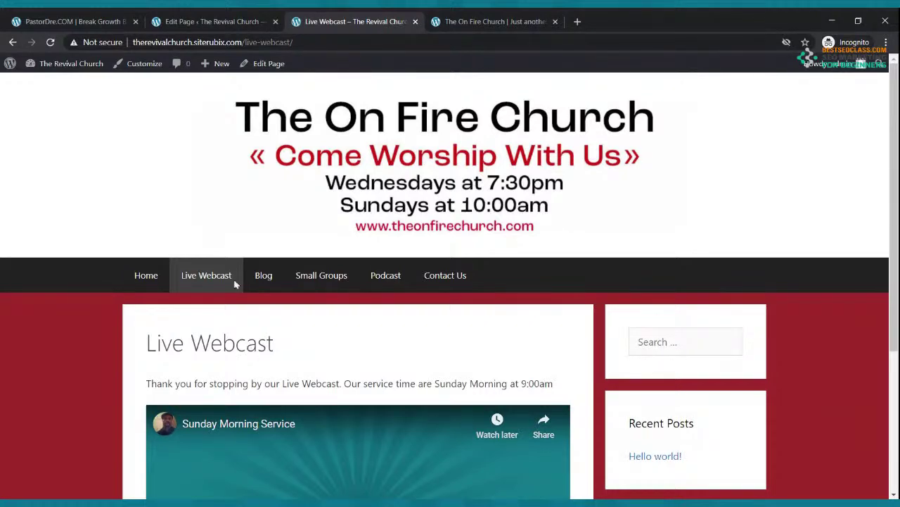
click(211, 21)
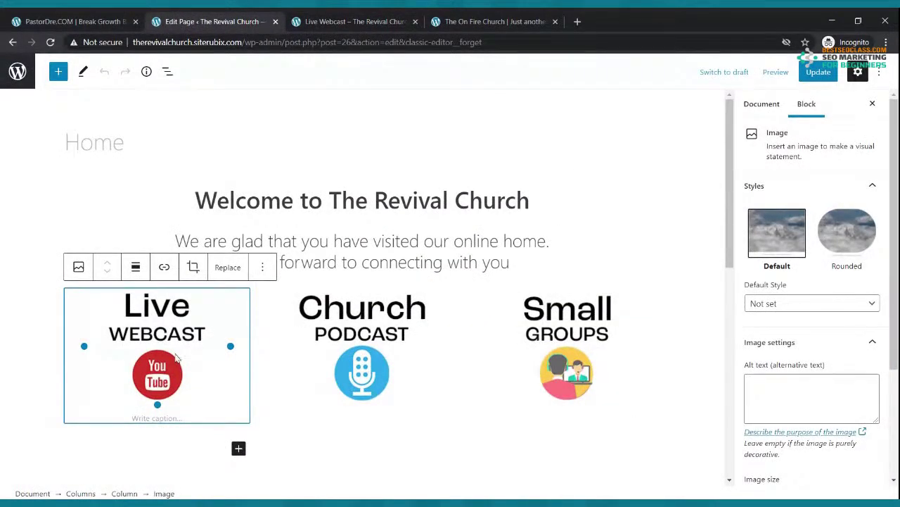
click(164, 267)
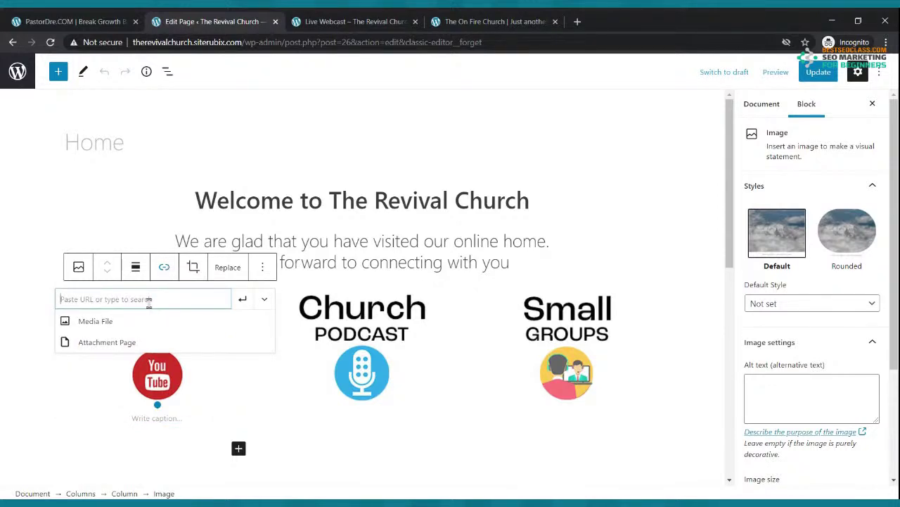
Link the Live Webcast image to the Live Webcast page and verify that page
key(ctrl+v)
click(243, 300)
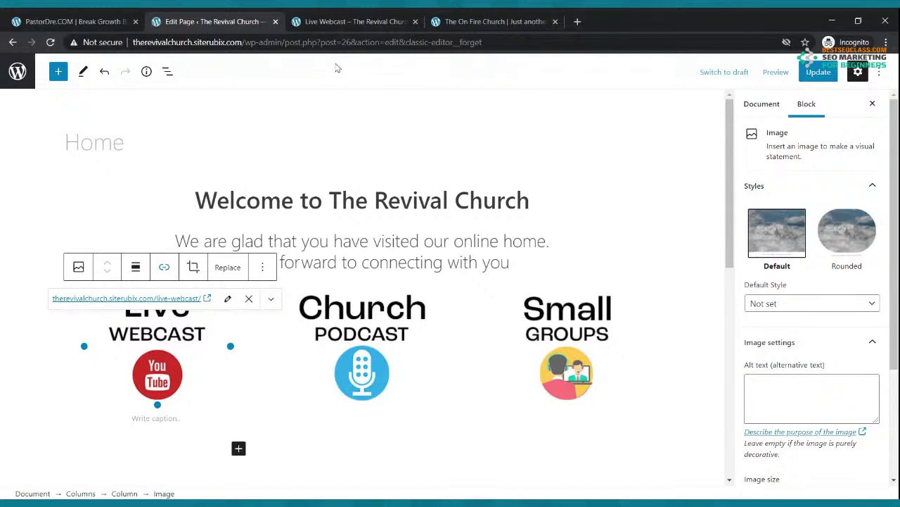
click(336, 21)
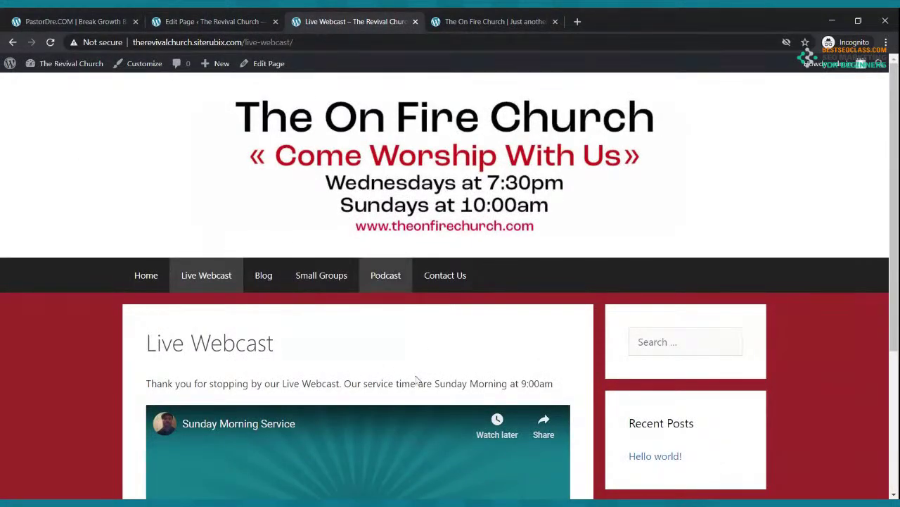
click(231, 21)
Link the Church Podcast image to the podcast page
click(367, 313)
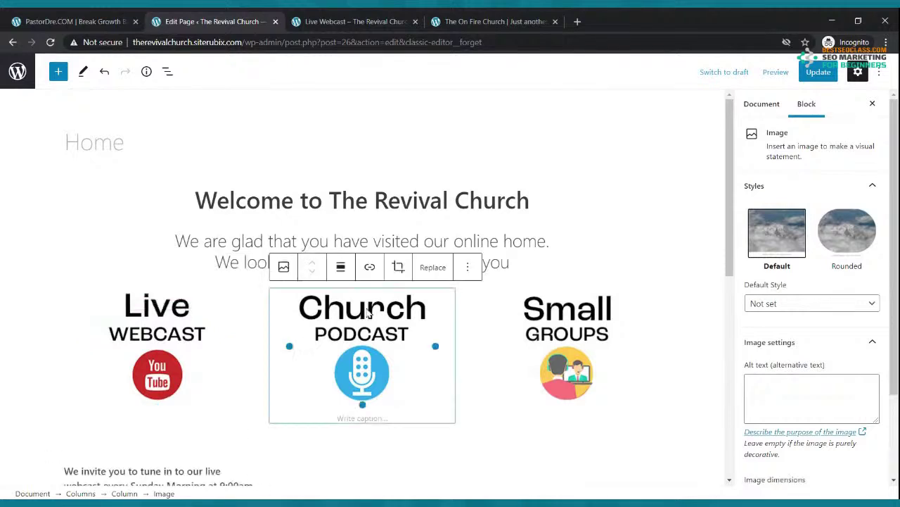
click(369, 266)
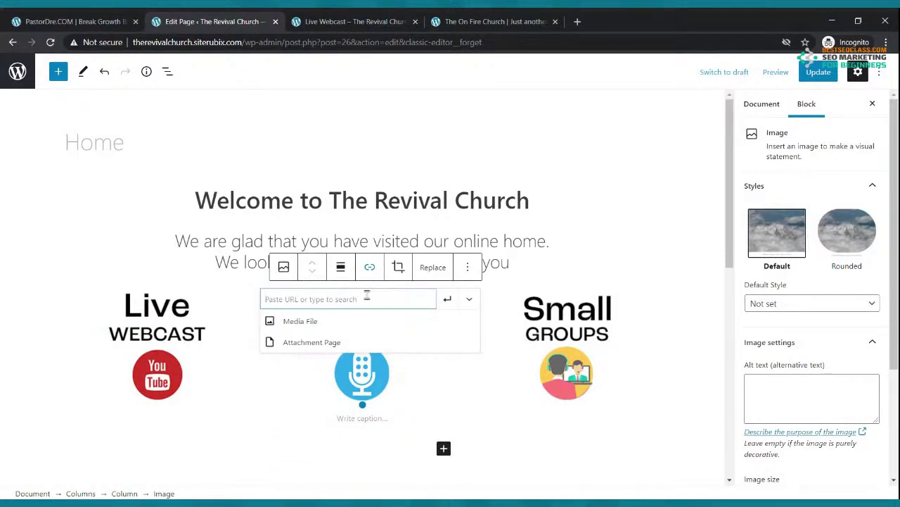
text(https://therevivalchurch.siterubix.com/podcast/)
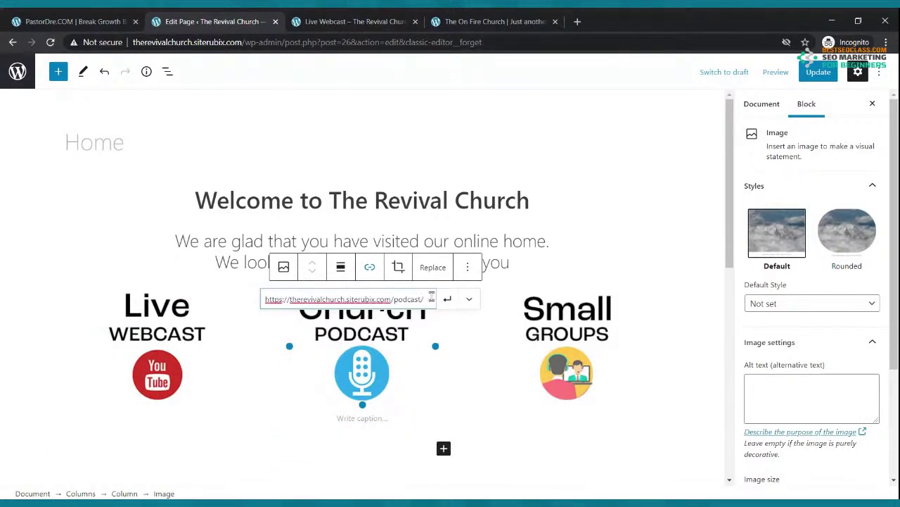
click(447, 299)
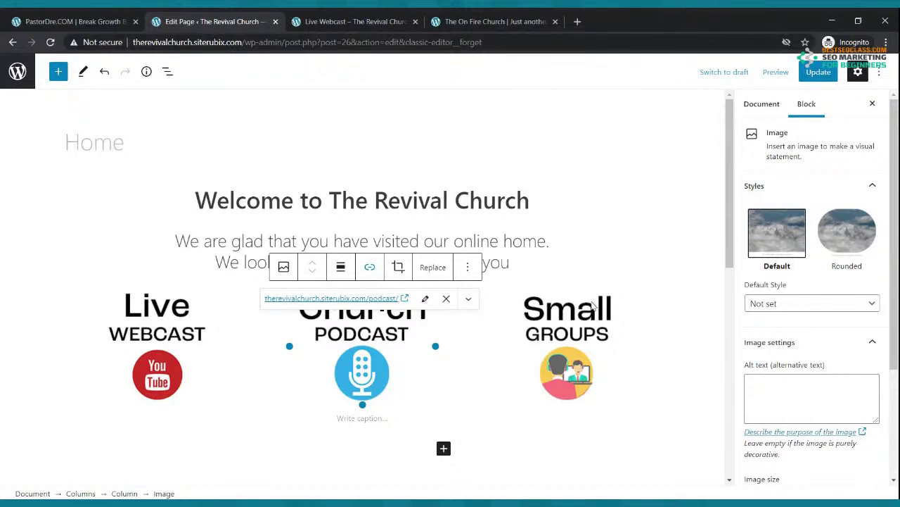
Link the Small Groups image to /small-groups/ and update the Home page
click(573, 331)
click(376, 20)
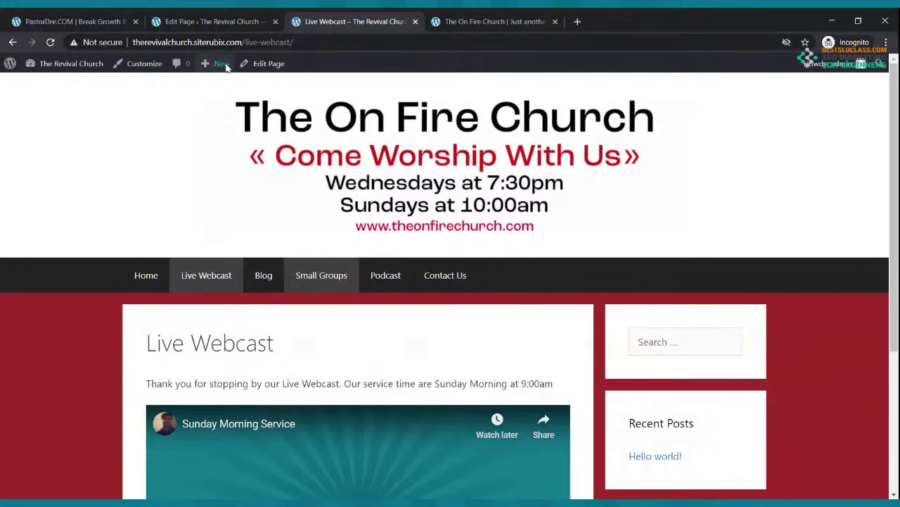
click(211, 21)
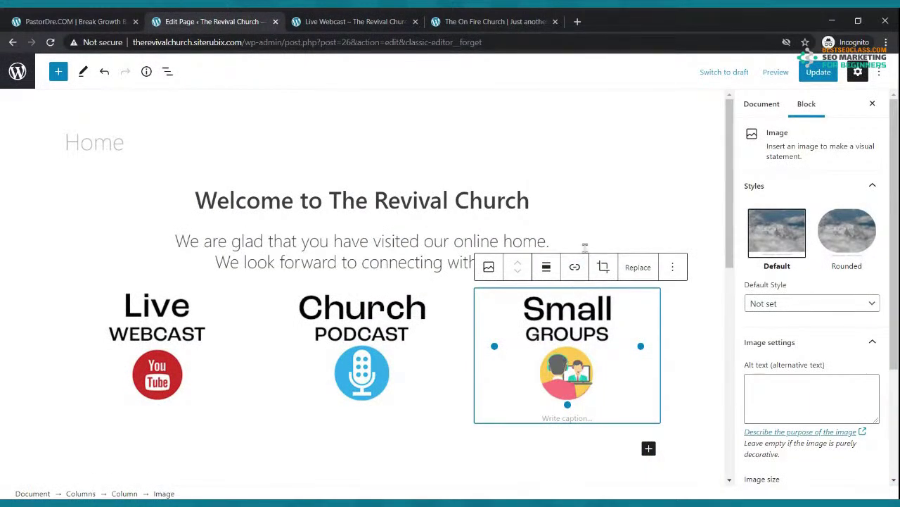
click(575, 267)
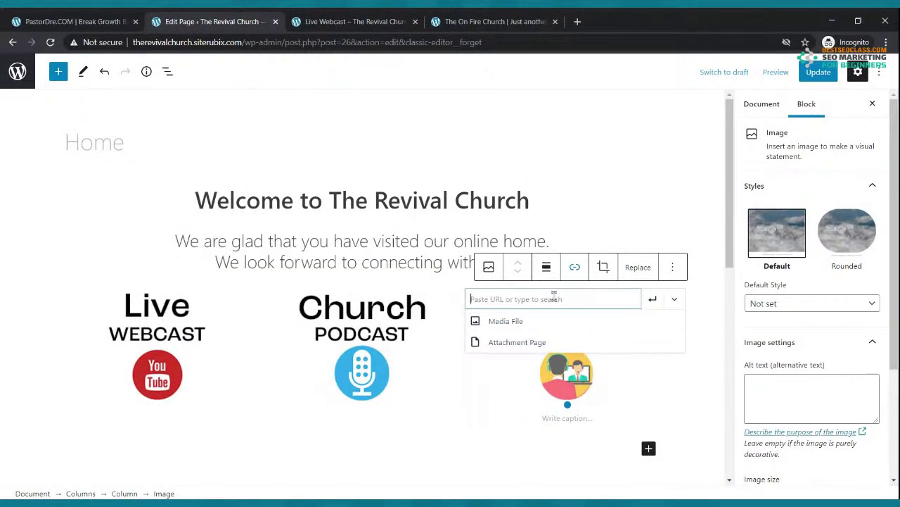
key(ctrl+v)
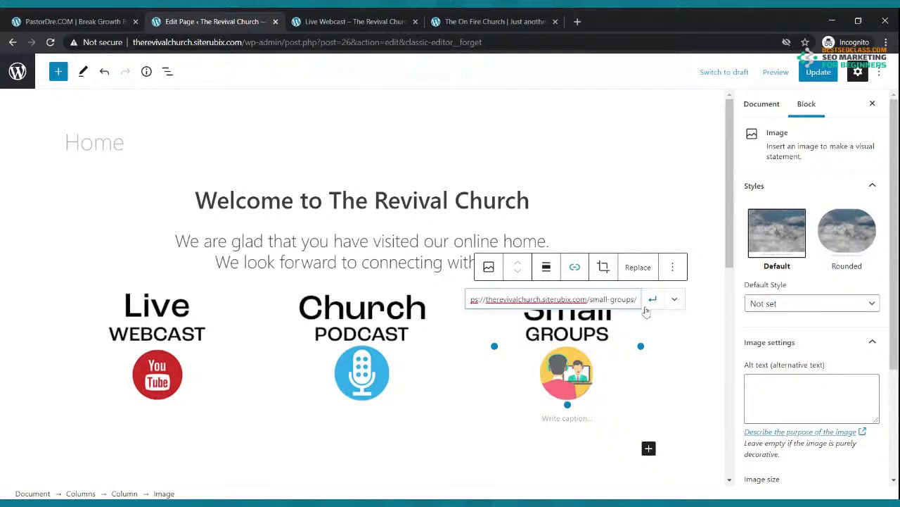
click(650, 302)
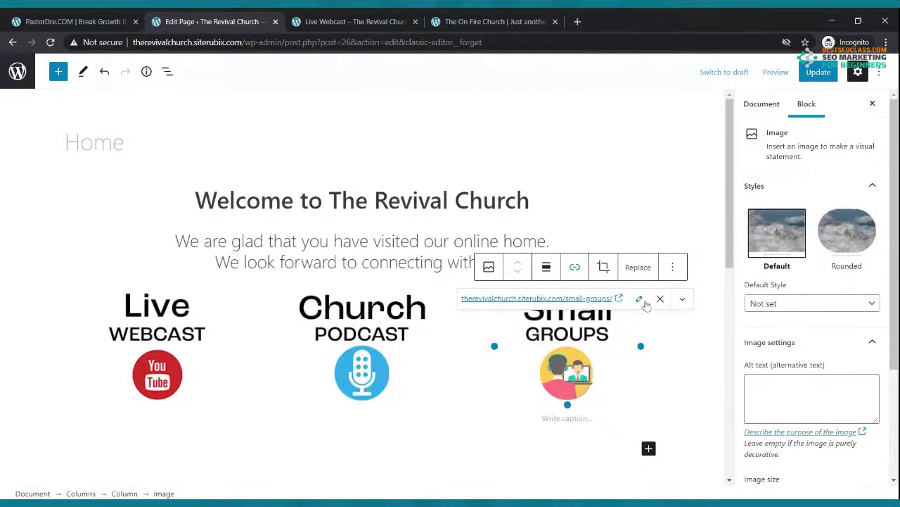
click(818, 71)
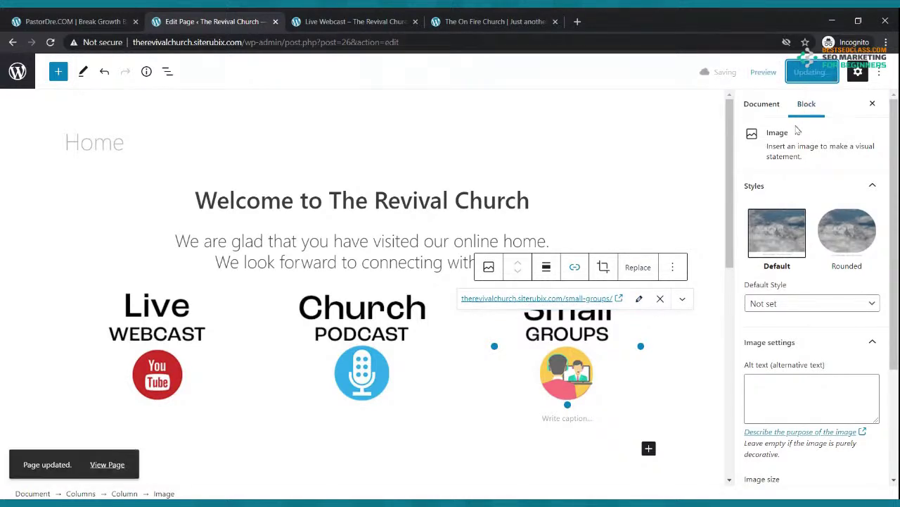
click(338, 21)
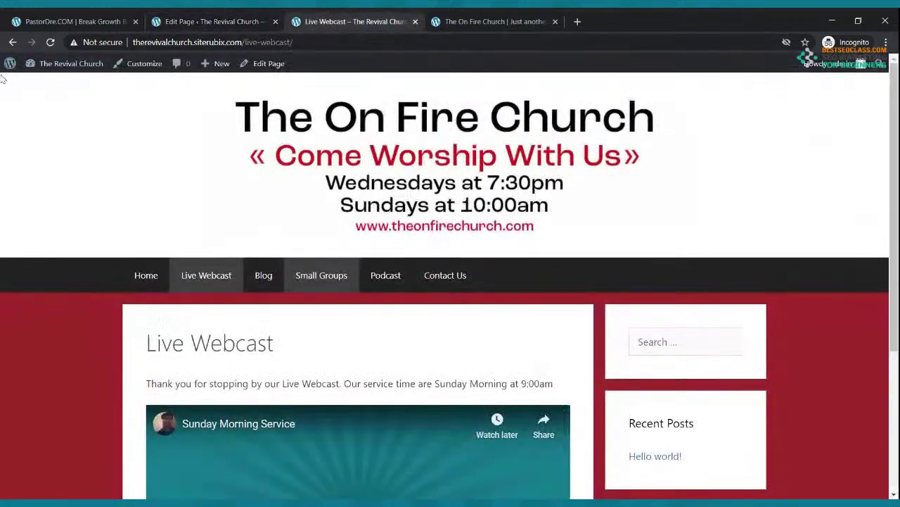
Test the live Home page's Live WEBCAST and Church PODCAST image links, then return to Pages
click(50, 42)
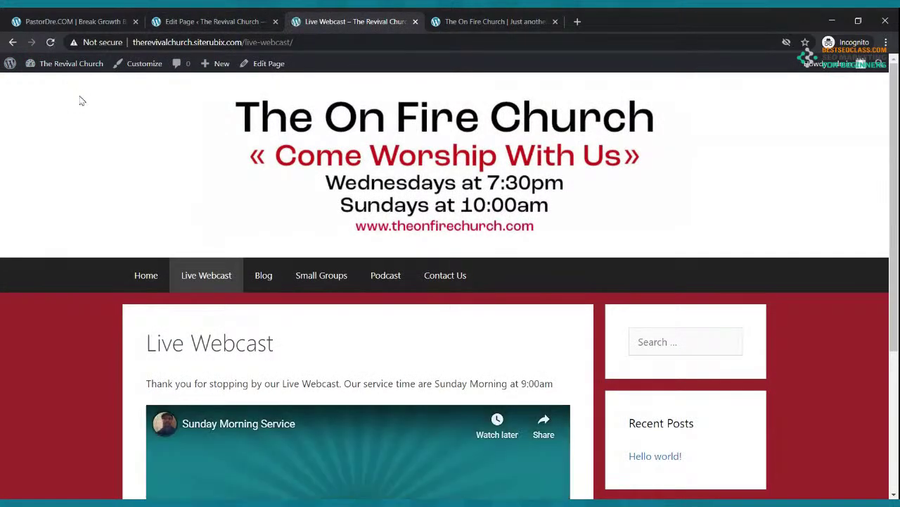
click(151, 282)
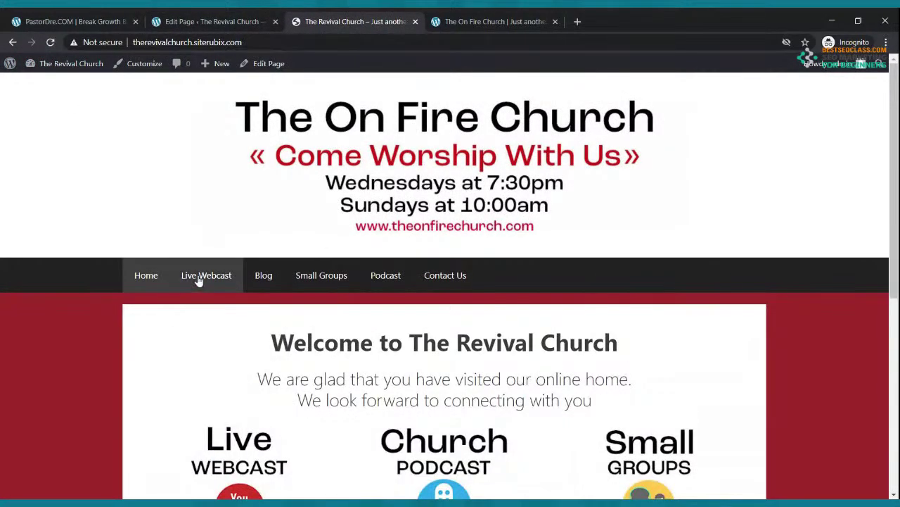
scroll(199, 280, down, 4)
click(259, 251)
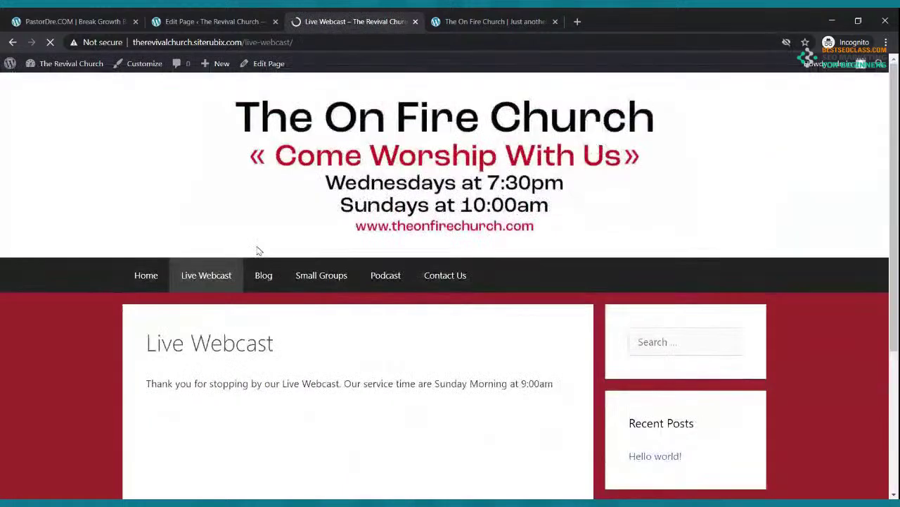
click(159, 276)
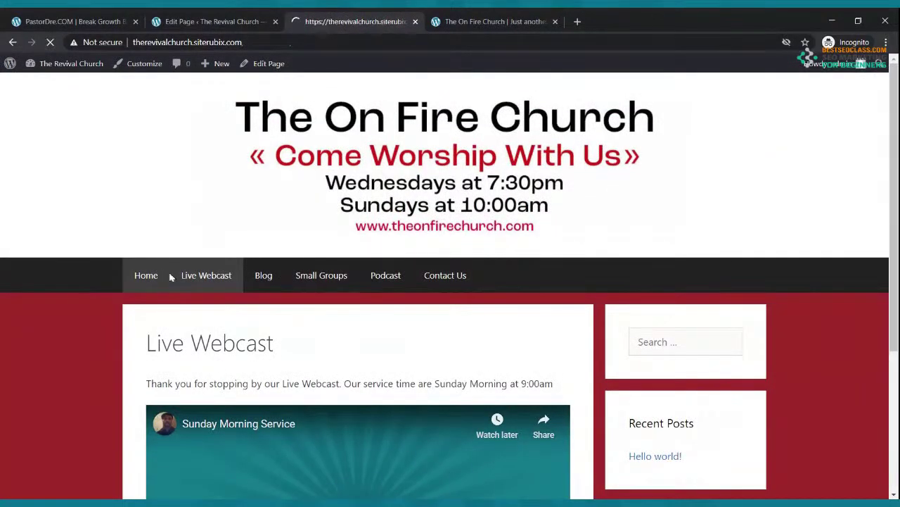
scroll(317, 281, down, 3)
click(445, 289)
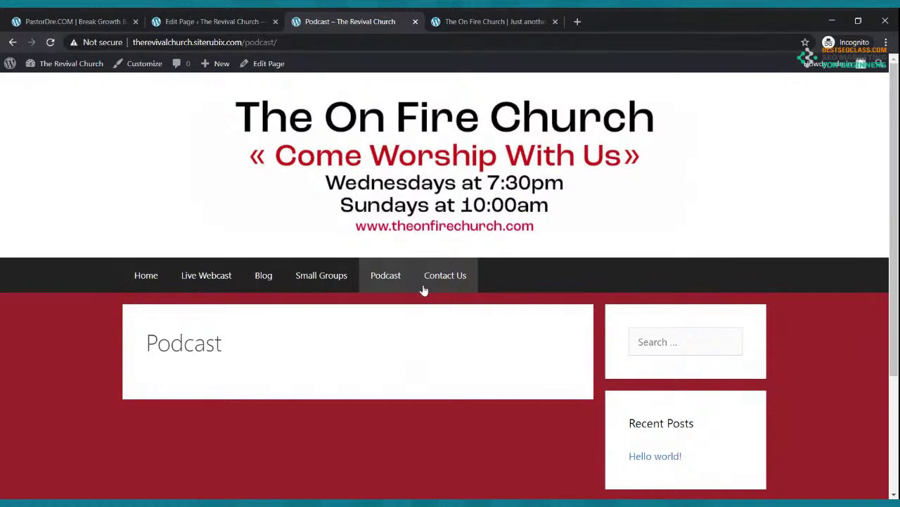
click(208, 21)
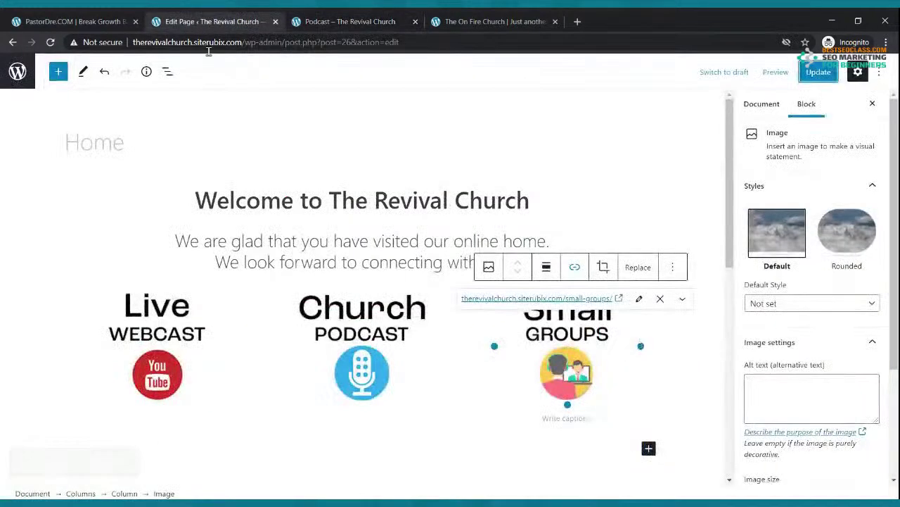
click(12, 43)
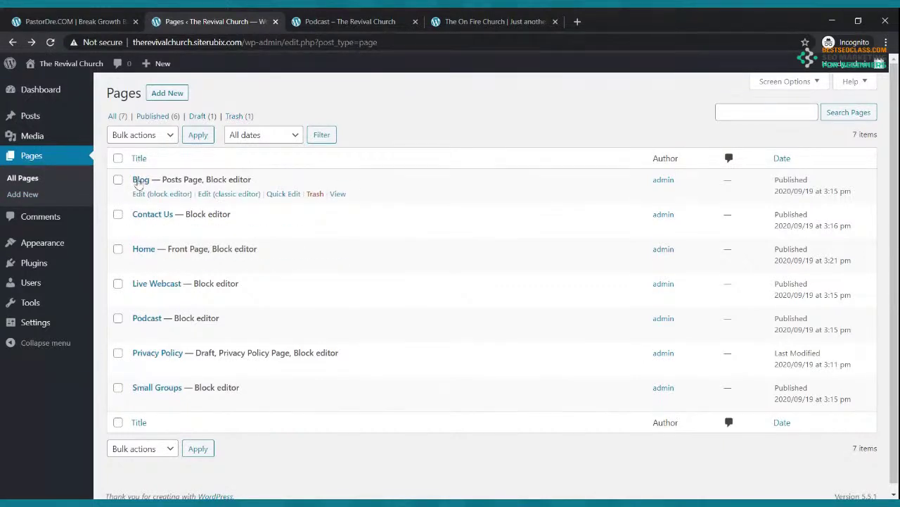
Move the default 'Hello world!' post to the Trash from the Posts list
click(142, 195)
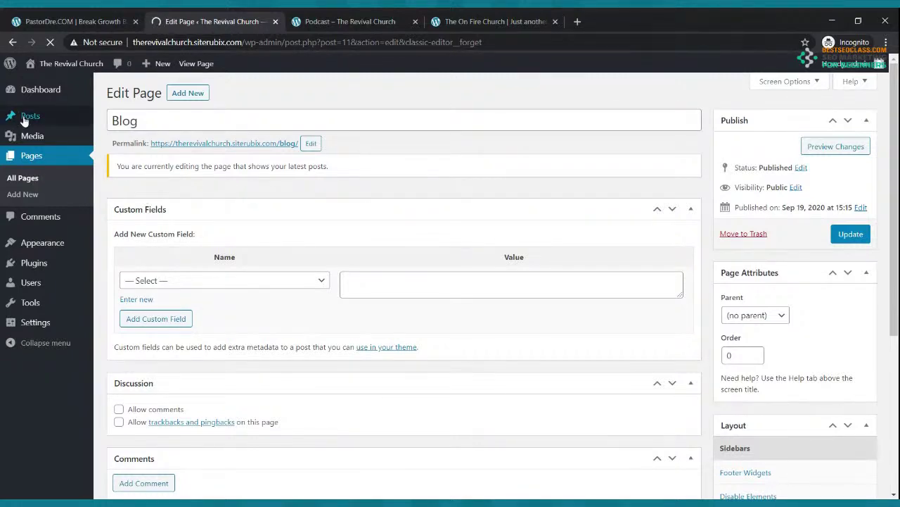
click(45, 123)
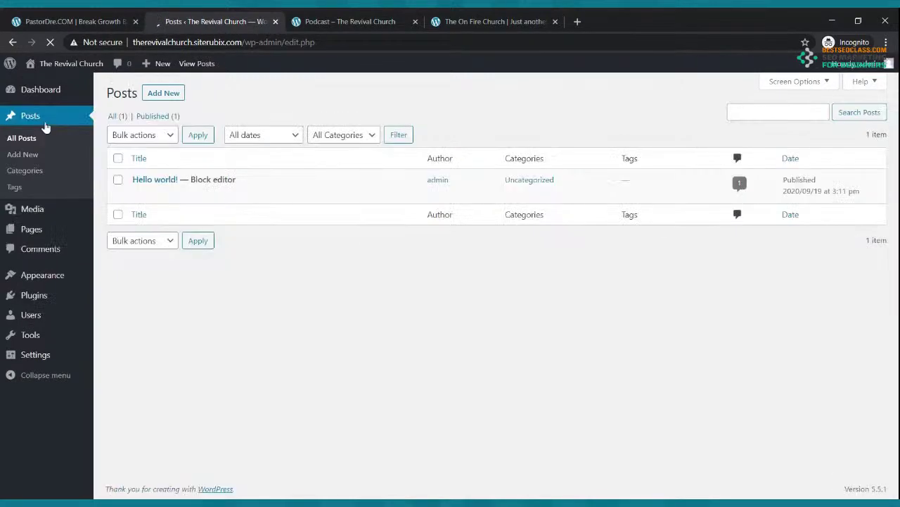
mouse_move(173, 199)
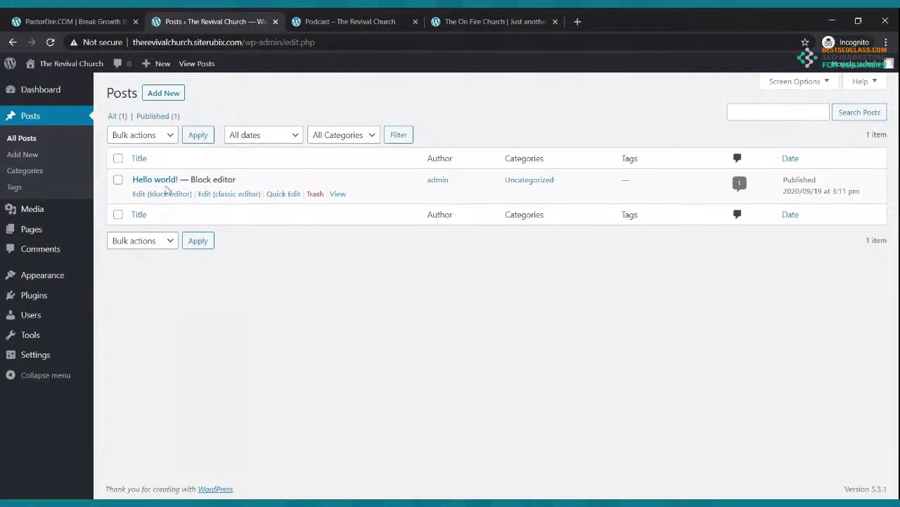
click(309, 196)
Start a new post titled 'My First Blog'
click(161, 95)
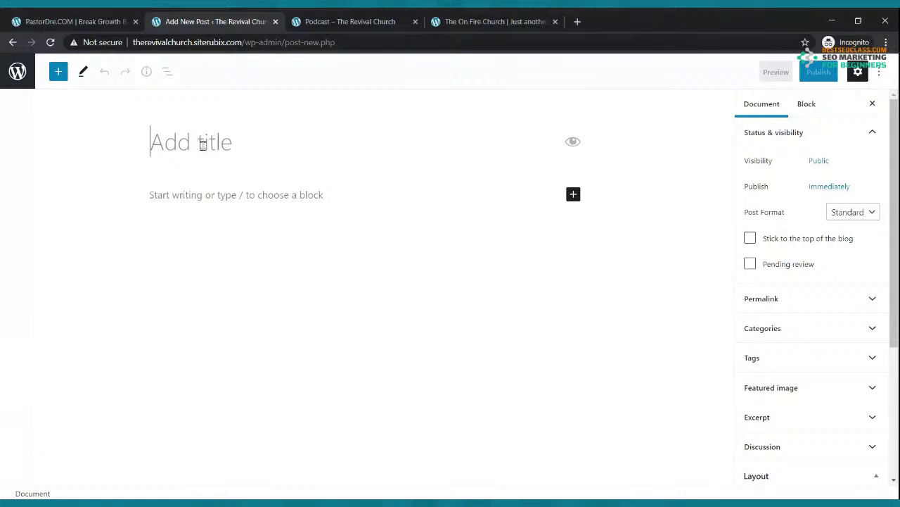
text(My Fis)
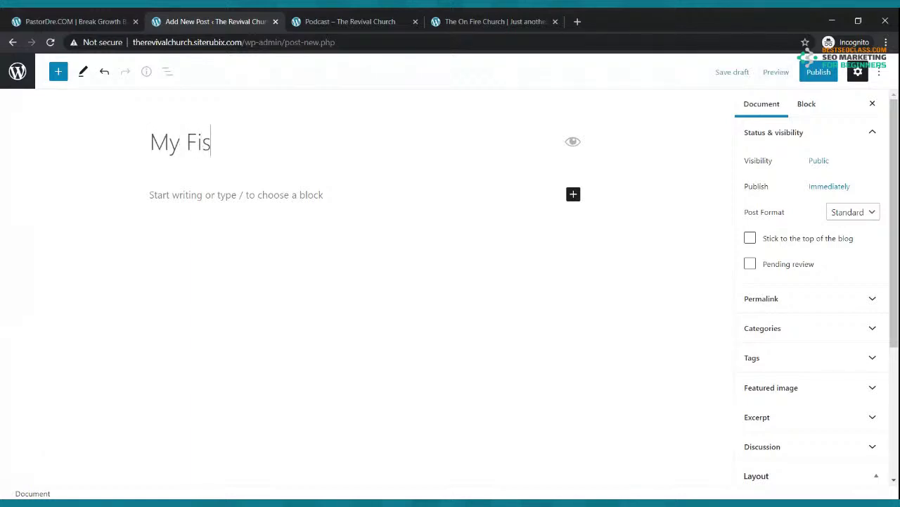
key(BackSpace)
text(rst Blog)
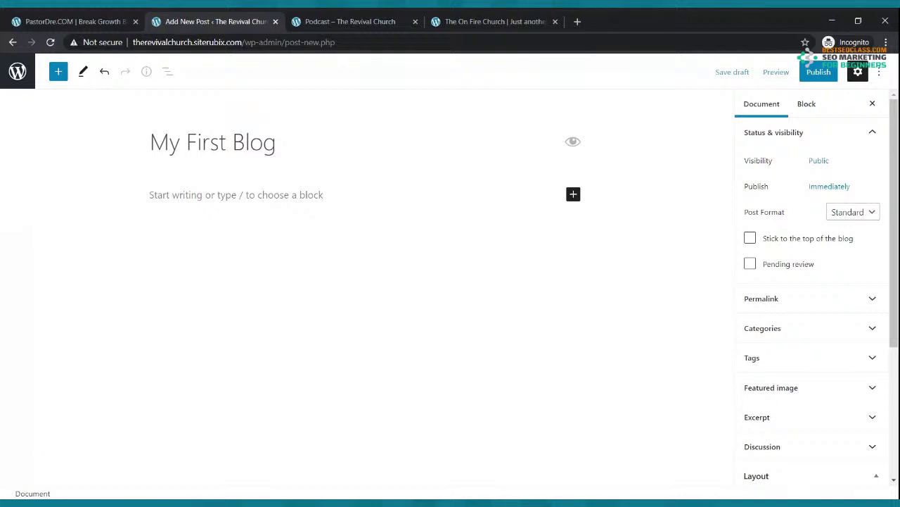
Begin the post body with 'Here is our first blog. We hope you are'
click(206, 197)
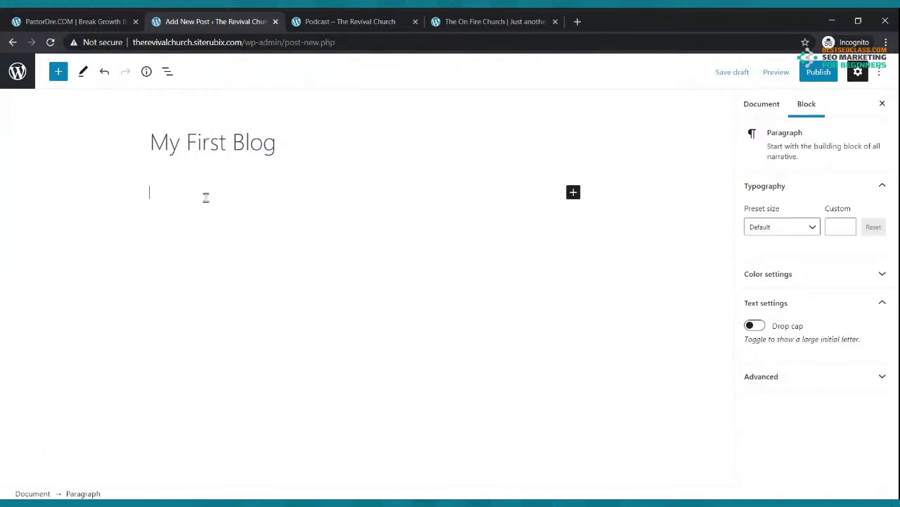
text(Here)
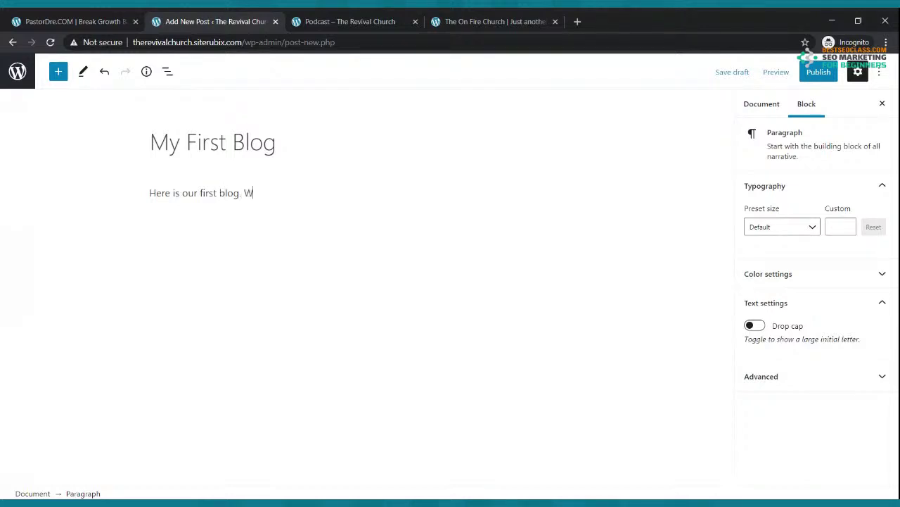
text(is our first blog. We hope youare)
key(BackSpace)
key(BackSpace)
key(BackSpace)
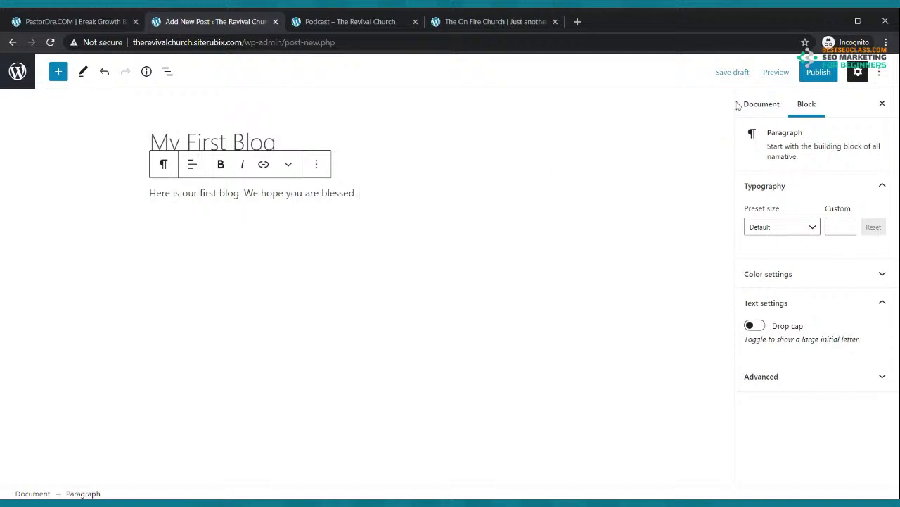
Publish the My First Blog post and select its sentence for copying
click(809, 73)
click(793, 73)
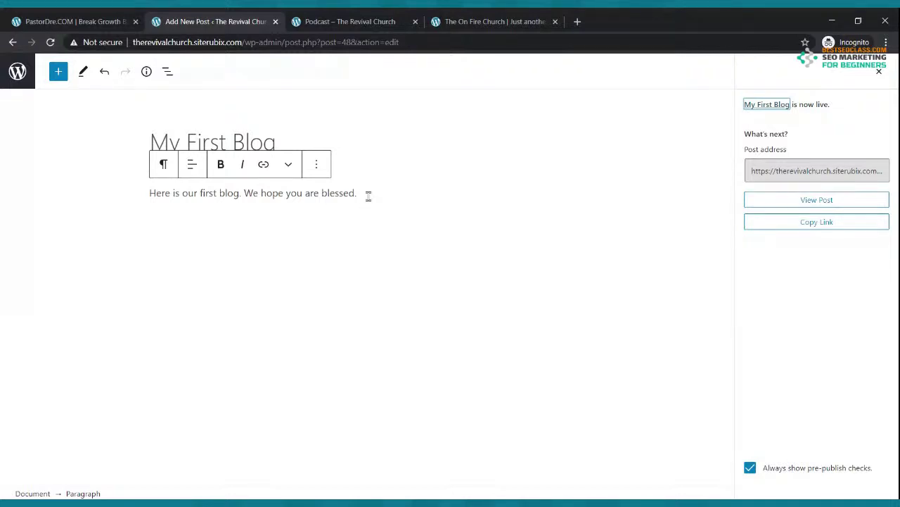
drag(367, 193, 140, 205)
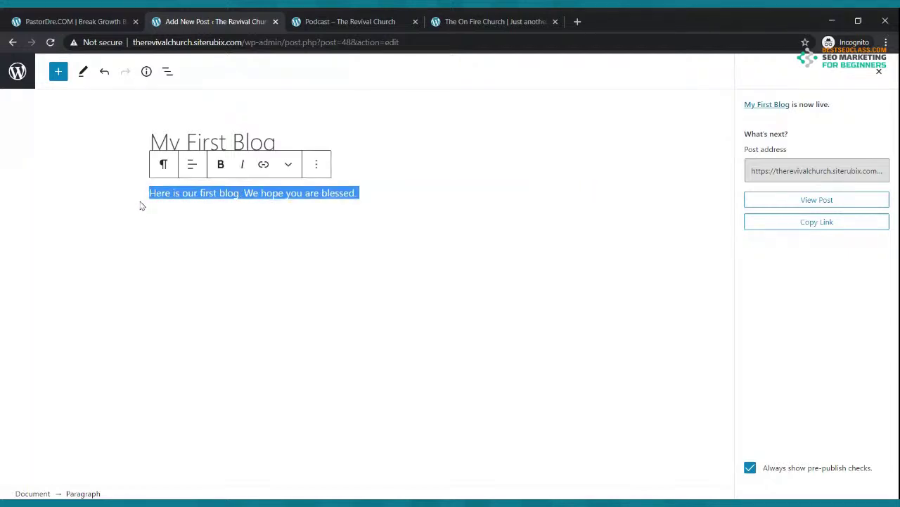
Paste the blessing sentence repeatedly into three paragraphs and update the published post
click(392, 196)
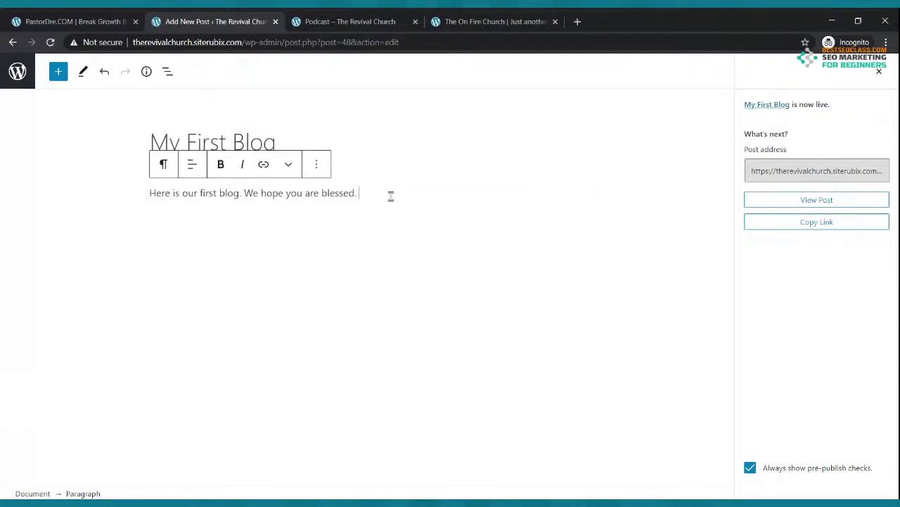
key(ctrl+v)
key(ctrl+v)
key(ctrl+v)
key(ctrl+v)
key(ctrl+v)
key(ctrl+v)
key(ctrl+v)
key(ctrl+v)
key(ctrl+v)
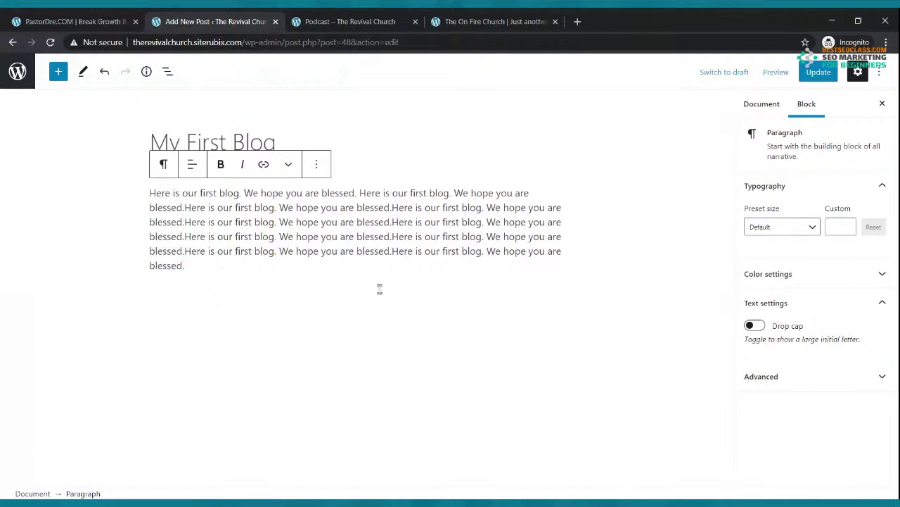
key(Return)
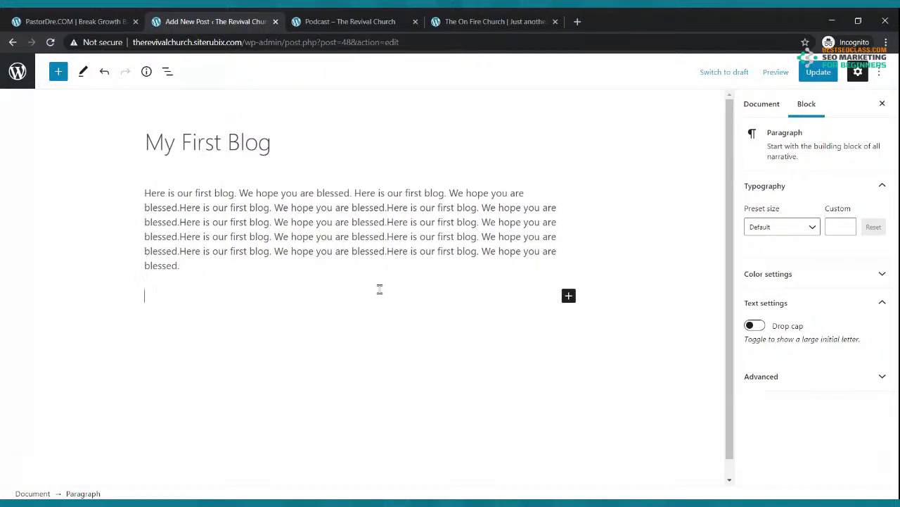
key(ctrl+v)
key(ctrl+v)
key(ctrl+v)
key(ctrl+v)
key(ctrl+v)
key(ctrl+v)
key(ctrl+v)
key(ctrl+v)
key(ctrl+v)
key(ctrl+v)
key(ctrl+v)
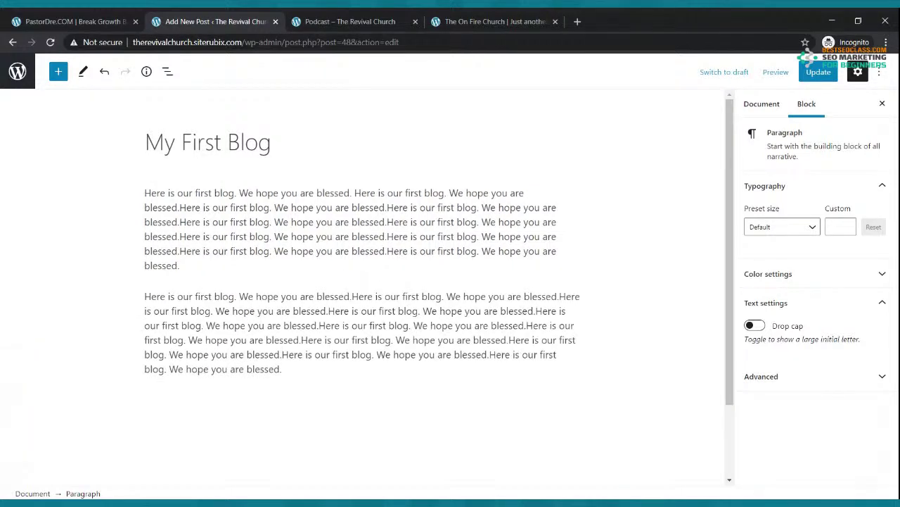
key(Return)
key(ctrl+v)
key(ctrl+v)
key(ctrl+v)
key(ctrl+v)
key(ctrl+v)
key(ctrl+v)
key(ctrl+v)
key(ctrl+v)
key(ctrl+v)
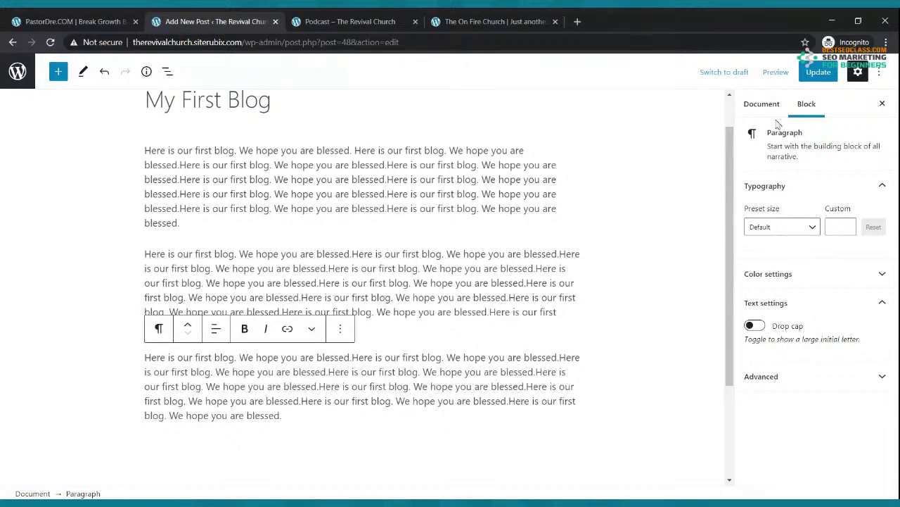
click(818, 72)
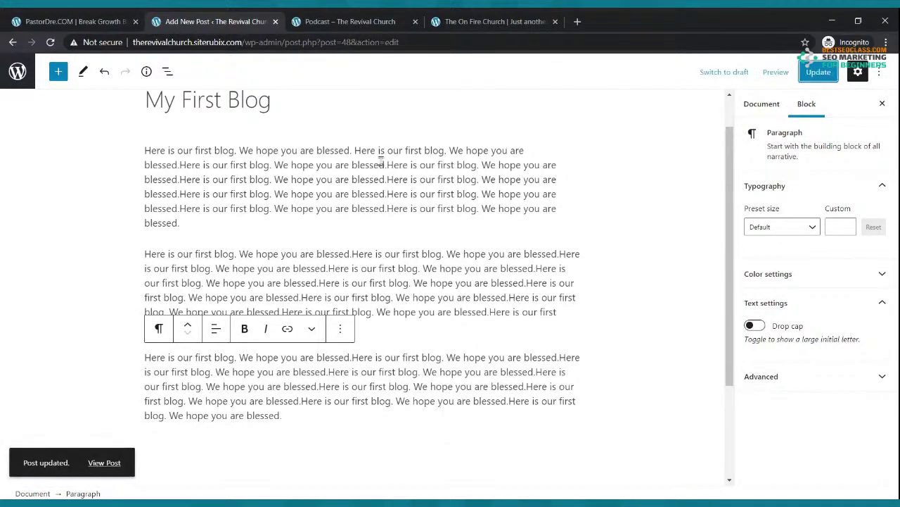
click(349, 22)
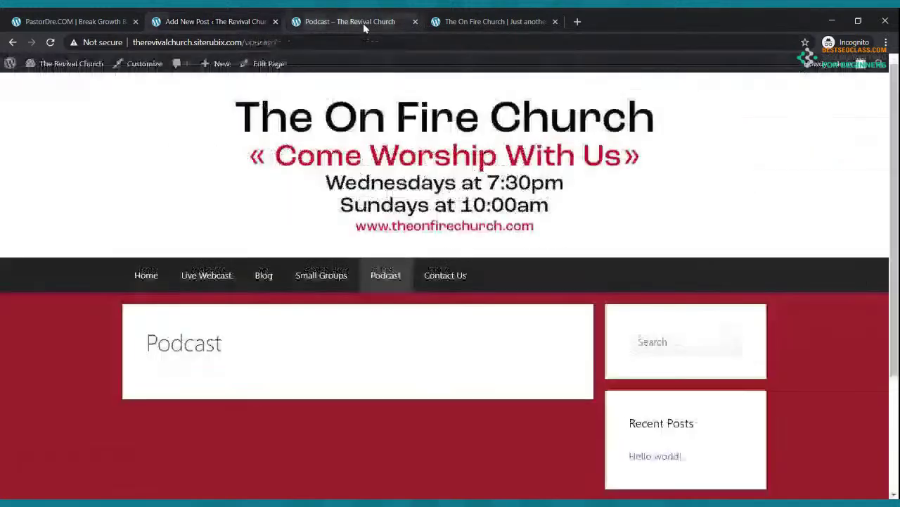
View the published My First Blog post from the live Blog page
click(263, 276)
scroll(460, 249, down, 2)
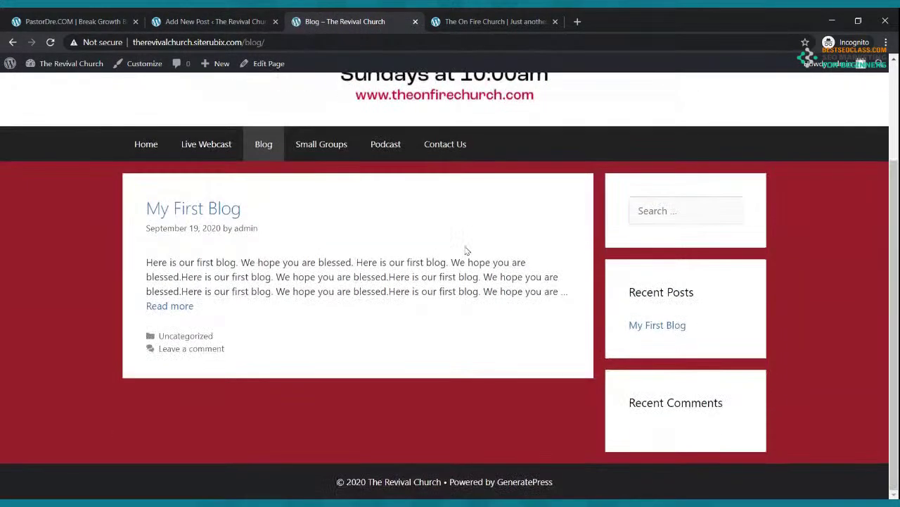
click(151, 307)
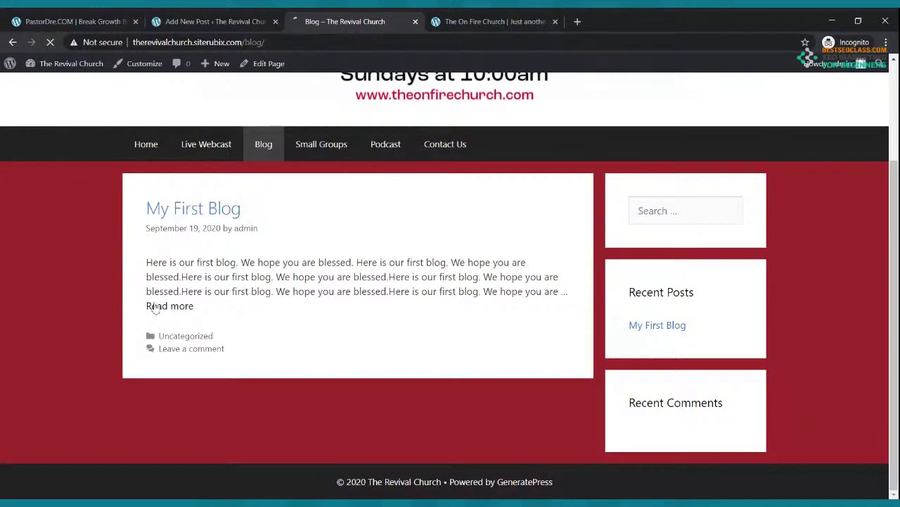
scroll(584, 348, down, 9)
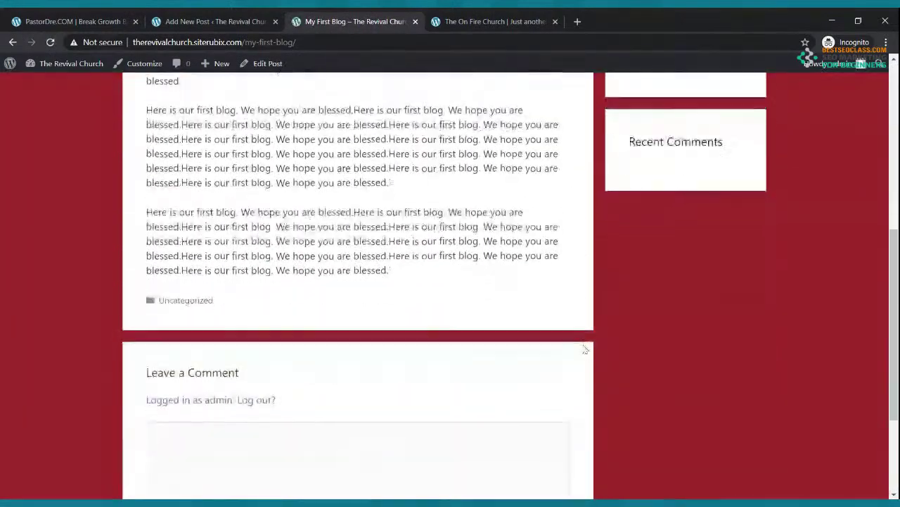
scroll(586, 348, up, 7)
scroll(586, 348, up, 2)
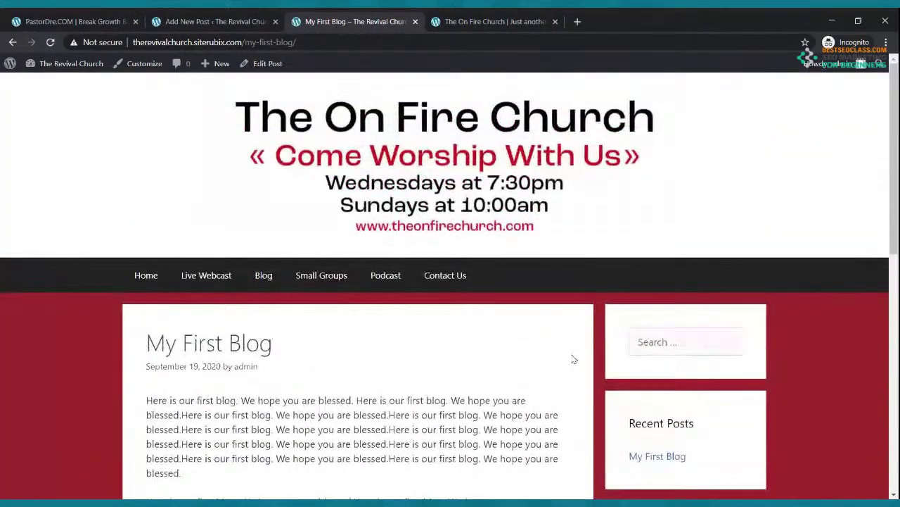
Return to the admin Posts list and start a new blank post
click(210, 21)
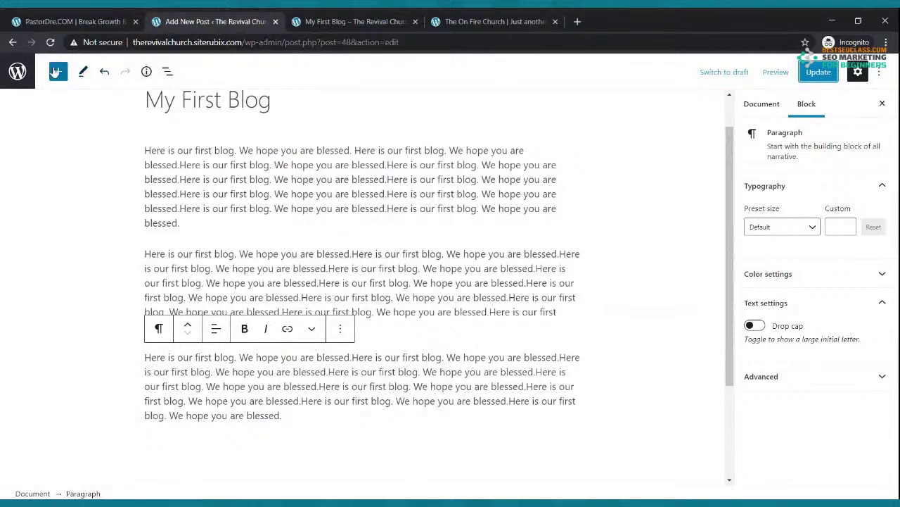
click(13, 43)
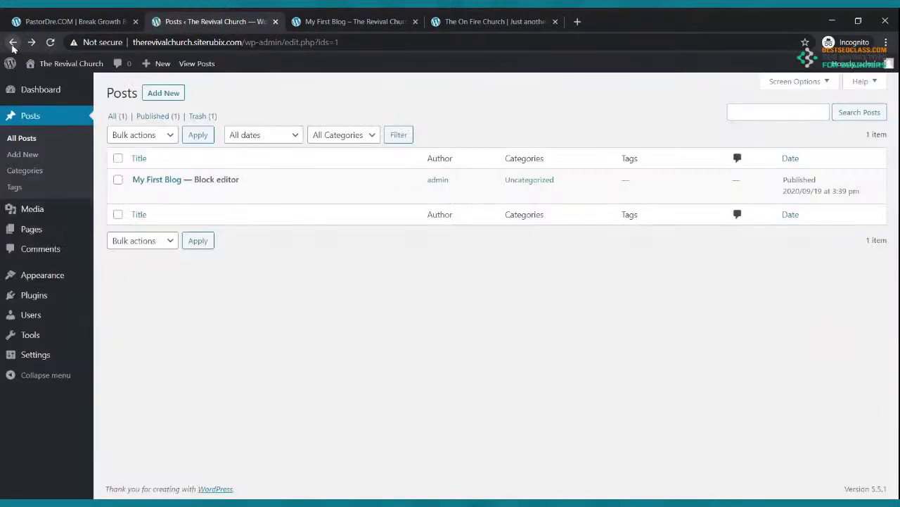
click(29, 116)
click(156, 95)
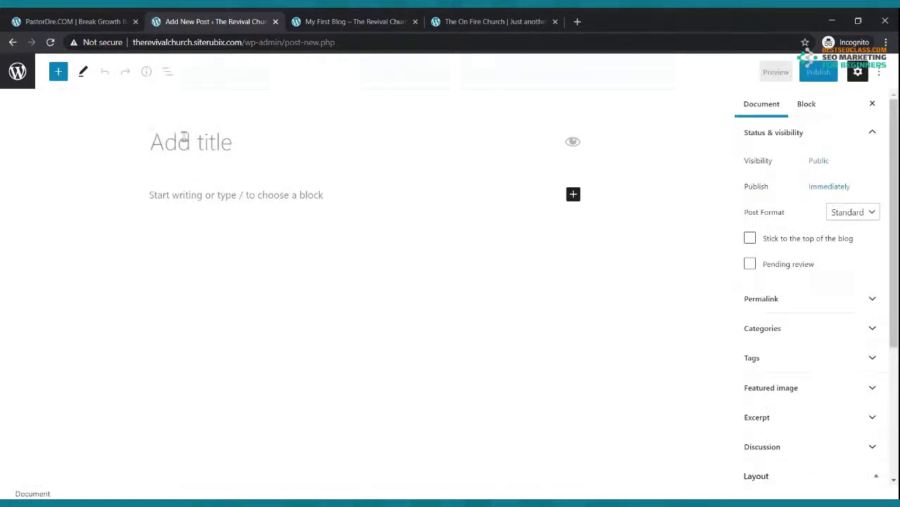
Title the post 'Testimony from the mission field' and write its opening testimony sentence
text(Testimony for)
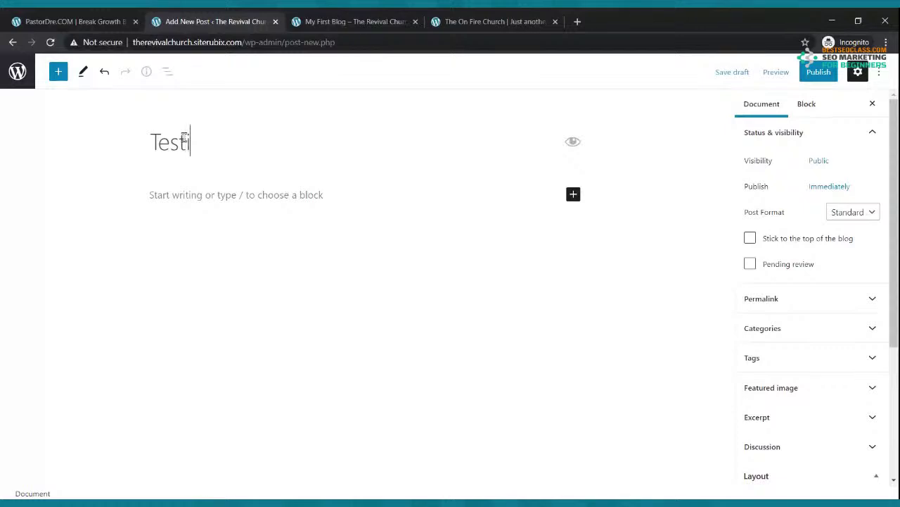
key(BackSpace)
key(BackSpace)
text(r)
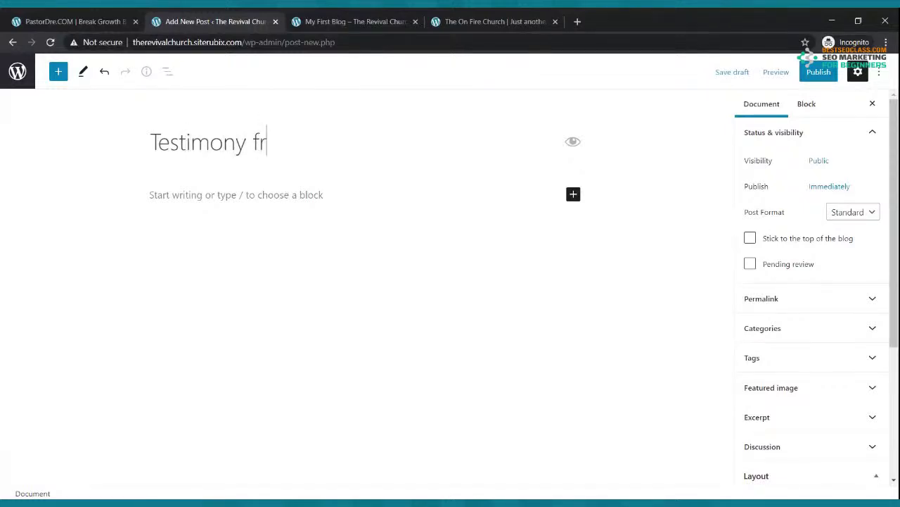
text(om the mission field)
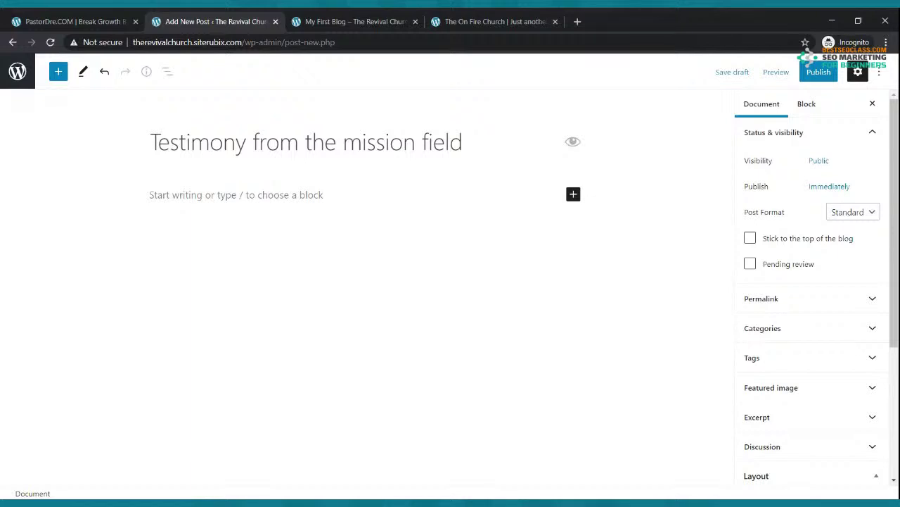
click(199, 187)
text(Hello the)
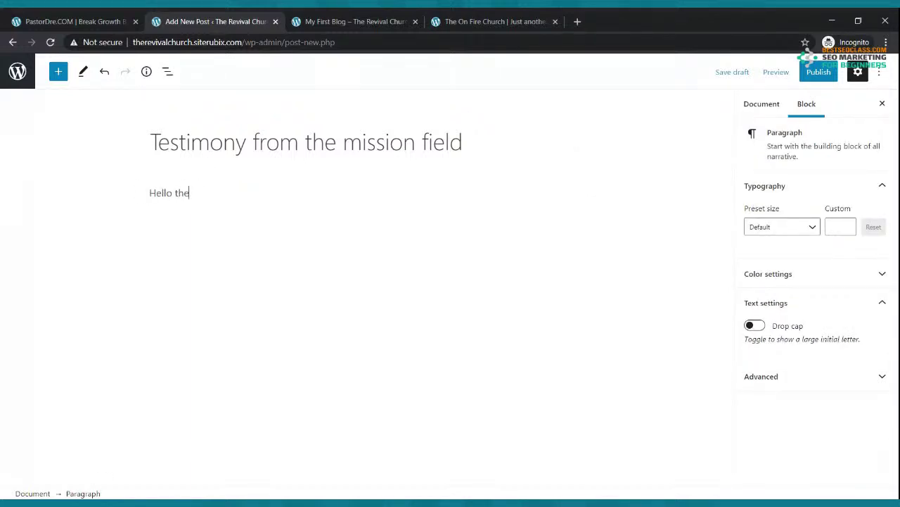
text(is is on)
text(fire Jack live from the )
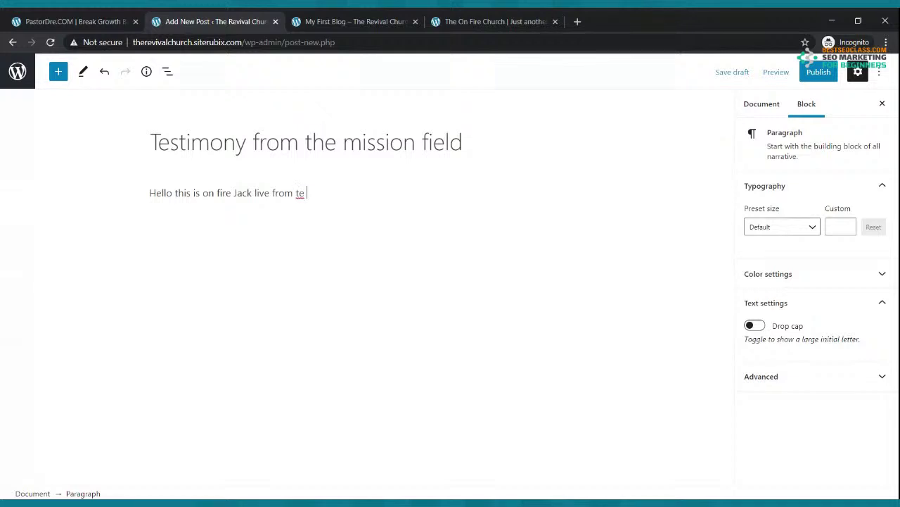
text(mission field)
Paste the sentence repeatedly into three paragraphs and start publishing the post
drag(382, 197, 153, 196)
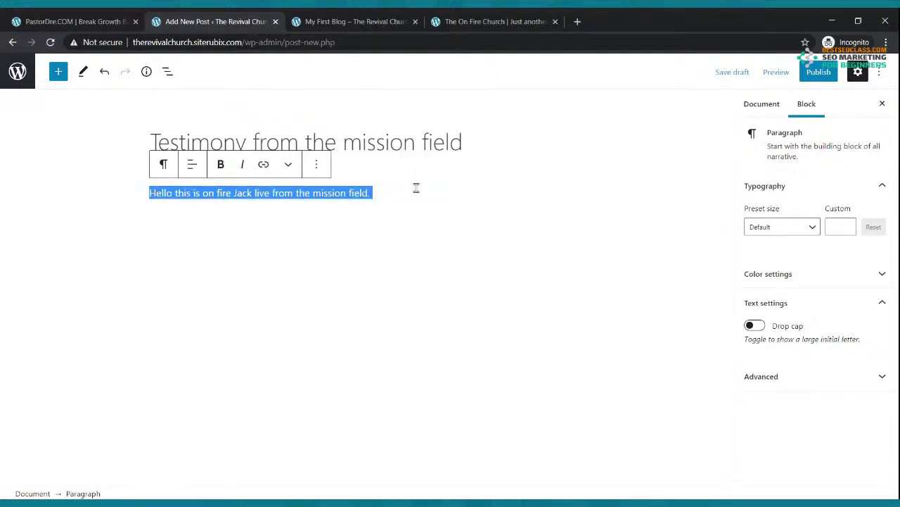
click(416, 187)
key(ctrl+v)
key(ctrl+v)
key(ctrl+v)
key(ctrl+v)
key(ctrl+v)
key(ctrl+v)
key(ctrl+v)
key(ctrl+v)
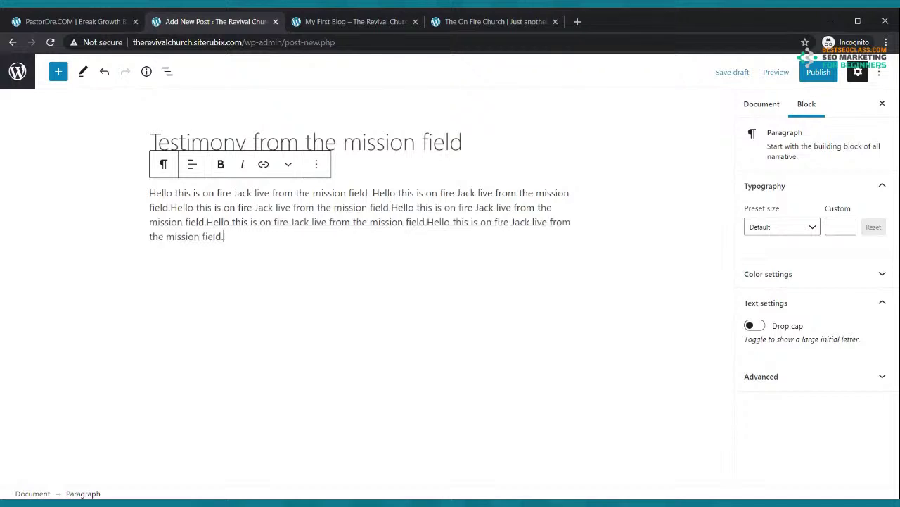
key(Return)
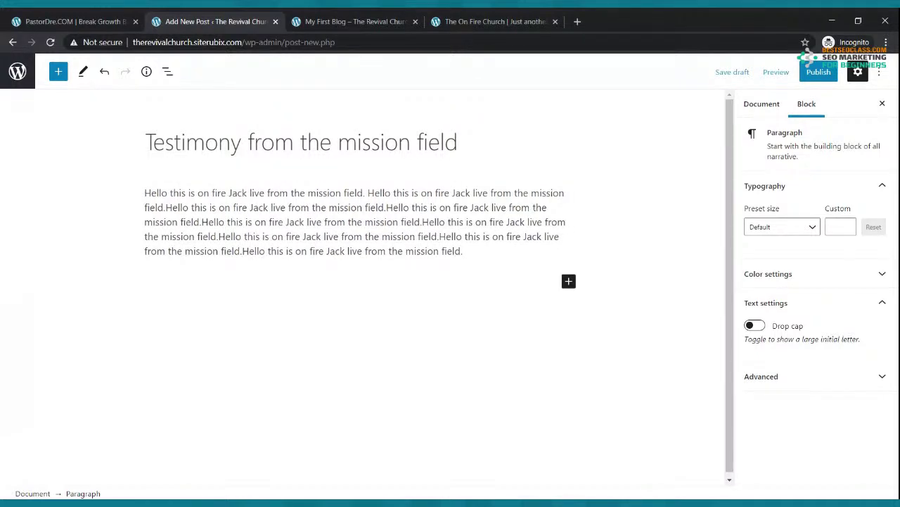
key(ctrl+v)
key(ctrl+v)
key(ctrl+v)
key(ctrl+v)
key(ctrl+v)
key(ctrl+v)
key(ctrl+v)
key(ctrl+v)
key(ctrl+v)
key(Return)
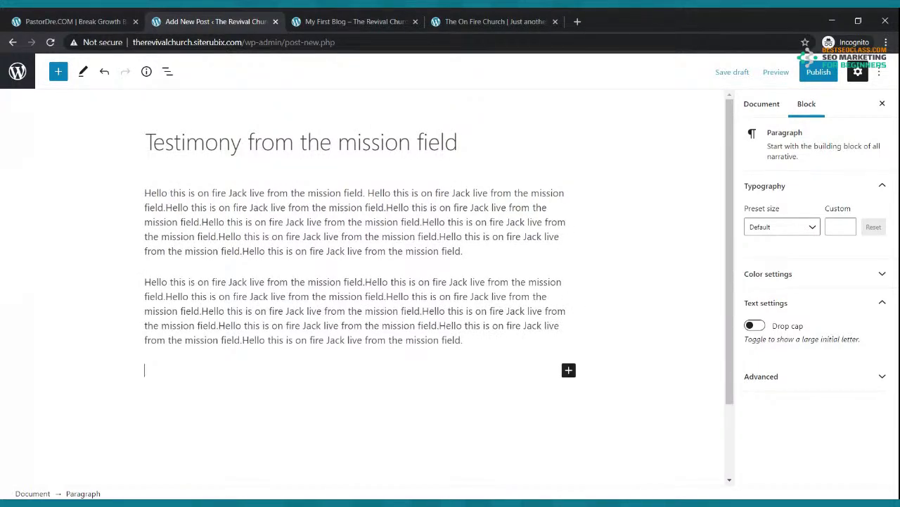
key(ctrl+v)
key(ctrl+v)
key(ctrl+v)
key(ctrl+v)
key(ctrl+v)
key(ctrl+v)
key(ctrl+v)
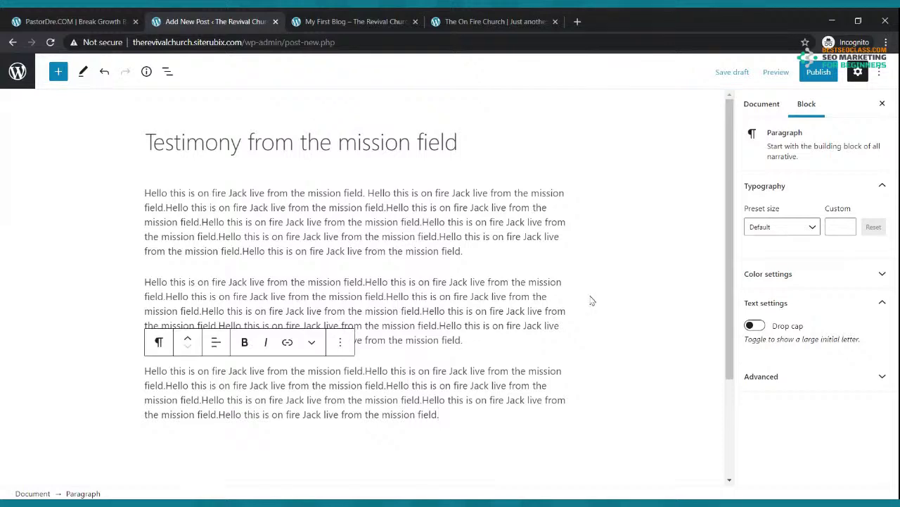
click(816, 72)
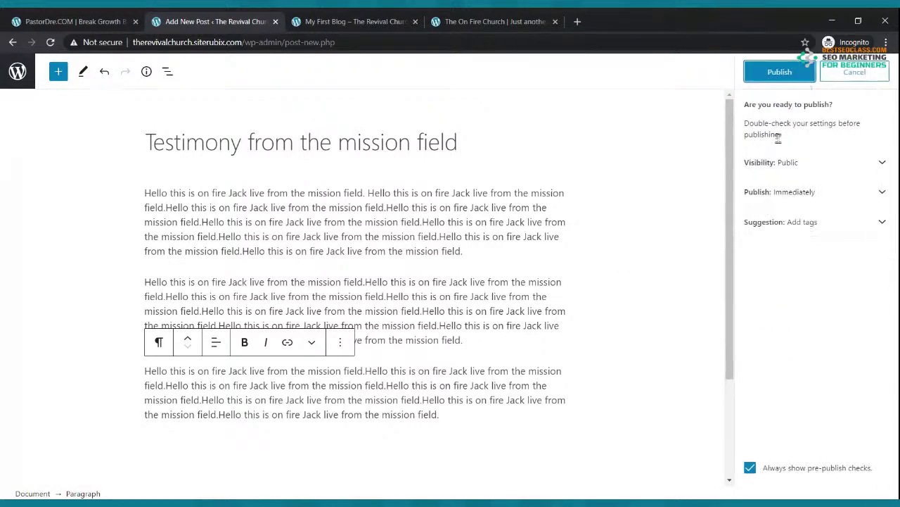
Confirm publishing the testimony post and check it tops the live Blog page
click(780, 71)
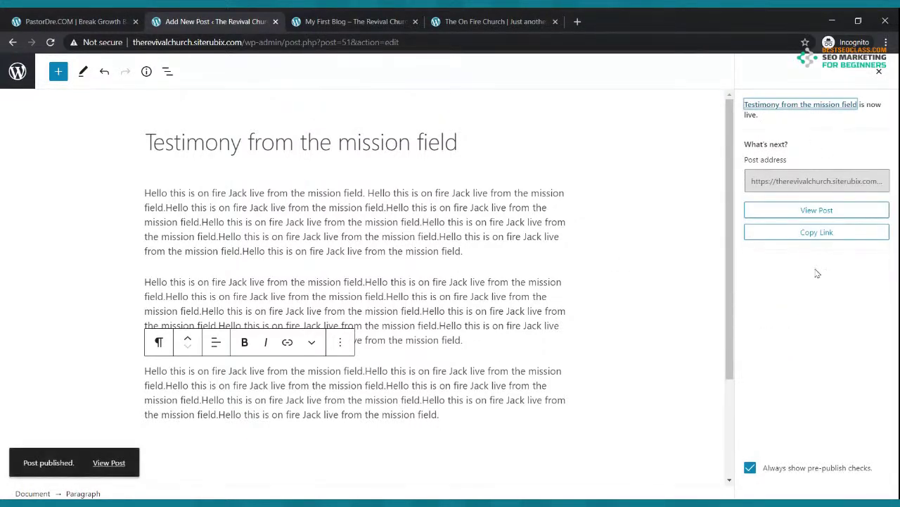
click(383, 21)
click(50, 42)
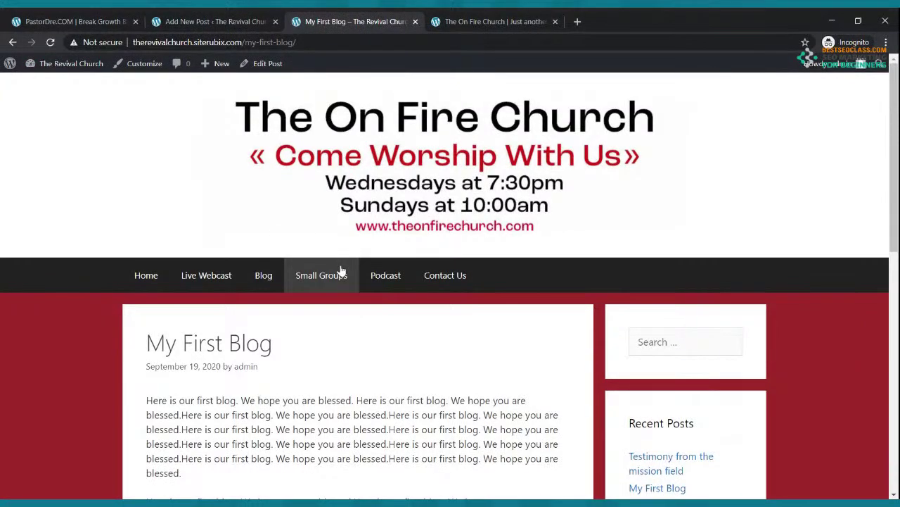
scroll(337, 285, down, 6)
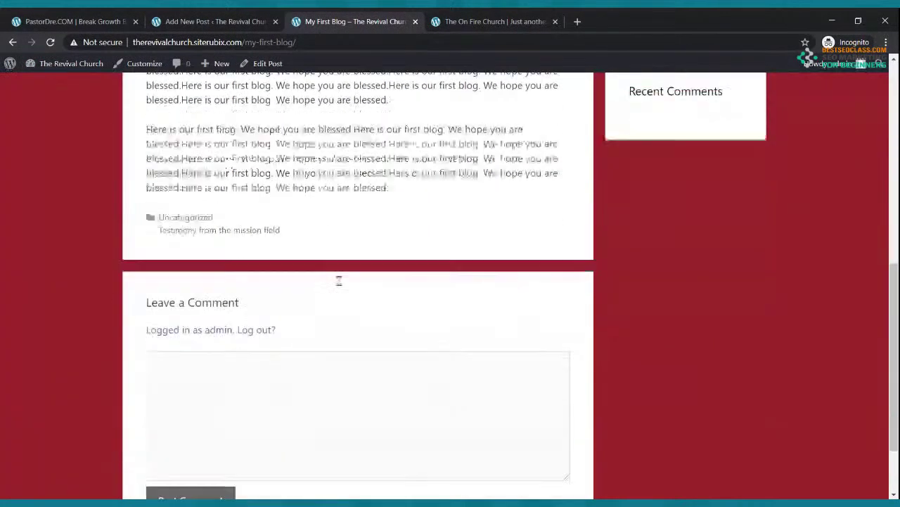
scroll(342, 275, up, 8)
click(262, 274)
scroll(290, 270, down, 2)
scroll(287, 268, down, 2)
scroll(289, 268, up, 3)
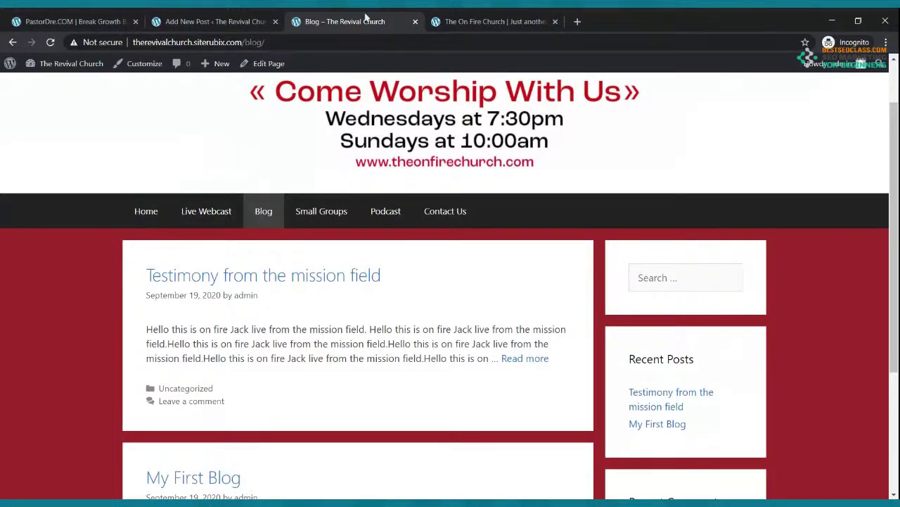
click(243, 21)
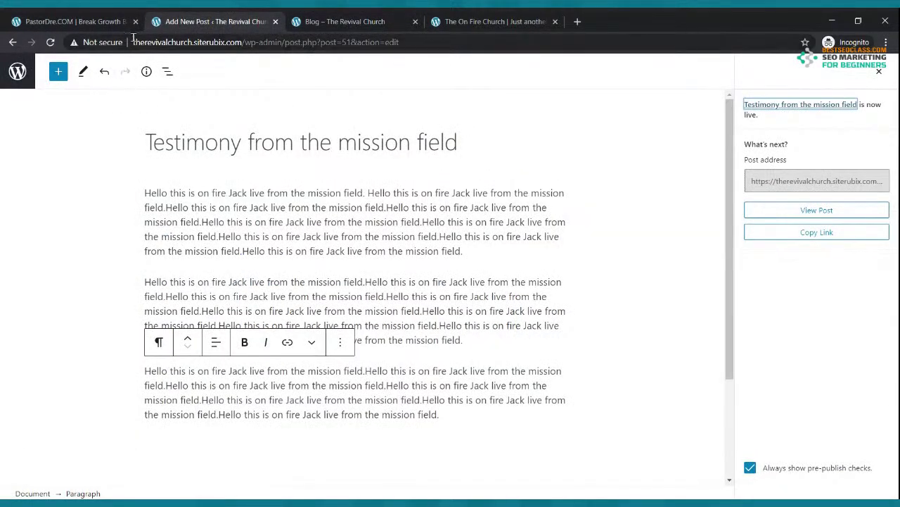
Open the empty Small Groups page in the block editor from the Pages list
click(13, 42)
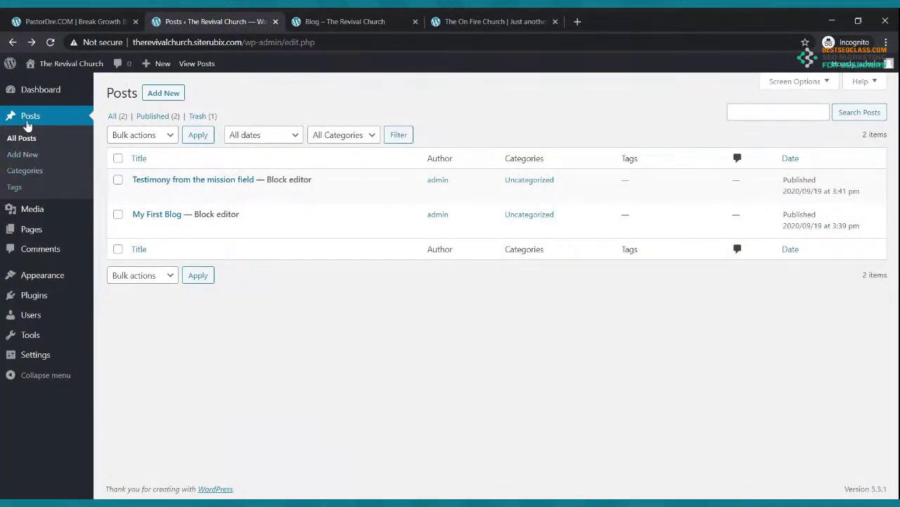
click(28, 125)
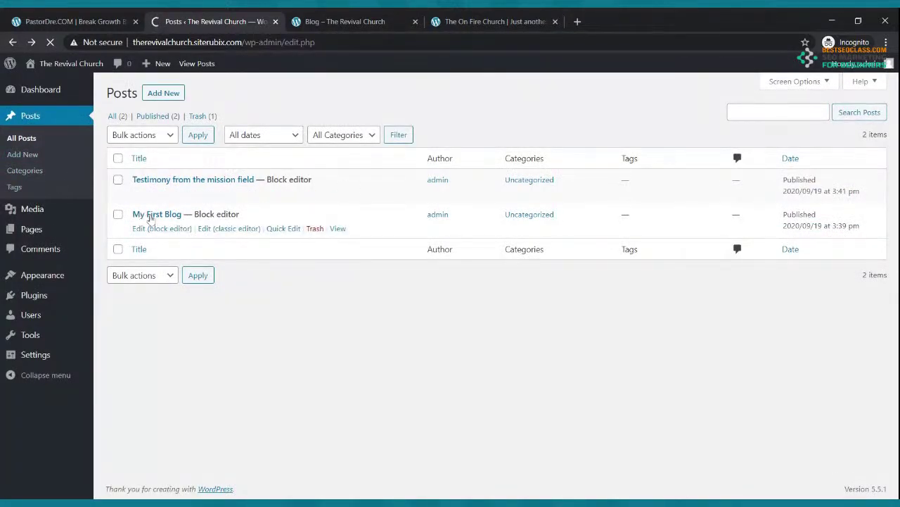
click(362, 22)
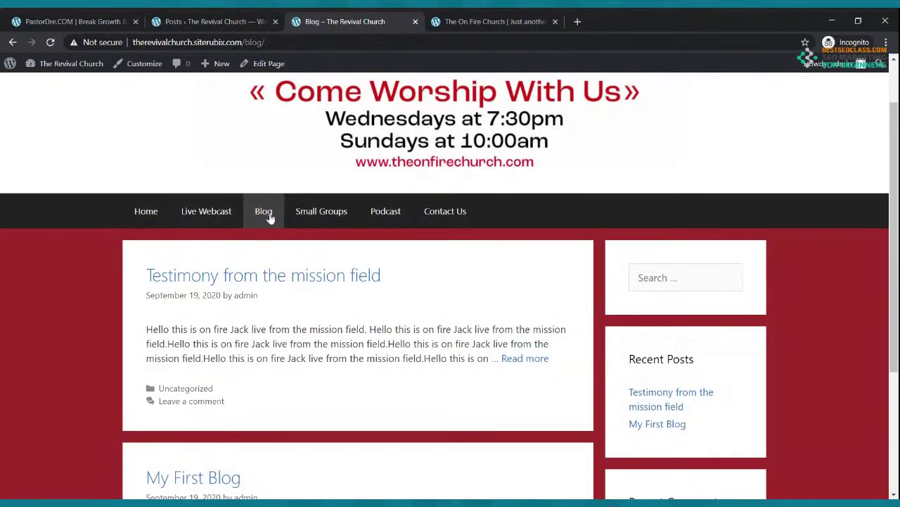
click(232, 21)
click(37, 230)
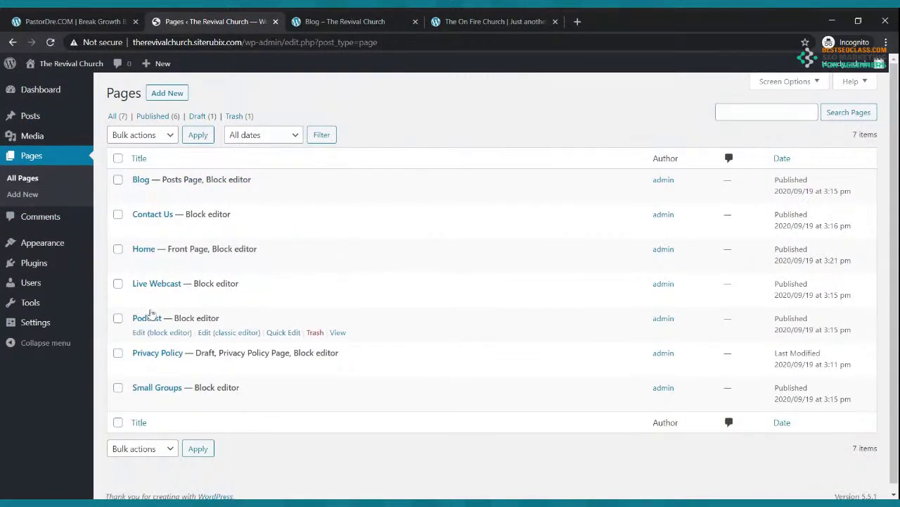
click(169, 404)
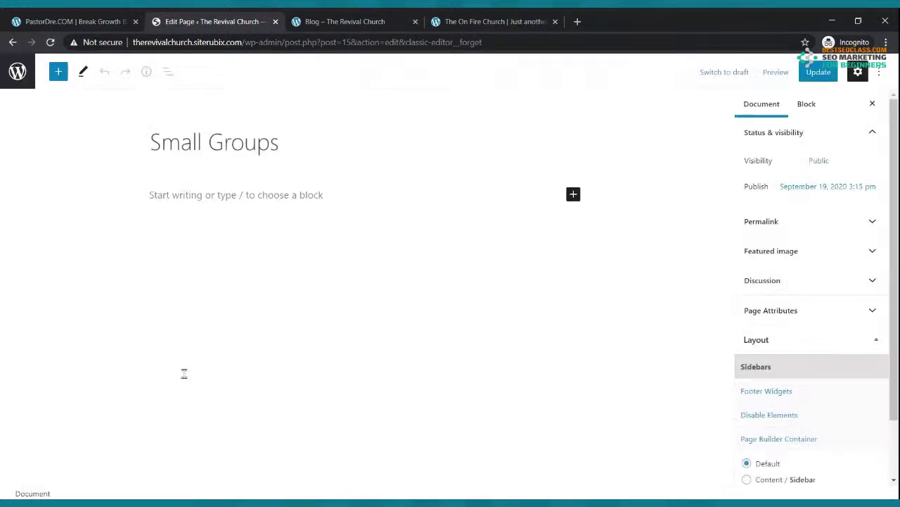
Add the group name 'The On Fire Small Group' and its location line
click(229, 204)
text(Nae)
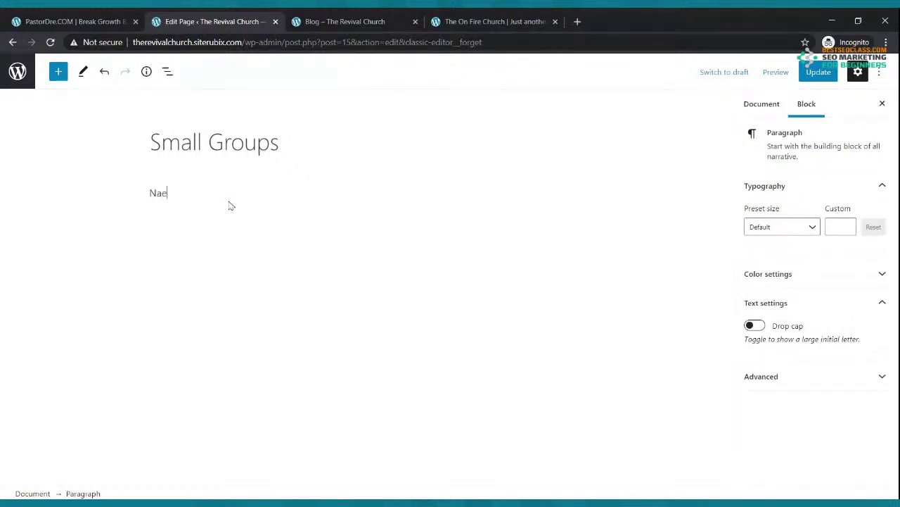
text(me: The On Fire Sma)
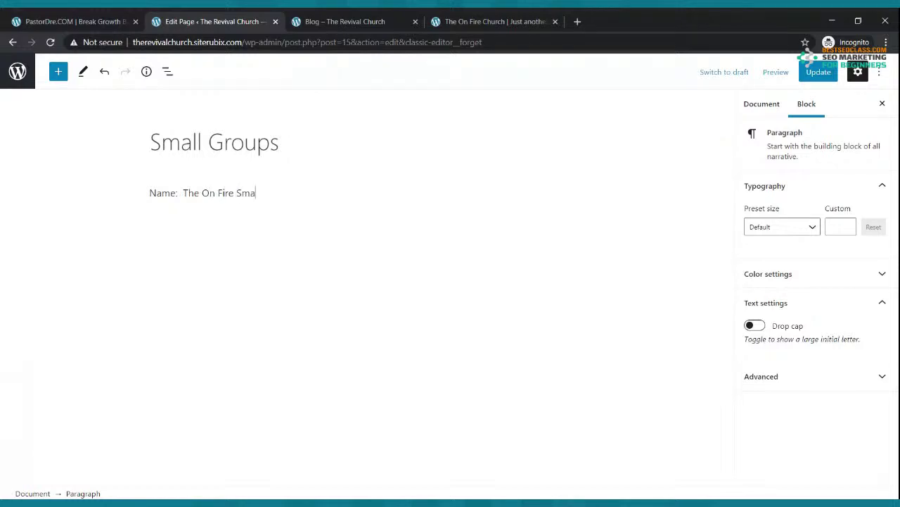
text(ll Group)
key(Return)
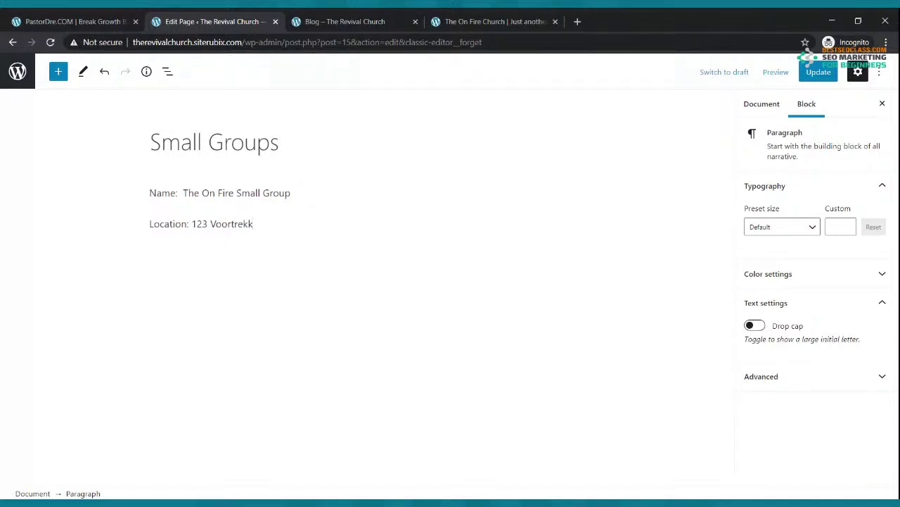
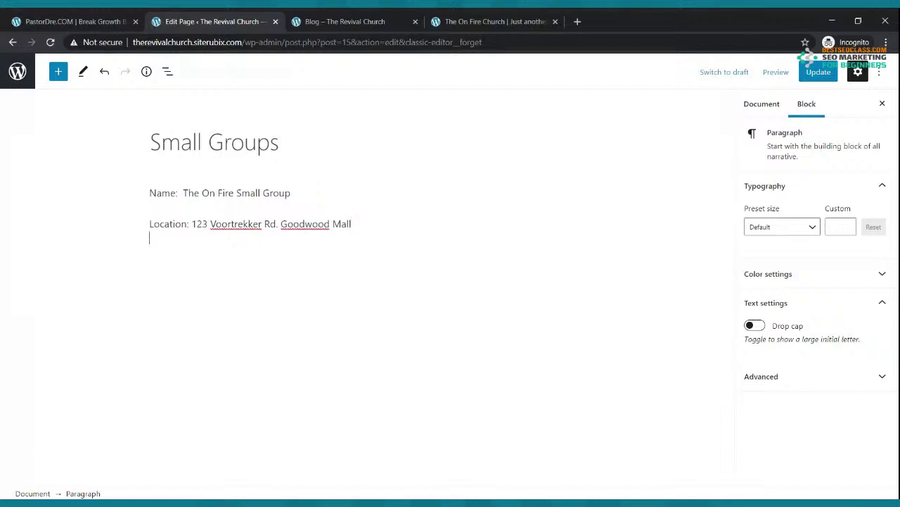
Add 'Day: Every Tuesday' and a Contact Number line, then save the page
key(Return)
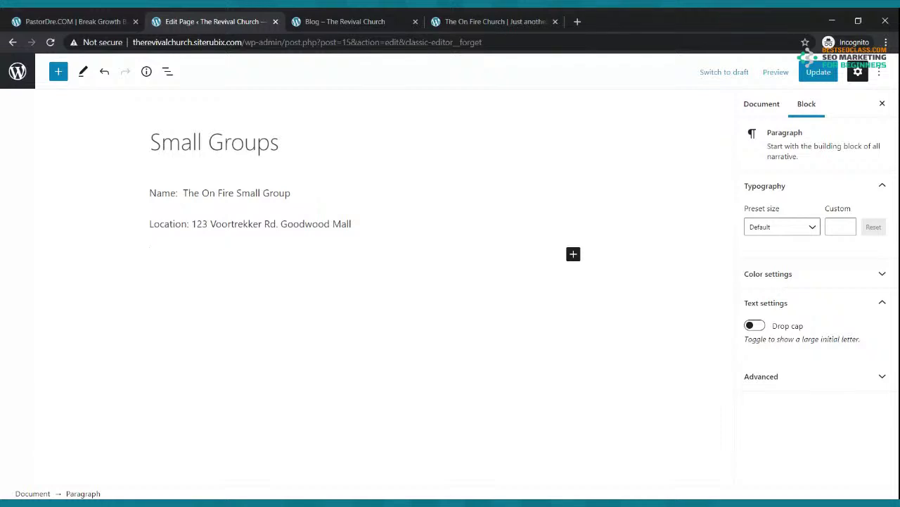
text(Day: Every Tuesd)
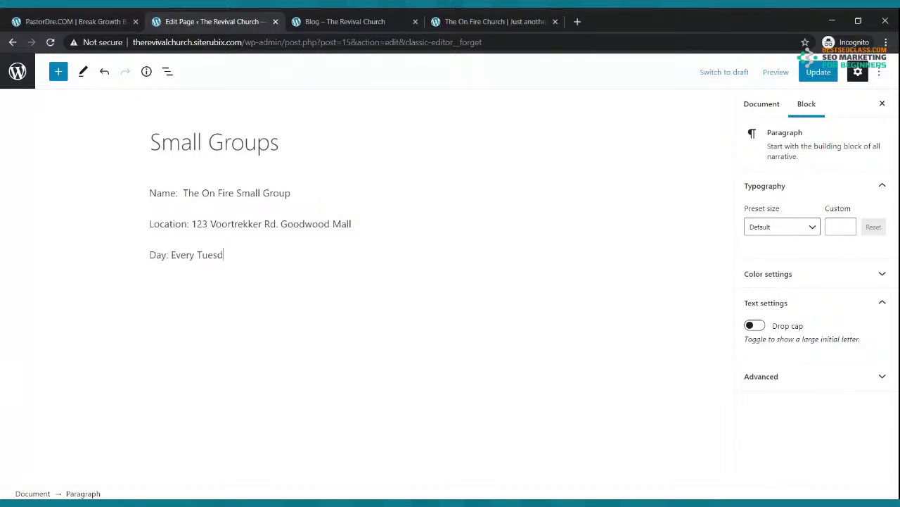
text(ay)
key(Return)
text(Co)
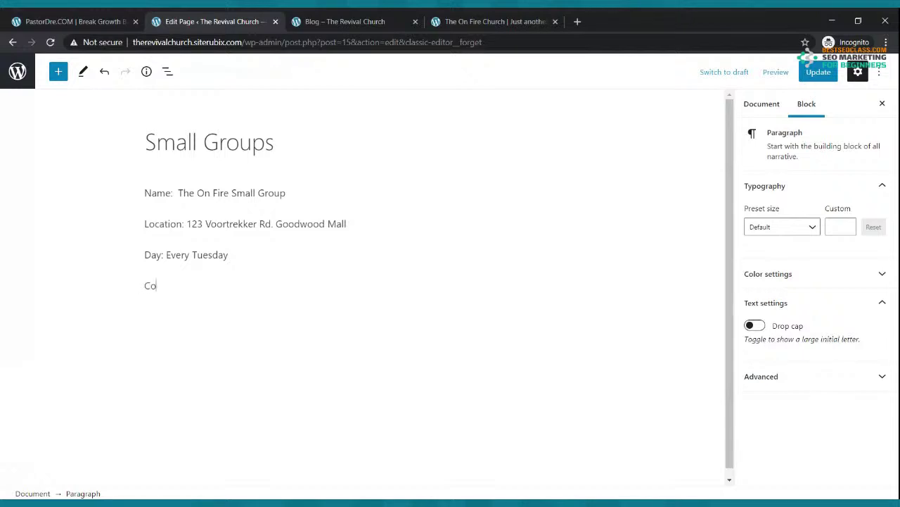
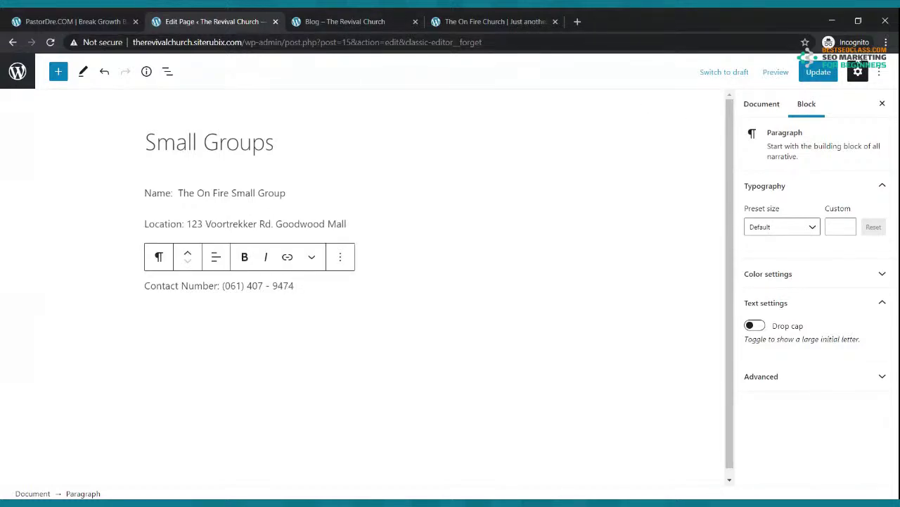
key(ctrl+s)
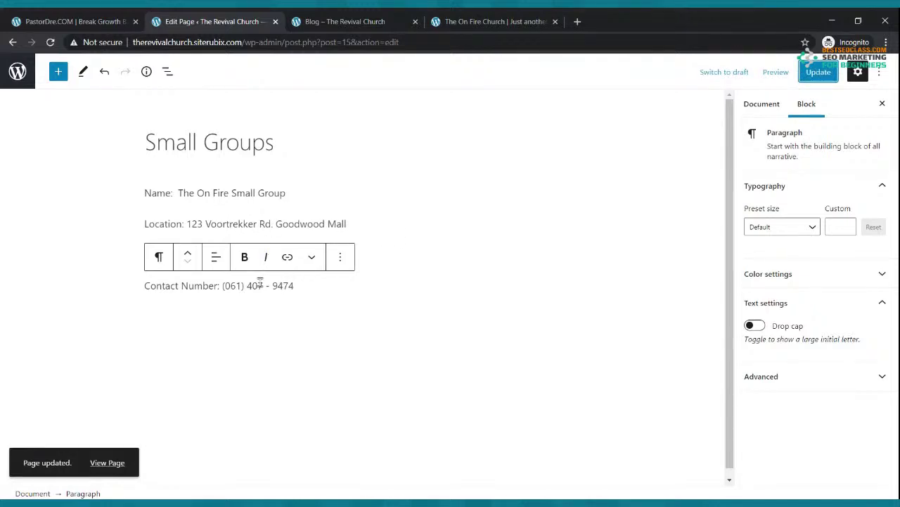
Insert a three-equal-column (33/33/33) Columns block below the group details
click(59, 71)
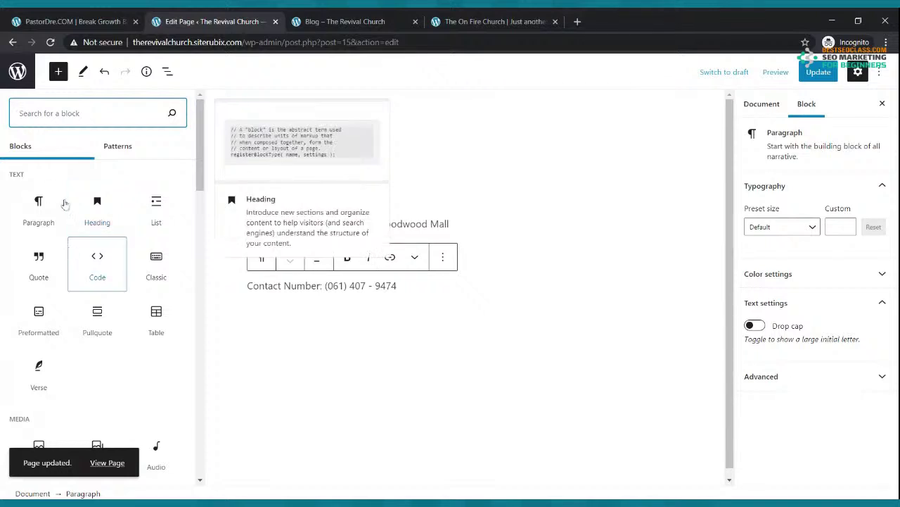
text(colu)
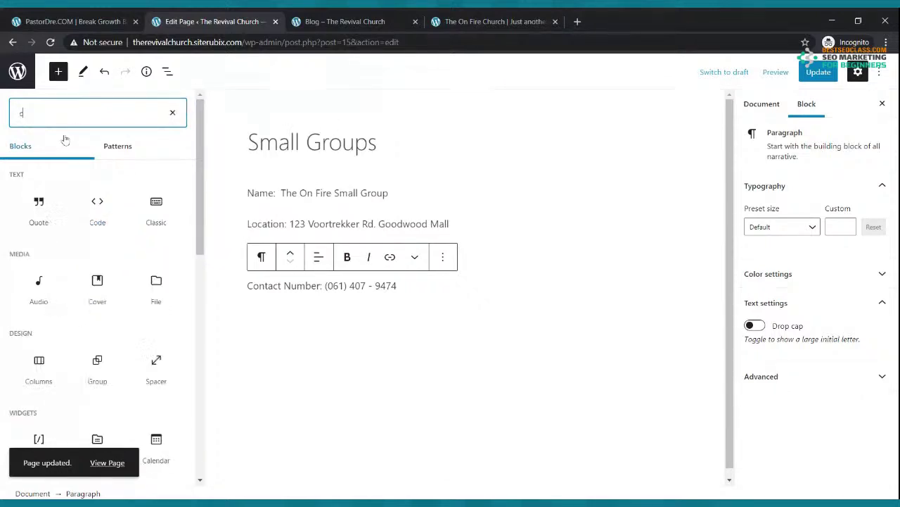
click(62, 203)
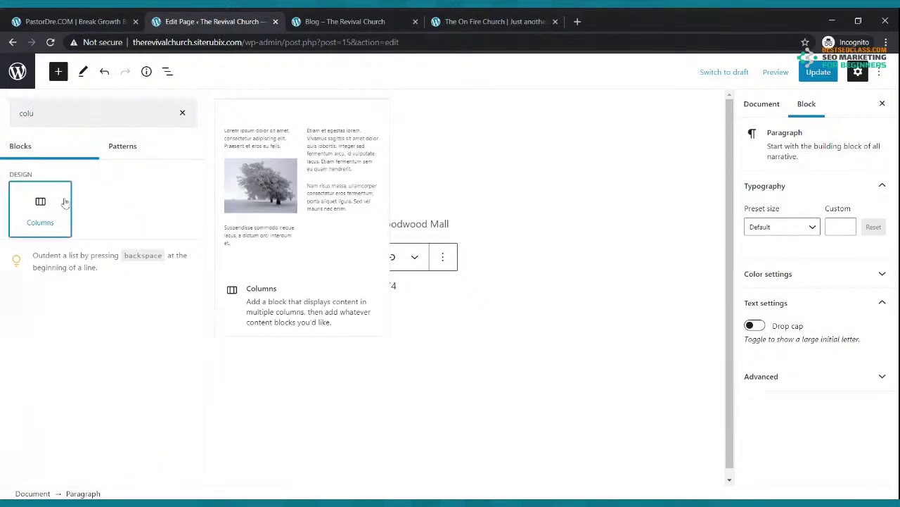
click(311, 394)
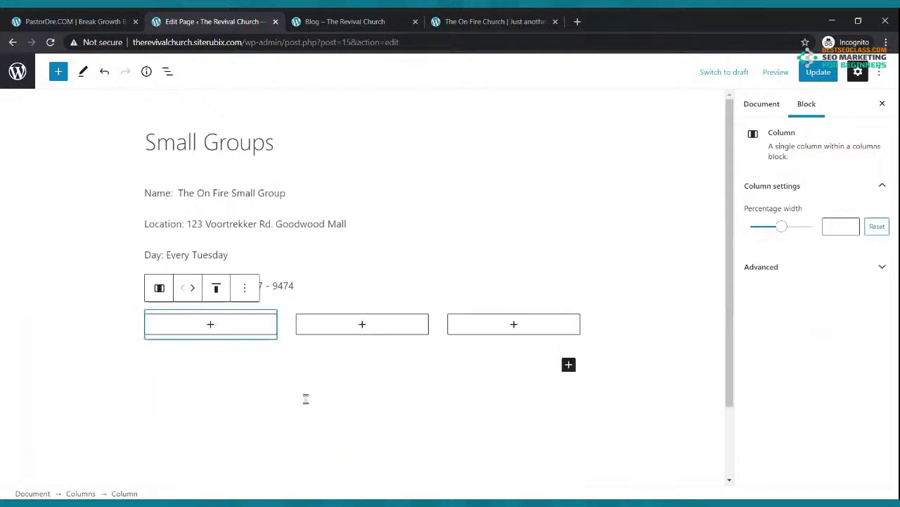
Copy the four group detail paragraphs and paste them into the middle column
click(254, 260)
drag(301, 282, 126, 198)
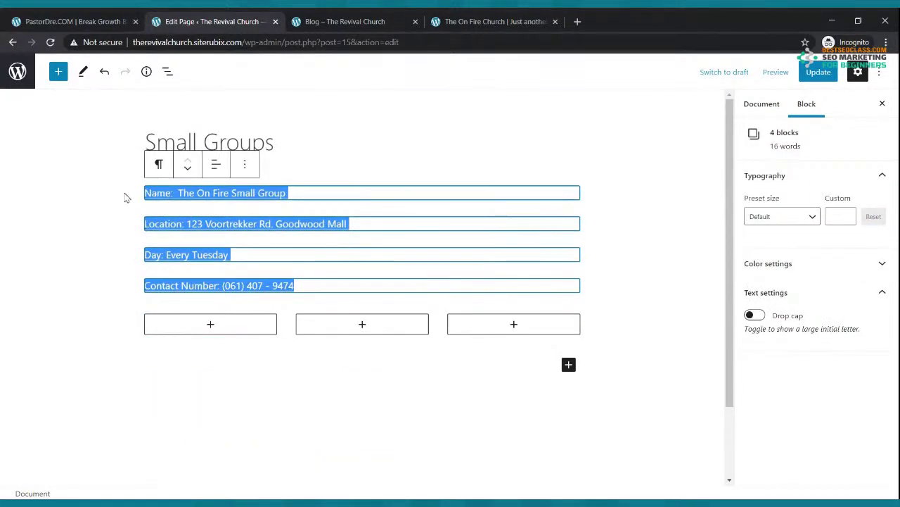
key(ctrl+c)
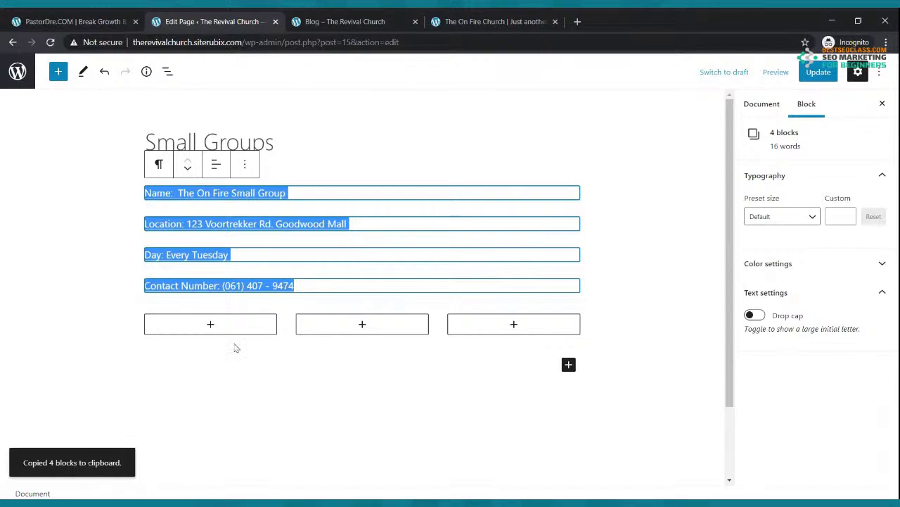
click(360, 327)
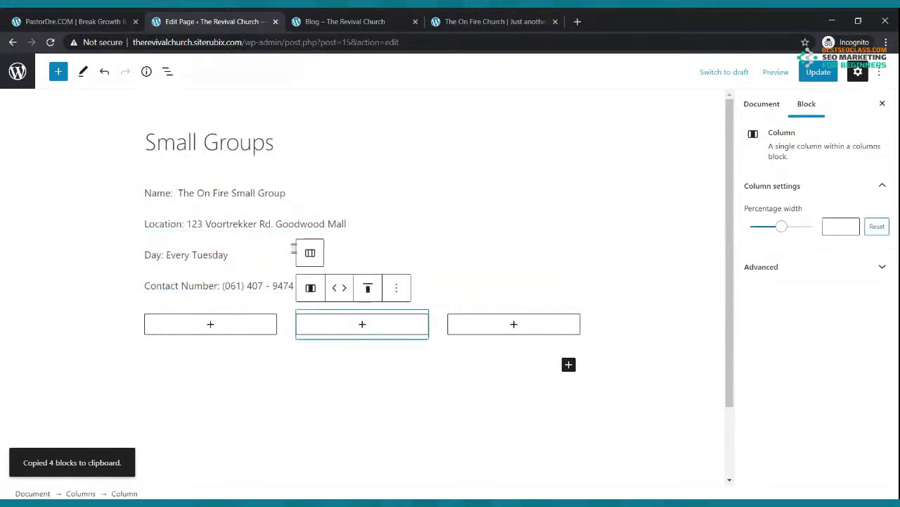
click(363, 324)
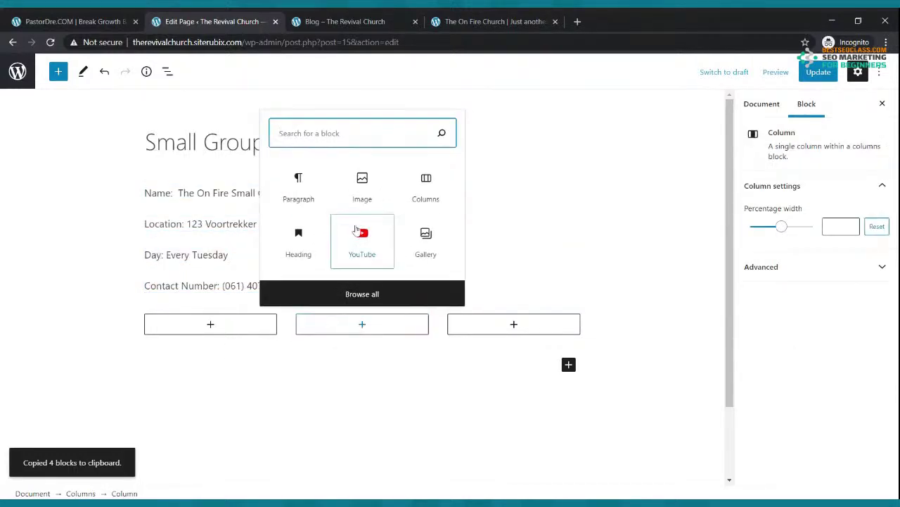
click(312, 196)
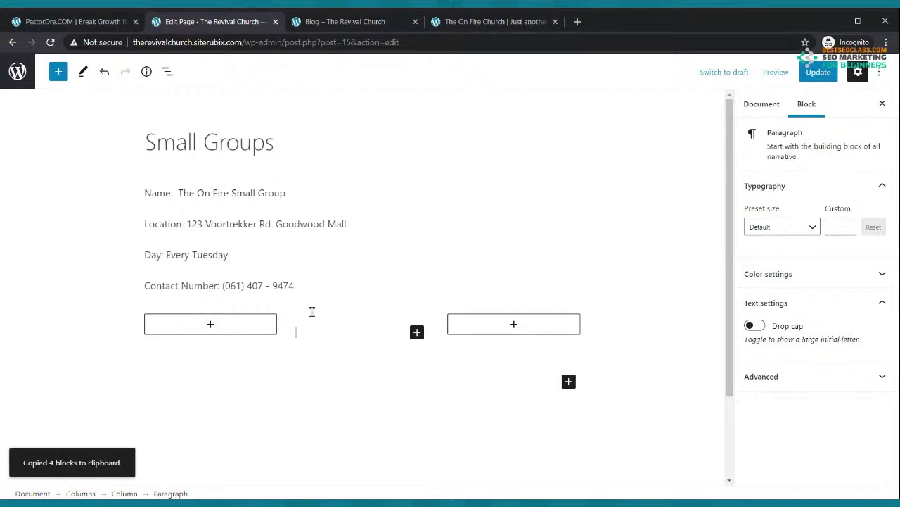
key(ctrl+v)
Paste the group details into the right and left columns and update the page
click(514, 324)
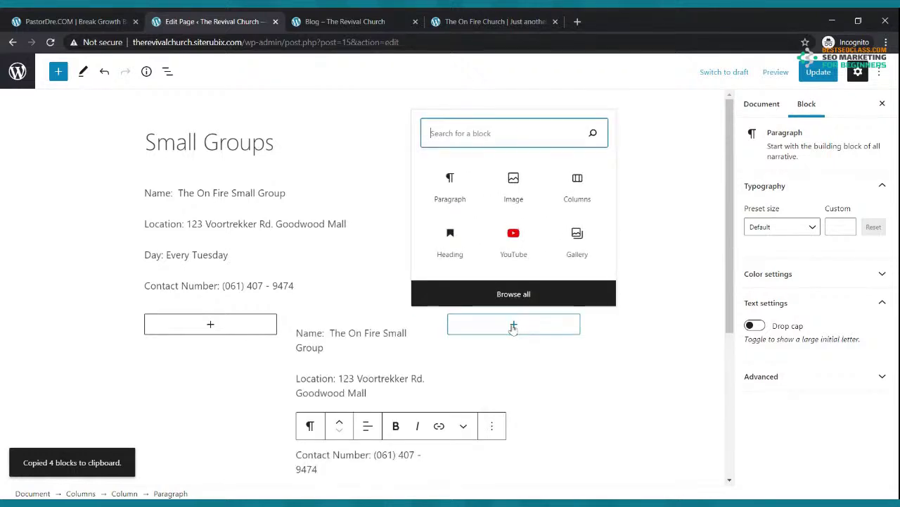
click(456, 206)
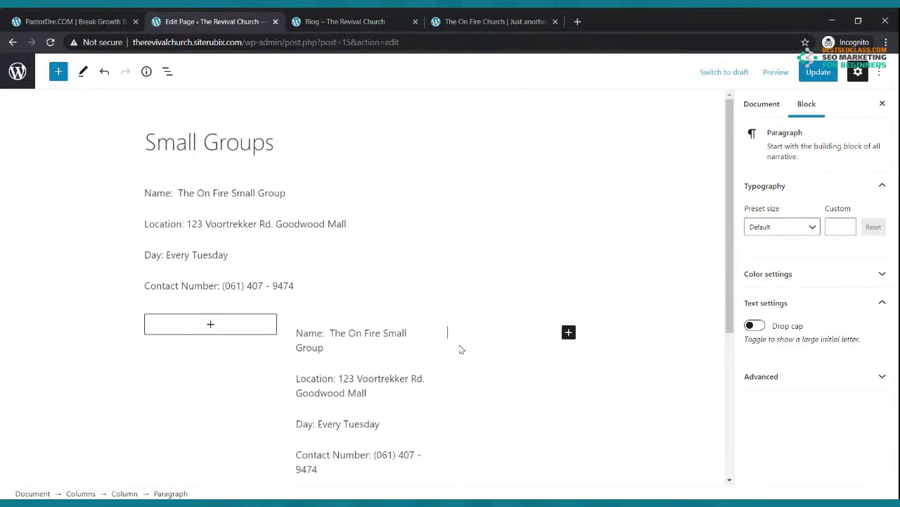
key(ctrl+v)
click(211, 324)
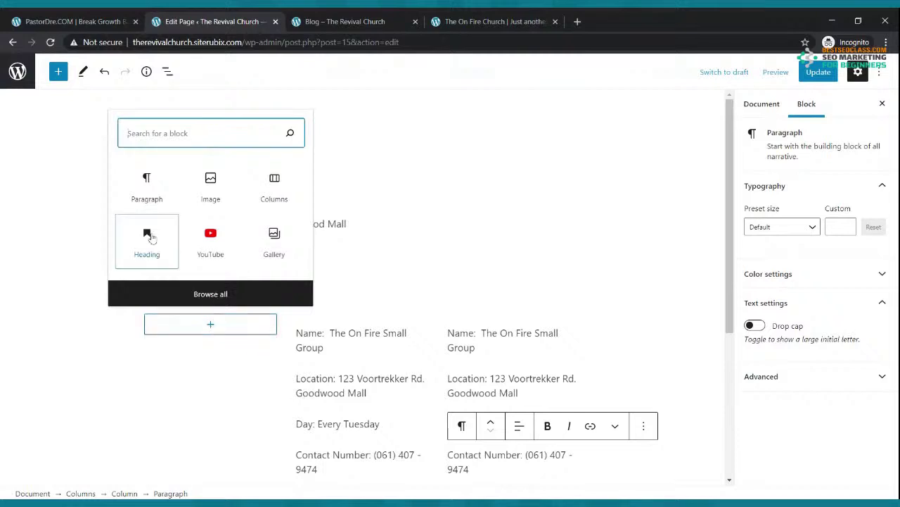
click(146, 200)
key(ctrl+v)
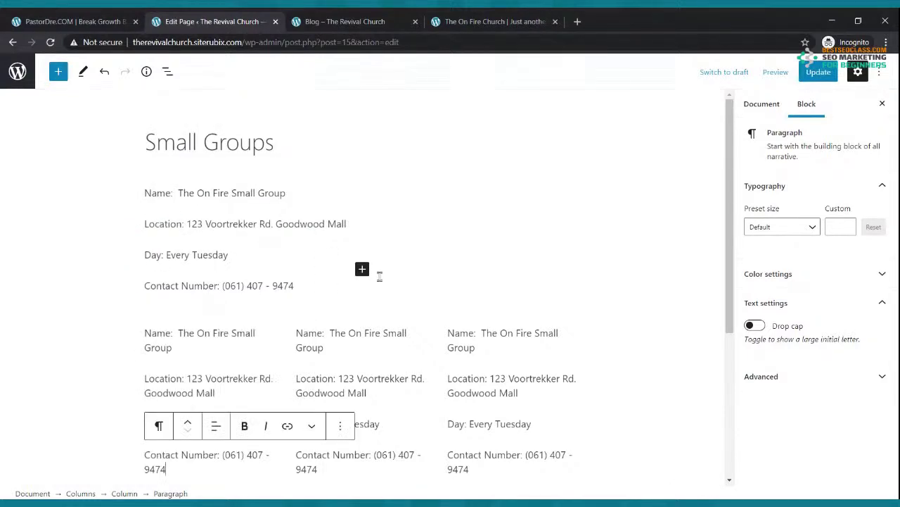
scroll(380, 271, down, 2)
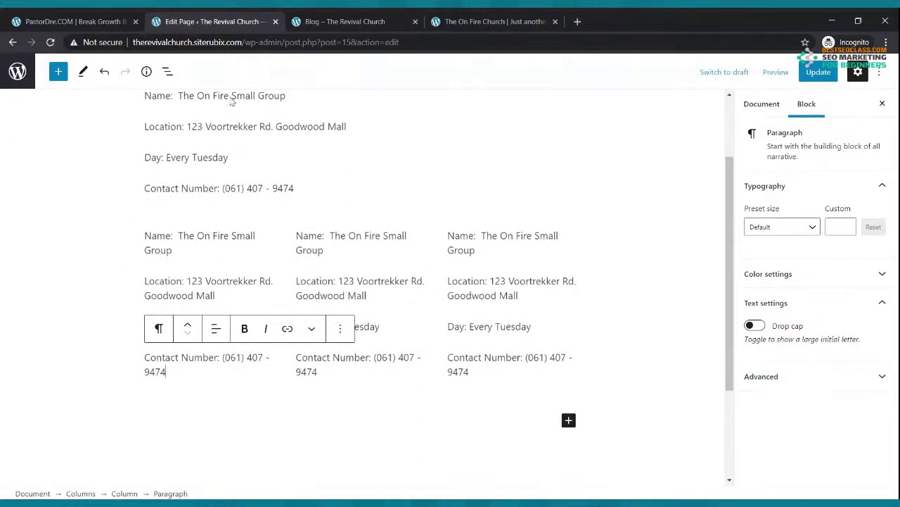
click(818, 72)
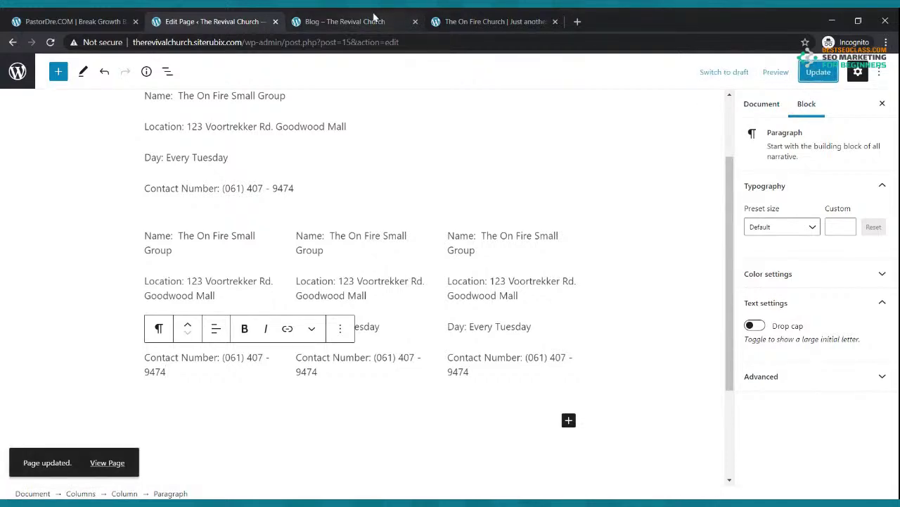
click(373, 20)
Make the Name line bold in all three columns and update the page
click(312, 214)
scroll(337, 249, down, 3)
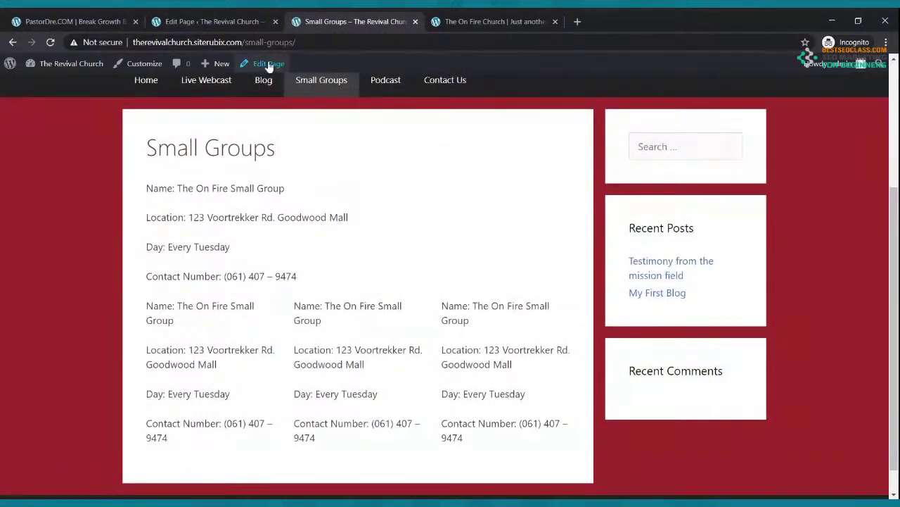
click(211, 21)
drag(191, 251, 145, 237)
click(244, 206)
drag(328, 251, 296, 236)
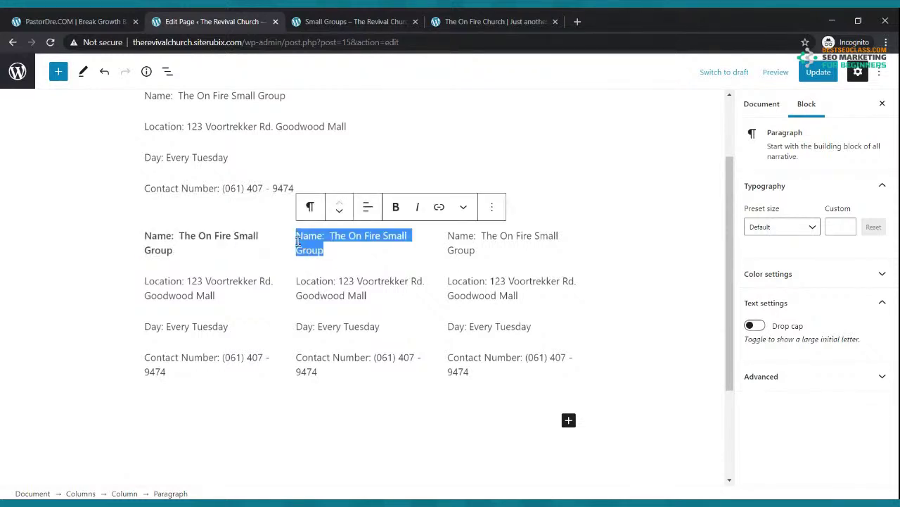
click(395, 207)
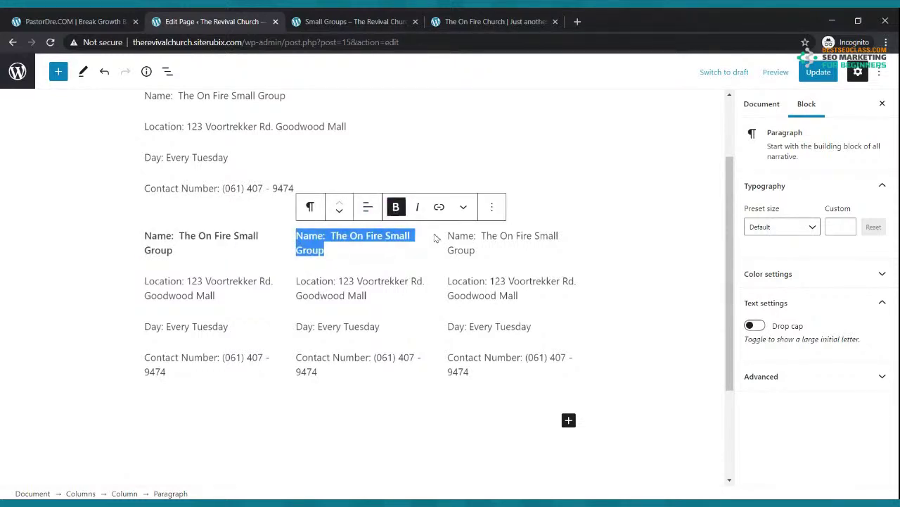
drag(475, 252, 447, 236)
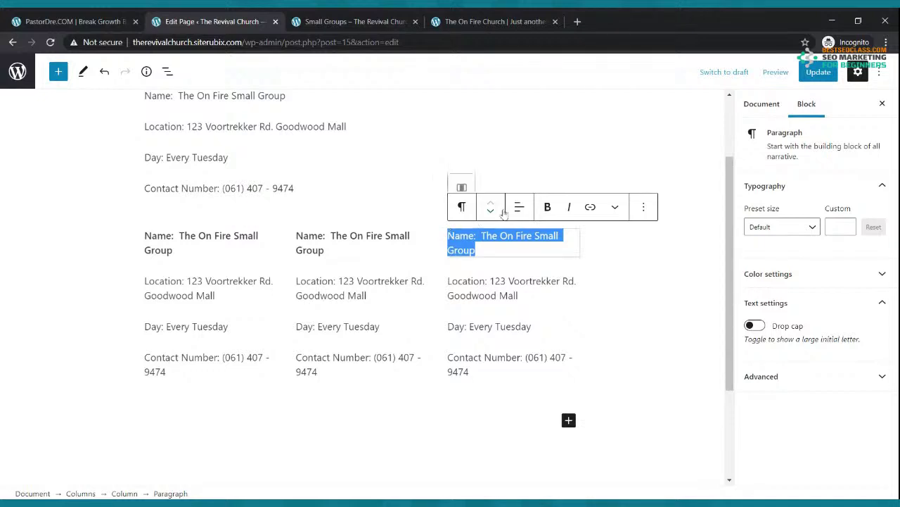
click(547, 206)
click(550, 136)
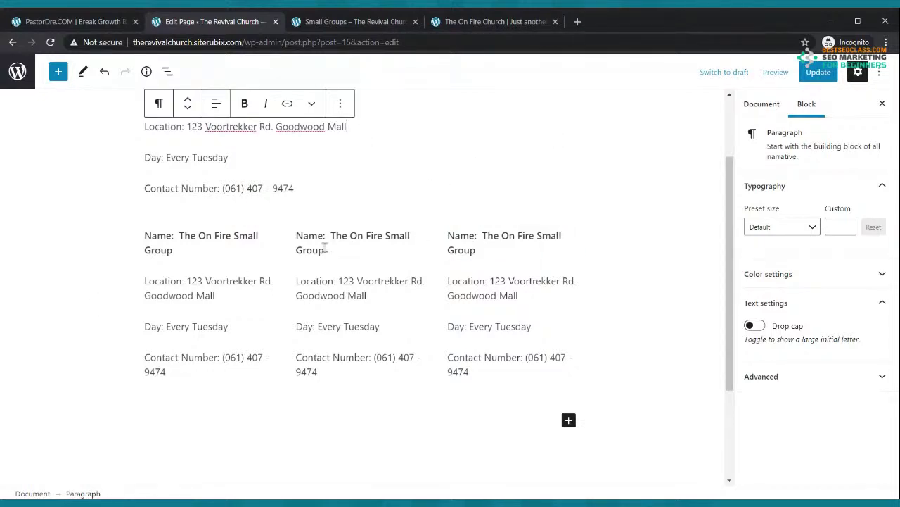
click(819, 73)
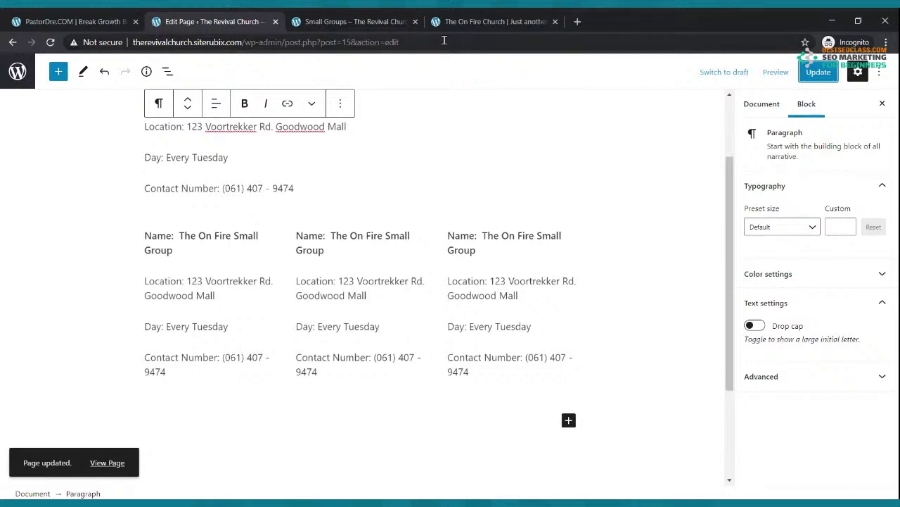
Check the live page, then remove the top Location paragraph and update
click(356, 21)
click(50, 42)
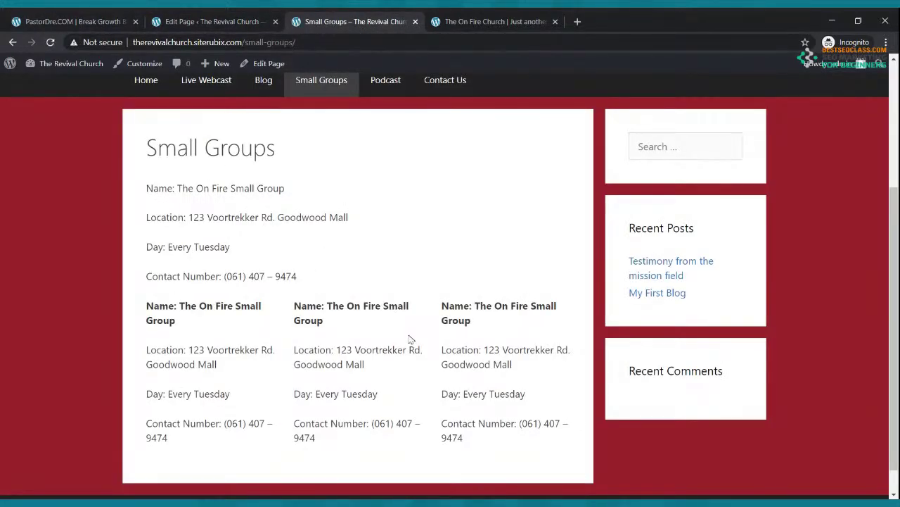
click(204, 21)
scroll(345, 189, up, 2)
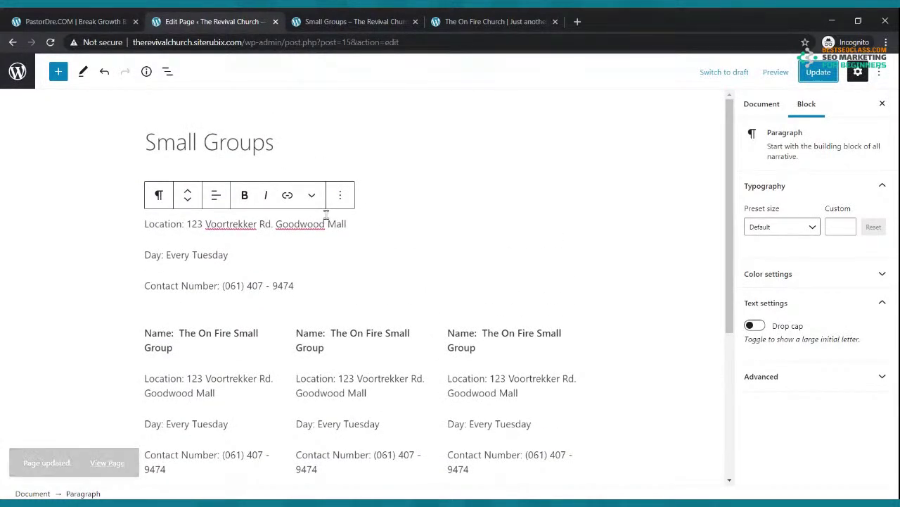
click(340, 199)
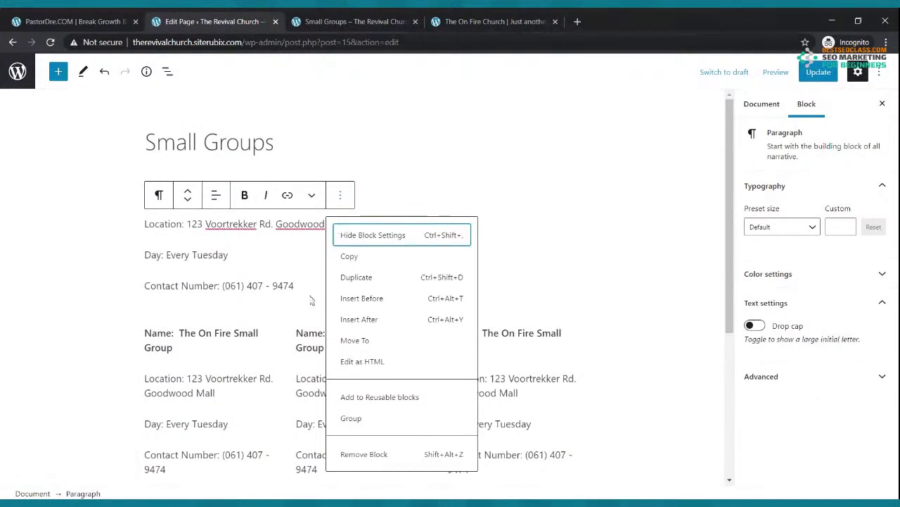
click(344, 458)
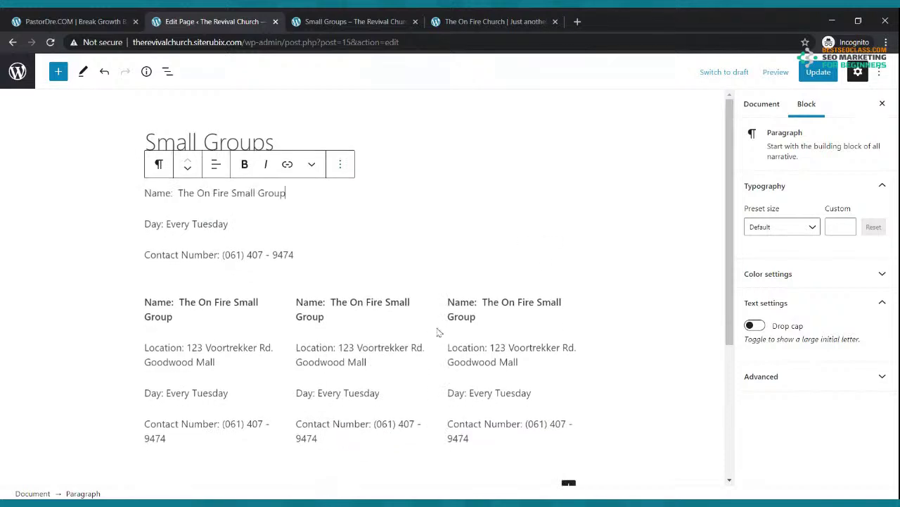
click(818, 72)
Reload the live page, then delete the top Name paragraph above the columns
click(338, 21)
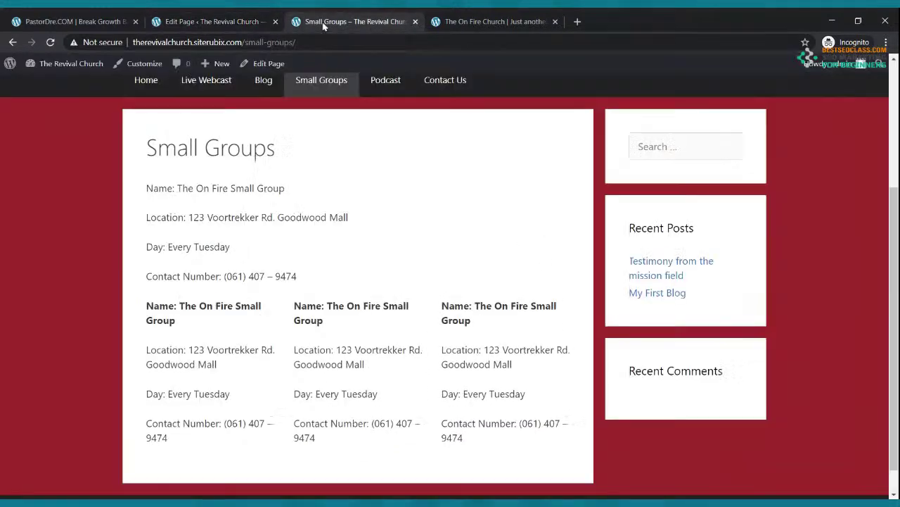
click(50, 42)
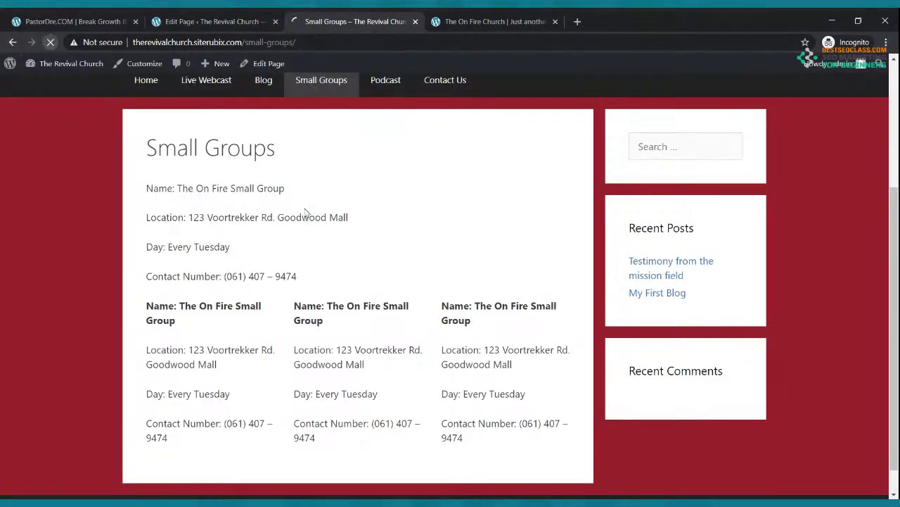
click(211, 21)
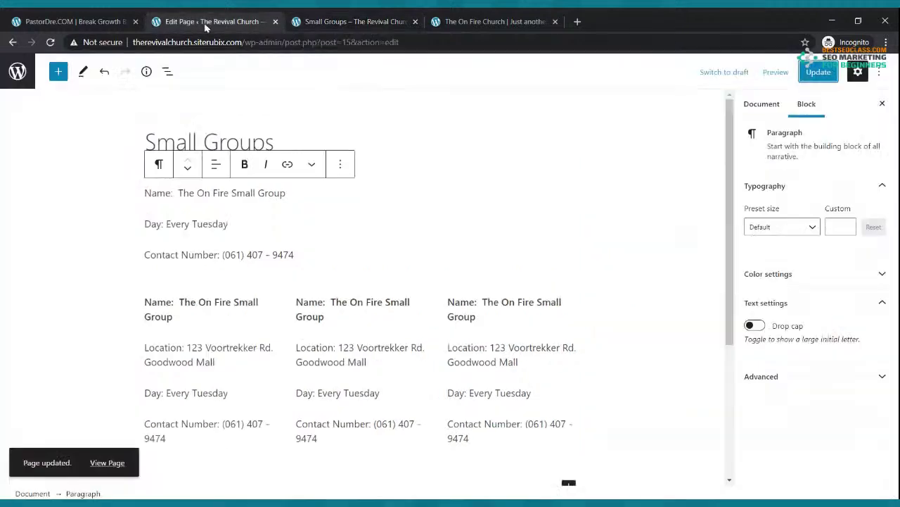
click(340, 164)
click(364, 422)
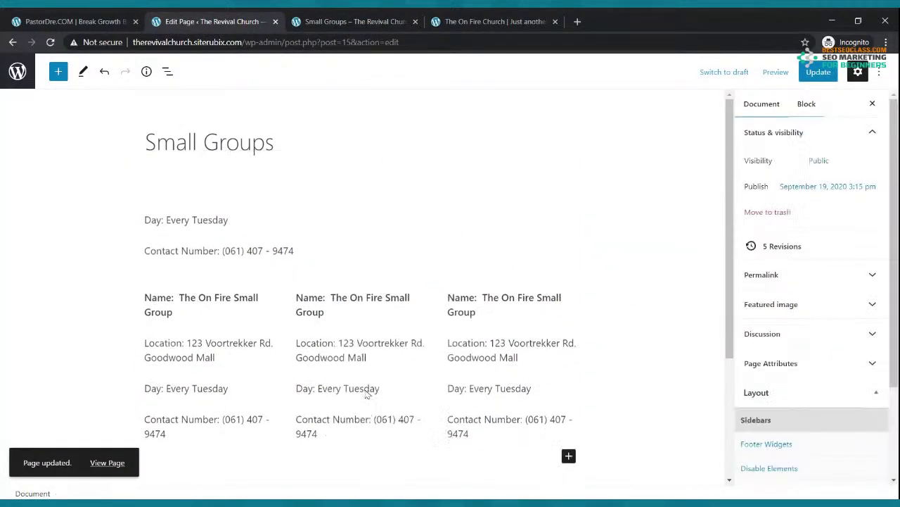
Delete the 'Day: Every Tuesday' and Contact Number paragraphs and update the page
click(267, 196)
click(341, 164)
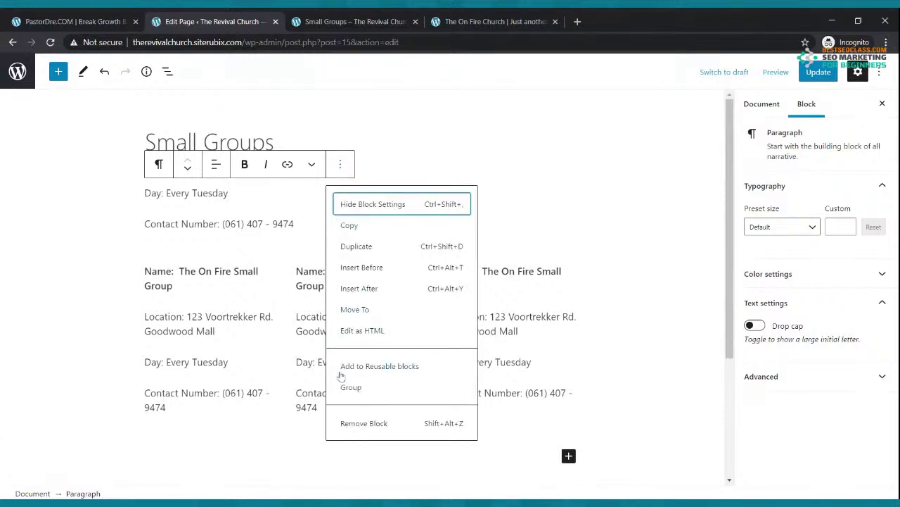
click(347, 426)
click(306, 191)
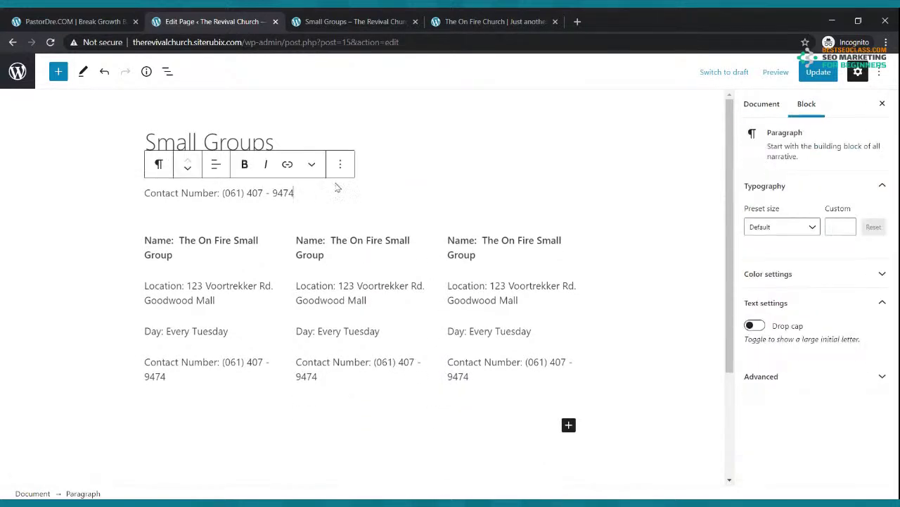
click(341, 164)
click(362, 422)
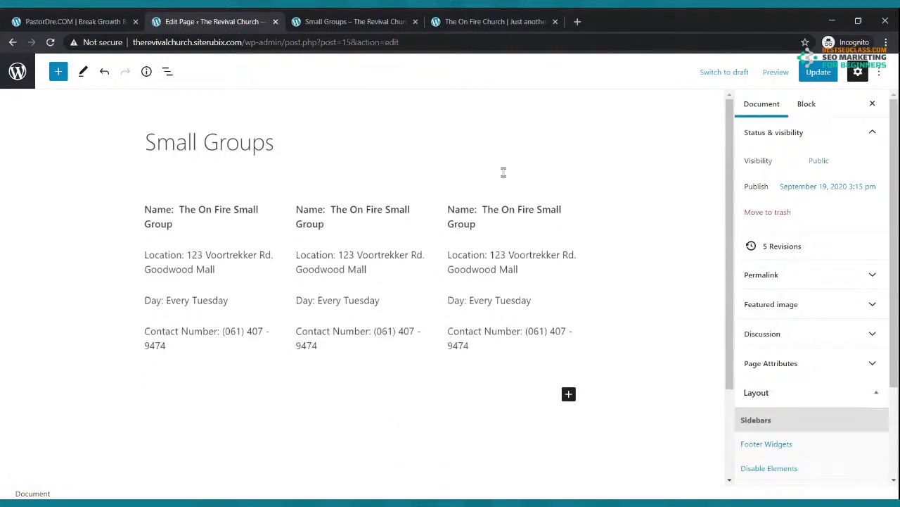
click(812, 73)
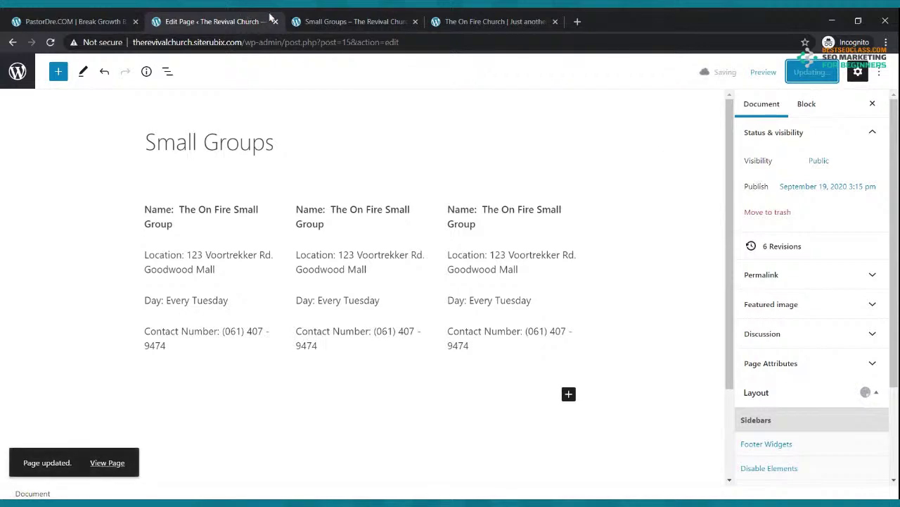
Confirm the changes on the live page, then go to the WordPress pages list
click(352, 21)
click(50, 42)
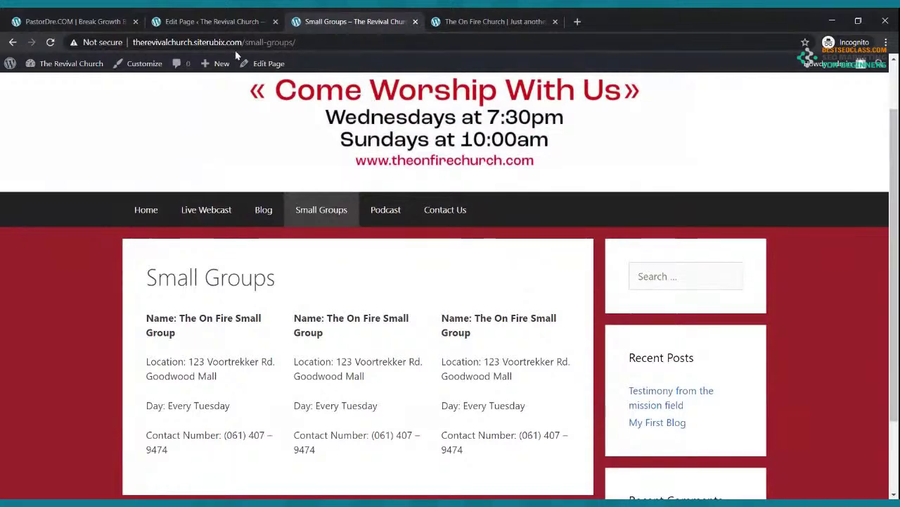
click(77, 22)
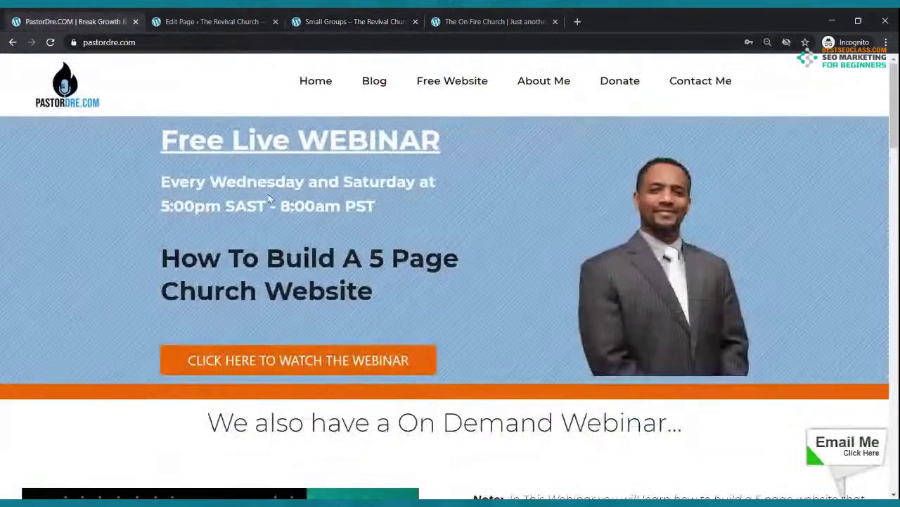
click(265, 24)
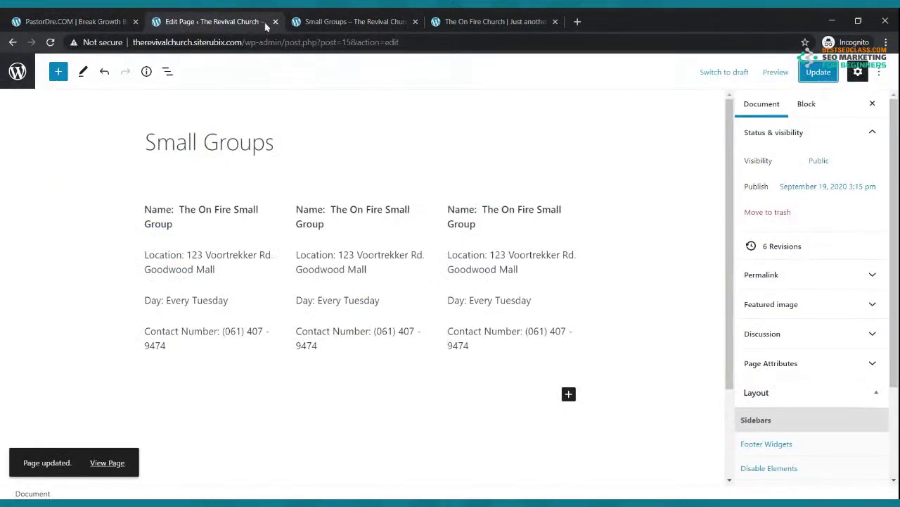
click(13, 42)
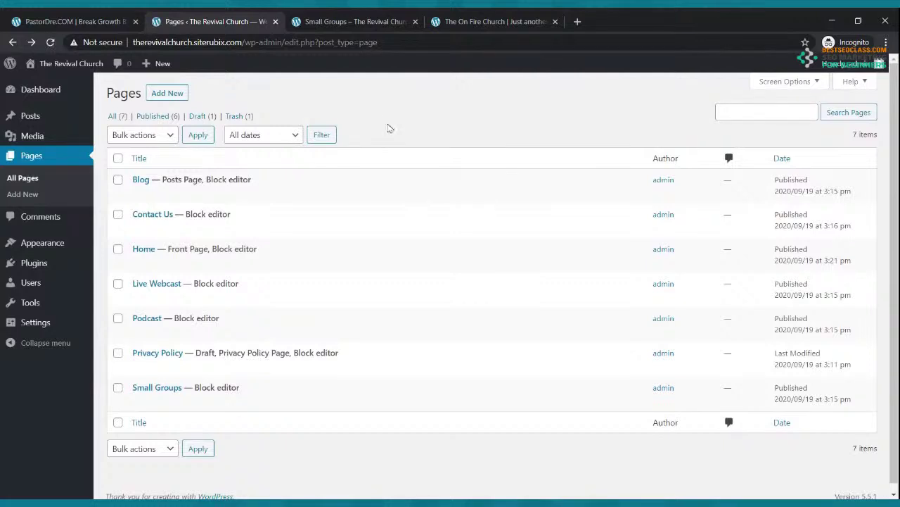
mouse_move(43, 252)
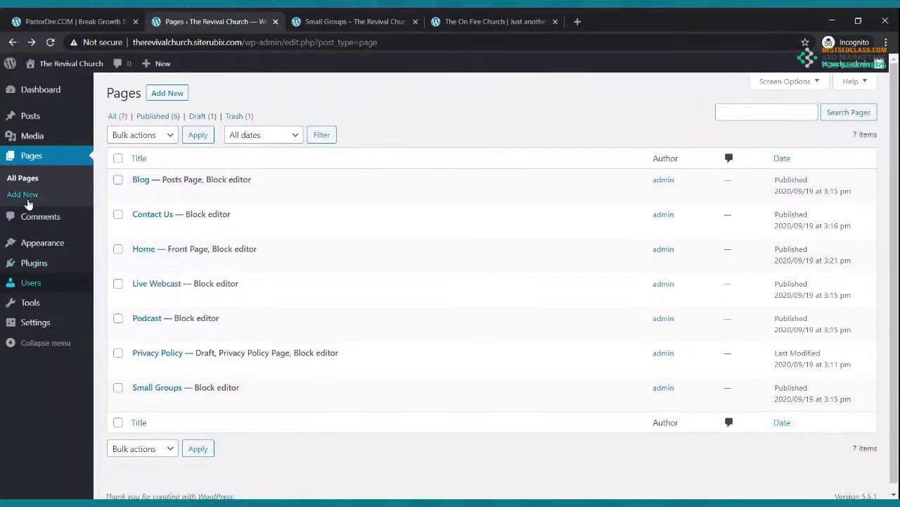
Open the empty Podcast page from All Pages for editing
click(30, 156)
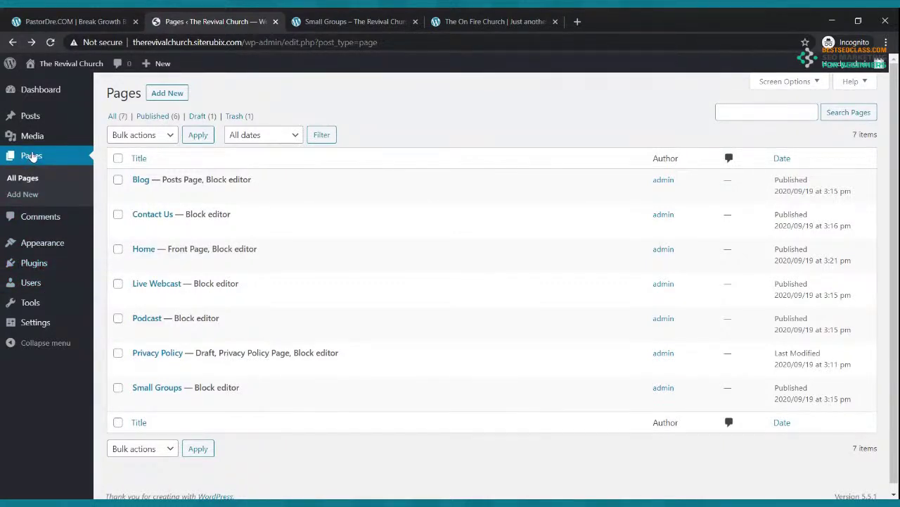
click(147, 335)
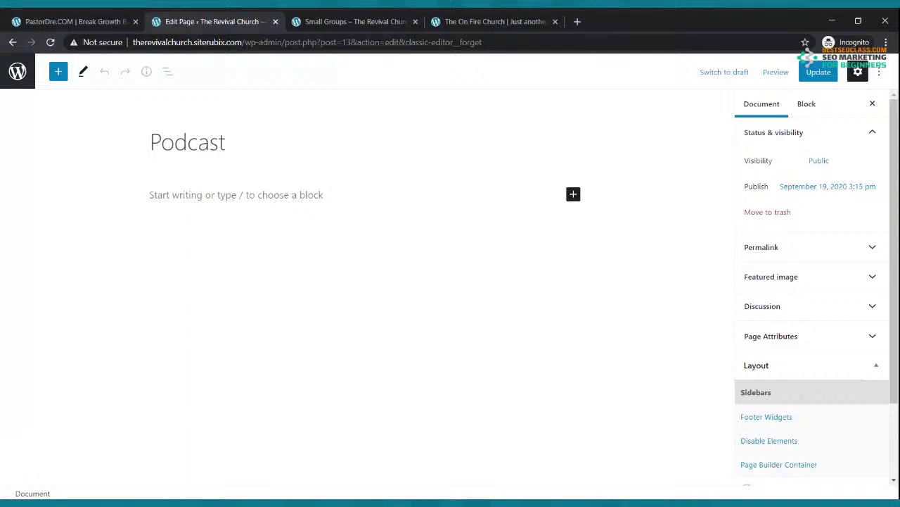
Go to spreaker.com in a new browser tab
click(576, 22)
text(a)
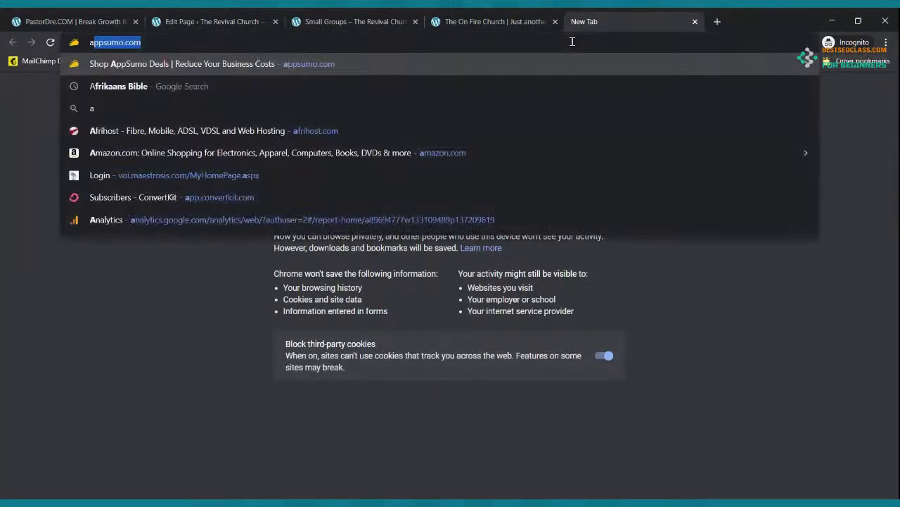
key(Delete)
text(spre)
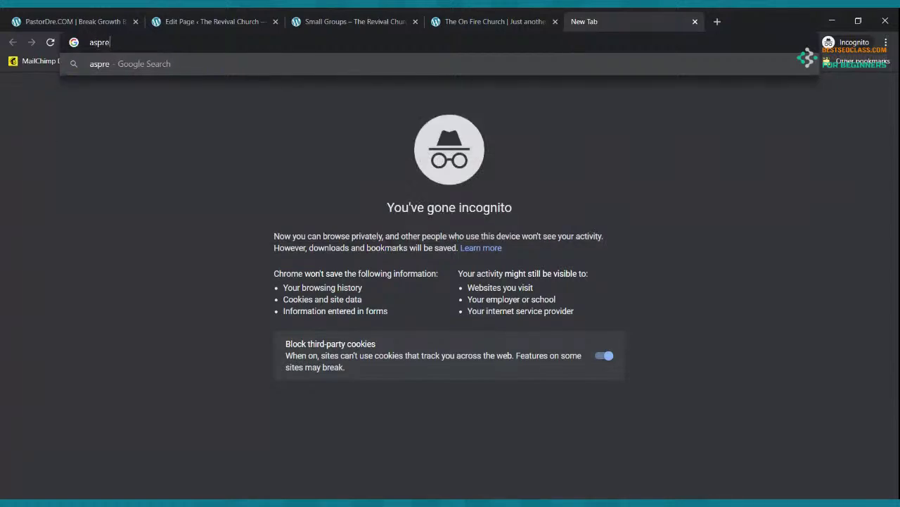
key(Return)
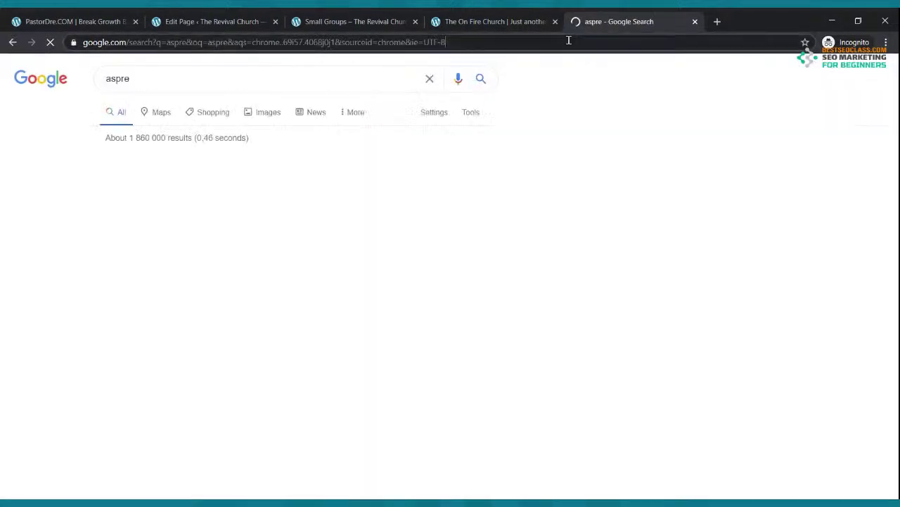
click(568, 40)
text(a)
key(BackSpace)
key(BackSpace)
text(sp)
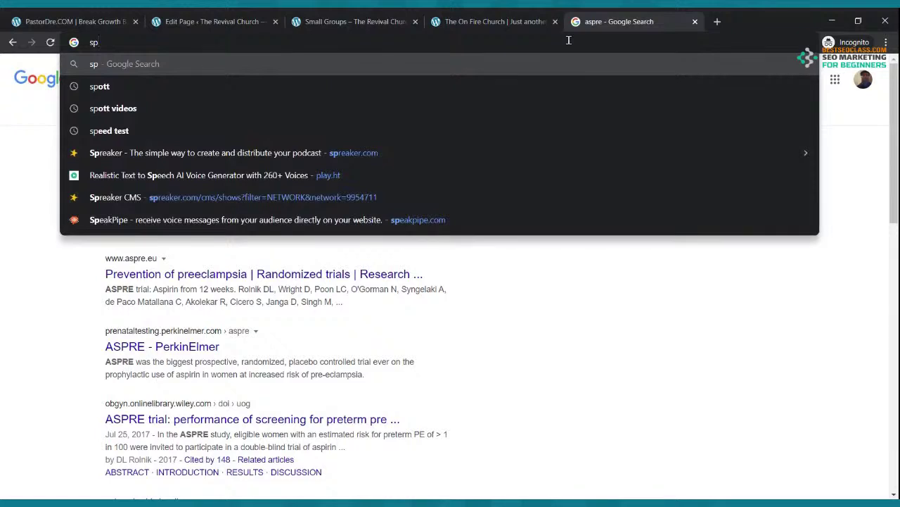
text(rea)
key(Return)
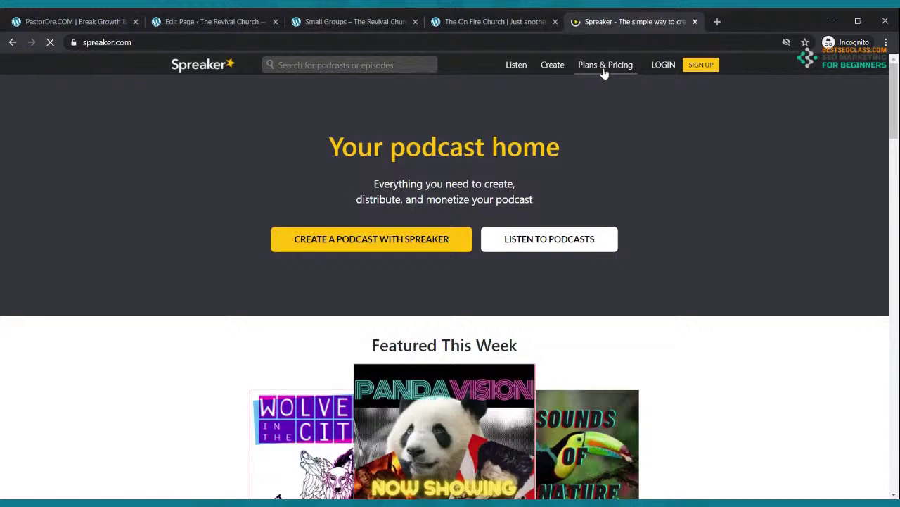
Sign in to Spreaker with the saved details and open the podcast dashboard
click(662, 65)
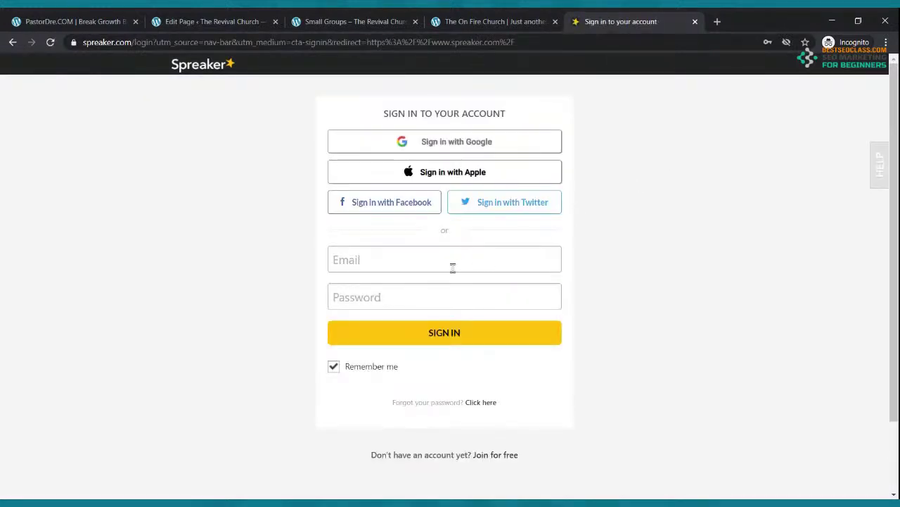
click(436, 287)
click(410, 333)
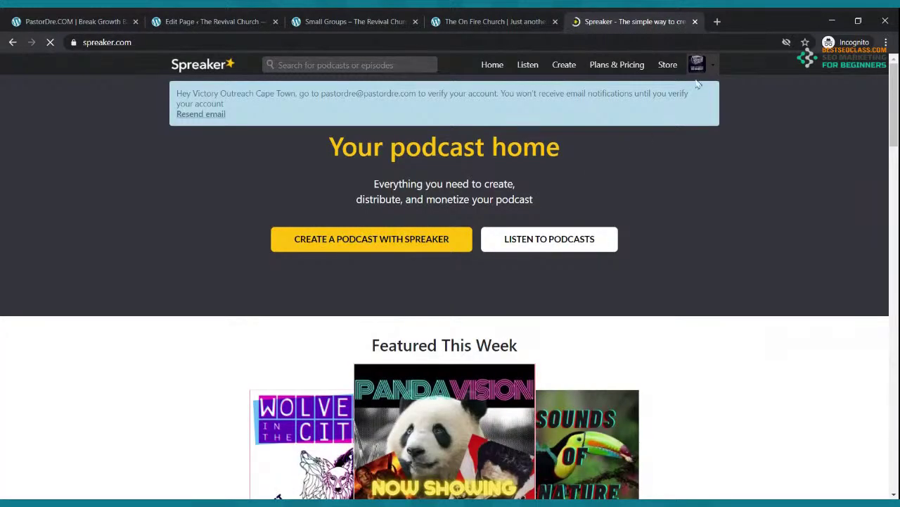
click(703, 65)
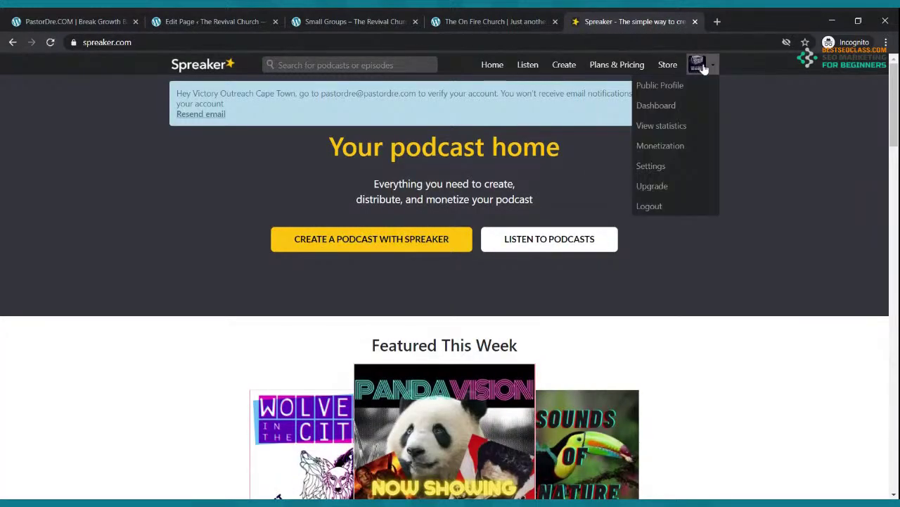
click(683, 112)
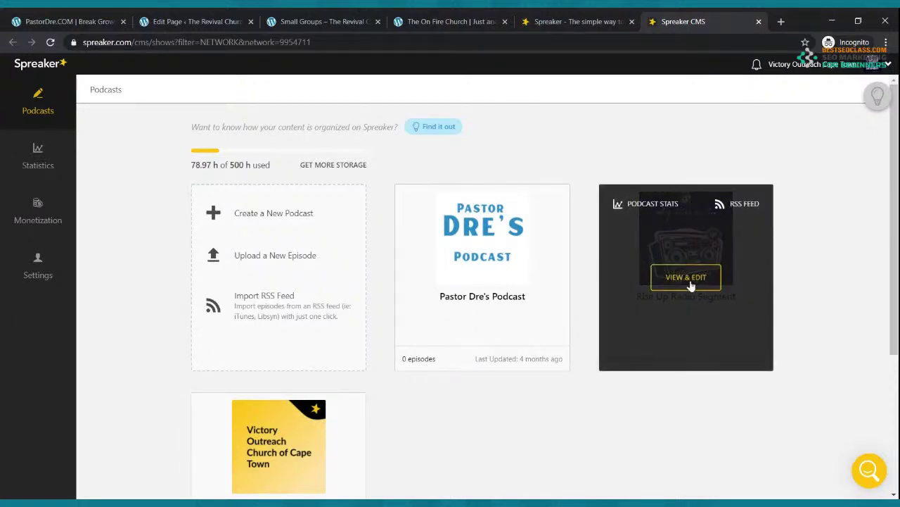
Copy the Rise Up Radio Segment RSS link and preview the feed in a tab
click(690, 283)
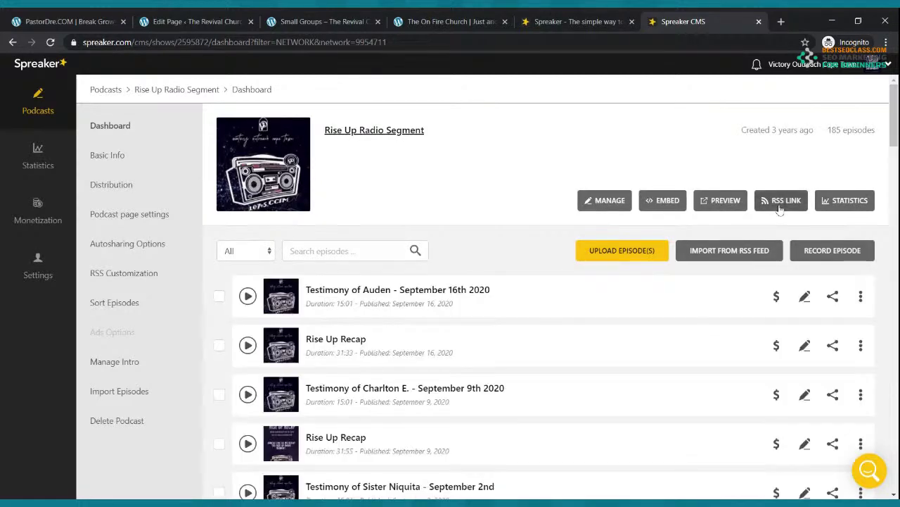
click(779, 205)
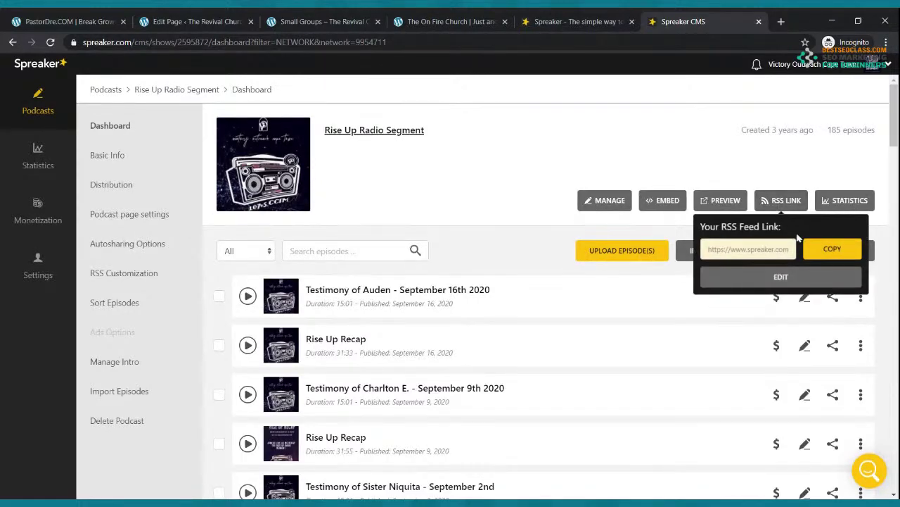
click(818, 258)
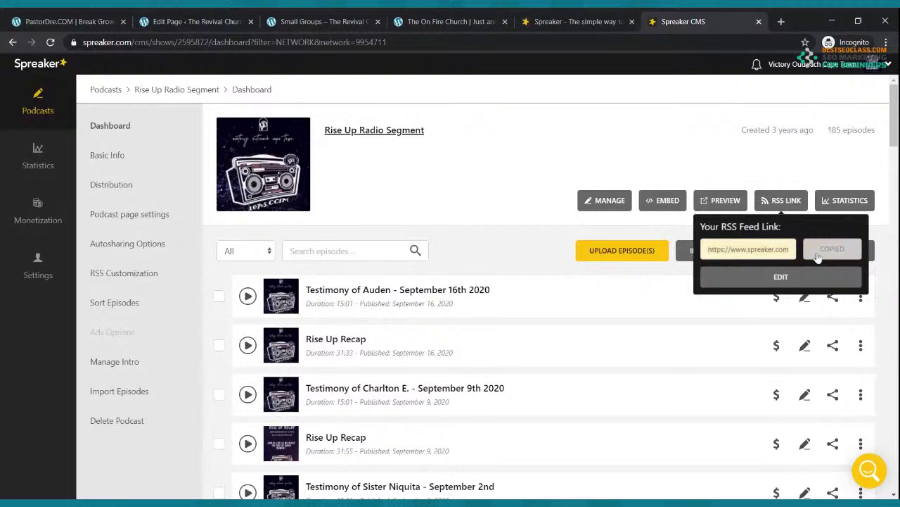
click(33, 111)
mouse_move(686, 243)
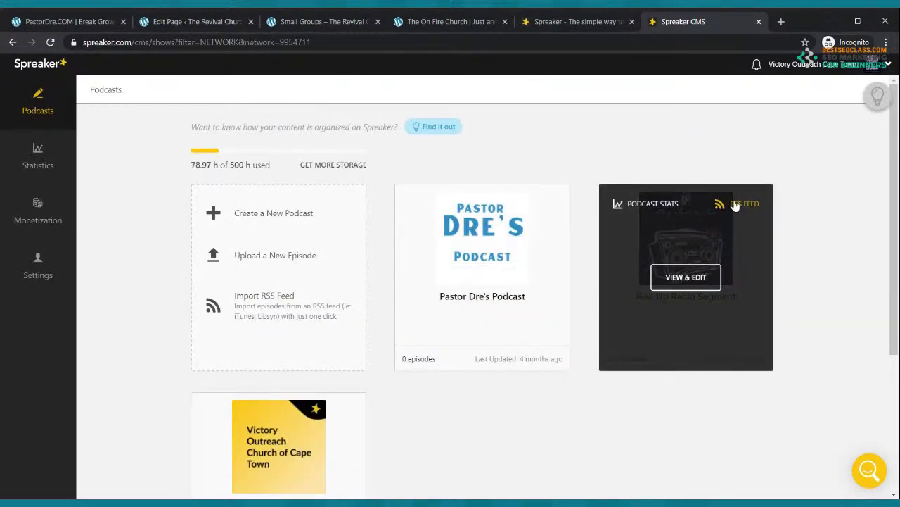
click(736, 205)
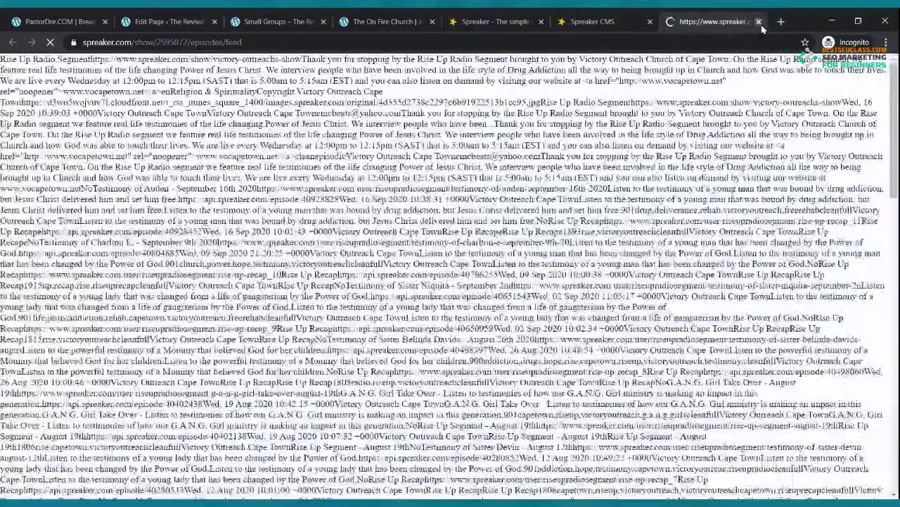
click(759, 21)
Copy the Rise Up Radio Segment RSS feed link again and return to WordPress
mouse_move(755, 294)
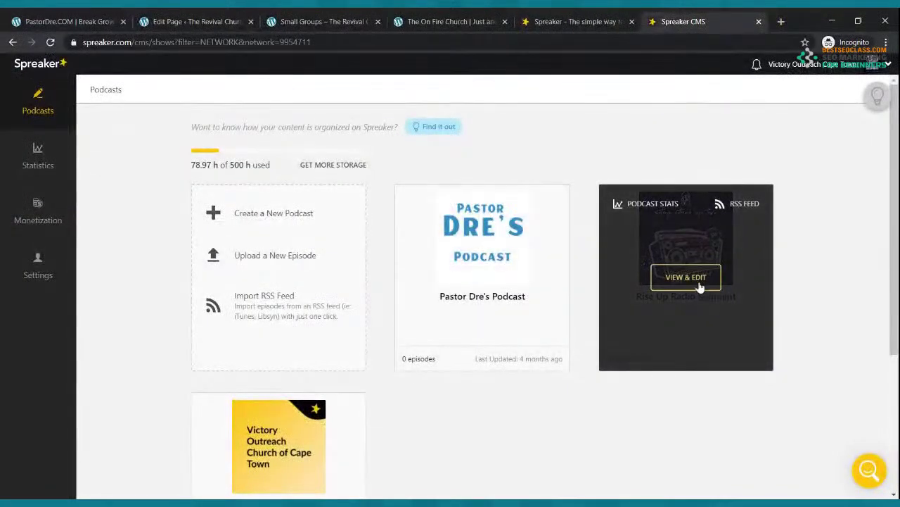
click(699, 285)
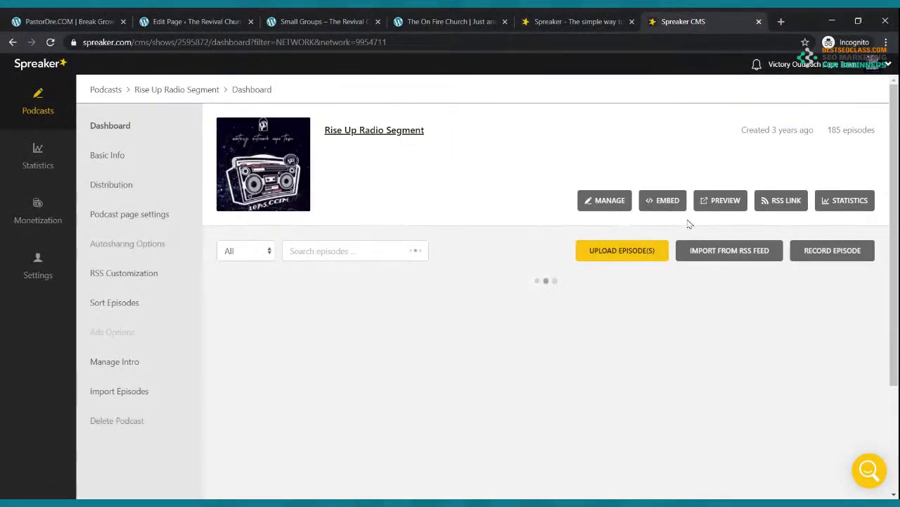
click(786, 200)
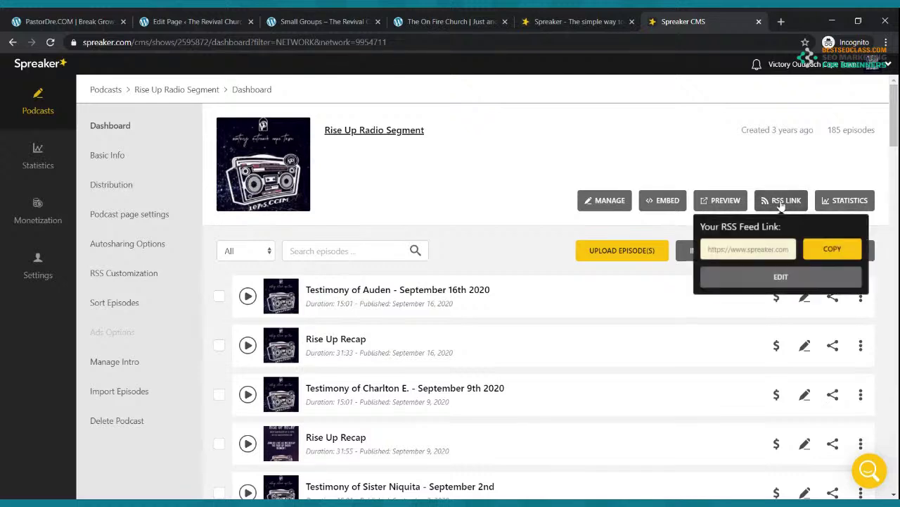
click(831, 253)
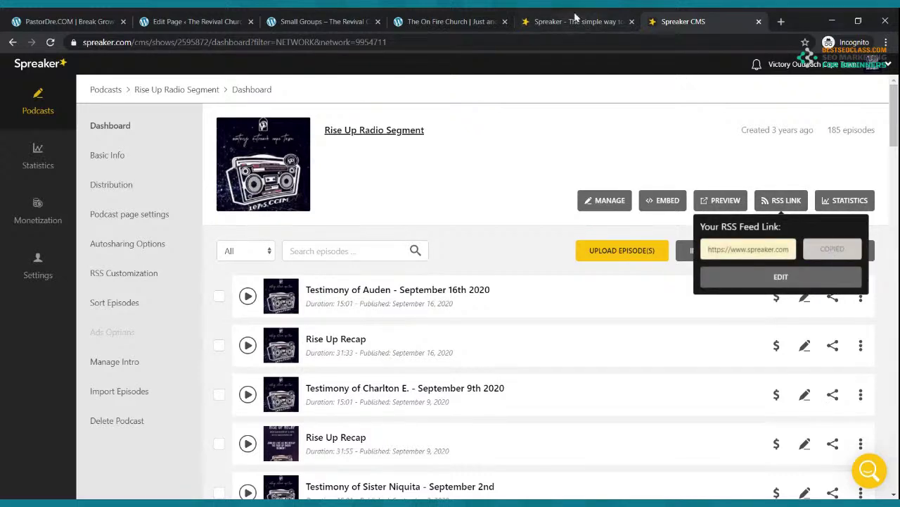
click(232, 20)
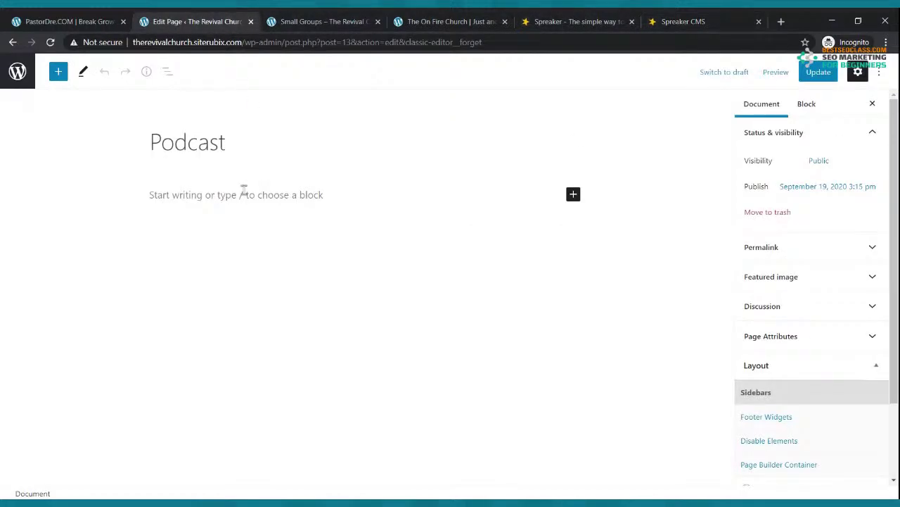
Add an RSS block using the pasted Spreaker feed URL and update the Podcast page
click(574, 194)
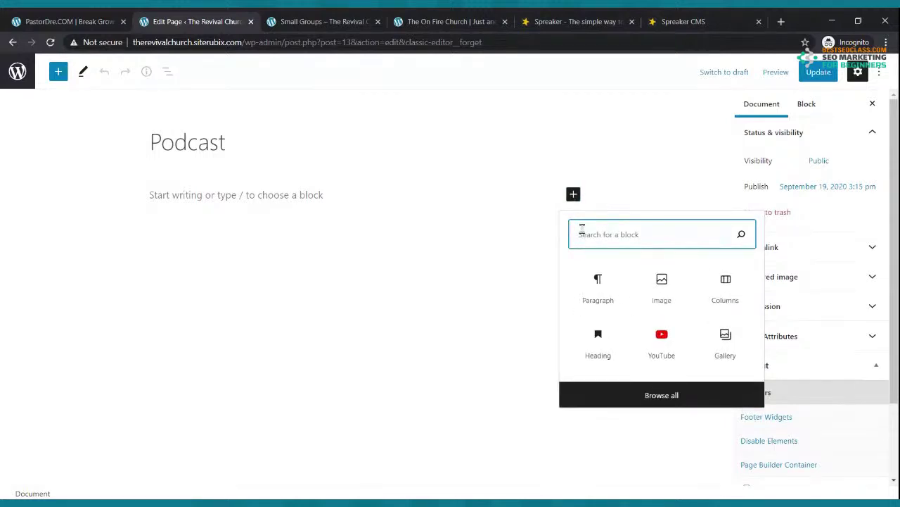
text(rss)
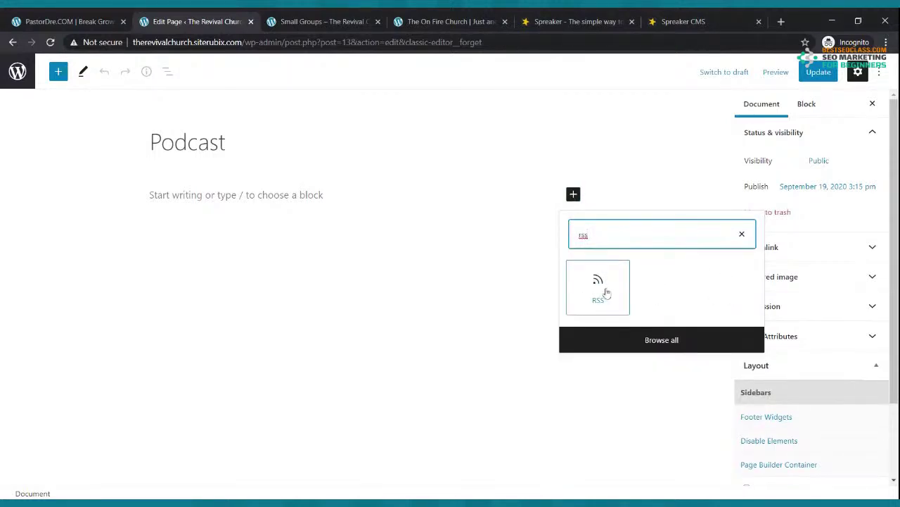
click(599, 287)
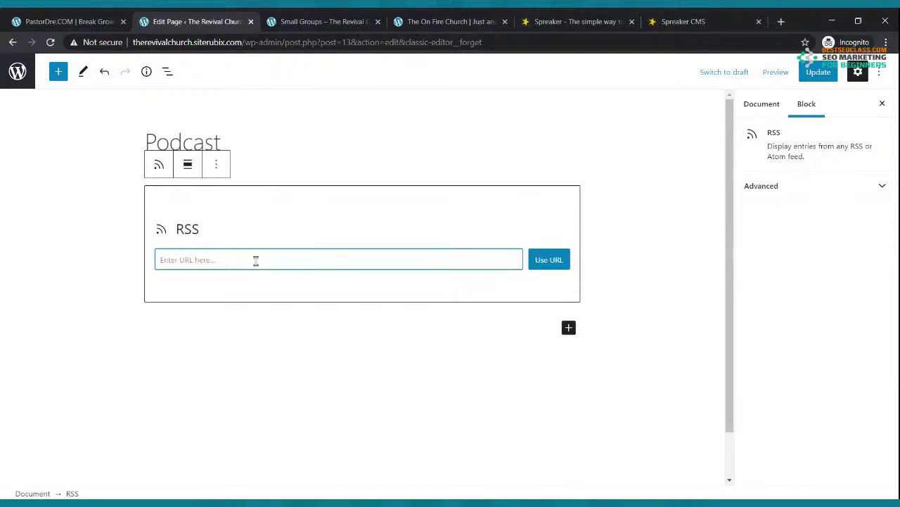
key(ctrl+v)
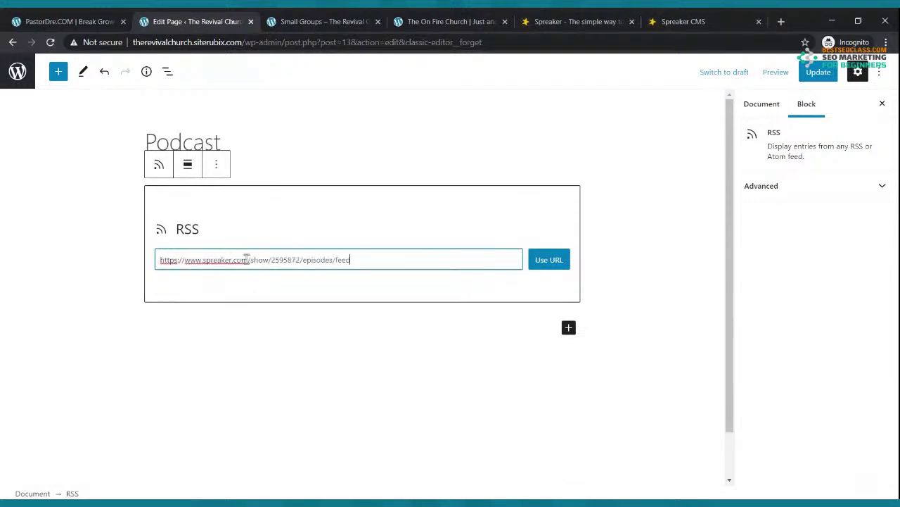
click(539, 265)
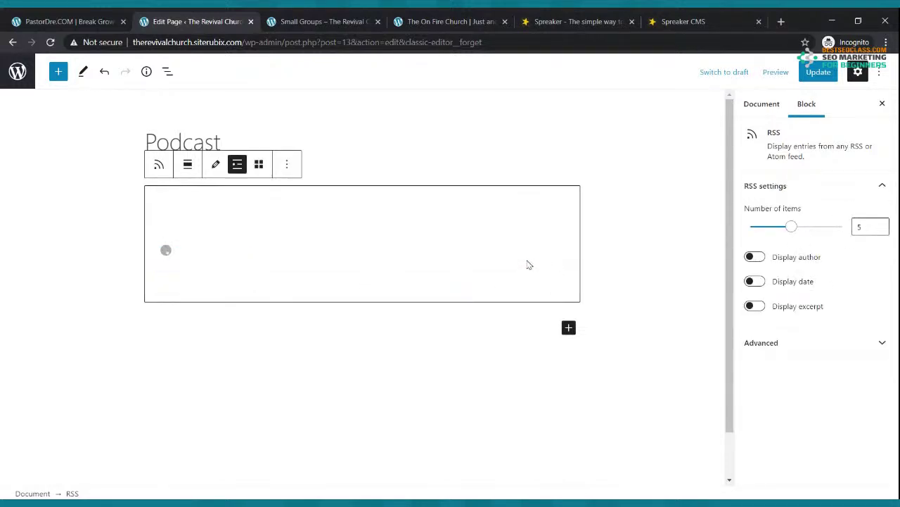
click(818, 72)
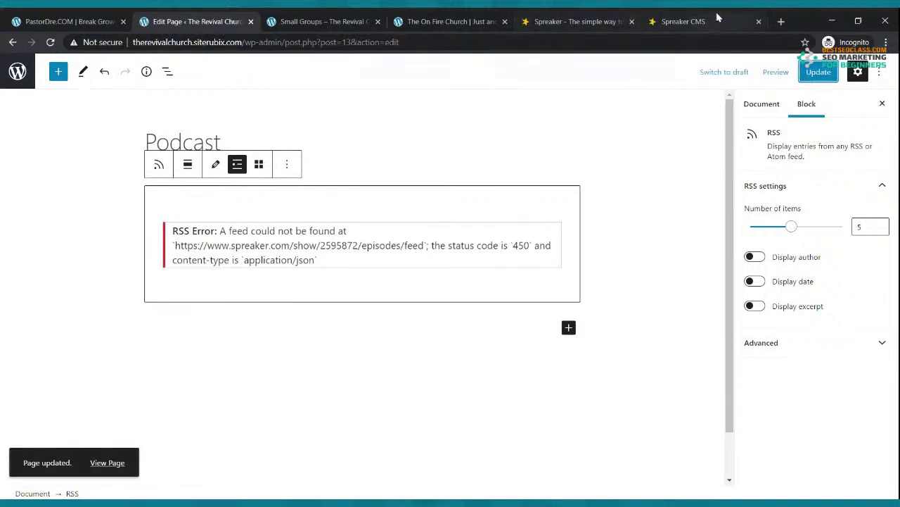
click(679, 21)
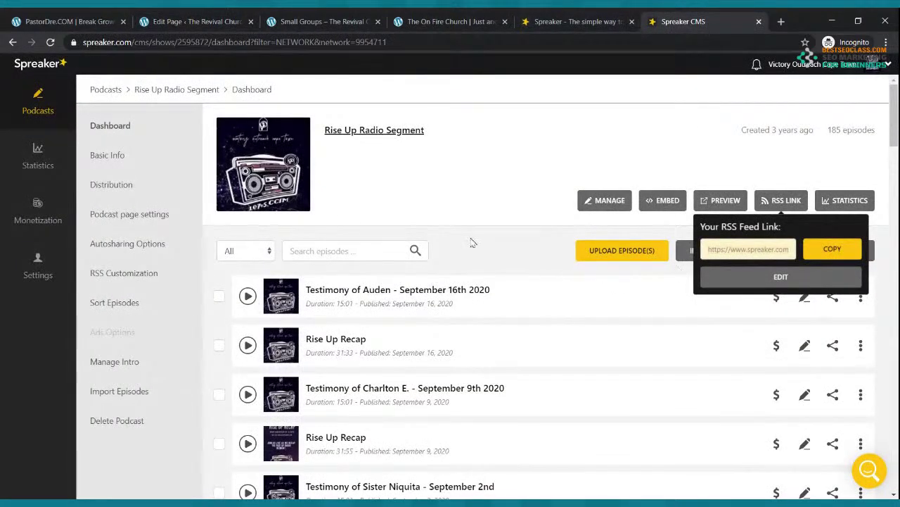
View the Rise Up Radio Segment public show page and its episodes RSS feed
click(386, 130)
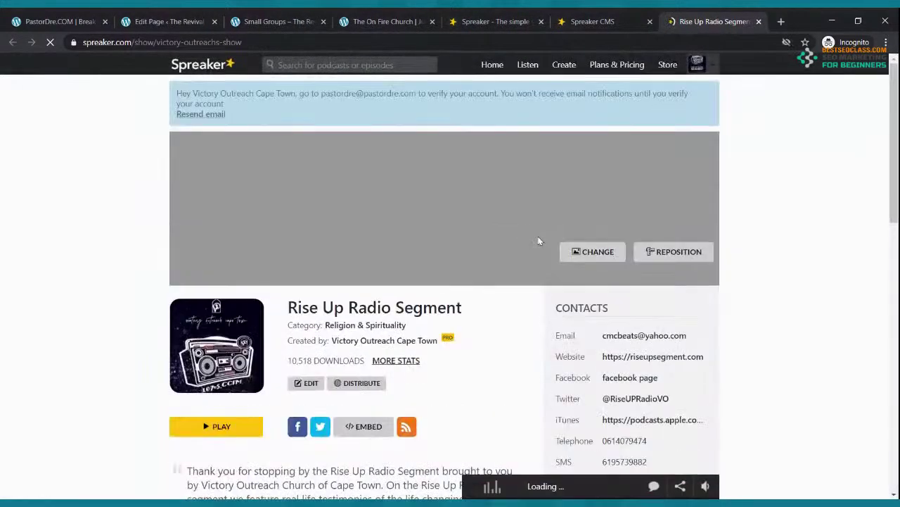
scroll(539, 241, down, 2)
click(414, 331)
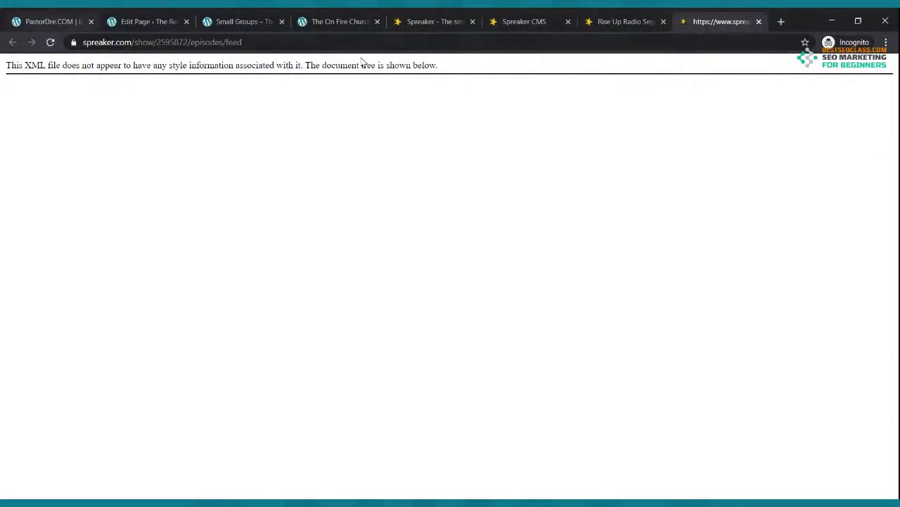
click(758, 22)
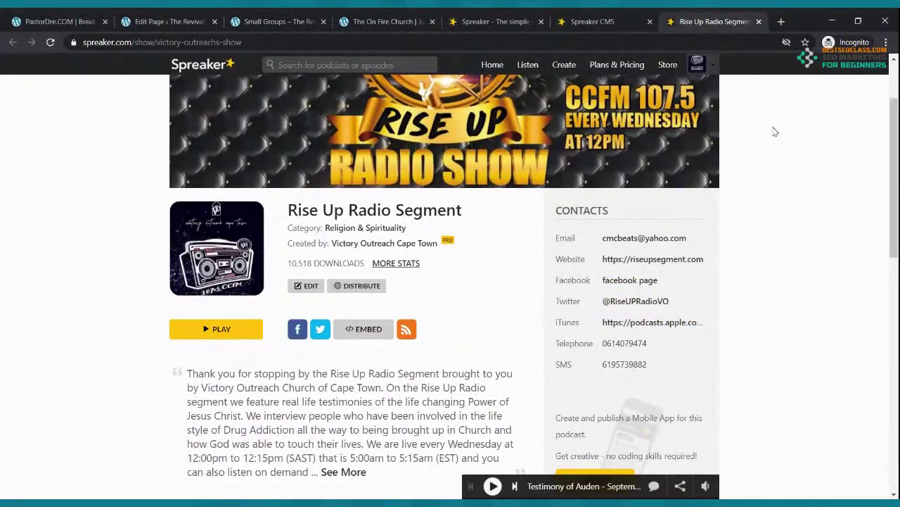
Open the Rise Up Radio Segment RSS Customization settings in the Spreaker dashboard
mouse_move(704, 67)
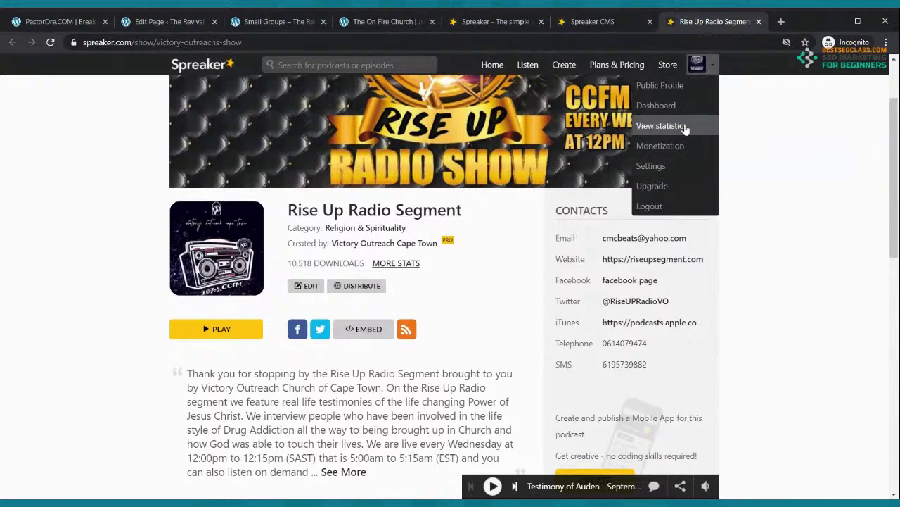
click(677, 92)
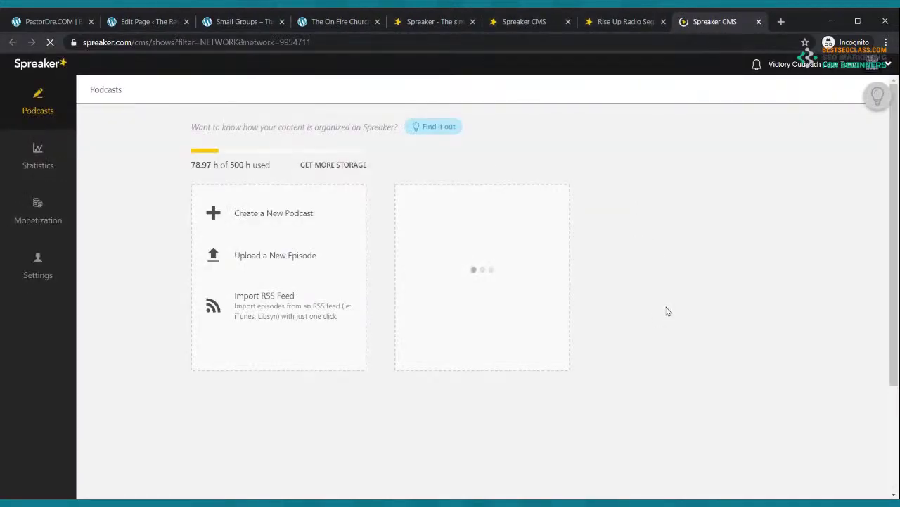
mouse_move(667, 308)
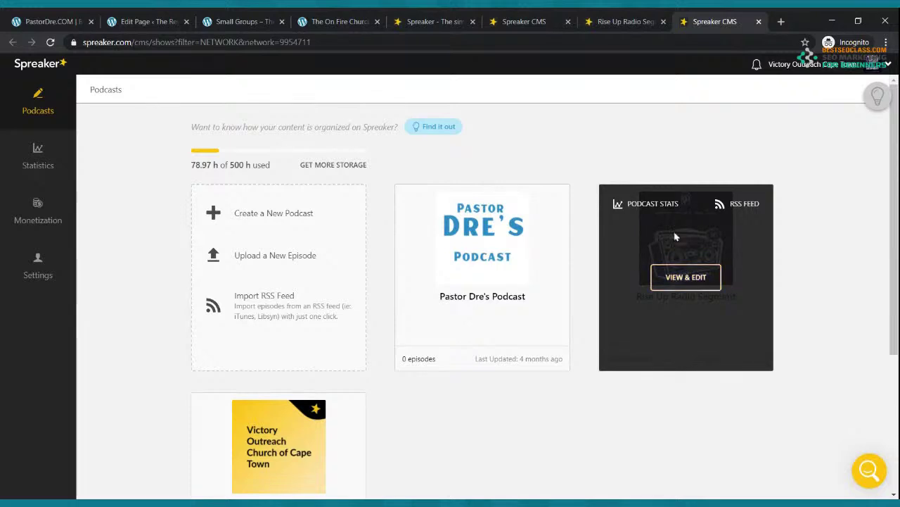
click(683, 284)
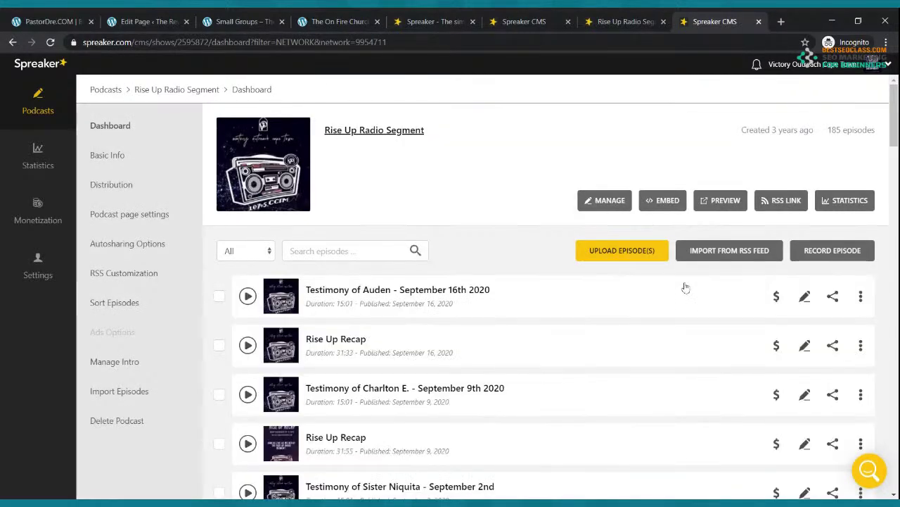
click(834, 297)
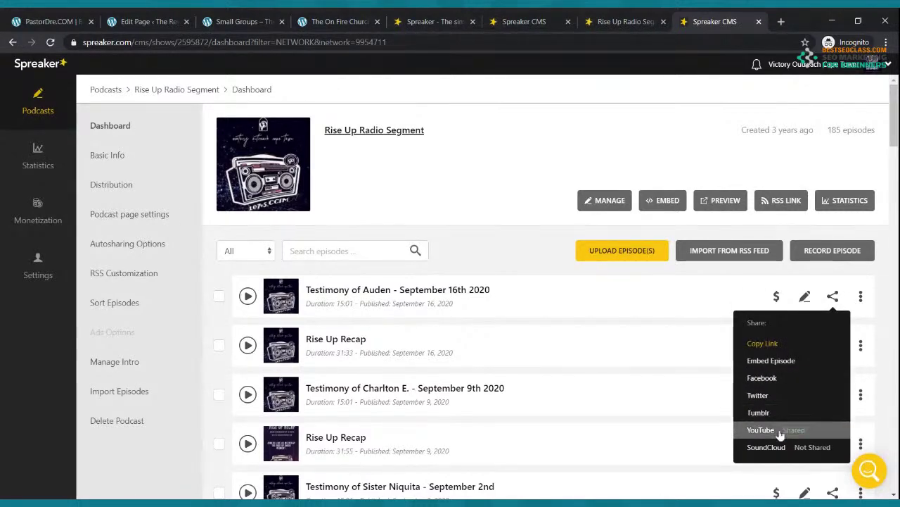
click(771, 344)
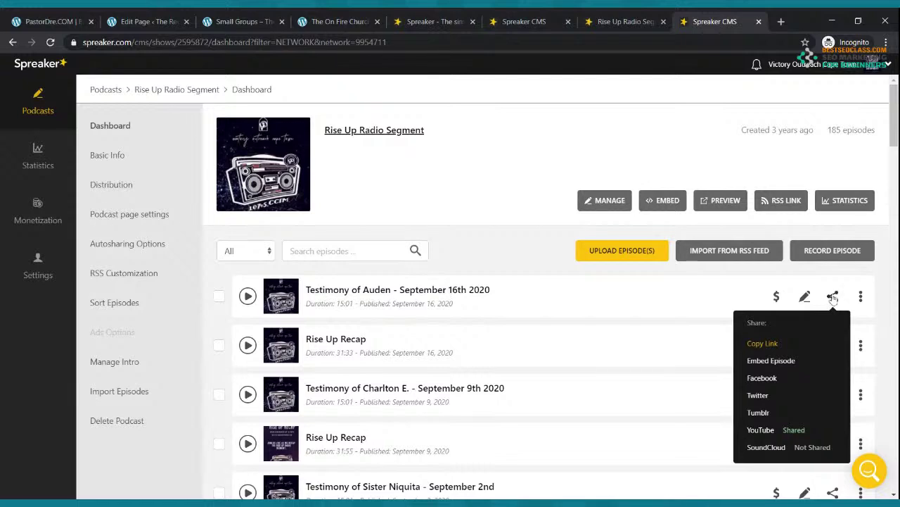
click(860, 297)
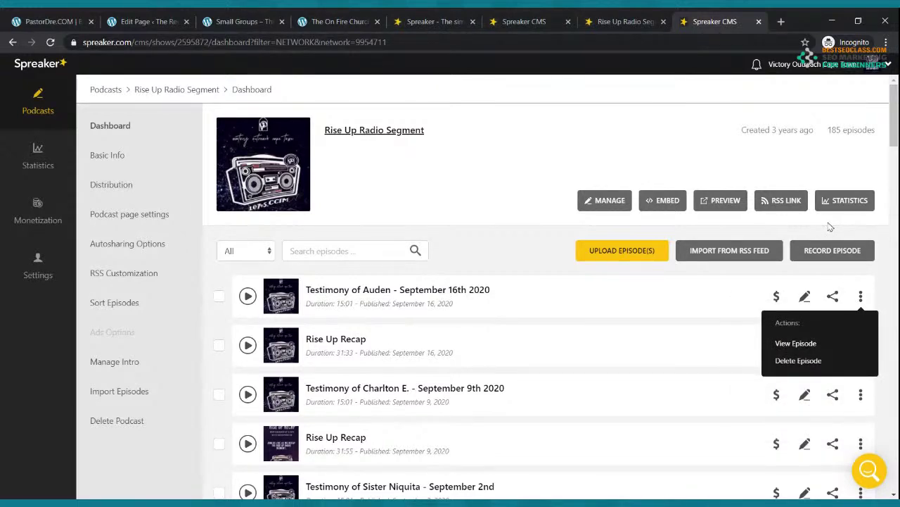
click(155, 275)
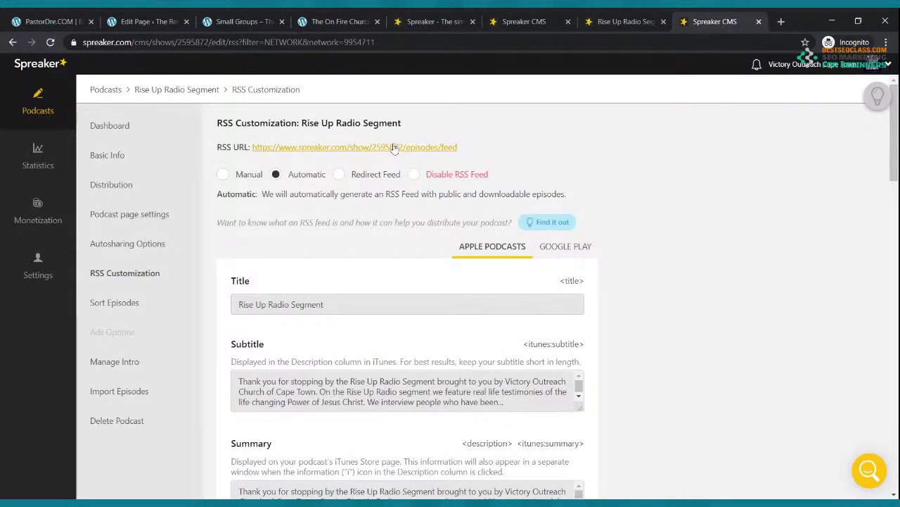
click(415, 18)
click(164, 19)
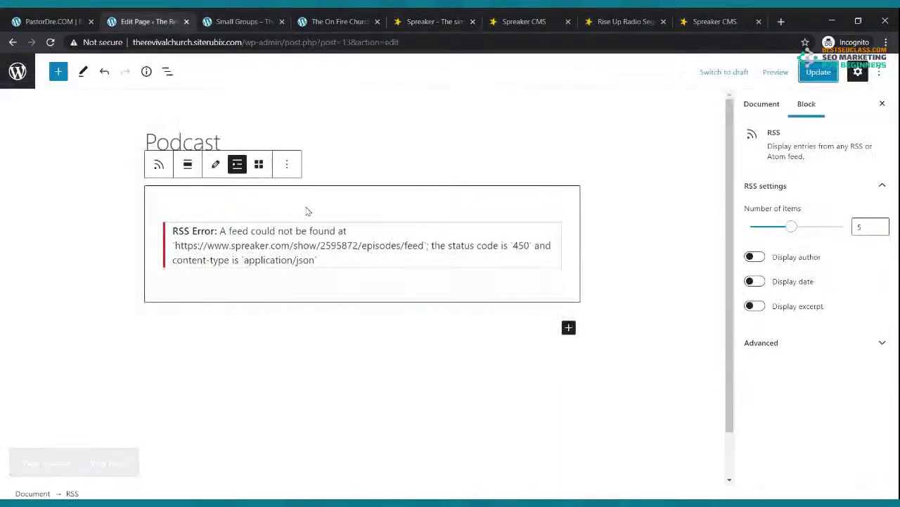
Re-enter the Spreaker feed URL in the RSS block, reload it and update the Podcast page
drag(370, 255, 363, 250)
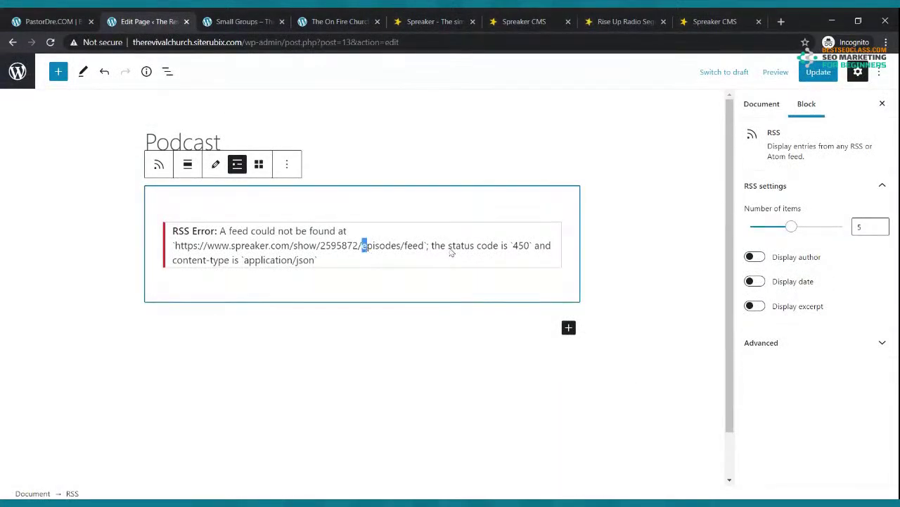
click(216, 164)
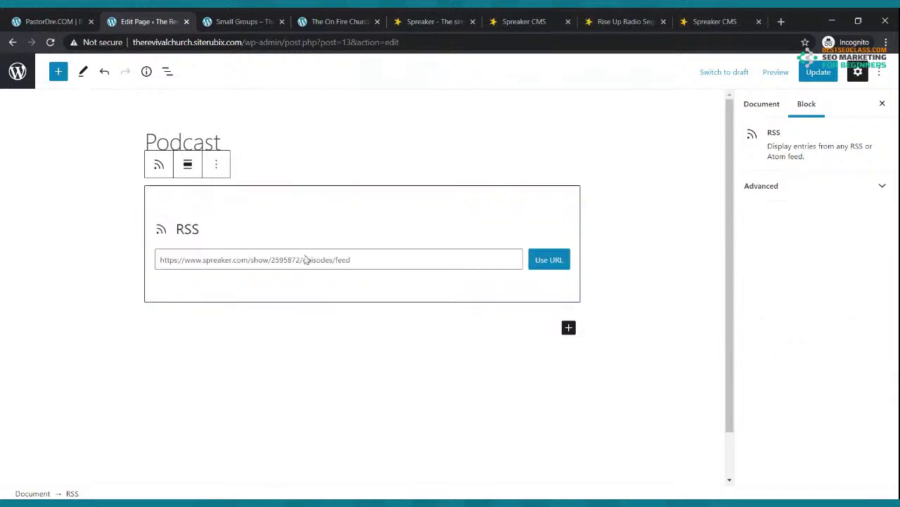
drag(342, 262, 72, 232)
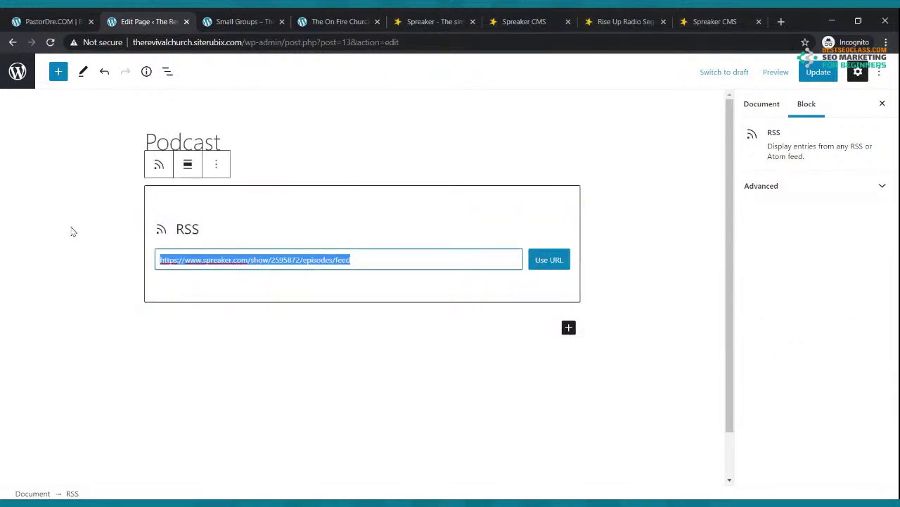
key(End)
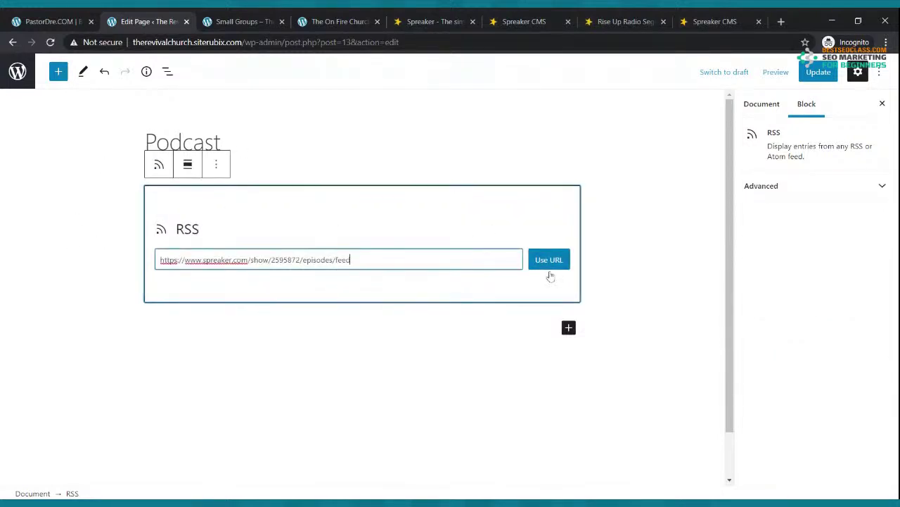
click(553, 266)
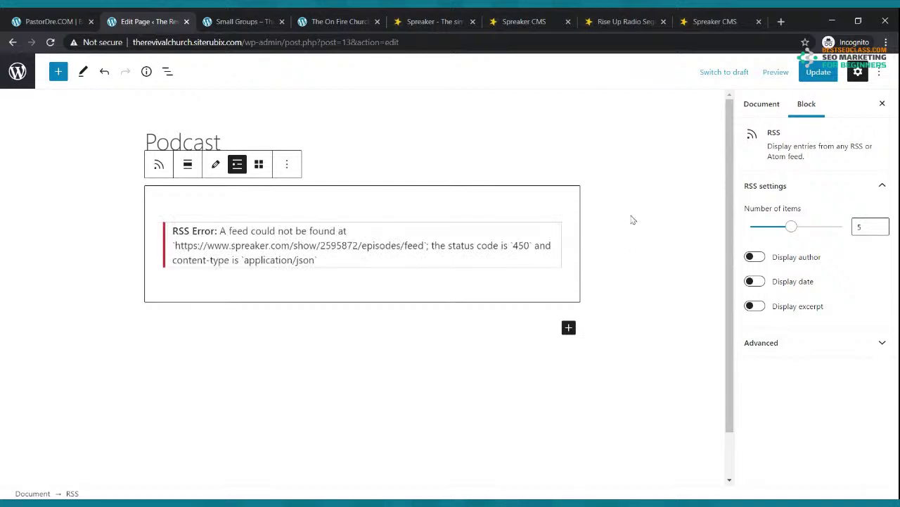
click(811, 71)
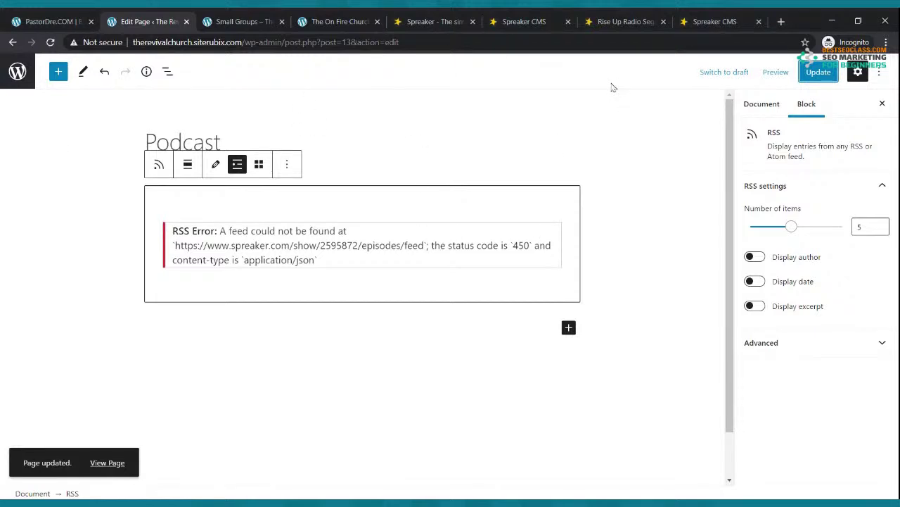
click(336, 23)
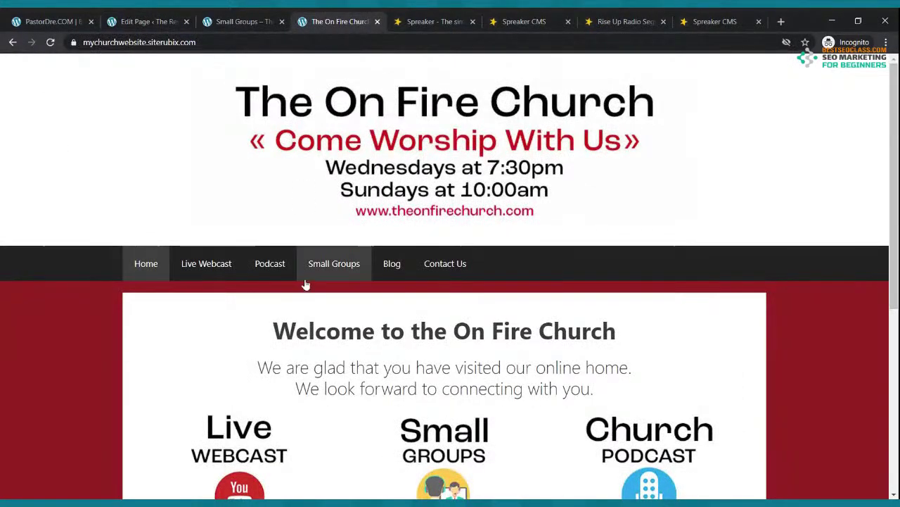
View the feed error on the live Podcast page, then reapply the RSS block's feed URL
click(393, 270)
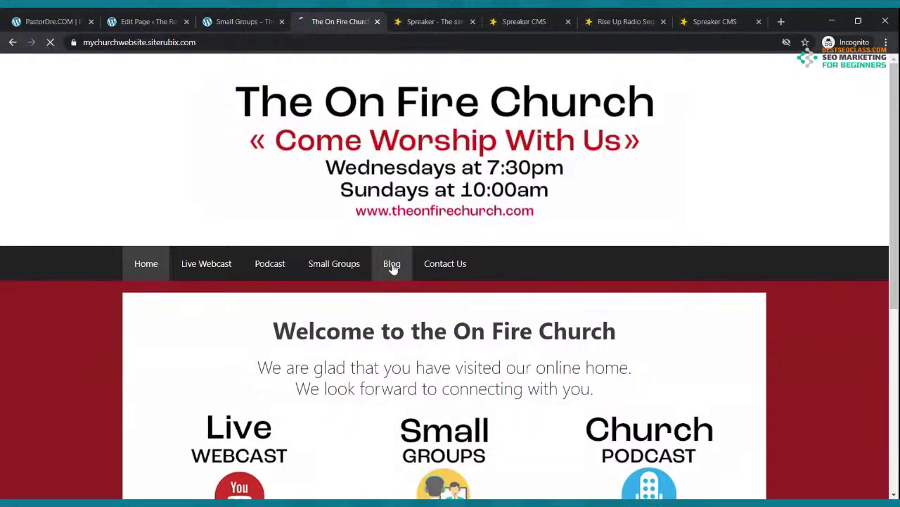
click(270, 25)
click(380, 209)
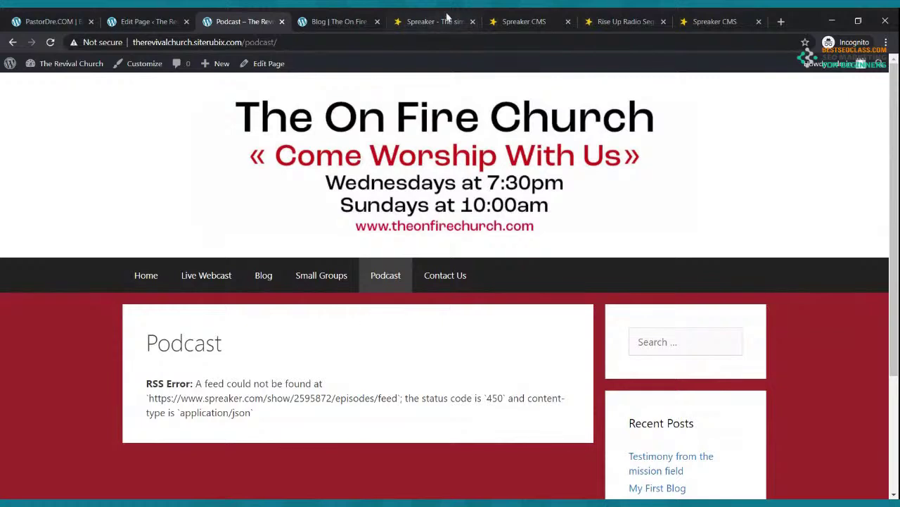
click(148, 21)
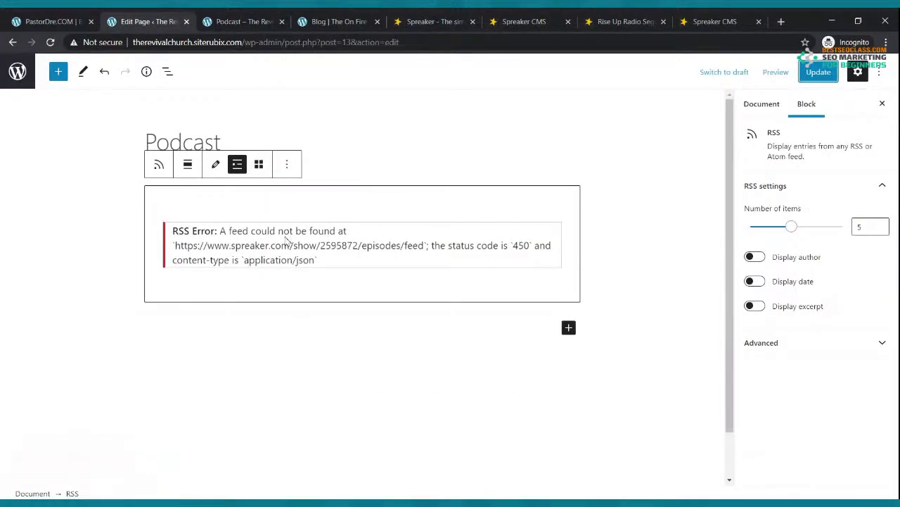
click(216, 164)
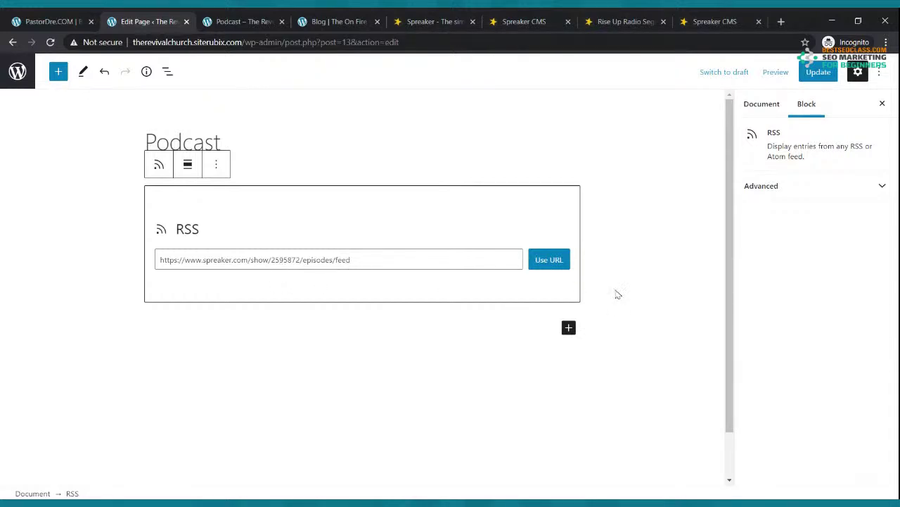
click(560, 267)
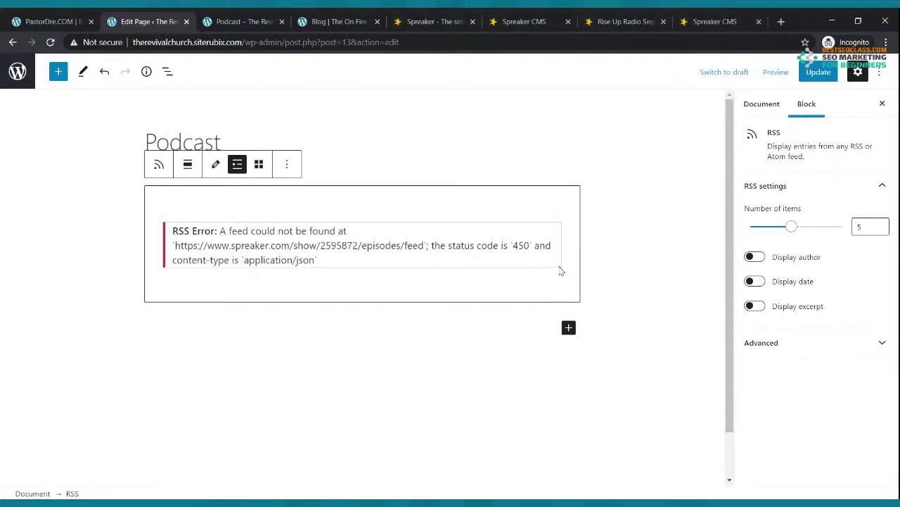
click(616, 21)
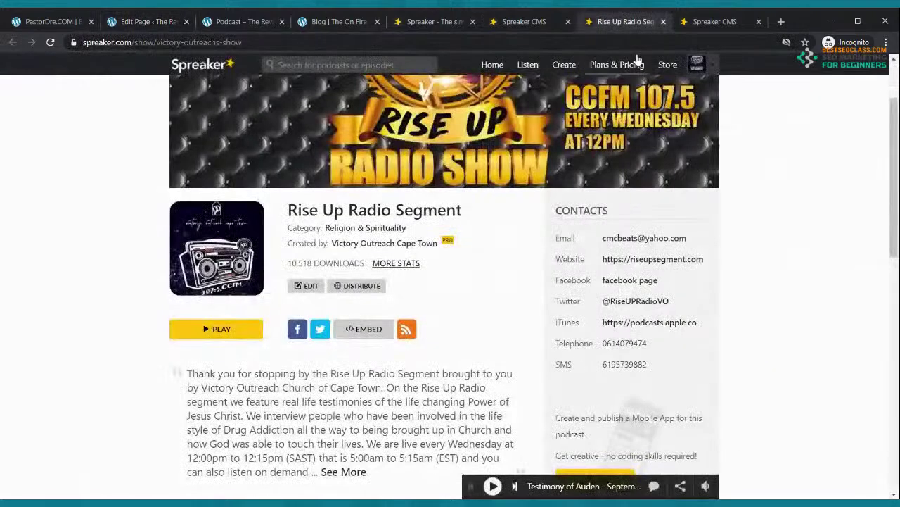
Close the extra Spreaker tabs: the show page, the duplicate CMS tab and RSS Customization
click(663, 21)
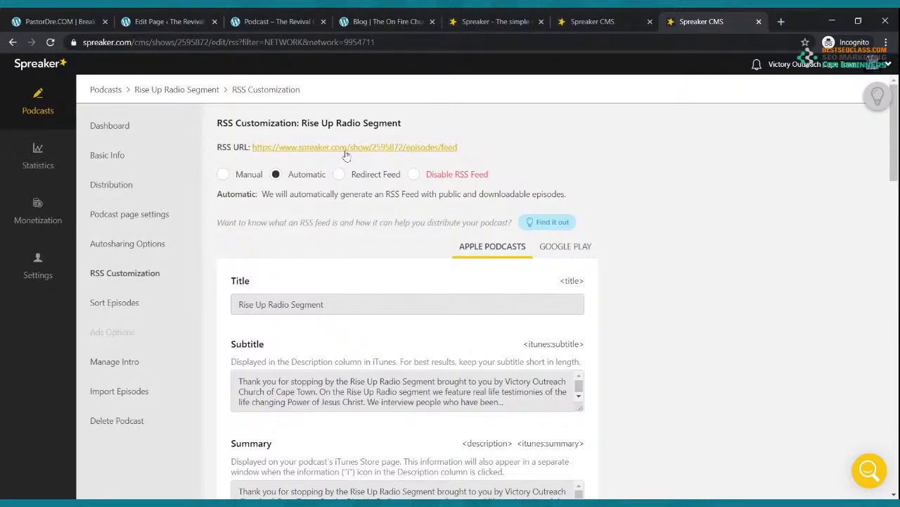
scroll(417, 245, down, 4)
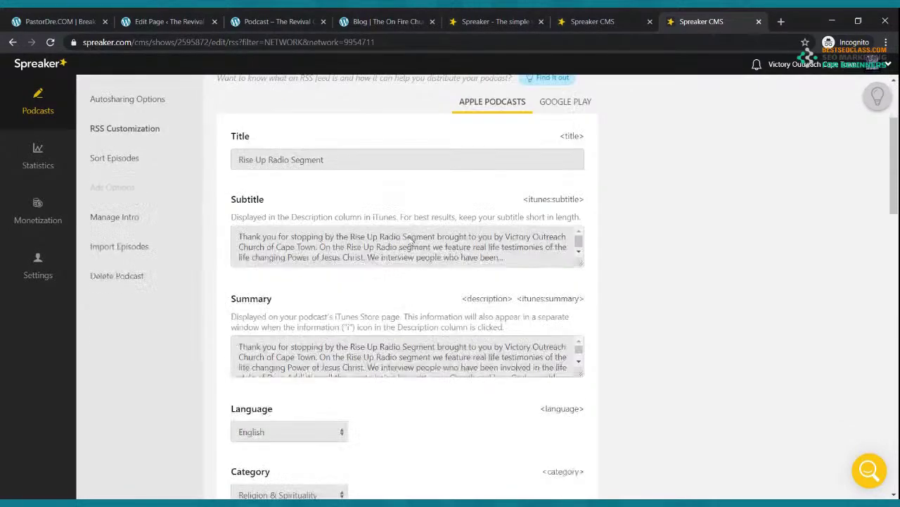
scroll(412, 237, up, 3)
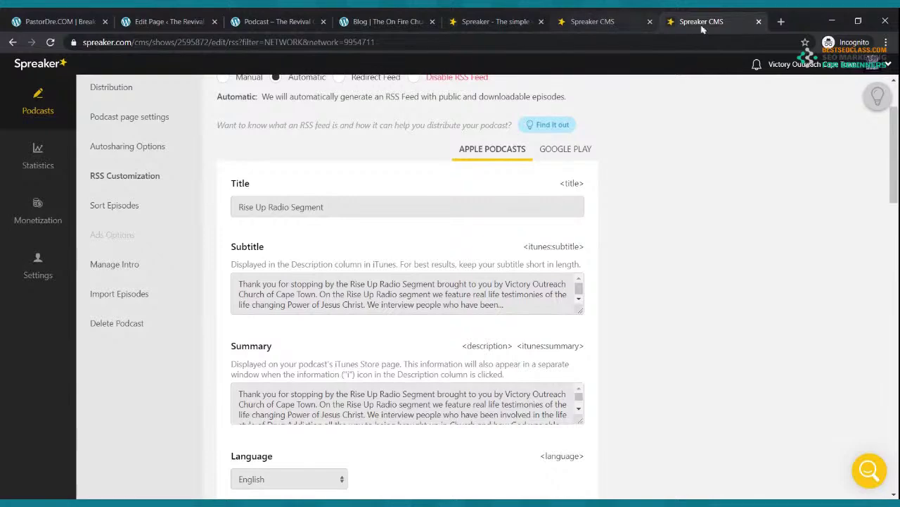
click(759, 23)
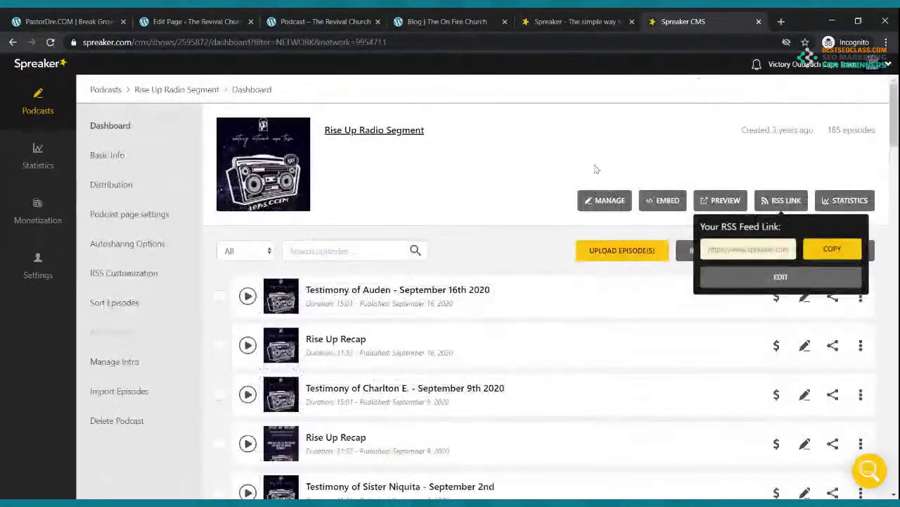
click(820, 279)
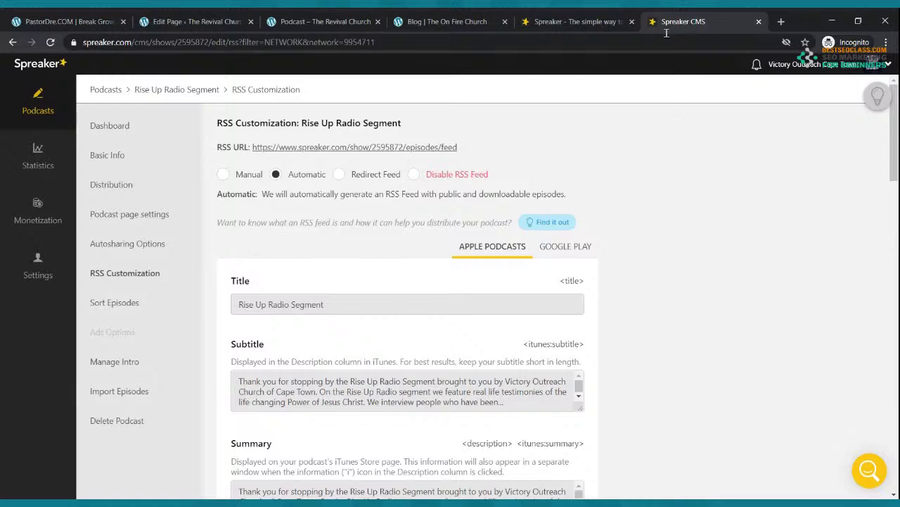
click(759, 22)
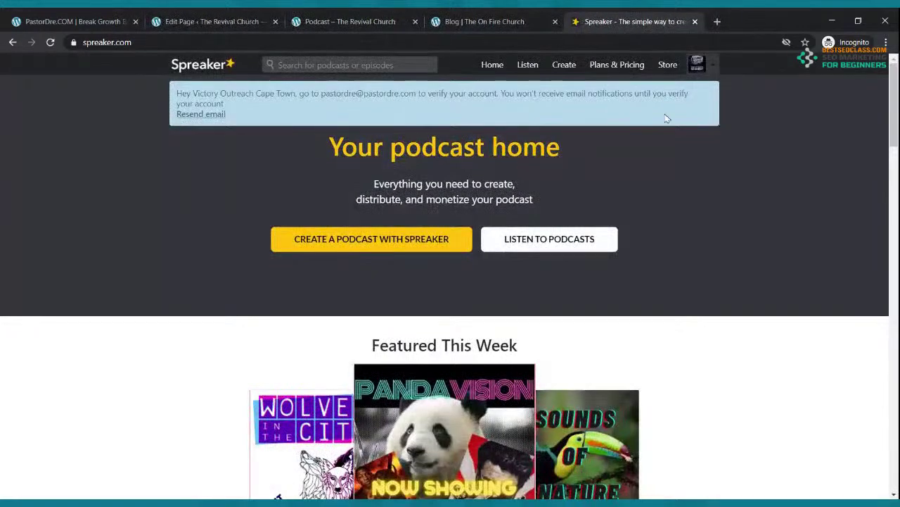
Copy the Rise Up Radio Segment RSS feed link from the Spreaker dashboard, then return to WordPress
click(713, 64)
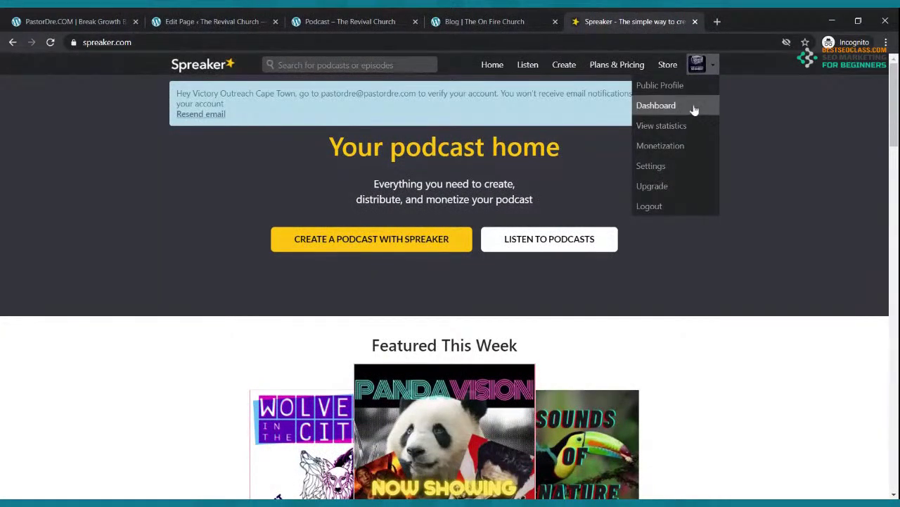
click(693, 107)
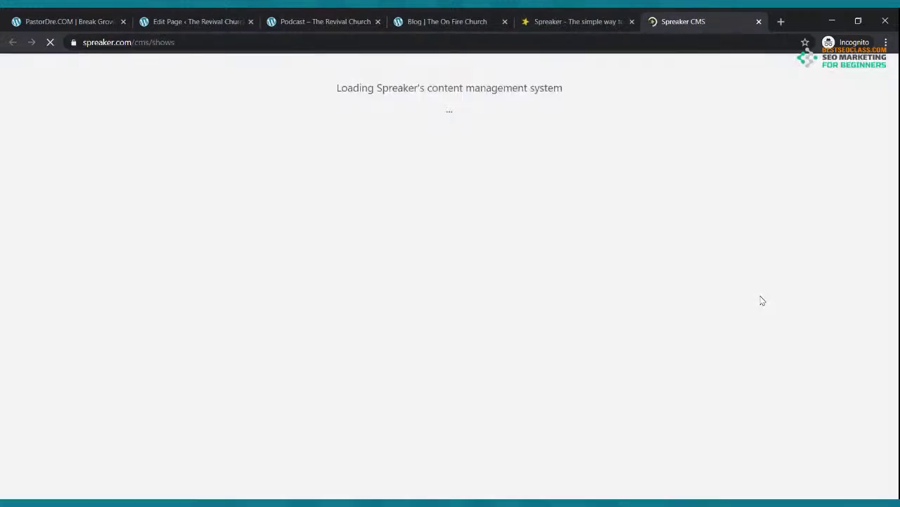
mouse_move(713, 264)
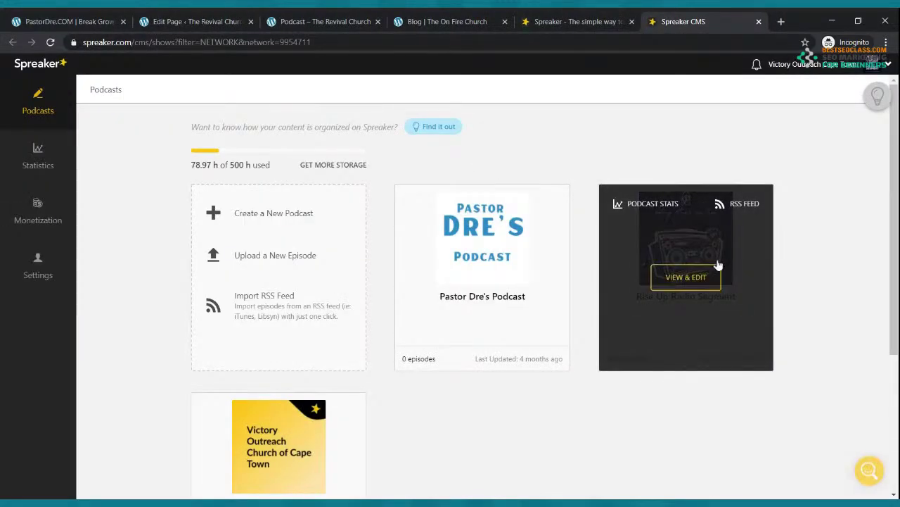
click(699, 279)
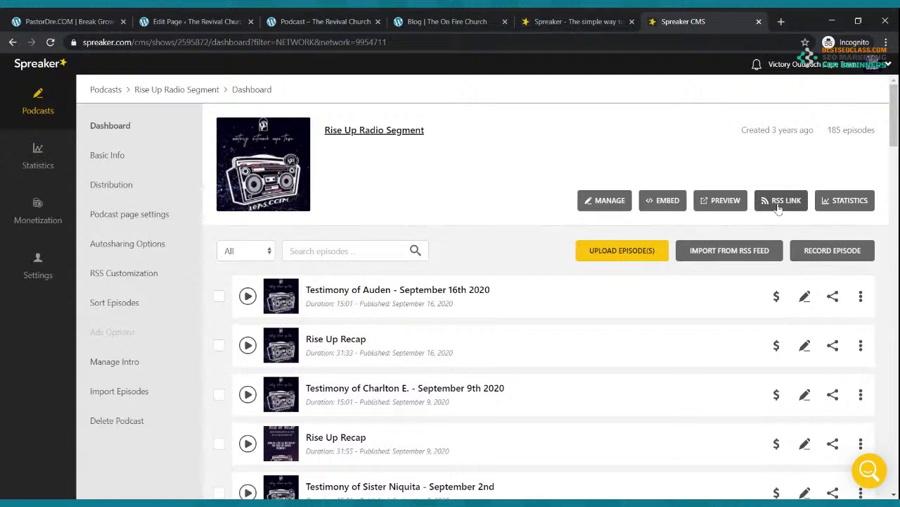
click(776, 202)
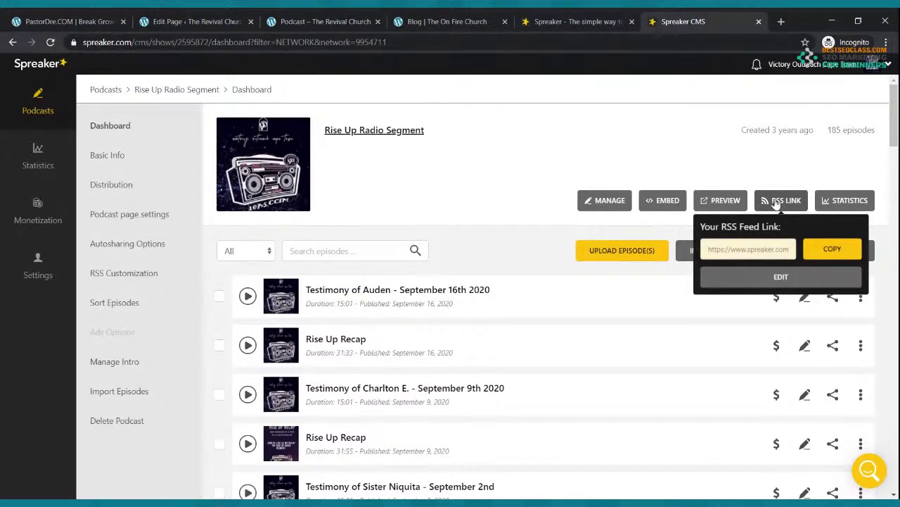
click(757, 247)
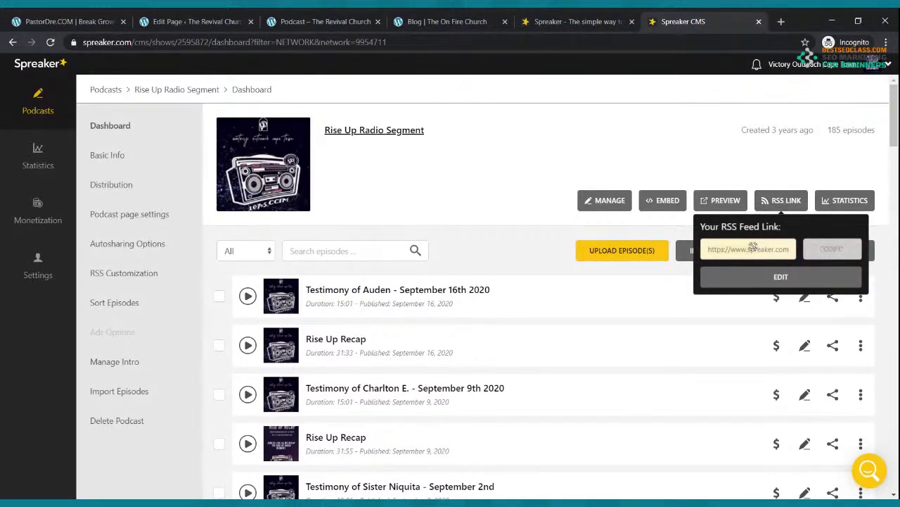
click(757, 247)
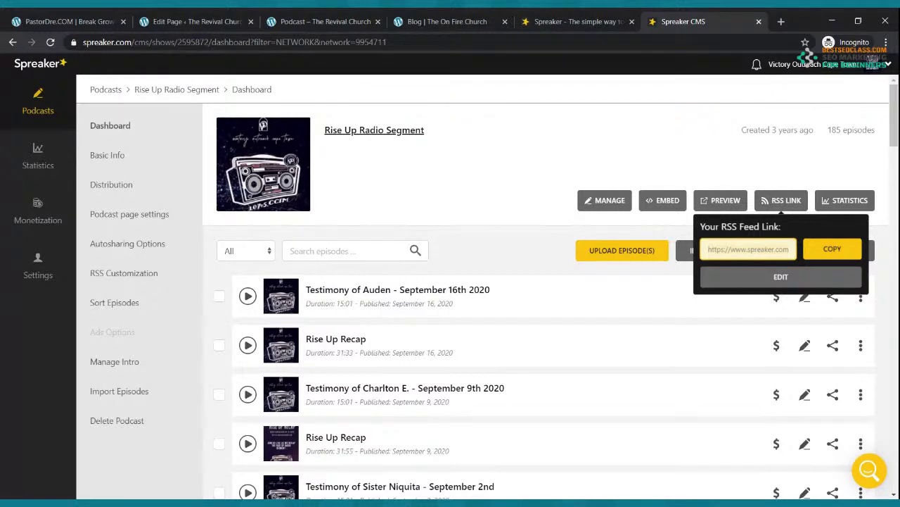
click(240, 20)
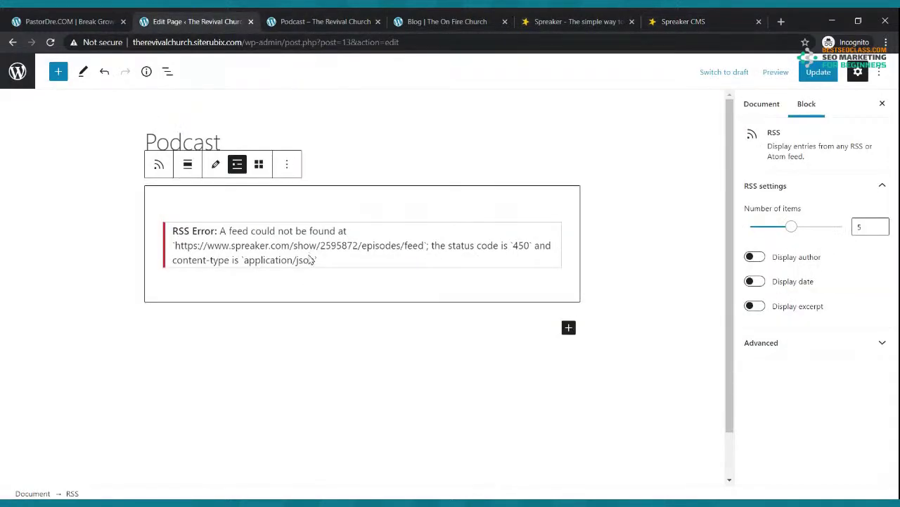
Replace the RSS block's feed URL with the copied Spreaker feed and load it
click(215, 164)
drag(354, 260, 106, 255)
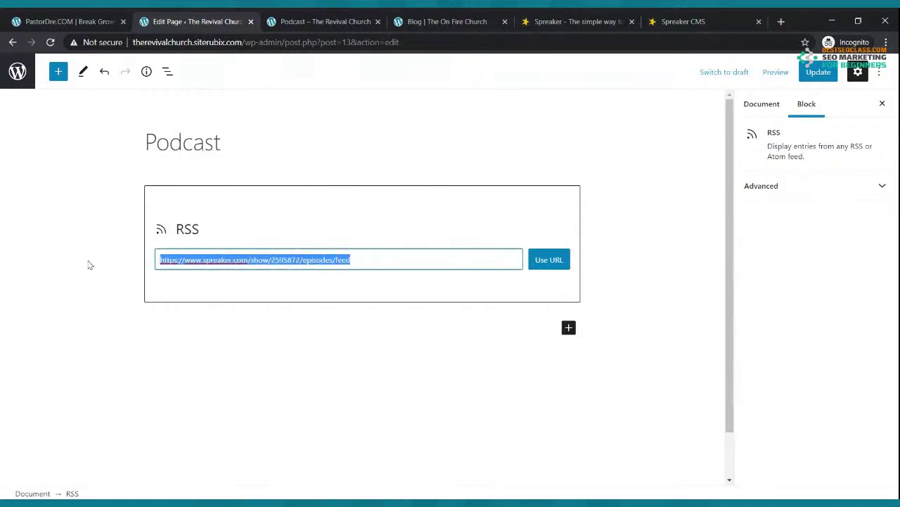
key(ctrl+v)
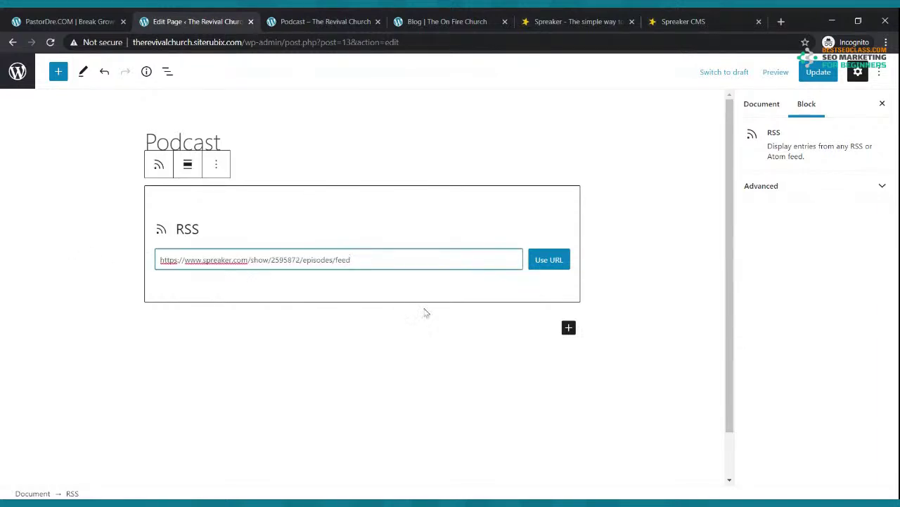
click(549, 260)
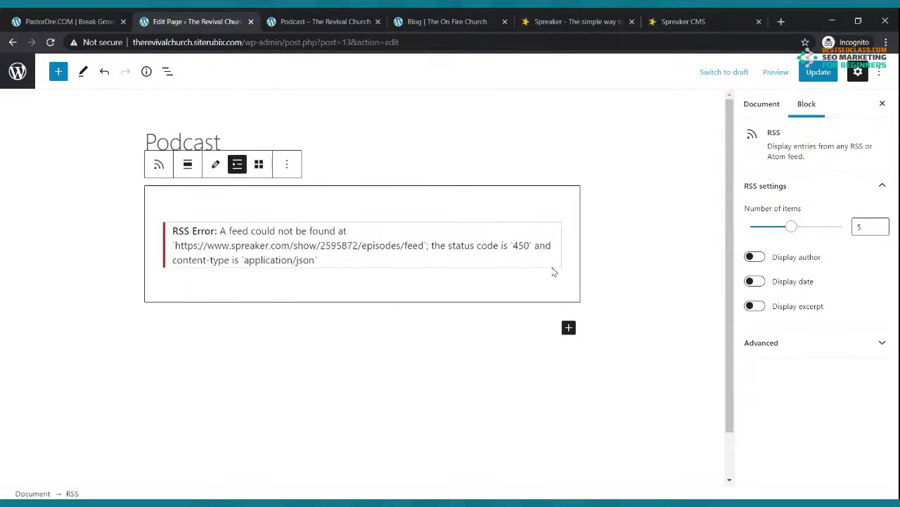
Update the Podcast page, check the live page, then go to the Pages list
click(818, 72)
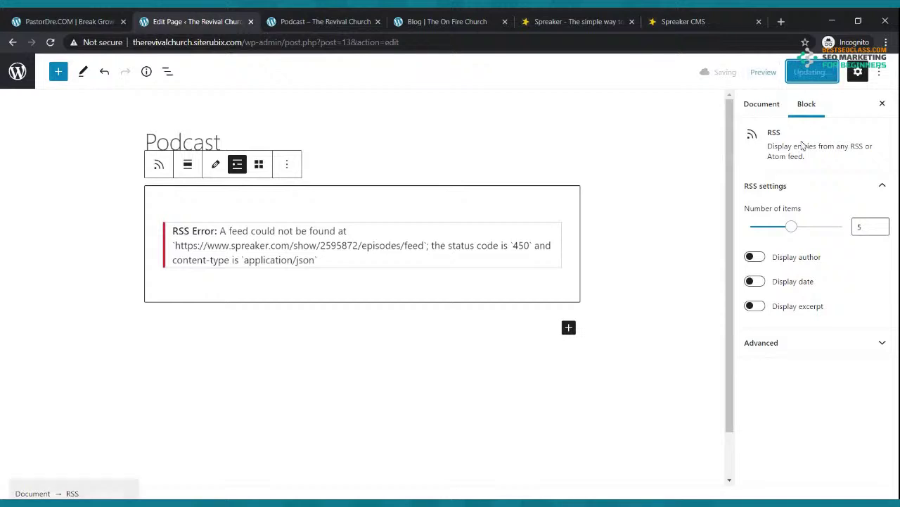
click(285, 23)
click(179, 21)
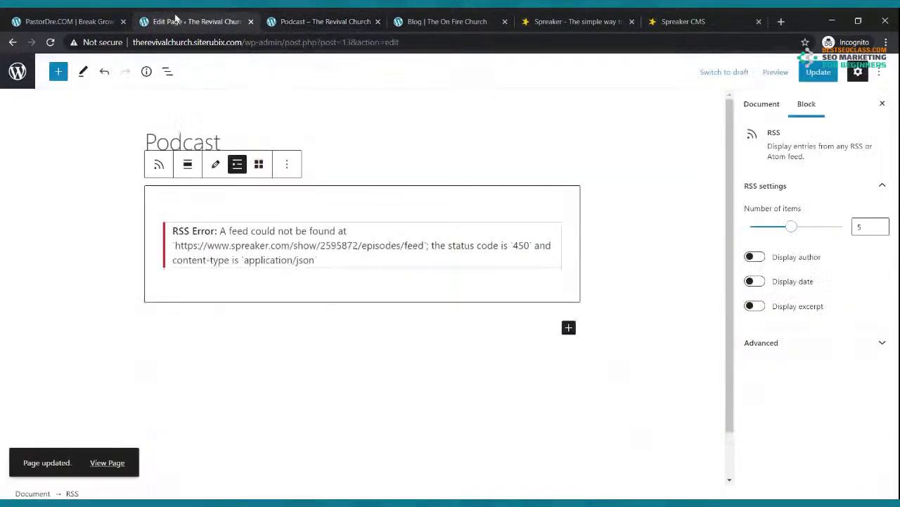
click(15, 71)
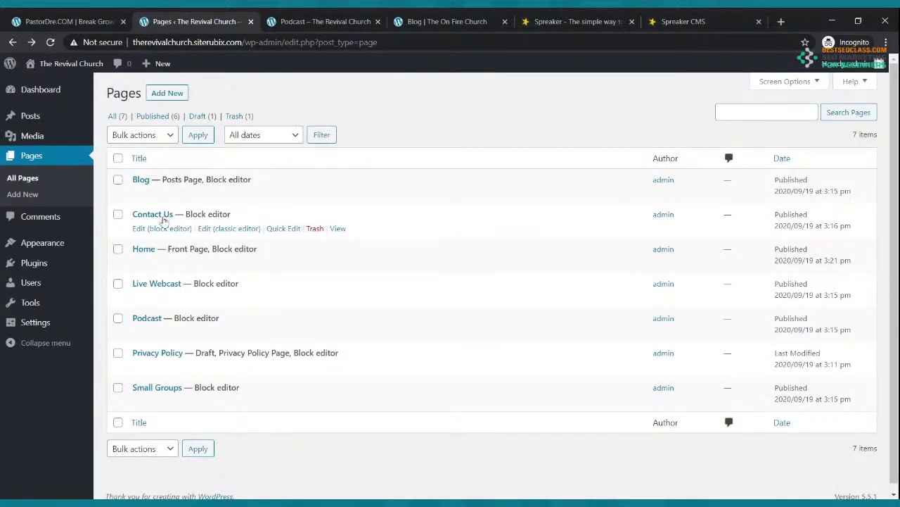
Open Contact Us in the block editor, close both Spreaker tabs, and enter 'jotform' in a new tab
click(164, 232)
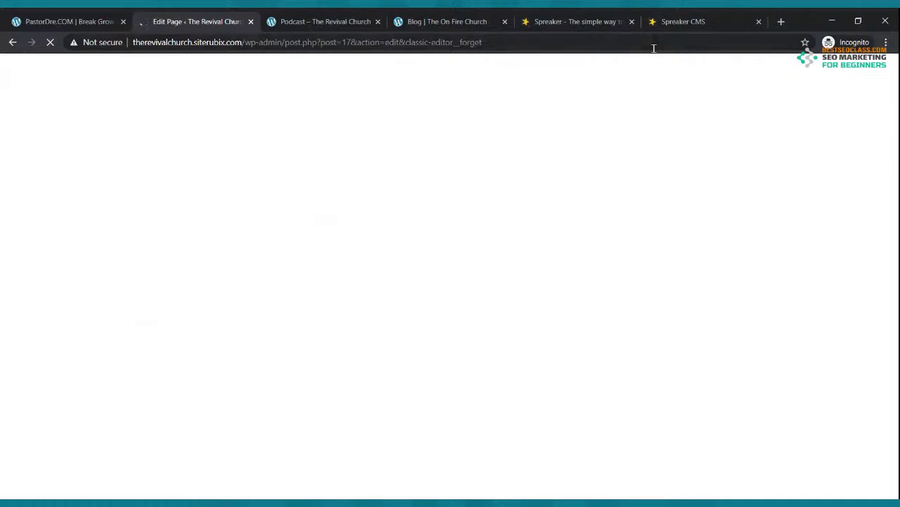
click(696, 21)
click(759, 21)
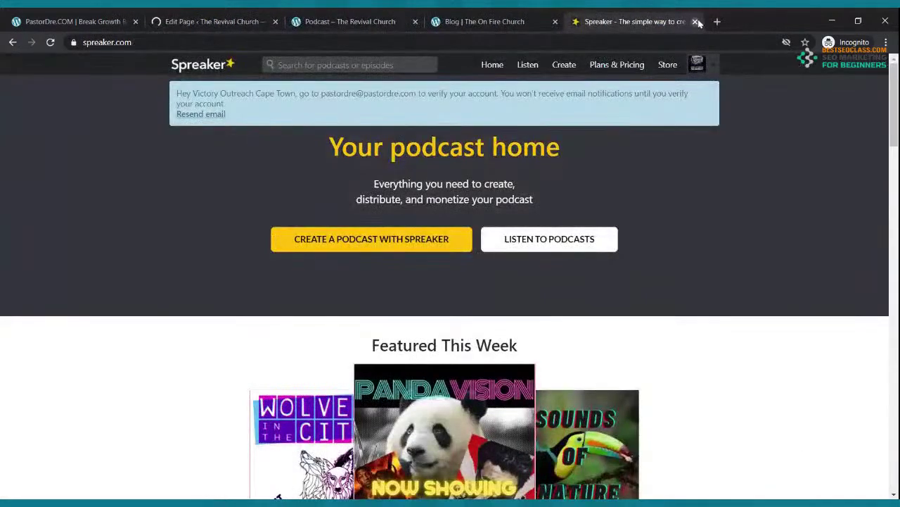
click(695, 21)
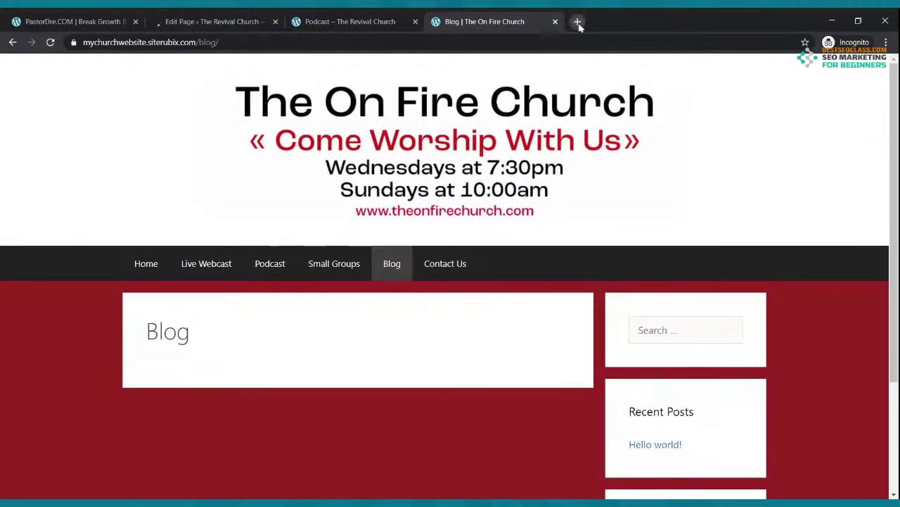
click(577, 21)
text(jotfor)
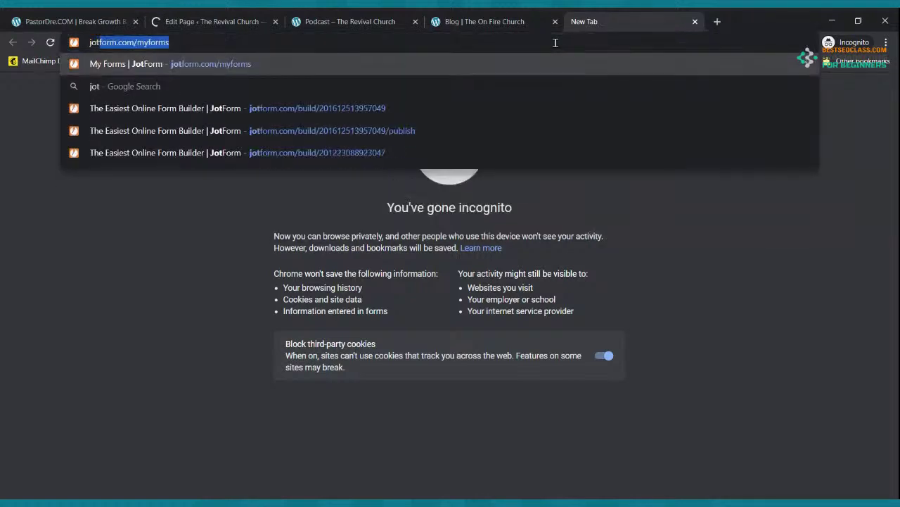
text(m.)
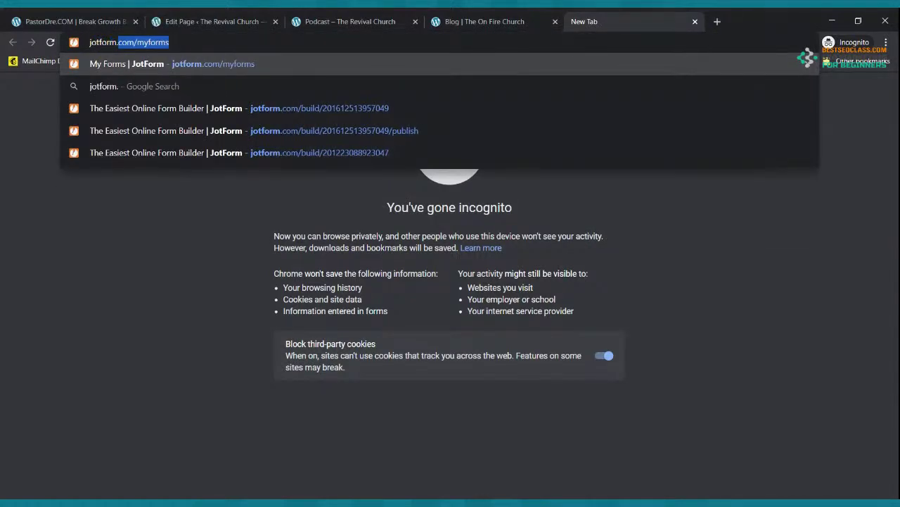
Load JotForm's My Forms, then view the Starter, Bronze, Silver and Gold plans under Pricing
key(Return)
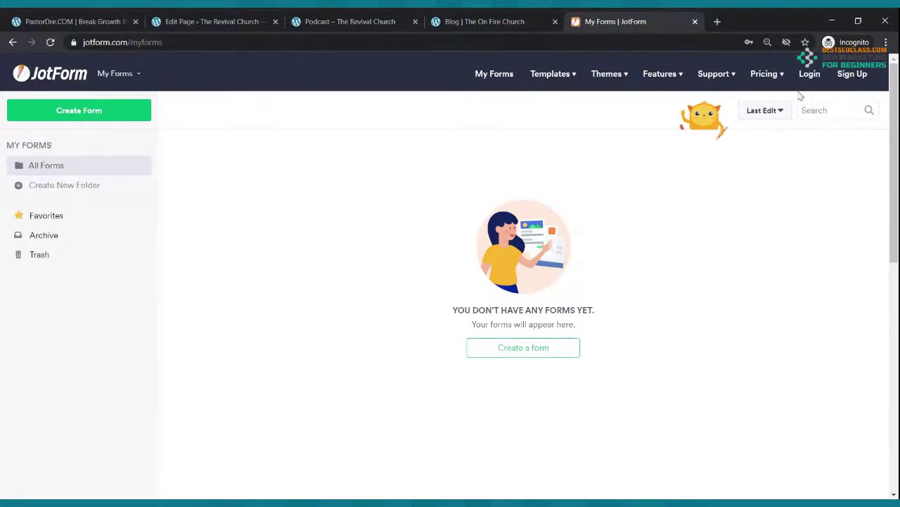
click(766, 78)
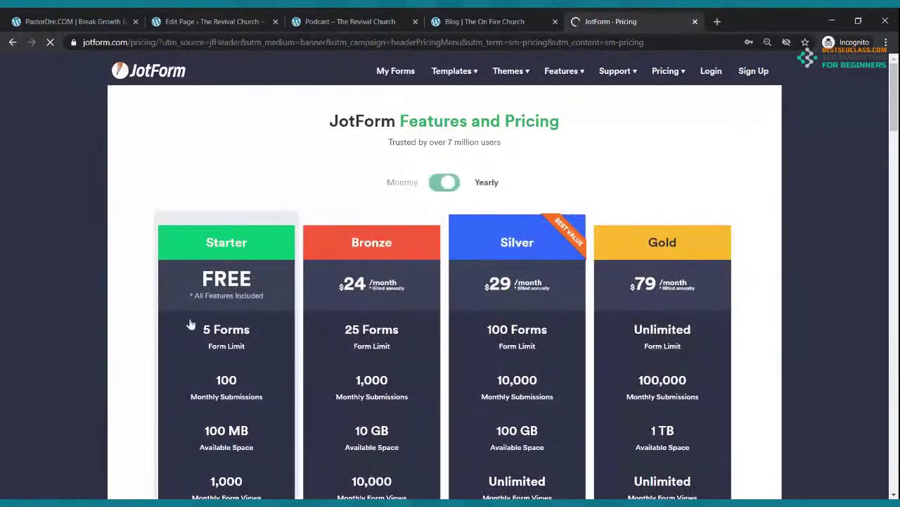
scroll(218, 355, down, 2)
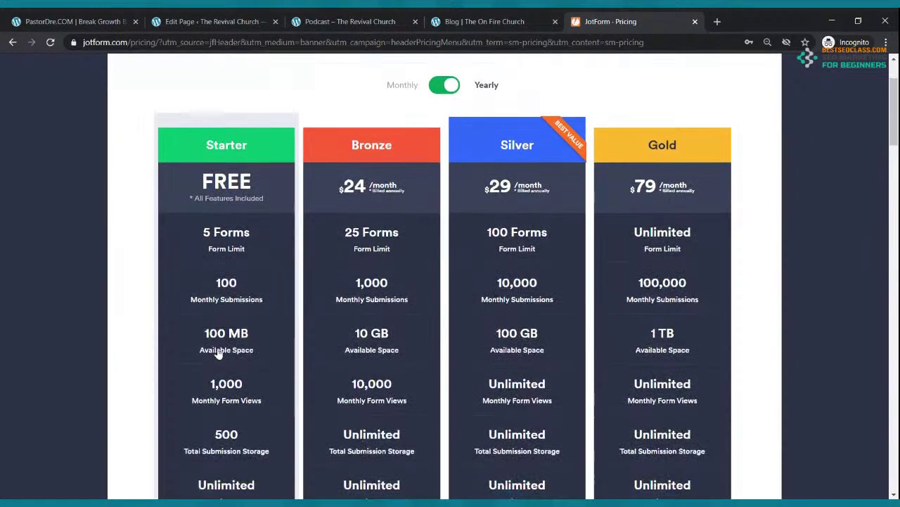
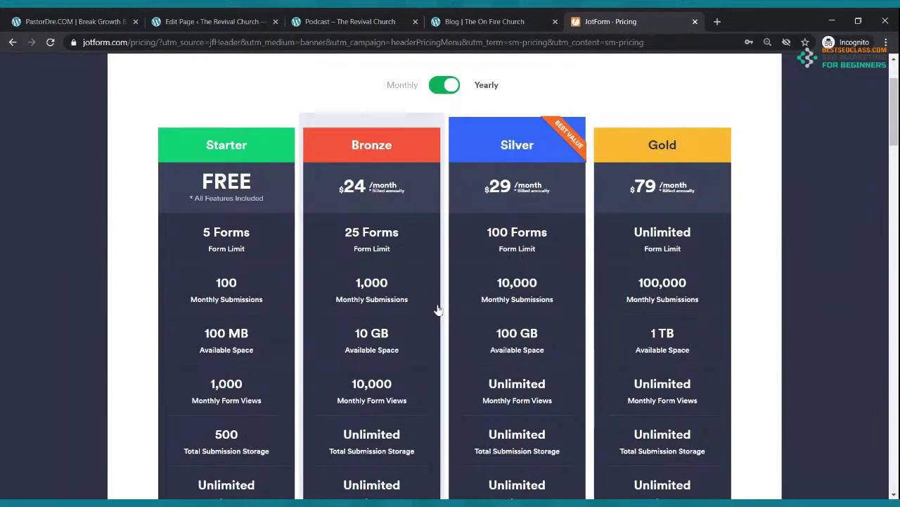
Close the JotForm pricing tab to return to The On Fire Church blog page
scroll(450, 281, down, 2)
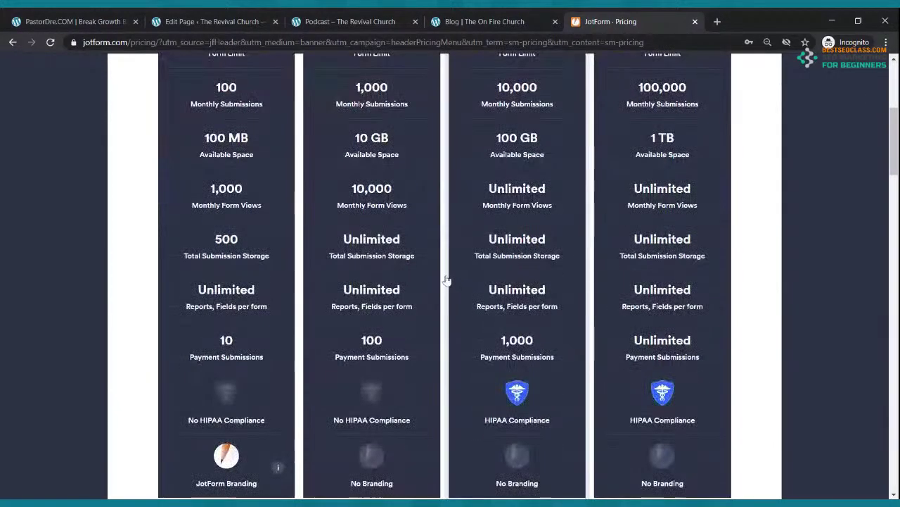
scroll(447, 275, up, 4)
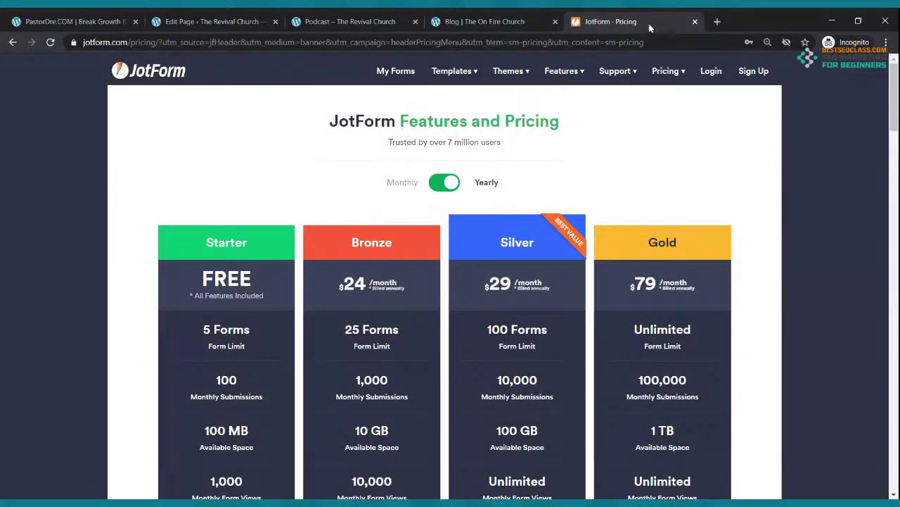
click(694, 21)
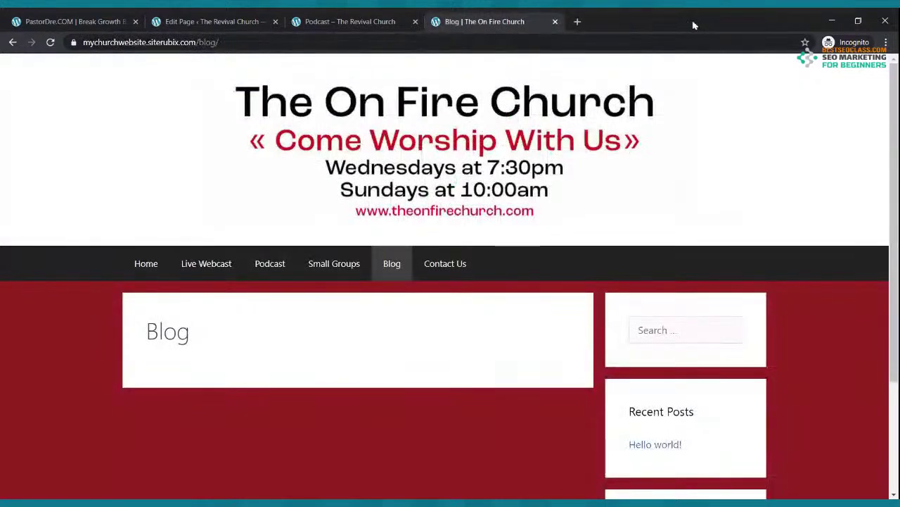
Open jotform.com/myforms in a new tab and log in with the saved credentials
click(577, 22)
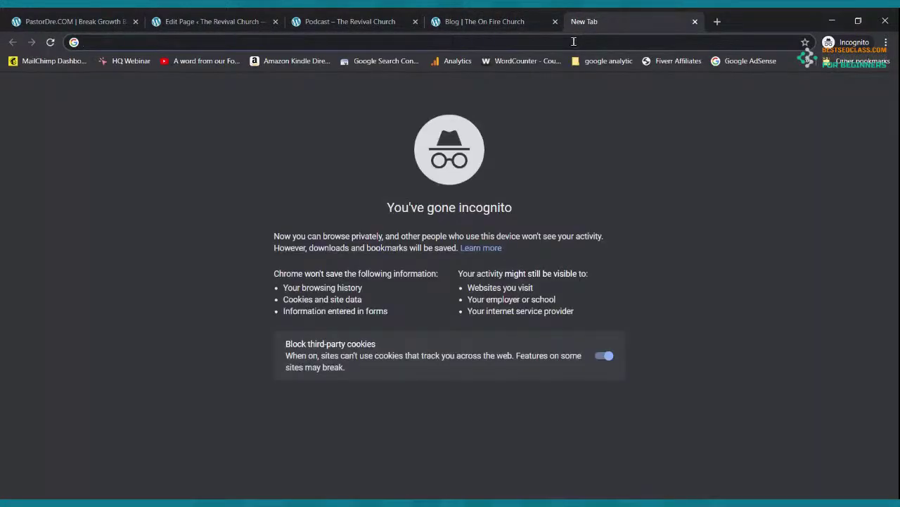
text(jotform.com/myforms)
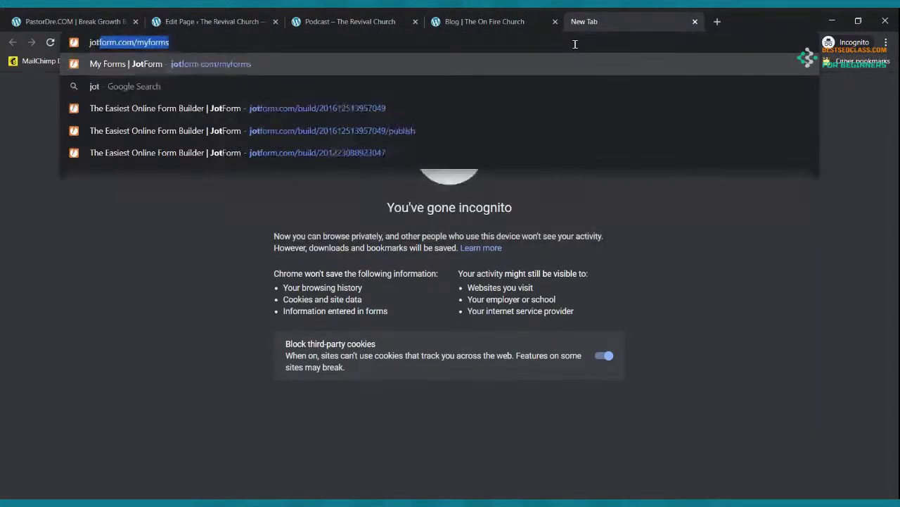
key(Return)
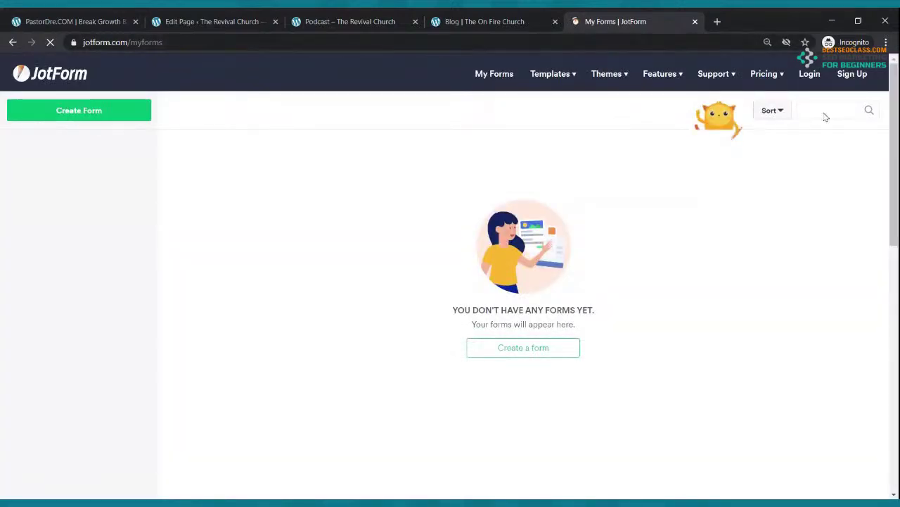
click(813, 82)
click(434, 334)
key(Return)
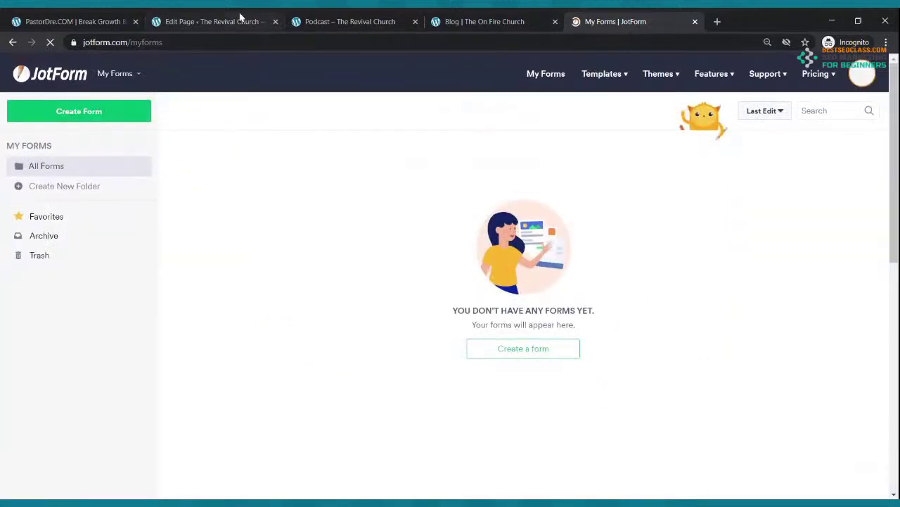
Start an empty block on the WordPress Contact Us page, then edit the JotForm Contact Us form
click(241, 21)
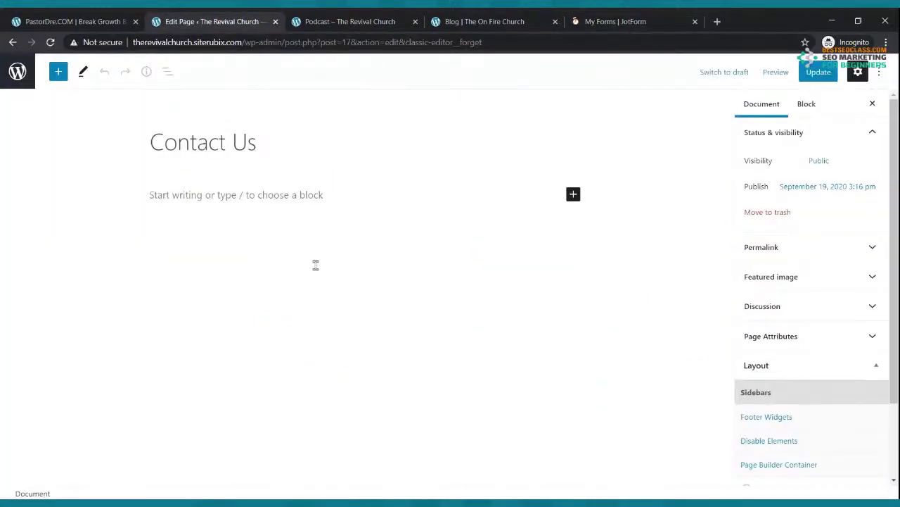
click(237, 195)
click(598, 20)
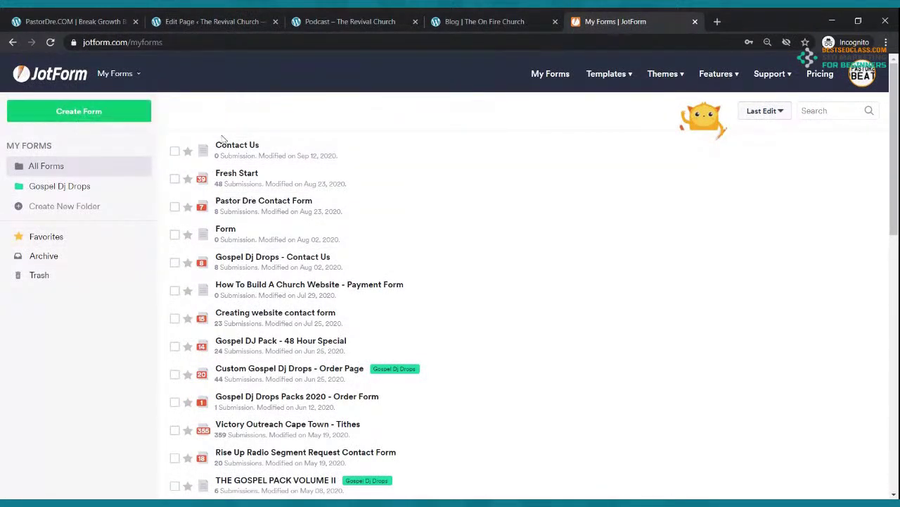
mouse_move(225, 156)
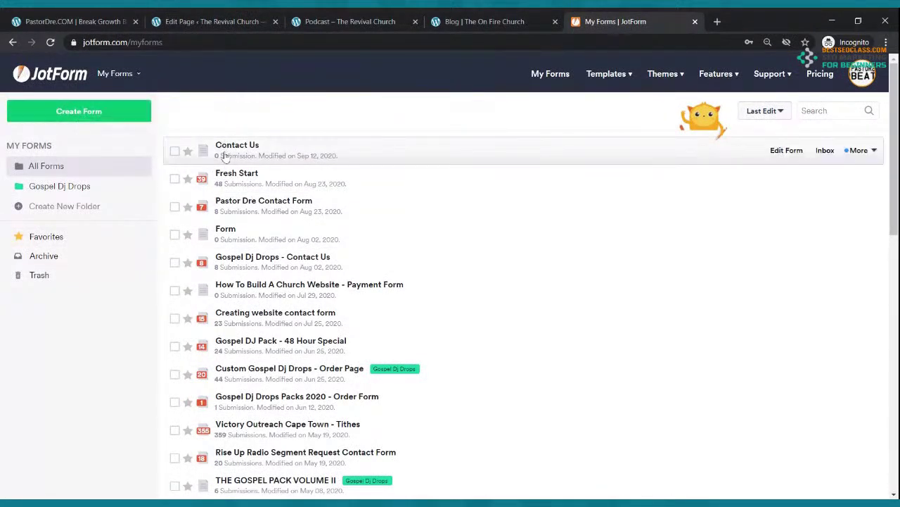
click(511, 161)
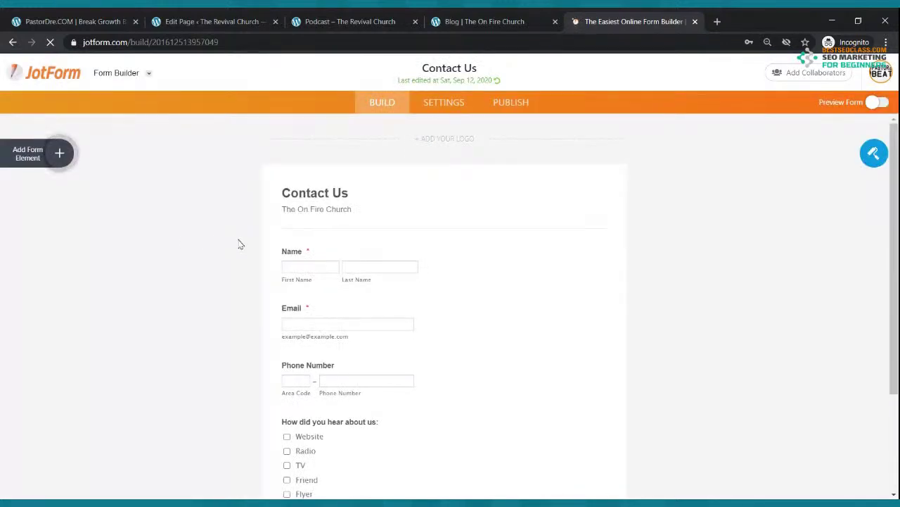
Add a trial Full Name field from the form elements and delete it, then drag in an Email field
click(58, 155)
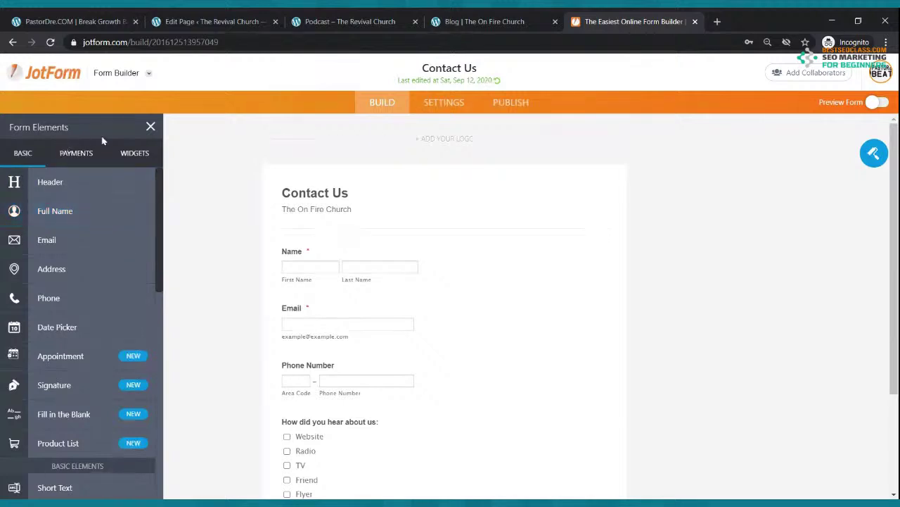
click(149, 128)
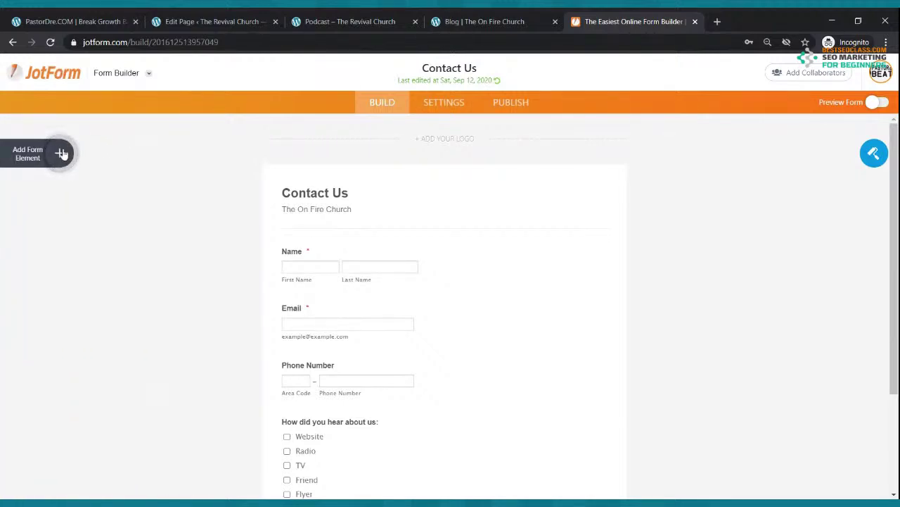
click(61, 153)
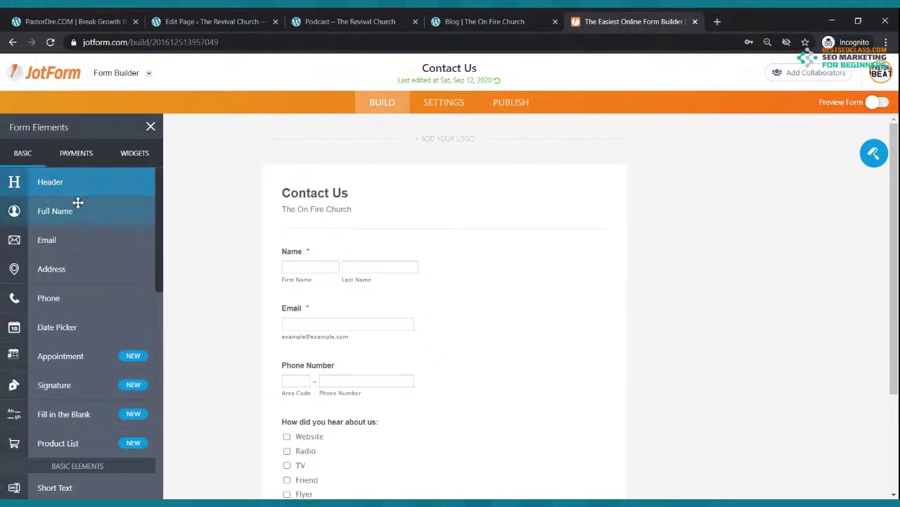
drag(76, 210, 364, 245)
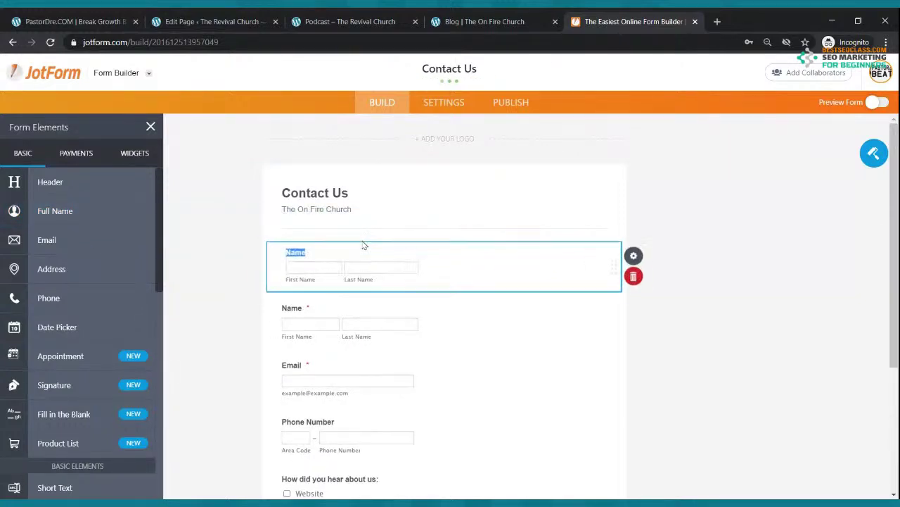
click(639, 276)
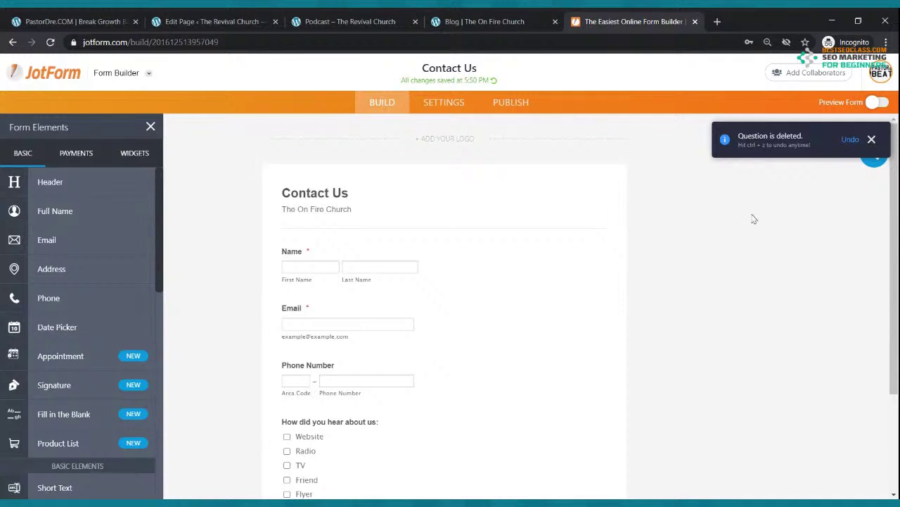
drag(31, 237, 107, 269)
Review the Name, Email and Phone Number fields and try adding a Number field below Email
scroll(101, 266, down, 1)
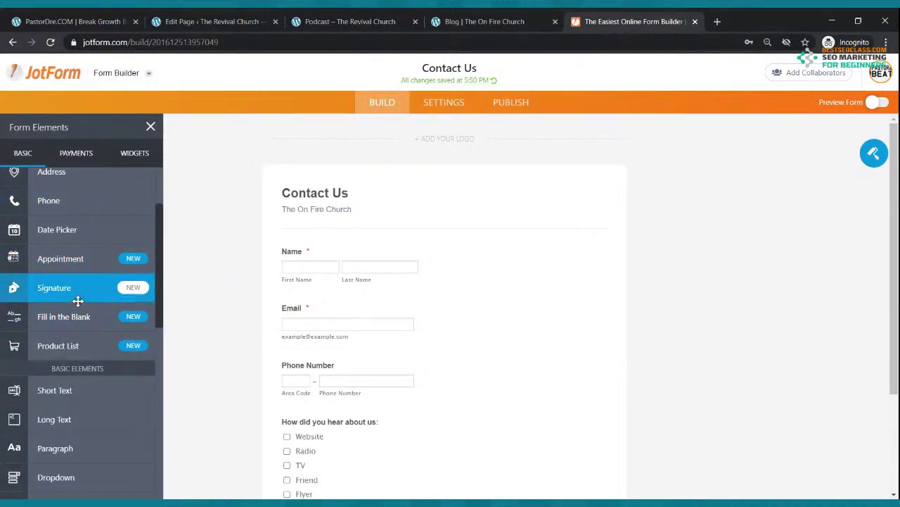
scroll(81, 317, down, 3)
scroll(83, 322, up, 3)
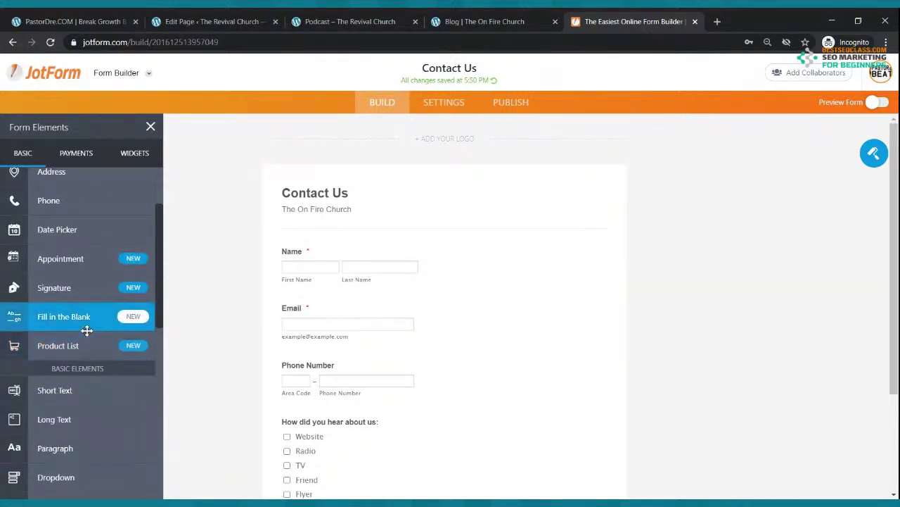
scroll(82, 223, up, 2)
scroll(82, 223, down, 3)
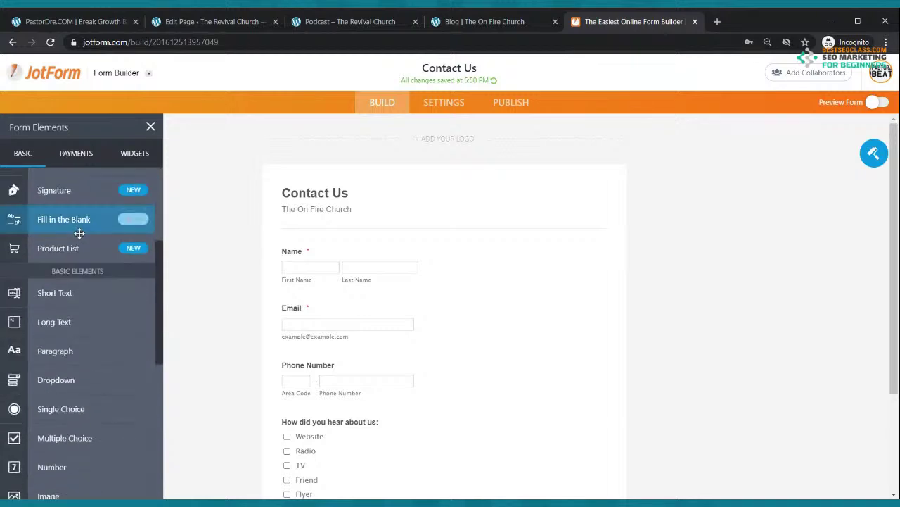
scroll(80, 349, down, 1)
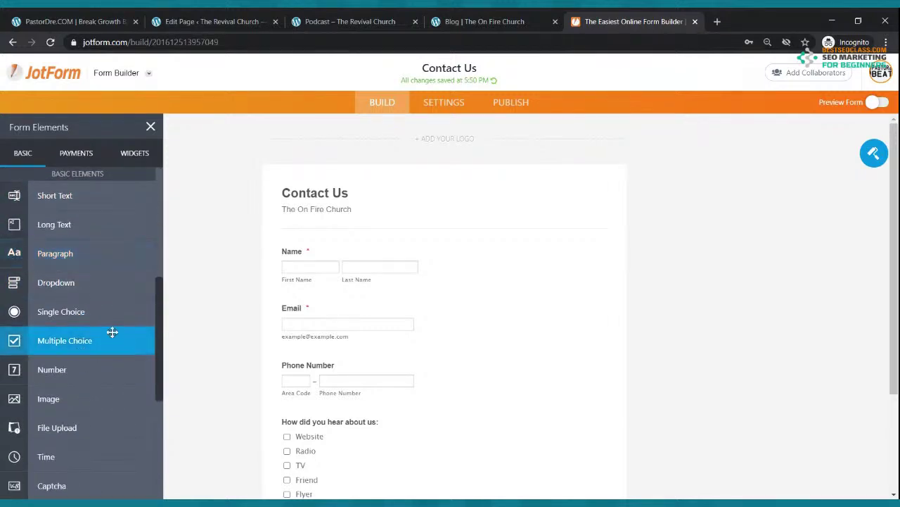
drag(77, 371, 157, 307)
Add a Multiple Choice question below the checkboxes, then delete it again
scroll(342, 379, down, 2)
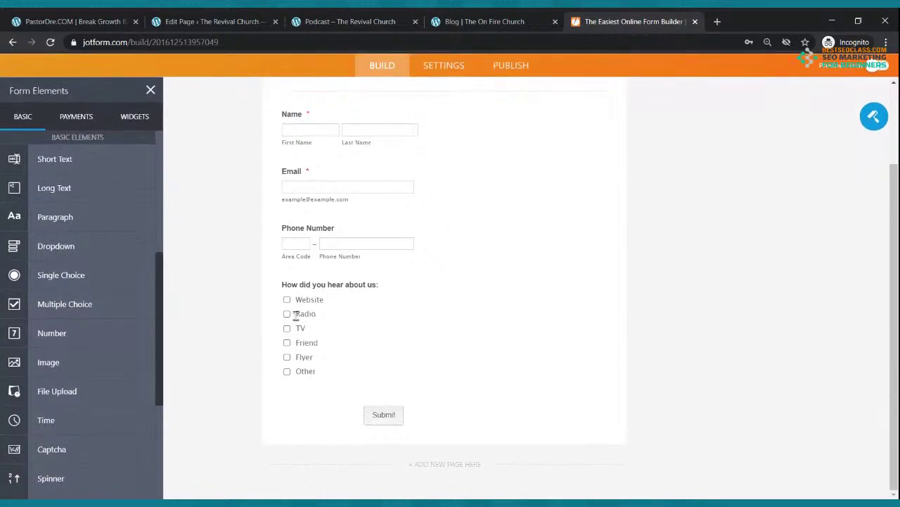
scroll(67, 317, down, 3)
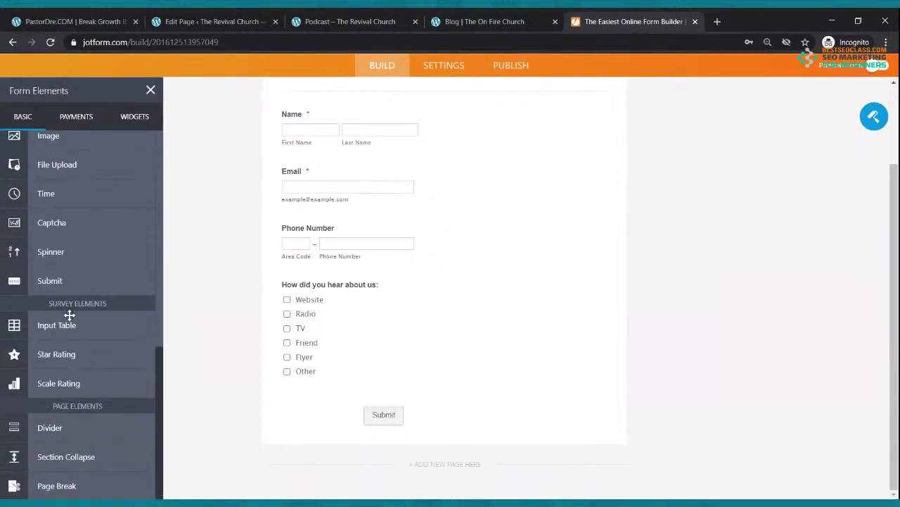
scroll(70, 315, up, 3)
drag(67, 274, 327, 389)
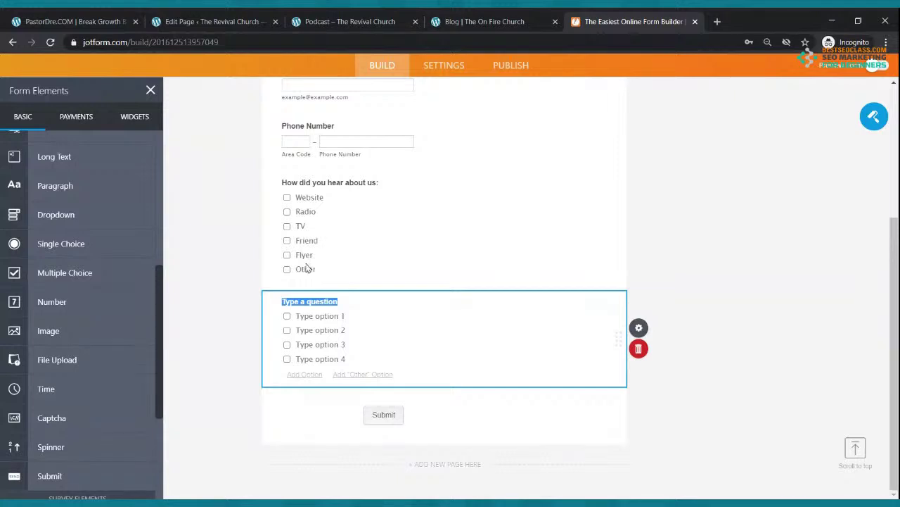
click(638, 349)
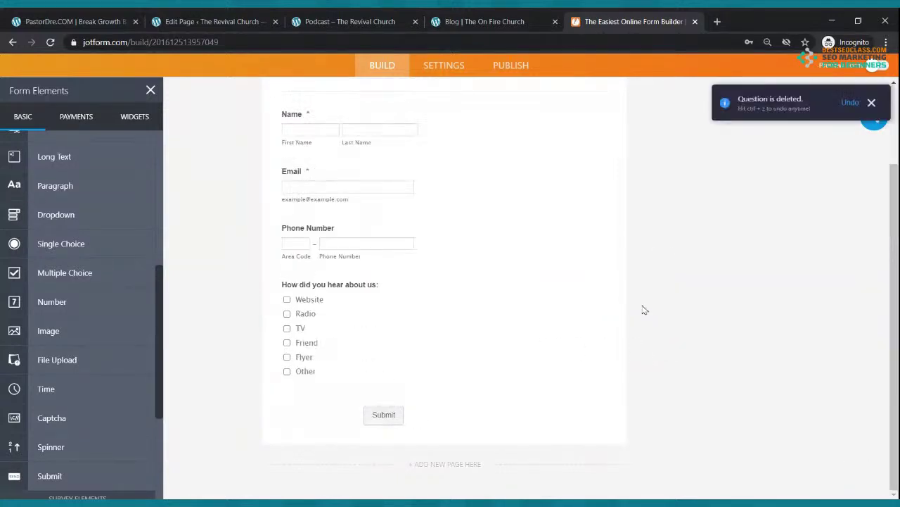
Review the finished form fields and go to the form's Publish options
scroll(298, 344, up, 3)
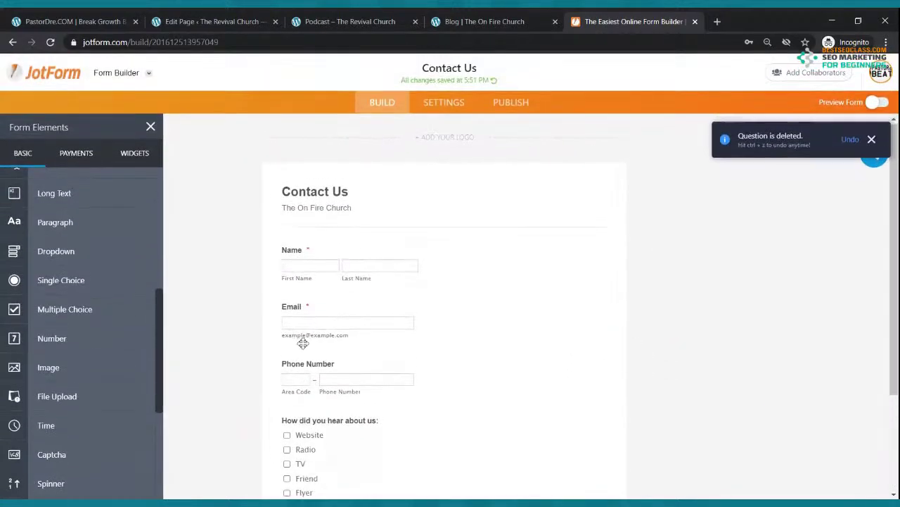
scroll(303, 349, down, 3)
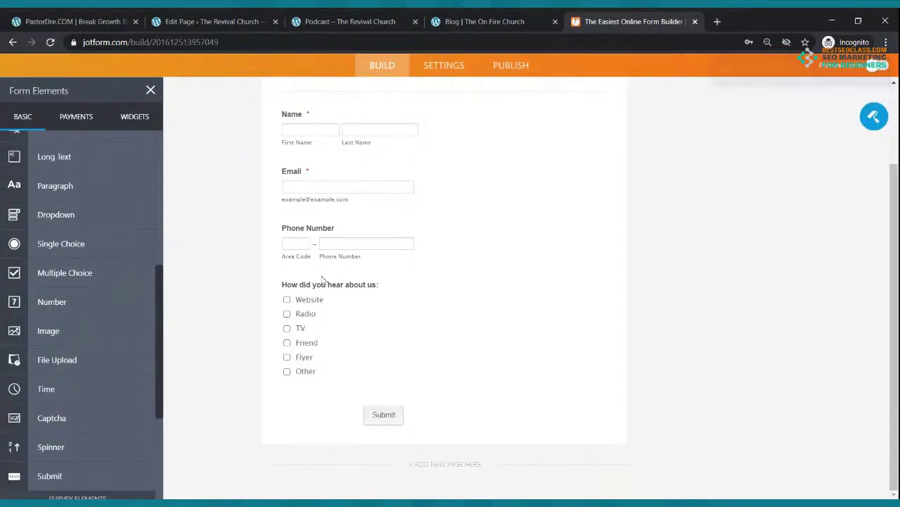
scroll(302, 352, up, 3)
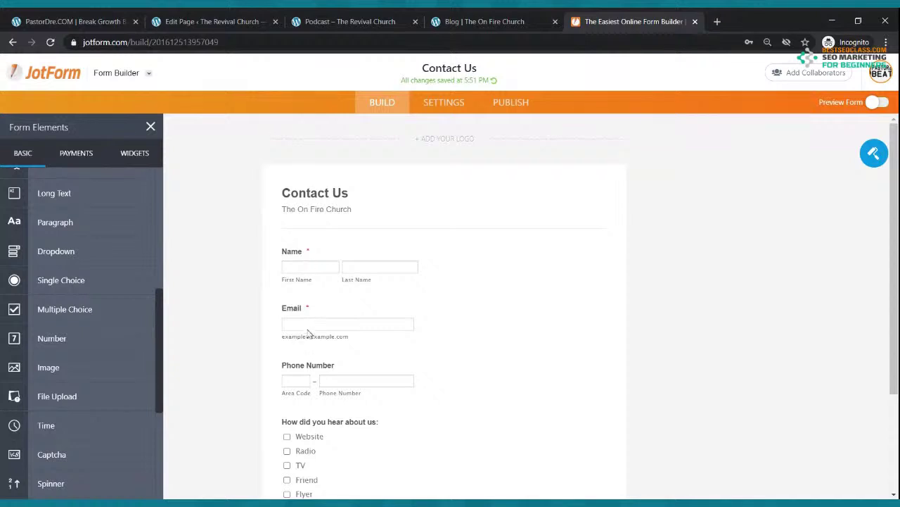
scroll(336, 363, down, 3)
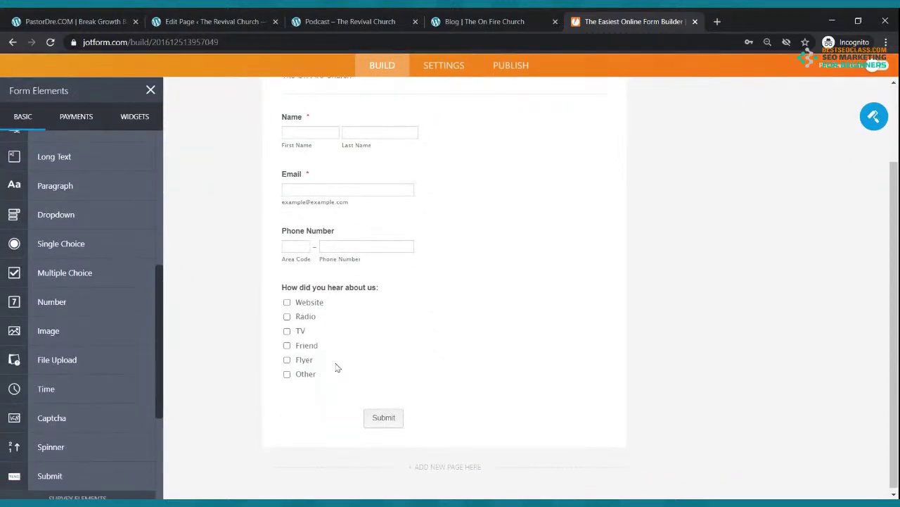
scroll(337, 360, up, 3)
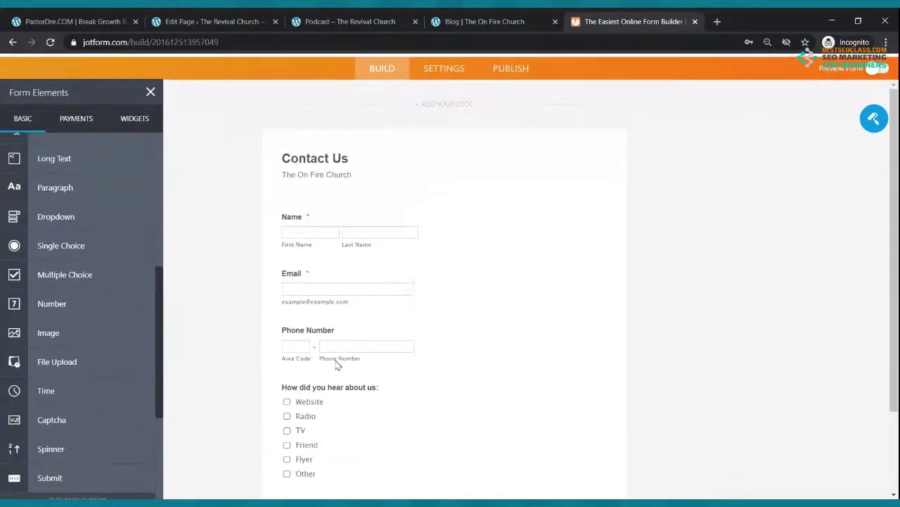
scroll(139, 383, up, 3)
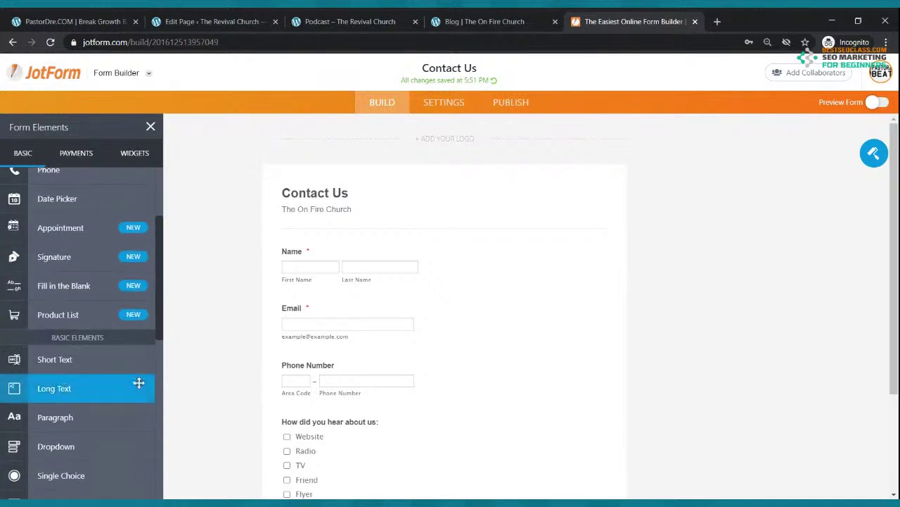
scroll(139, 383, up, 2)
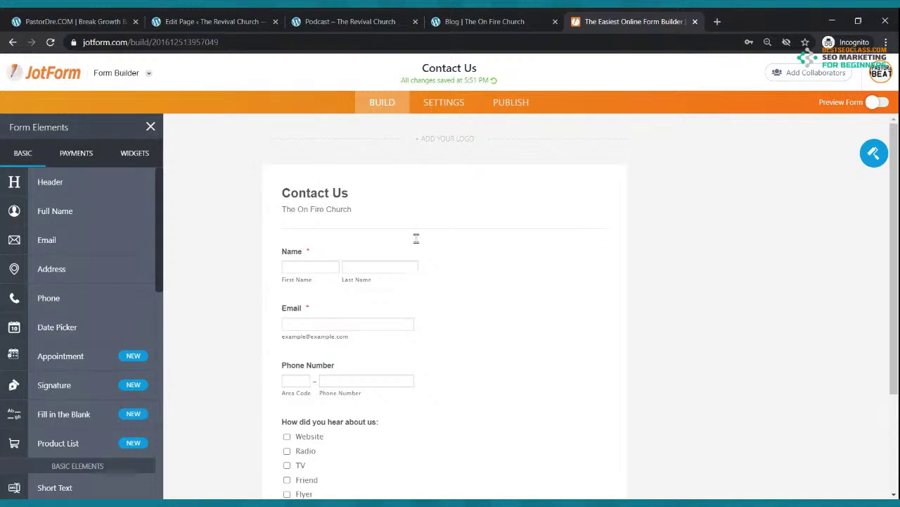
click(500, 106)
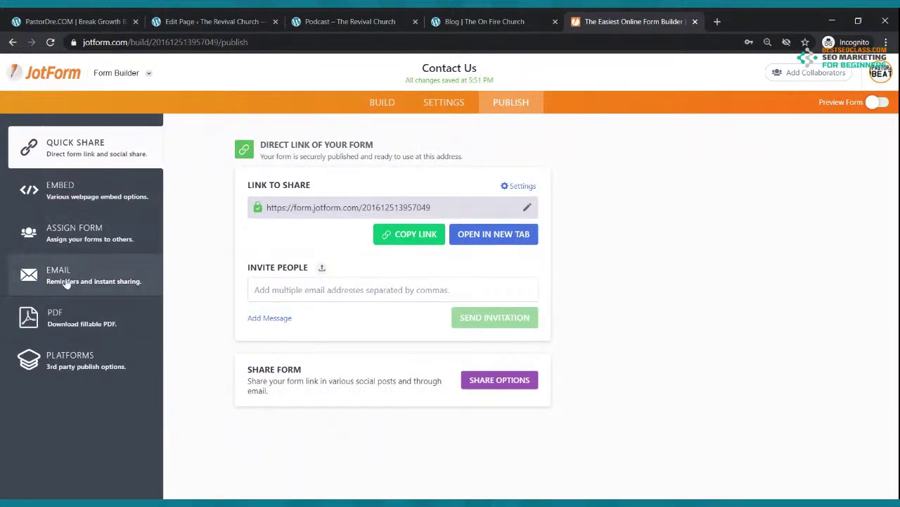
Show the form's Embed code, copy the script snippet, and return to the WordPress page editor
click(63, 185)
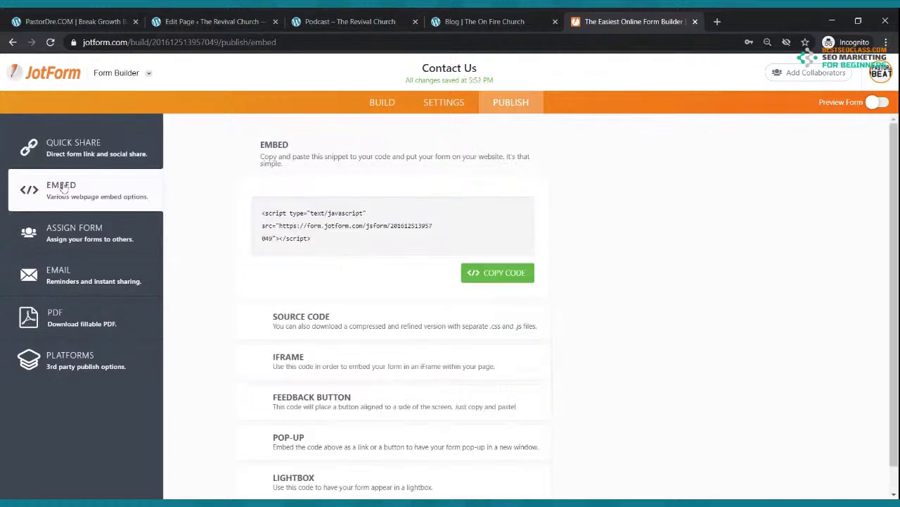
click(498, 274)
click(200, 22)
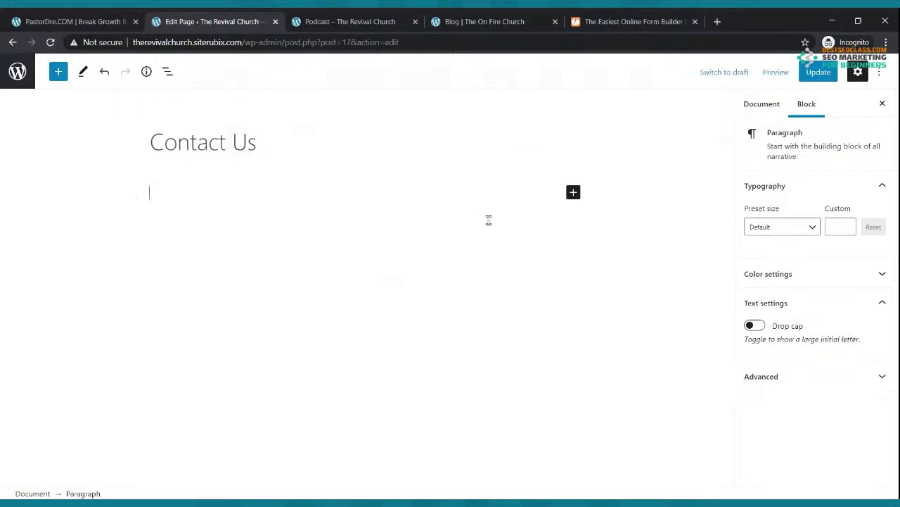
Add a Custom HTML block holding the pasted JotForm script and update the Contact Us page
click(573, 192)
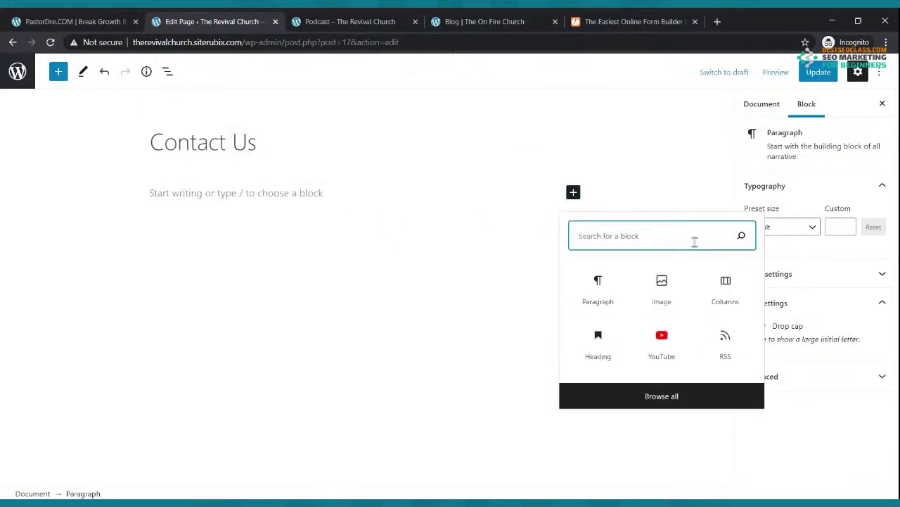
text(html)
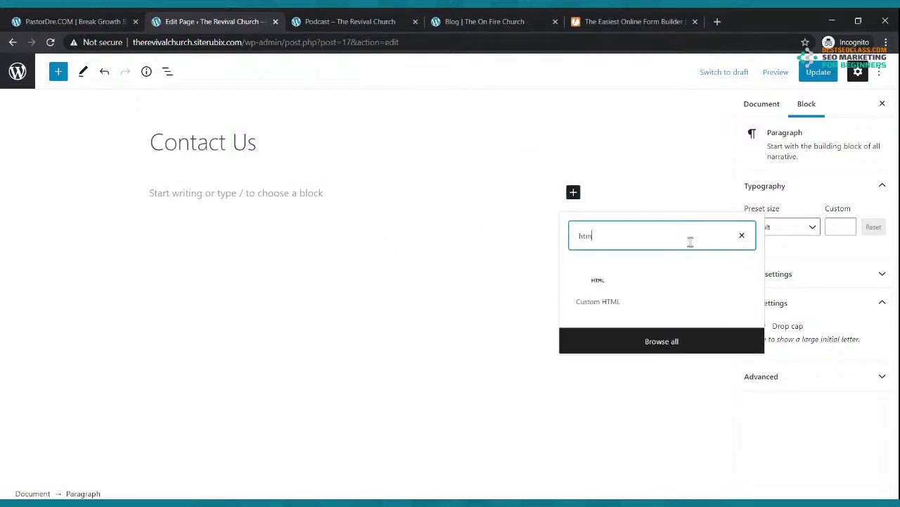
click(615, 287)
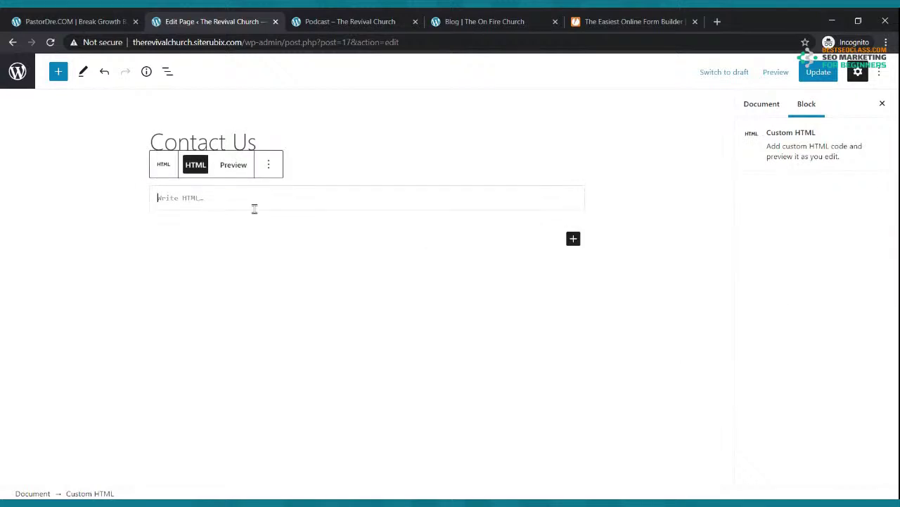
key(ctrl+v)
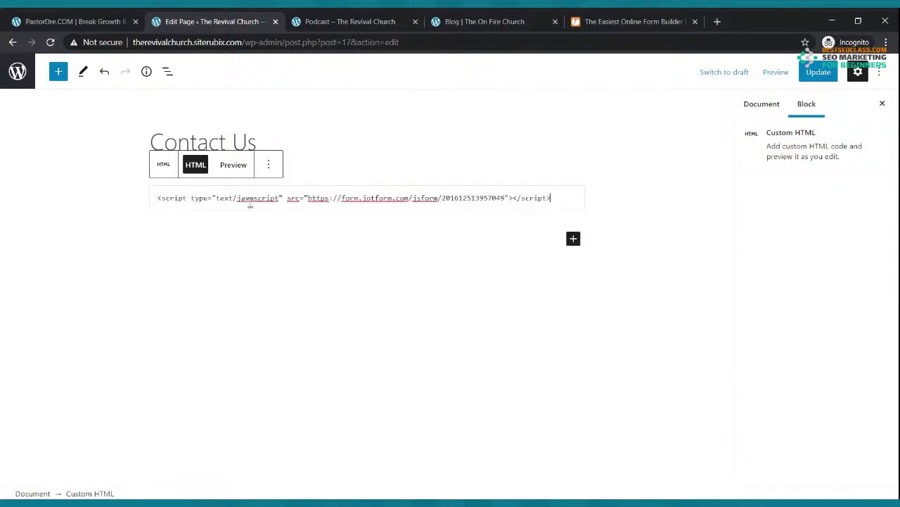
click(816, 76)
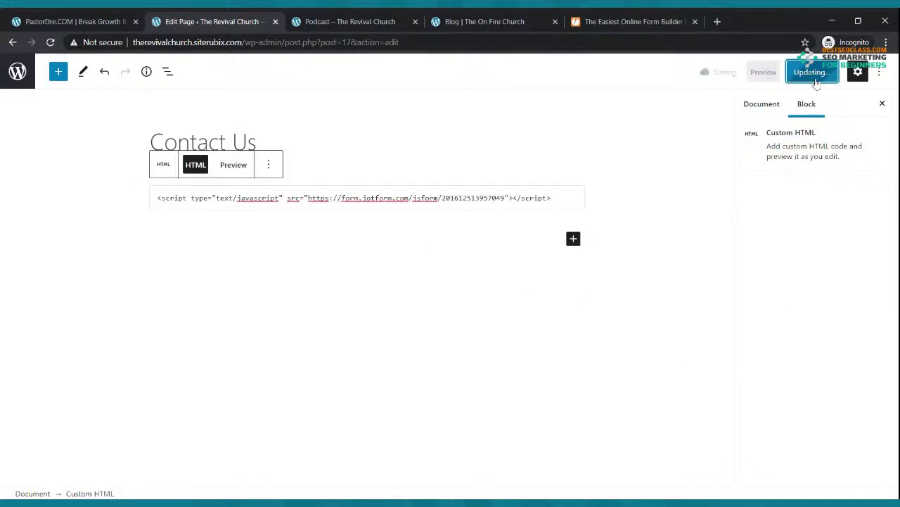
click(396, 19)
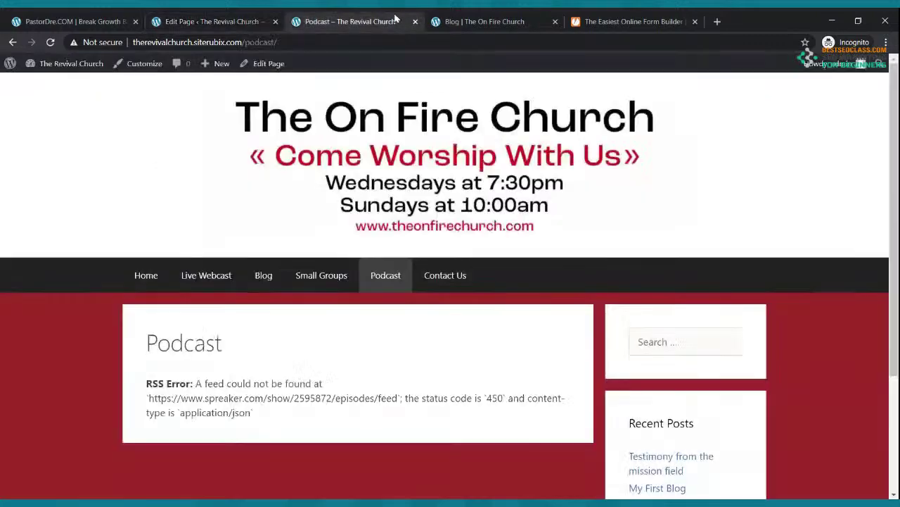
Check the embedded JotForm form on the live Contact Us page, then go to Home
click(458, 280)
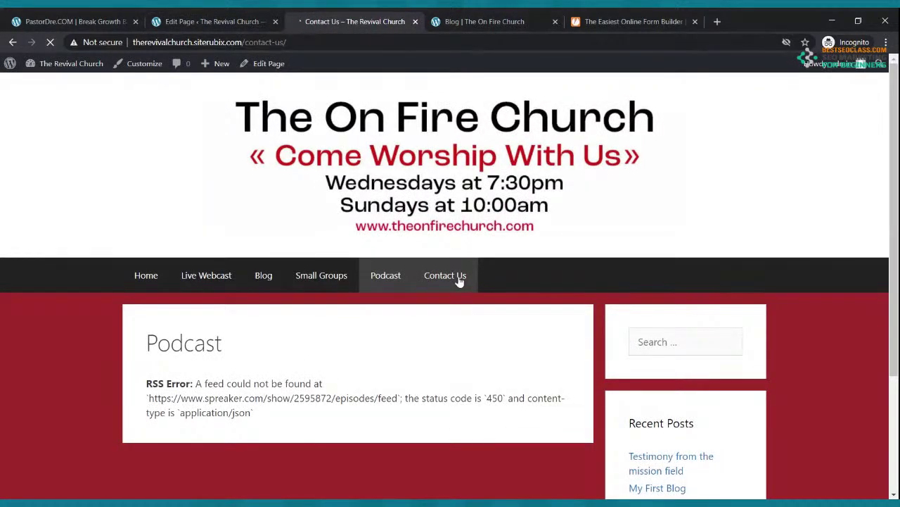
scroll(454, 275, down, 4)
scroll(452, 275, down, 1)
scroll(450, 274, up, 1)
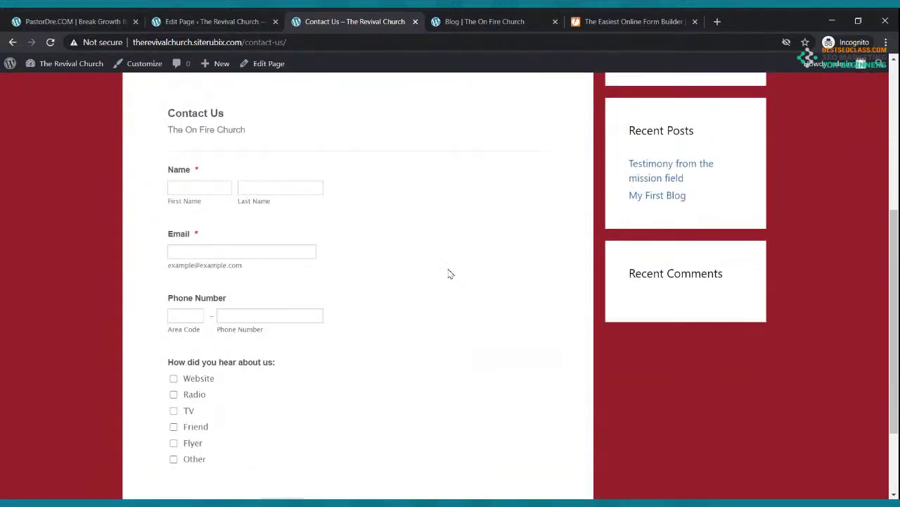
scroll(428, 183, up, 4)
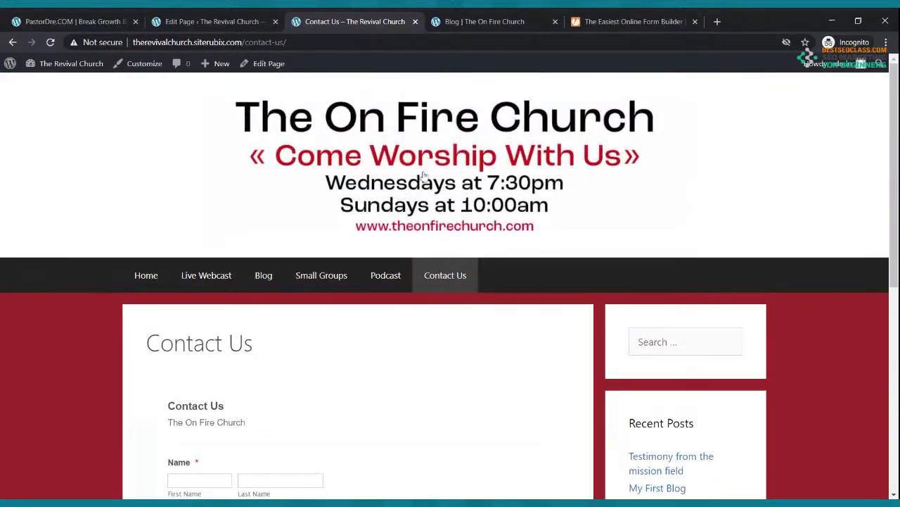
drag(62, 110, 140, 275)
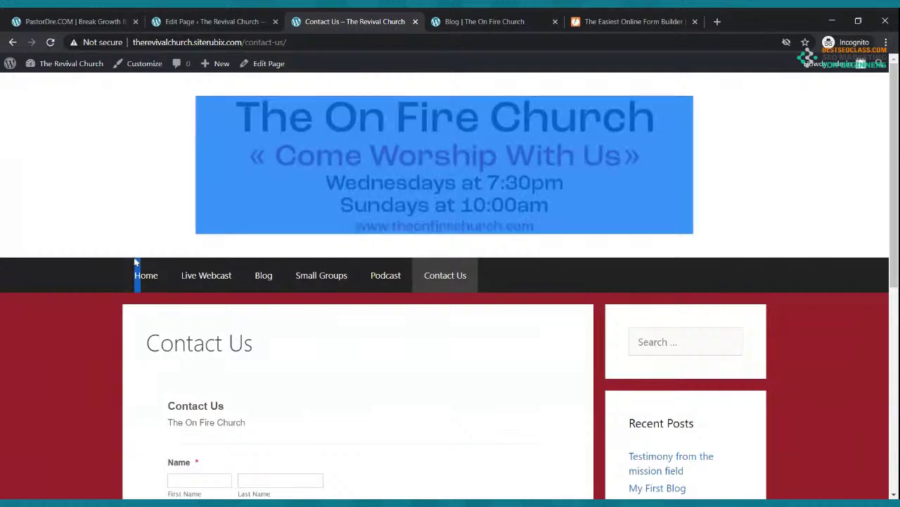
click(142, 275)
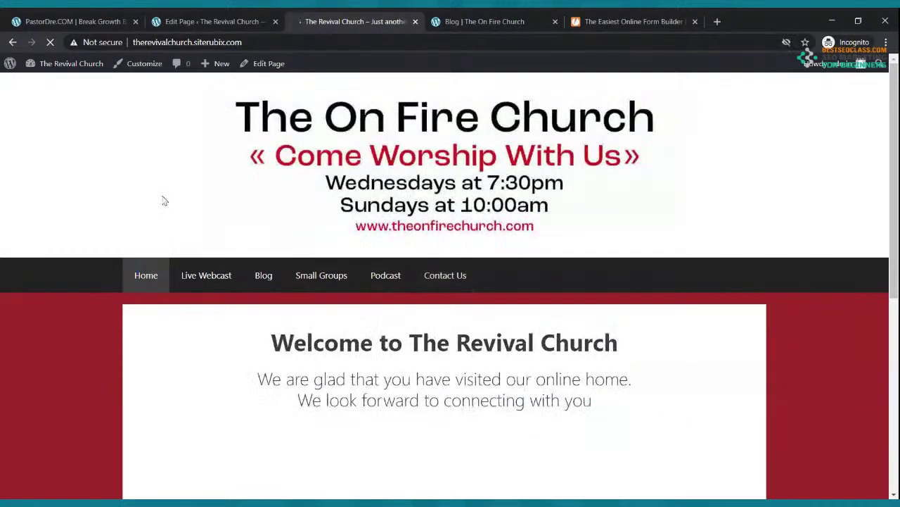
Browse the live Home, Live Webcast and Blog pages
scroll(164, 199, down, 6)
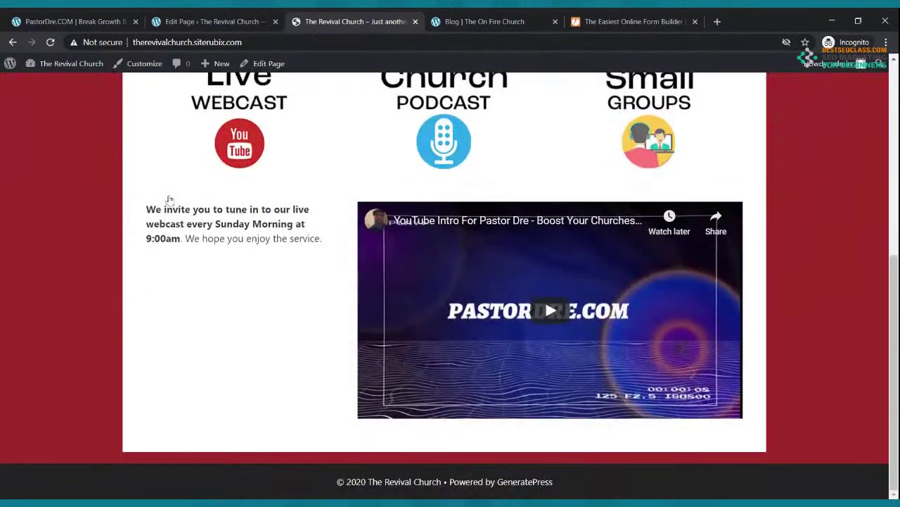
scroll(169, 199, up, 6)
click(184, 208)
scroll(212, 205, down, 3)
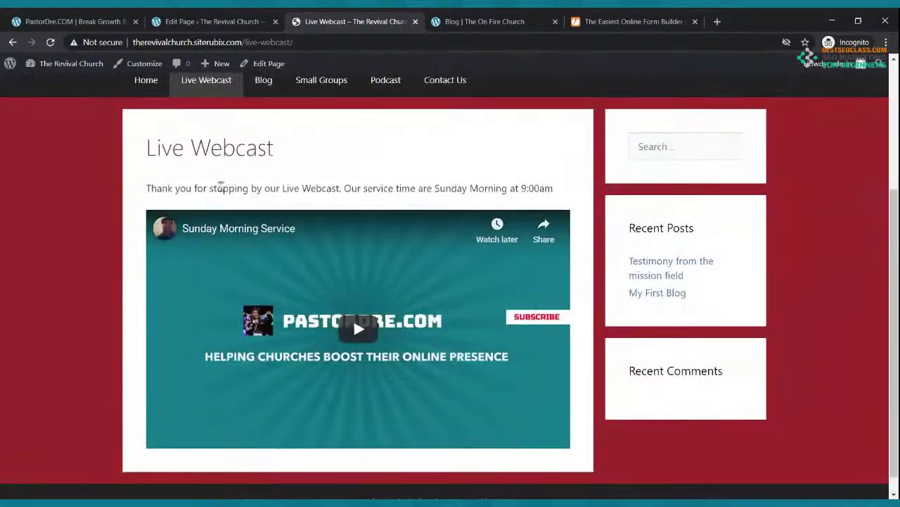
scroll(184, 223, up, 3)
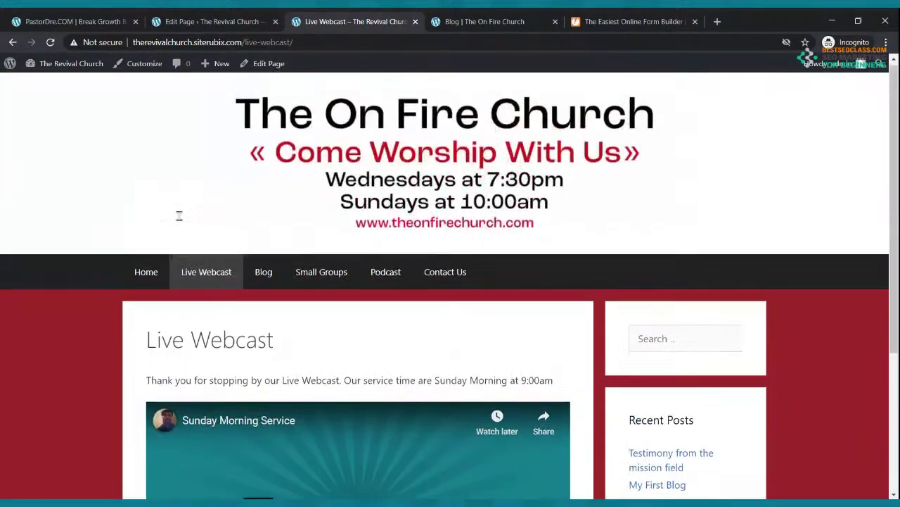
click(268, 289)
scroll(271, 292, down, 2)
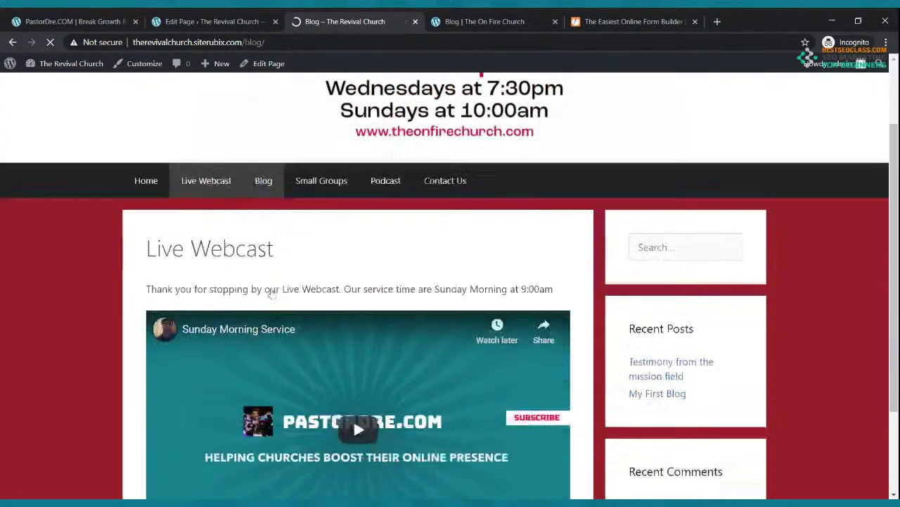
scroll(270, 293, down, 2)
scroll(261, 285, up, 1)
scroll(259, 287, up, 1)
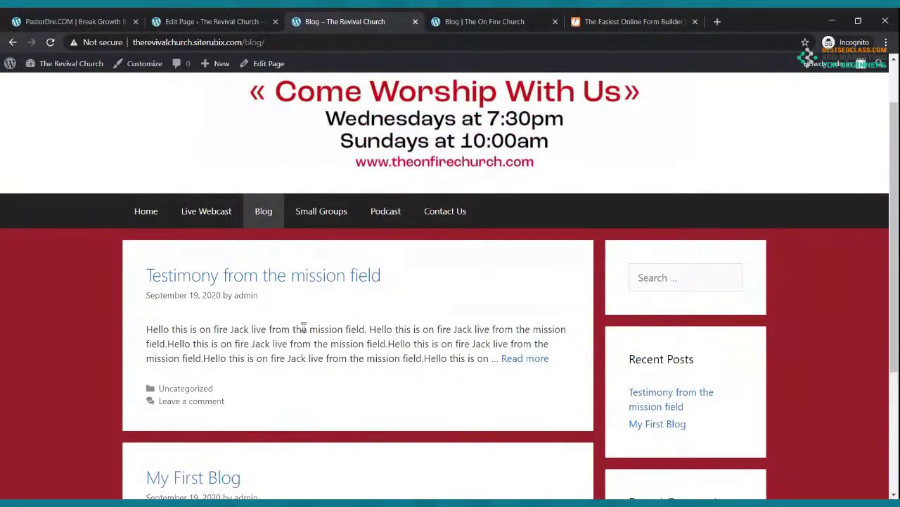
Browse the Small Groups and Podcast pages, then return to the Contact Us page
click(332, 214)
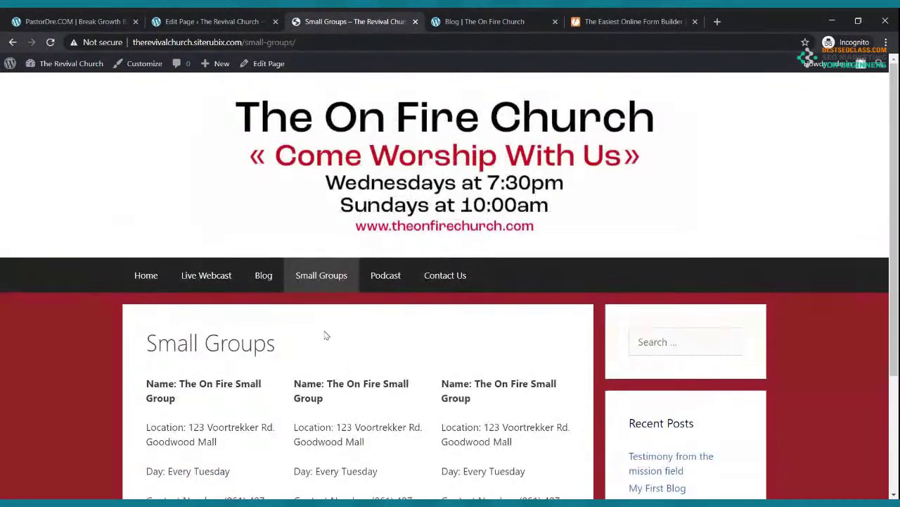
scroll(326, 336, down, 3)
scroll(326, 335, up, 1)
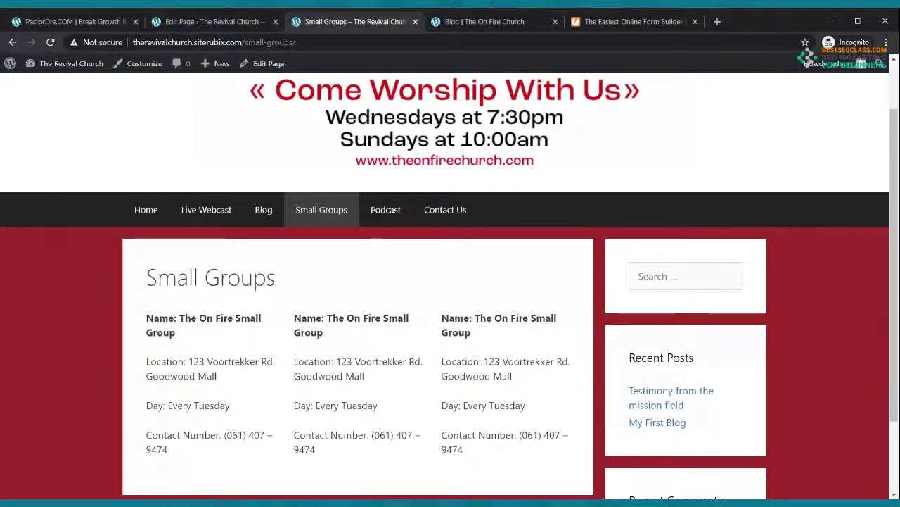
scroll(366, 322, down, 2)
scroll(366, 321, up, 2)
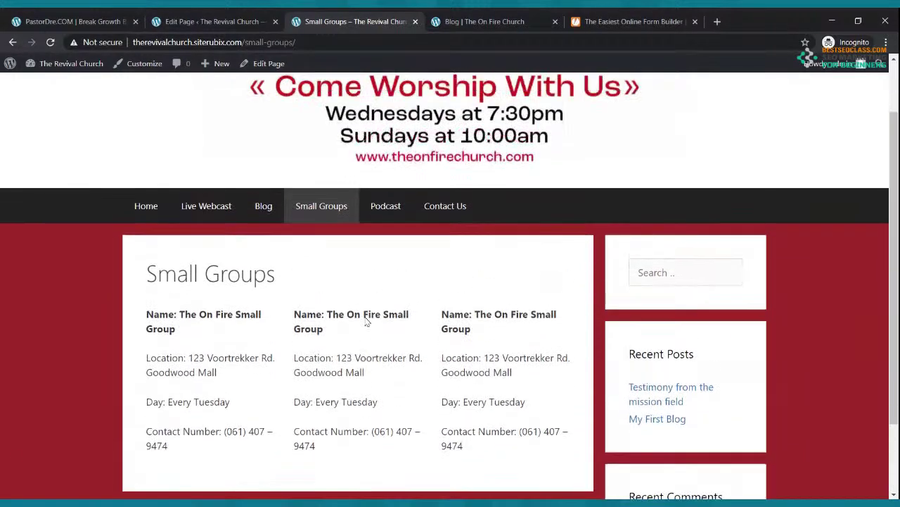
click(382, 211)
scroll(322, 396, down, 2)
scroll(321, 396, up, 2)
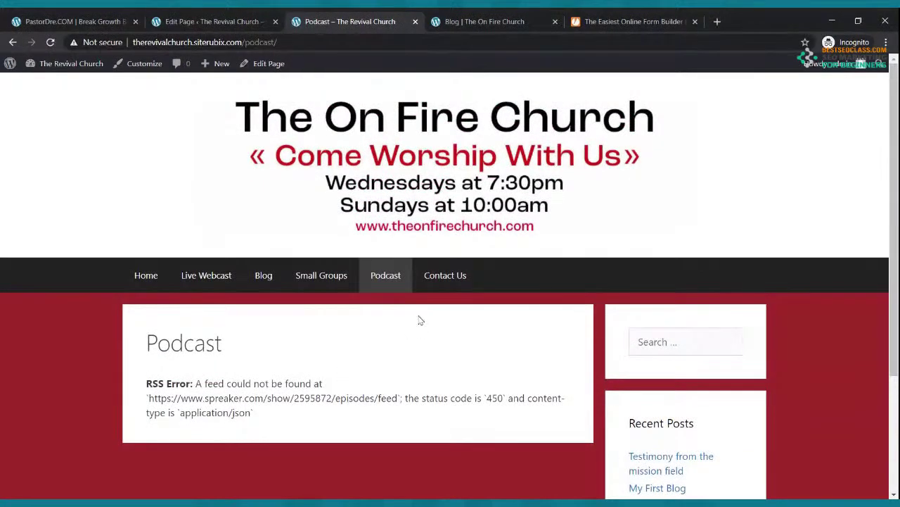
click(444, 285)
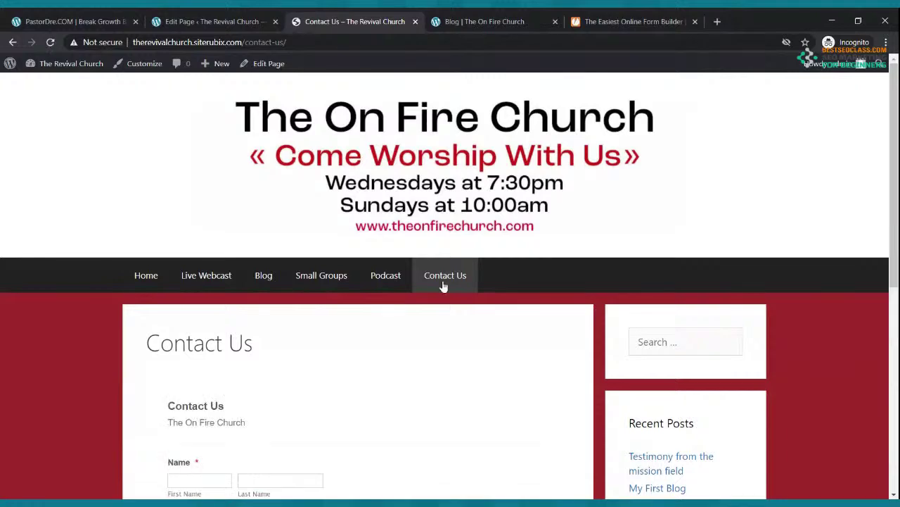
scroll(444, 289, down, 5)
scroll(443, 290, up, 5)
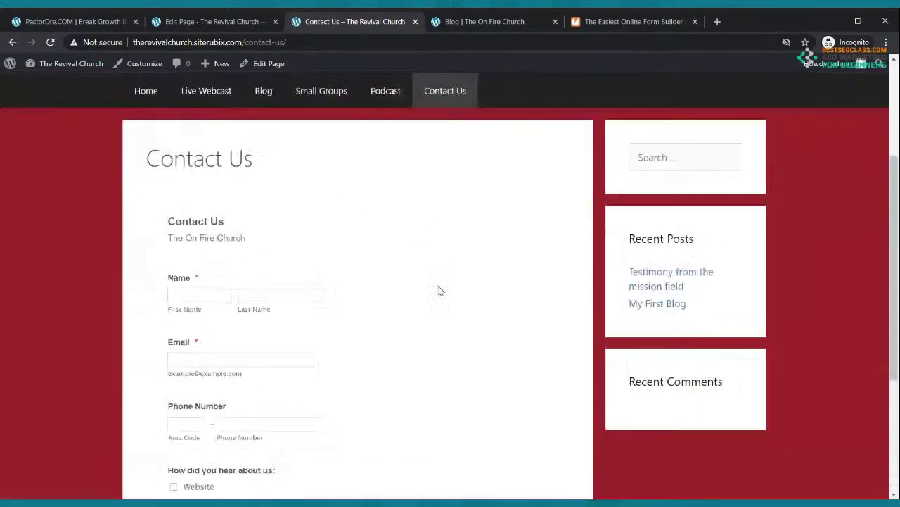